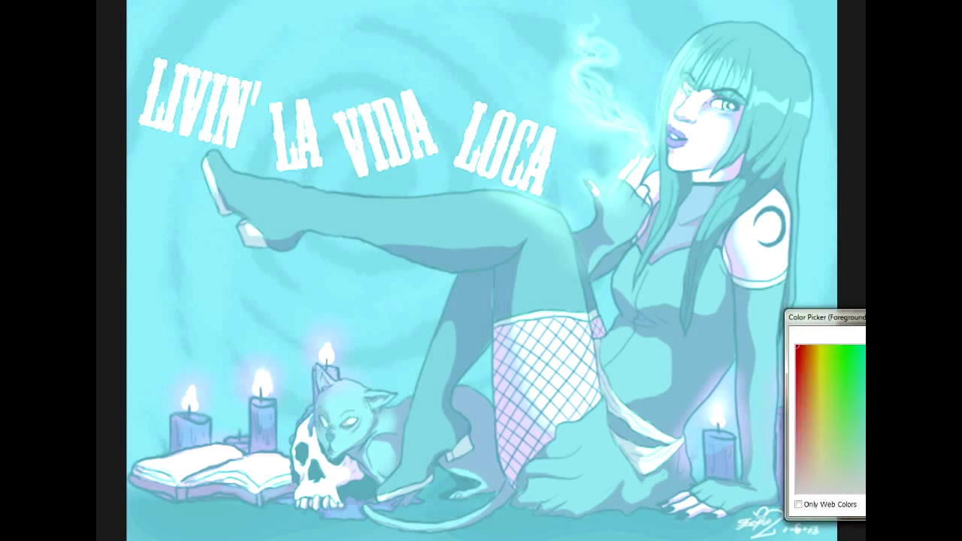
- Accept the foreground colour and lighten the reference artwork with Hue/Saturation, using saturation about +29 and lightness +34
{"action": "key", "text": "Return"}
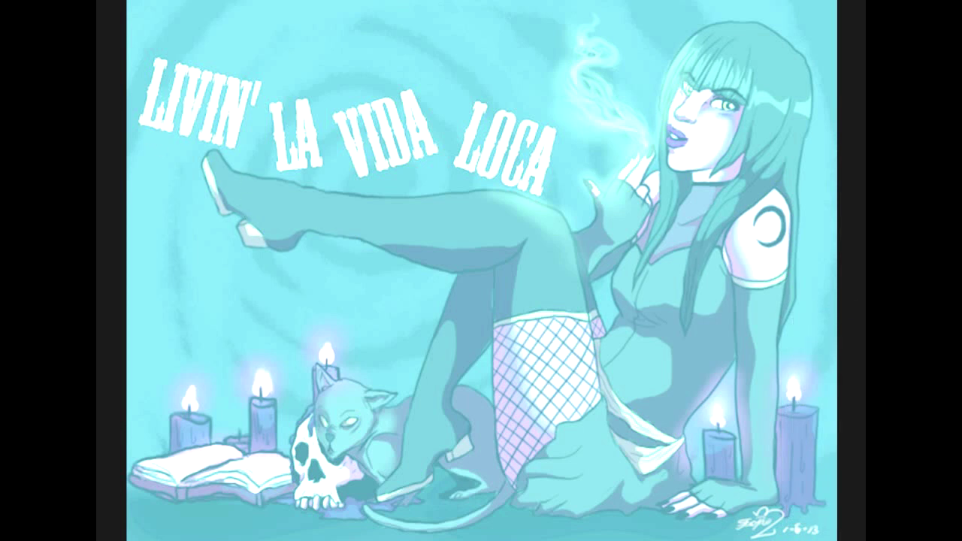
{"action": "left_click", "coordinate": [124, 1]}
{"action": "key", "text": "f"}
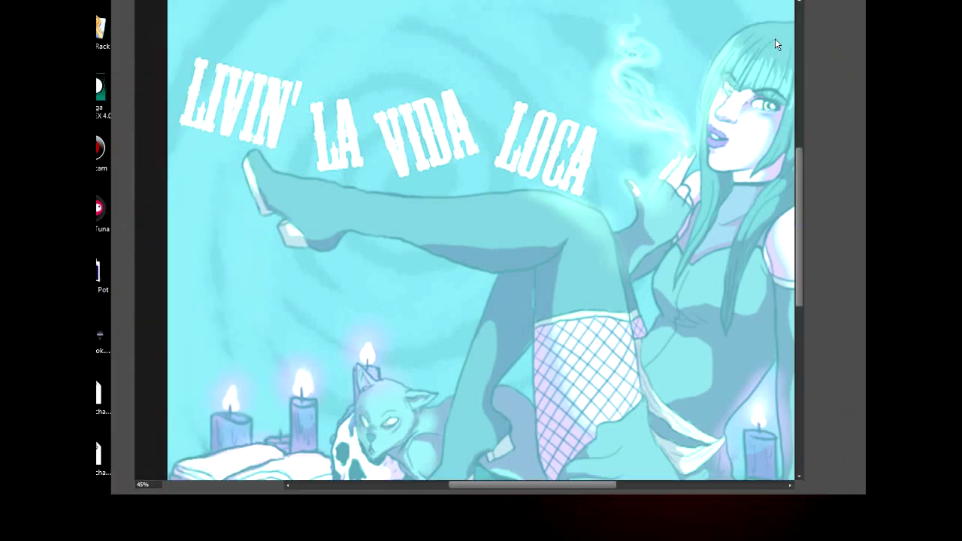
{"action": "key", "text": "f"}
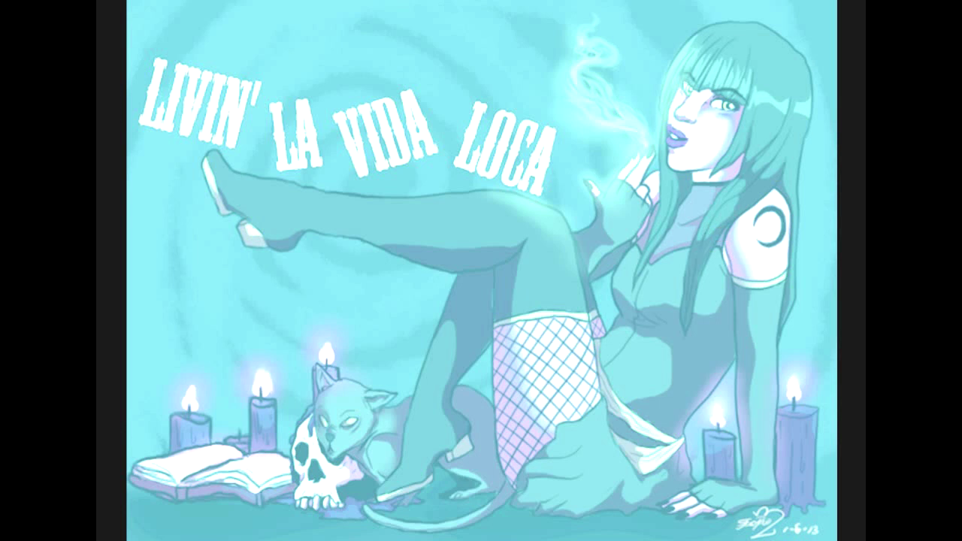
{"action": "key", "text": "ctrl+u"}
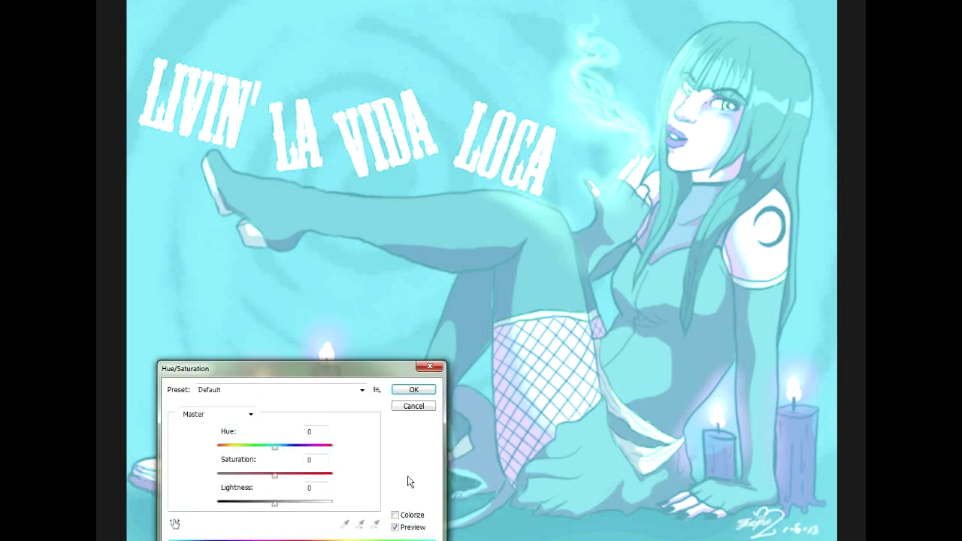
{"action": "left_click_drag", "start_coordinate": [295, 508], "coordinate": [295, 509]}
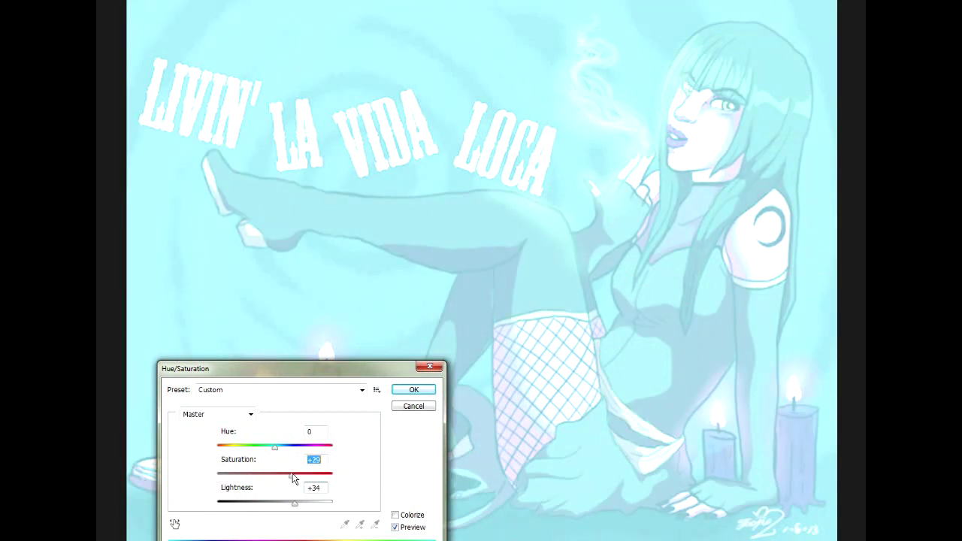
{"action": "left_click", "coordinate": [409, 391]}
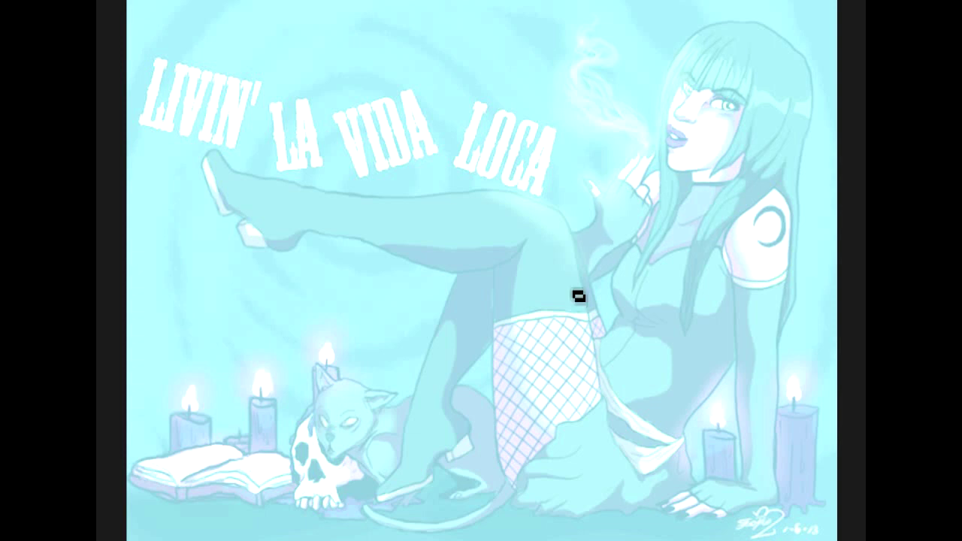
- Sketch red construction lines over the woman's two shoulders and the far side of her chest
{"action": "left_click_drag", "start_coordinate": [539, 306], "coordinate": [581, 328]}
{"action": "key", "text": "ctrl+z"}
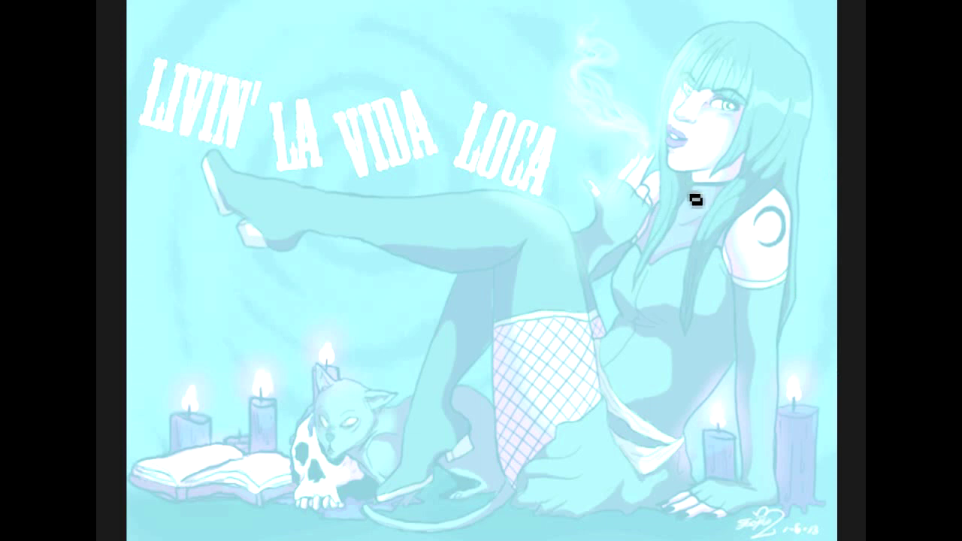
{"action": "mouse_move", "coordinate": [746, 154]}
{"action": "left_mouse_down"}
{"action": "mouse_move", "coordinate": [747, 184]}
{"action": "mouse_move", "coordinate": [790, 208]}
{"action": "mouse_move", "coordinate": [801, 260]}
{"action": "left_mouse_up"}
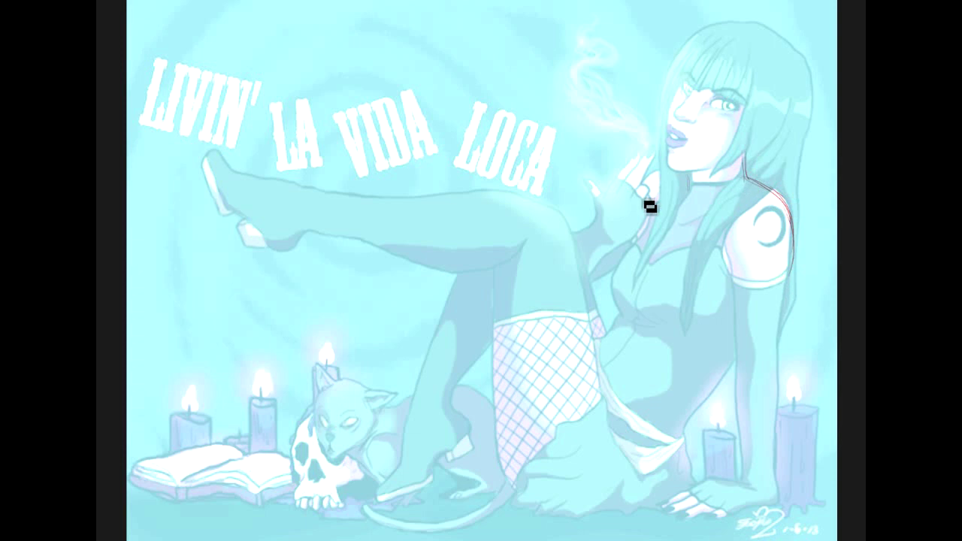
{"action": "mouse_move", "coordinate": [678, 177]}
{"action": "left_mouse_down"}
{"action": "mouse_move", "coordinate": [649, 226]}
{"action": "mouse_move", "coordinate": [663, 198]}
{"action": "mouse_move", "coordinate": [654, 205]}
{"action": "mouse_move", "coordinate": [657, 308]}
{"action": "mouse_move", "coordinate": [626, 284]}
{"action": "mouse_move", "coordinate": [618, 331]}
{"action": "left_mouse_up"}
{"action": "mouse_move", "coordinate": [678, 300]}
{"action": "left_mouse_down"}
{"action": "mouse_move", "coordinate": [648, 309]}
{"action": "mouse_move", "coordinate": [622, 339]}
{"action": "left_mouse_up"}
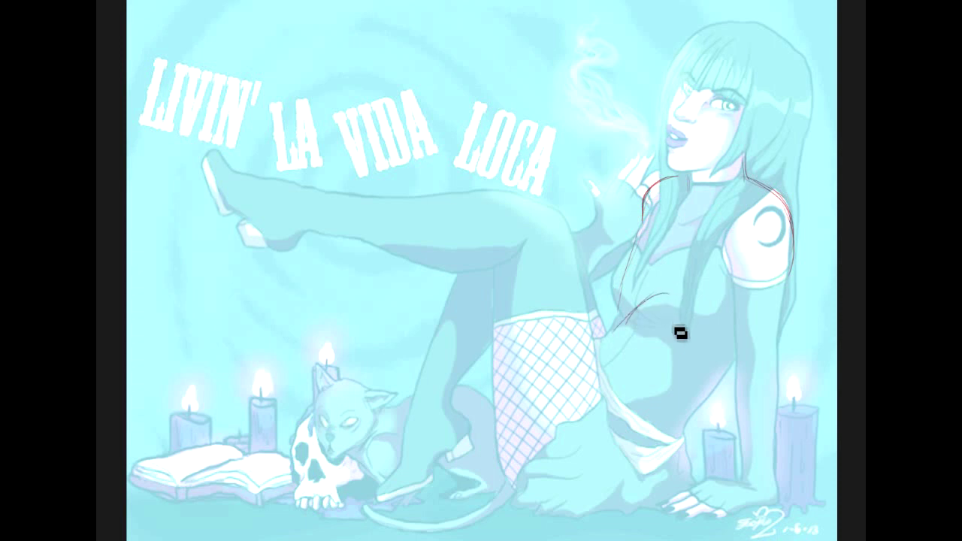
- Sketch the torso's centre line and the ribcage curve running under the chest and up the back
{"action": "mouse_move", "coordinate": [682, 226]}
{"action": "left_mouse_down"}
{"action": "mouse_move", "coordinate": [642, 330]}
{"action": "mouse_move", "coordinate": [657, 318]}
{"action": "mouse_move", "coordinate": [649, 305]}
{"action": "mouse_move", "coordinate": [672, 356]}
{"action": "left_mouse_up"}
{"action": "mouse_move", "coordinate": [648, 306]}
{"action": "left_mouse_down"}
{"action": "mouse_move", "coordinate": [682, 368]}
{"action": "mouse_move", "coordinate": [752, 335]}
{"action": "left_mouse_up"}
{"action": "left_click_drag", "start_coordinate": [803, 227], "coordinate": [779, 313]}
{"action": "left_click_drag", "start_coordinate": [735, 368], "coordinate": [775, 308]}
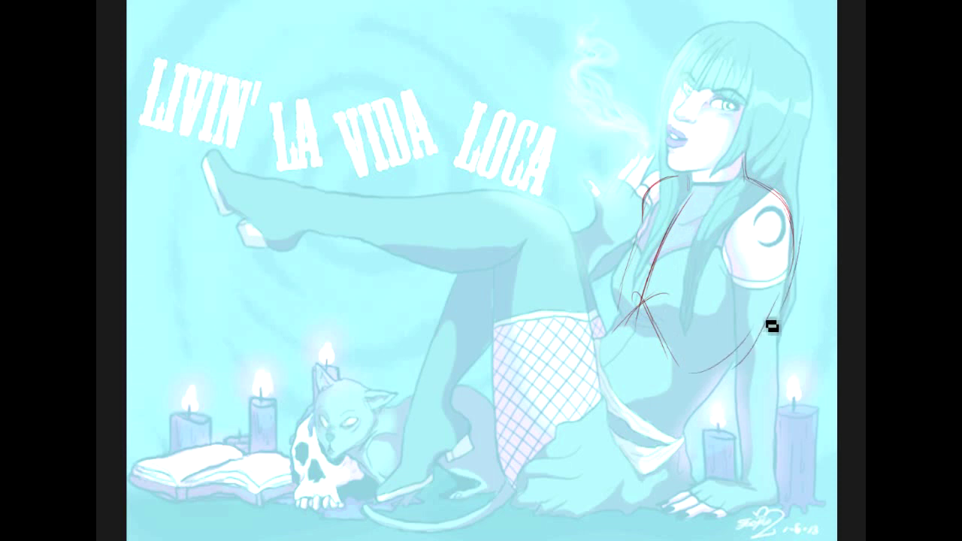
{"action": "left_click_drag", "start_coordinate": [797, 277], "coordinate": [714, 374]}
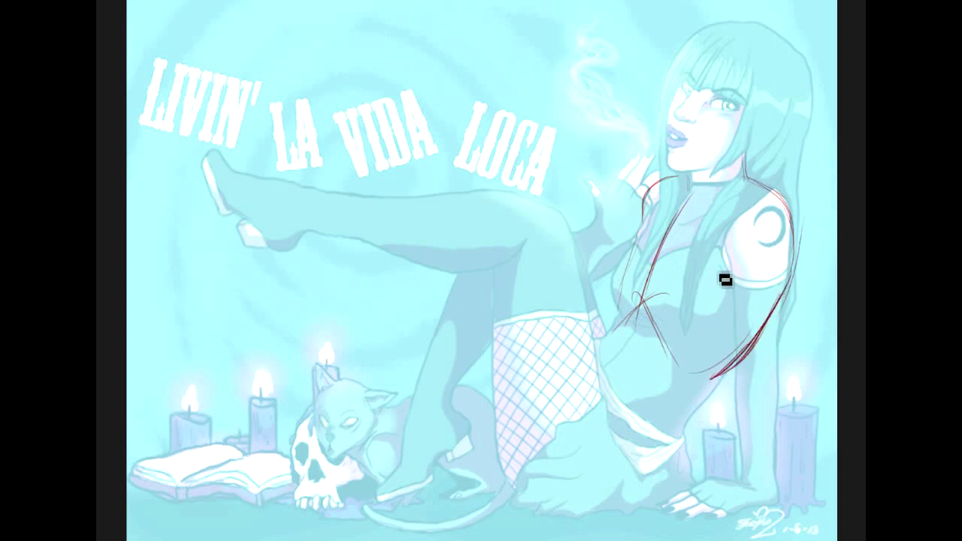
- Sketch the waist and hip contours down the front of the body and along the lower back
{"action": "left_click_drag", "start_coordinate": [615, 320], "coordinate": [602, 339]}
{"action": "left_click_drag", "start_coordinate": [531, 388], "coordinate": [603, 332]}
{"action": "mouse_move", "coordinate": [727, 373]}
{"action": "left_mouse_down"}
{"action": "mouse_move", "coordinate": [684, 442]}
{"action": "mouse_move", "coordinate": [674, 487]}
{"action": "left_mouse_up"}
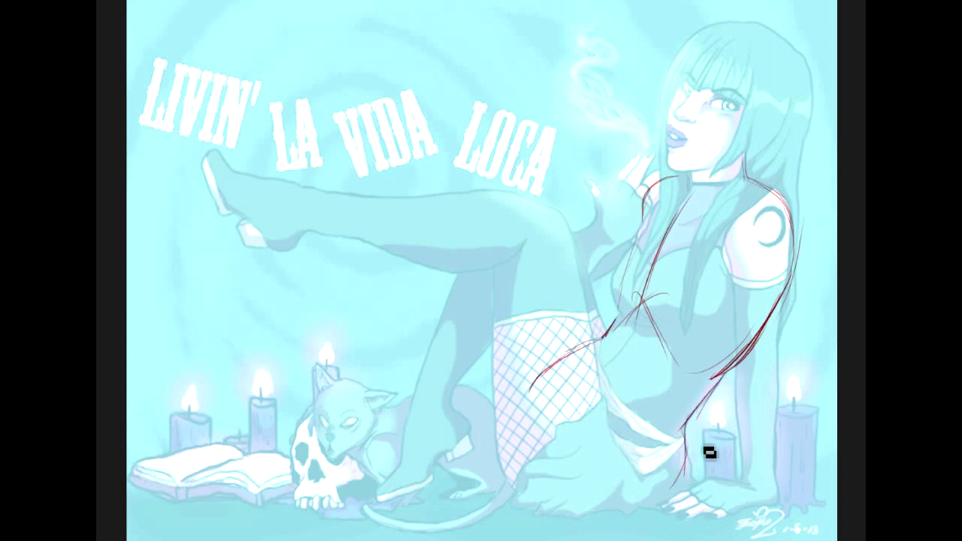
{"action": "left_click_drag", "start_coordinate": [687, 415], "coordinate": [684, 466]}
{"action": "left_click_drag", "start_coordinate": [536, 402], "coordinate": [525, 456]}
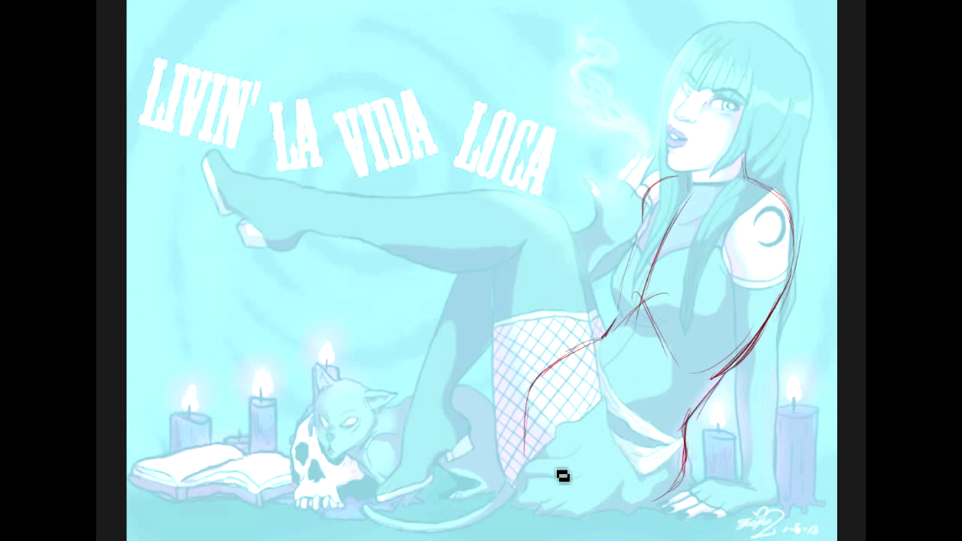
- Sketch the pelvis as a wide ellipse on a straight ground line and mark the creases on the belly
{"action": "left_click_drag", "start_coordinate": [556, 442], "coordinate": [695, 455]}
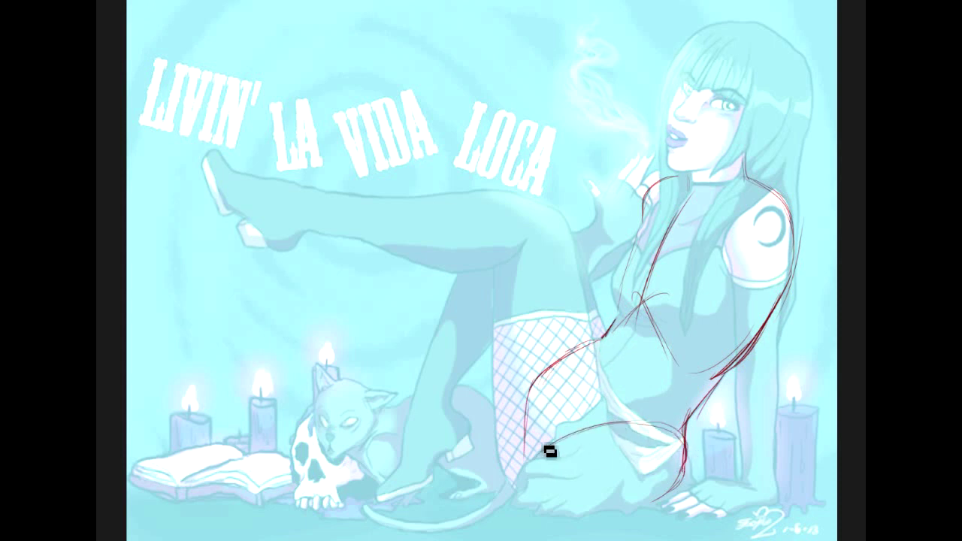
{"action": "mouse_move", "coordinate": [544, 448]}
{"action": "left_mouse_down"}
{"action": "mouse_move", "coordinate": [618, 491]}
{"action": "mouse_move", "coordinate": [535, 483]}
{"action": "mouse_move", "coordinate": [616, 484]}
{"action": "mouse_move", "coordinate": [639, 512]}
{"action": "mouse_move", "coordinate": [561, 505]}
{"action": "mouse_move", "coordinate": [679, 502]}
{"action": "mouse_move", "coordinate": [568, 516]}
{"action": "mouse_move", "coordinate": [670, 499]}
{"action": "mouse_move", "coordinate": [604, 515]}
{"action": "mouse_move", "coordinate": [546, 510]}
{"action": "mouse_move", "coordinate": [687, 501]}
{"action": "left_mouse_up"}
{"action": "key", "text": "ctrl+z"}
{"action": "left_click_drag", "start_coordinate": [553, 512], "coordinate": [702, 499]}
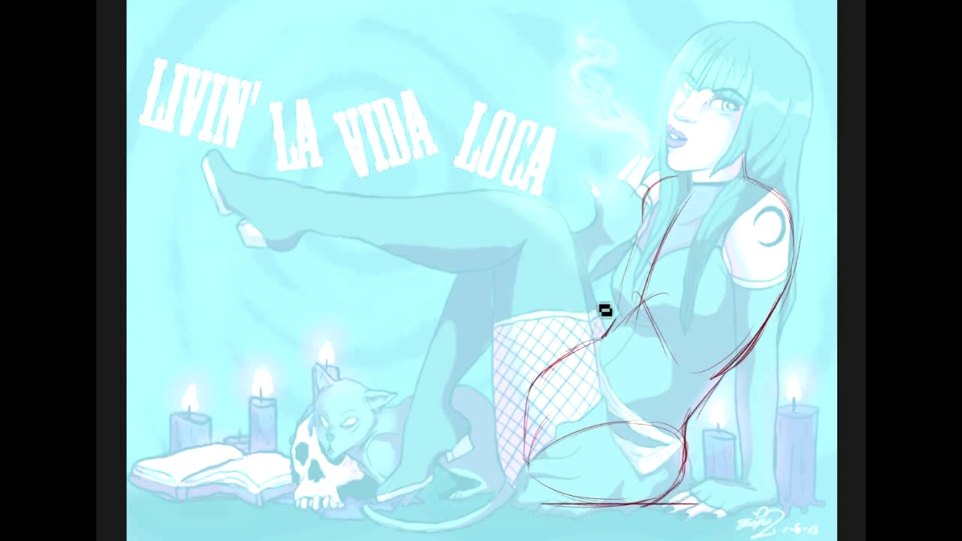
{"action": "left_click_drag", "start_coordinate": [620, 348], "coordinate": [611, 365]}
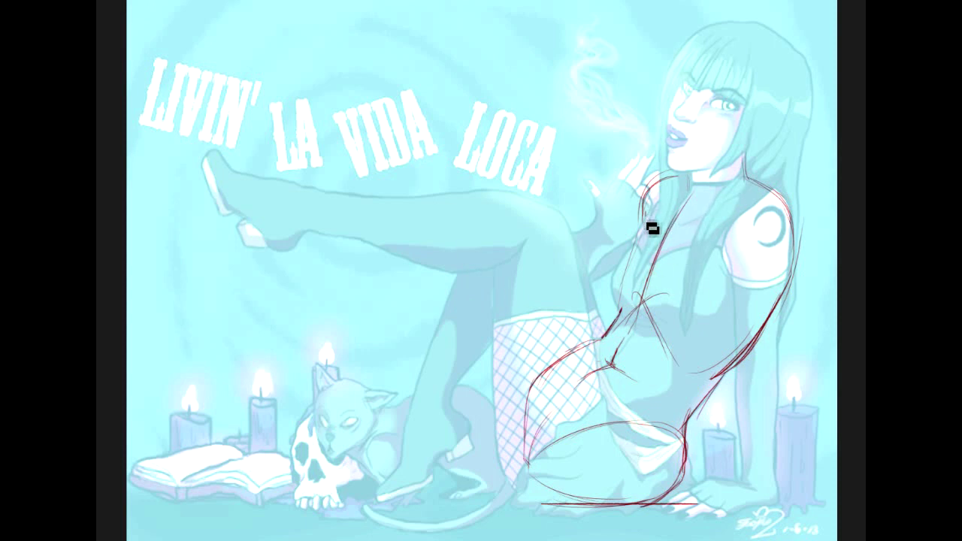
- Sketch the curved contours of the bust and an oval for the near shoulder
{"action": "mouse_move", "coordinate": [635, 230]}
{"action": "left_mouse_down"}
{"action": "mouse_move", "coordinate": [621, 281]}
{"action": "mouse_move", "coordinate": [635, 320]}
{"action": "mouse_move", "coordinate": [618, 277]}
{"action": "mouse_move", "coordinate": [622, 311]}
{"action": "left_mouse_up"}
{"action": "mouse_move", "coordinate": [647, 217]}
{"action": "left_mouse_down"}
{"action": "mouse_move", "coordinate": [611, 251]}
{"action": "mouse_move", "coordinate": [609, 288]}
{"action": "mouse_move", "coordinate": [621, 308]}
{"action": "left_mouse_up"}
{"action": "mouse_move", "coordinate": [704, 234]}
{"action": "left_mouse_down"}
{"action": "mouse_move", "coordinate": [673, 263]}
{"action": "mouse_move", "coordinate": [671, 319]}
{"action": "mouse_move", "coordinate": [660, 285]}
{"action": "mouse_move", "coordinate": [673, 345]}
{"action": "mouse_move", "coordinate": [659, 316]}
{"action": "mouse_move", "coordinate": [699, 334]}
{"action": "left_mouse_up"}
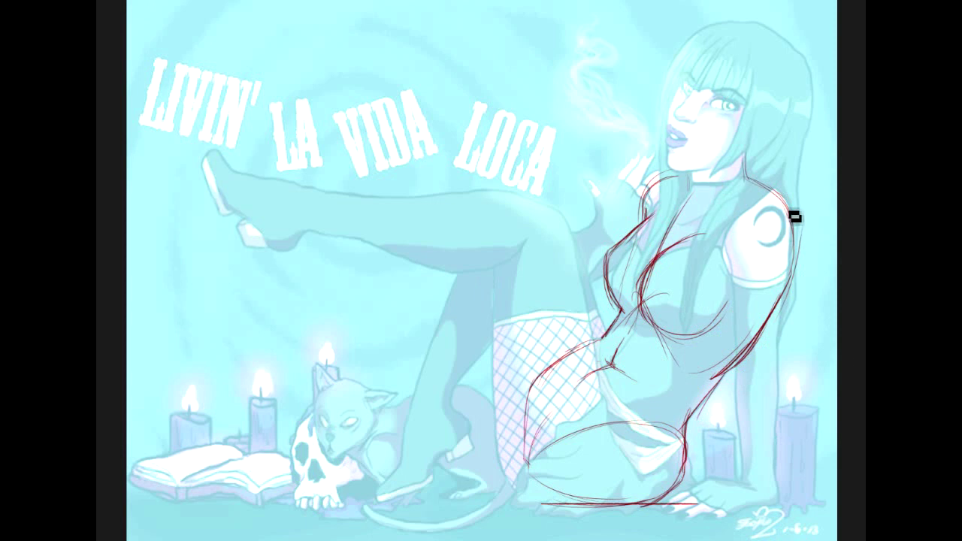
{"action": "mouse_move", "coordinate": [774, 194]}
{"action": "left_mouse_down"}
{"action": "mouse_move", "coordinate": [756, 284]}
{"action": "mouse_move", "coordinate": [740, 241]}
{"action": "mouse_move", "coordinate": [779, 290]}
{"action": "left_mouse_up"}
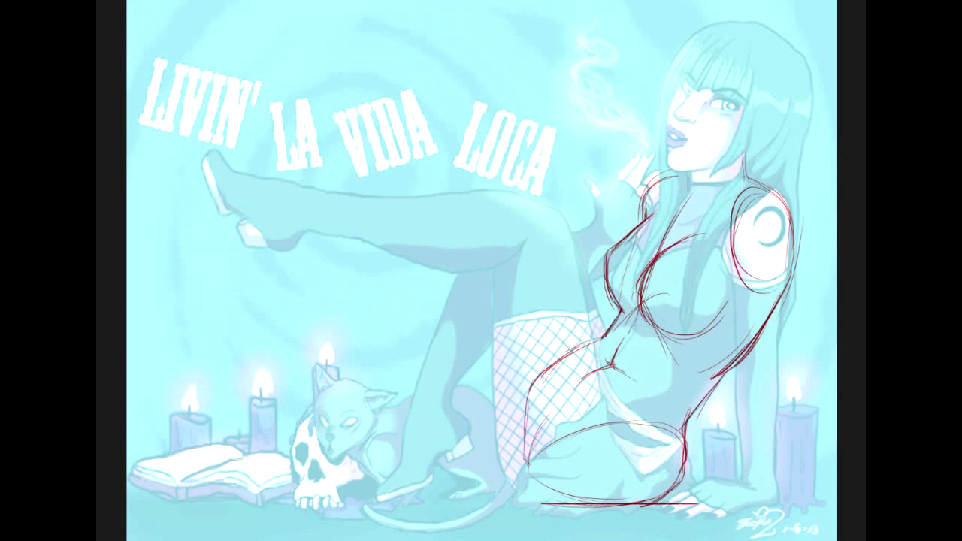
- Reinforce the lower hip corner and sketch the raised thigh's two long contours from the knee to the pelvis
{"action": "key", "text": "ctrl+plus"}
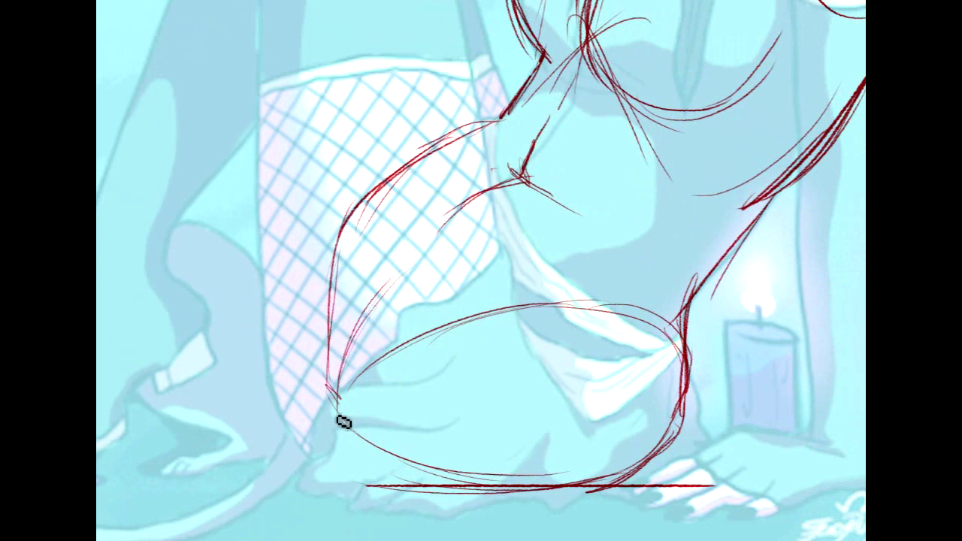
{"action": "left_click_drag", "start_coordinate": [328, 385], "coordinate": [378, 451]}
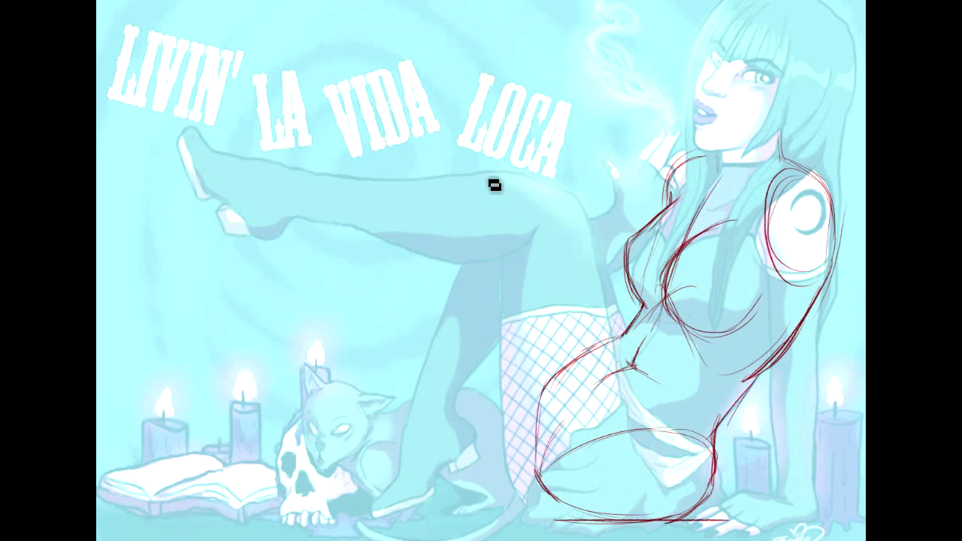
{"action": "mouse_move", "coordinate": [506, 214]}
{"action": "left_mouse_down"}
{"action": "mouse_move", "coordinate": [573, 208]}
{"action": "mouse_move", "coordinate": [640, 358]}
{"action": "left_mouse_up"}
{"action": "left_click_drag", "start_coordinate": [611, 295], "coordinate": [661, 403]}
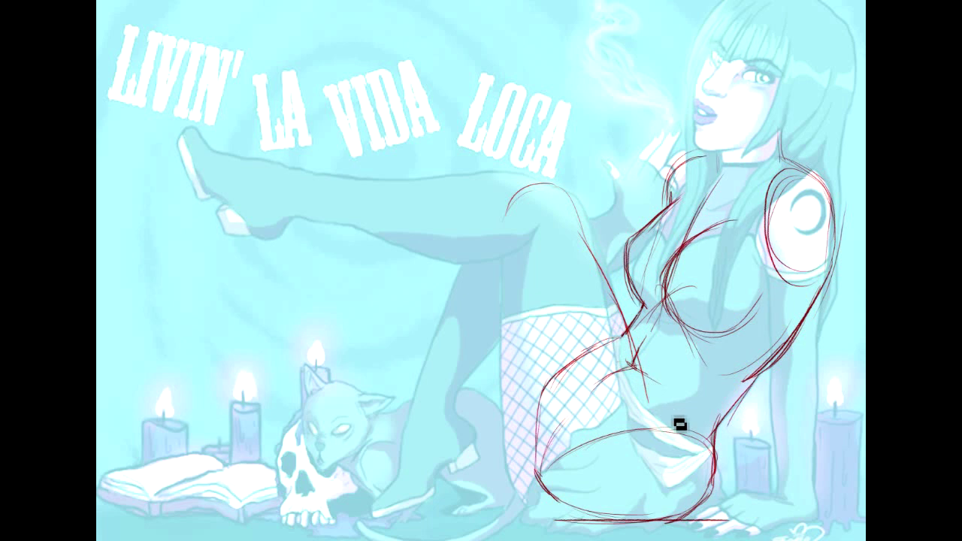
{"action": "mouse_move", "coordinate": [502, 247]}
{"action": "left_mouse_down"}
{"action": "mouse_move", "coordinate": [548, 441]}
{"action": "mouse_move", "coordinate": [585, 513]}
{"action": "mouse_move", "coordinate": [687, 449]}
{"action": "left_mouse_up"}
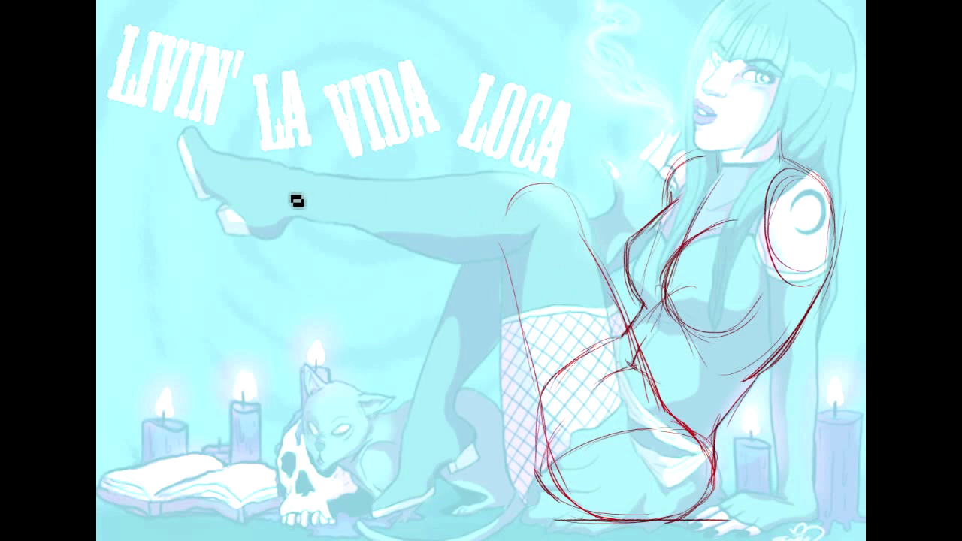
- Sketch the upper contour of the raised lower leg from the ankle over the bent knee
{"action": "left_click_drag", "start_coordinate": [284, 167], "coordinate": [460, 181]}
{"action": "key", "text": "ctrl+z"}
{"action": "left_click_drag", "start_coordinate": [283, 167], "coordinate": [431, 171]}
{"action": "left_click_drag", "start_coordinate": [320, 177], "coordinate": [520, 170]}
{"action": "mouse_move", "coordinate": [511, 171]}
{"action": "left_mouse_down"}
{"action": "mouse_move", "coordinate": [546, 179]}
{"action": "mouse_move", "coordinate": [532, 181]}
{"action": "mouse_move", "coordinate": [594, 226]}
{"action": "left_mouse_up"}
{"action": "mouse_move", "coordinate": [547, 184]}
{"action": "left_mouse_down"}
{"action": "mouse_move", "coordinate": [573, 196]}
{"action": "mouse_move", "coordinate": [594, 228]}
{"action": "mouse_move", "coordinate": [583, 238]}
{"action": "left_mouse_up"}
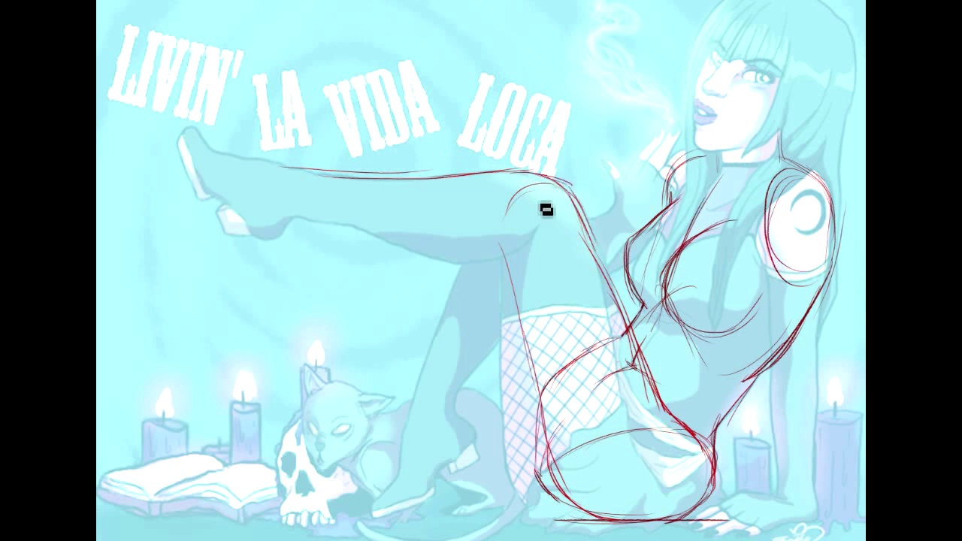
- Sketch the underside of the raised calf from the ankle to the back of the knee
{"action": "left_click_drag", "start_coordinate": [293, 226], "coordinate": [369, 243]}
{"action": "left_click_drag", "start_coordinate": [322, 220], "coordinate": [419, 257]}
{"action": "left_click_drag", "start_coordinate": [380, 244], "coordinate": [508, 263]}
{"action": "mouse_move", "coordinate": [483, 262]}
{"action": "left_mouse_down"}
{"action": "mouse_move", "coordinate": [523, 254]}
{"action": "mouse_move", "coordinate": [548, 223]}
{"action": "mouse_move", "coordinate": [517, 260]}
{"action": "left_mouse_up"}
- Sketch the raised foot with its high-heeled shoe, including the toe, sole and heel block
{"action": "left_click_drag", "start_coordinate": [298, 178], "coordinate": [214, 151]}
{"action": "mouse_move", "coordinate": [215, 204]}
{"action": "left_mouse_down"}
{"action": "mouse_move", "coordinate": [273, 247]}
{"action": "mouse_move", "coordinate": [297, 225]}
{"action": "mouse_move", "coordinate": [282, 241]}
{"action": "left_mouse_up"}
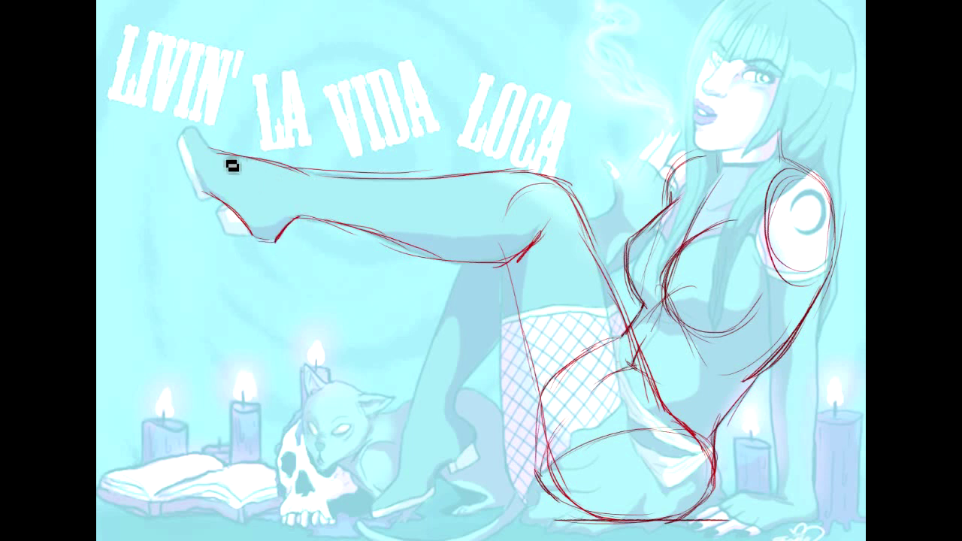
{"action": "mouse_move", "coordinate": [194, 125]}
{"action": "left_mouse_down"}
{"action": "mouse_move", "coordinate": [218, 203]}
{"action": "mouse_move", "coordinate": [199, 184]}
{"action": "mouse_move", "coordinate": [191, 132]}
{"action": "mouse_move", "coordinate": [208, 141]}
{"action": "mouse_move", "coordinate": [206, 144]}
{"action": "left_mouse_up"}
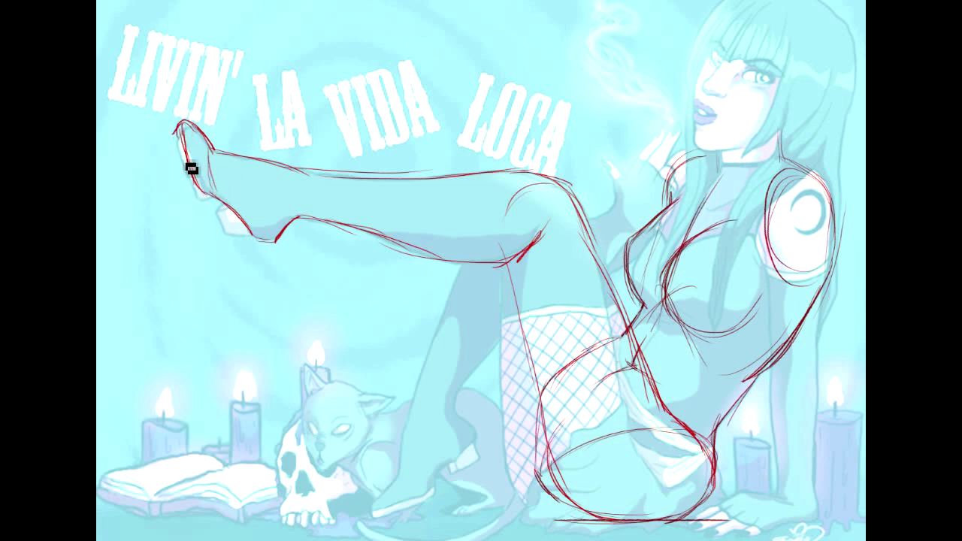
{"action": "mouse_move", "coordinate": [182, 148]}
{"action": "left_mouse_down"}
{"action": "mouse_move", "coordinate": [200, 208]}
{"action": "mouse_move", "coordinate": [221, 236]}
{"action": "mouse_move", "coordinate": [236, 252]}
{"action": "mouse_move", "coordinate": [270, 242]}
{"action": "mouse_move", "coordinate": [199, 205]}
{"action": "mouse_move", "coordinate": [234, 223]}
{"action": "mouse_move", "coordinate": [230, 234]}
{"action": "mouse_move", "coordinate": [236, 223]}
{"action": "mouse_move", "coordinate": [218, 211]}
{"action": "left_mouse_up"}
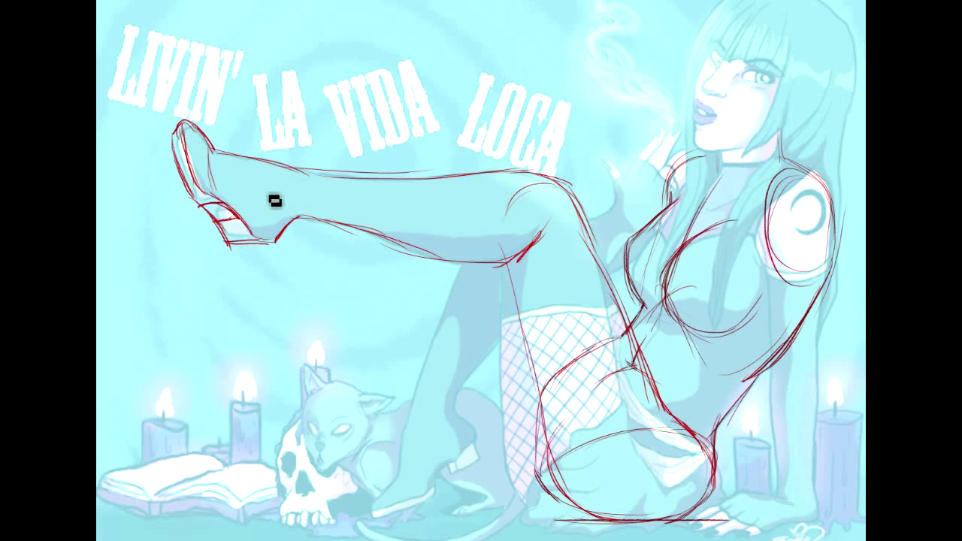
- Refine the raised shoe's sole, heel and toe lines and add short creases at the back of the ankle
{"action": "scroll", "coordinate": [481, 271], "scroll_direction": "down", "scroll_amount": 1}
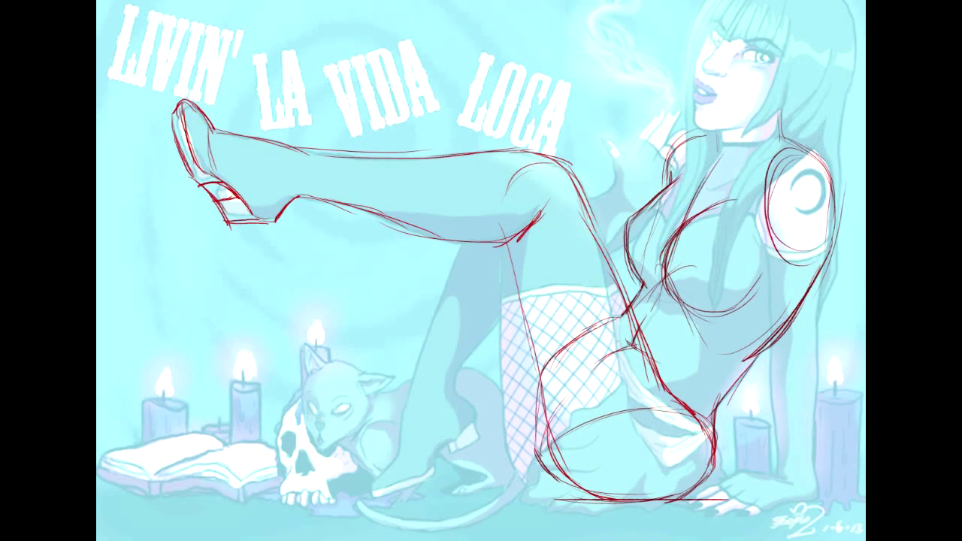
{"action": "scroll", "coordinate": [479, 265], "scroll_direction": "up", "scroll_amount": 5}
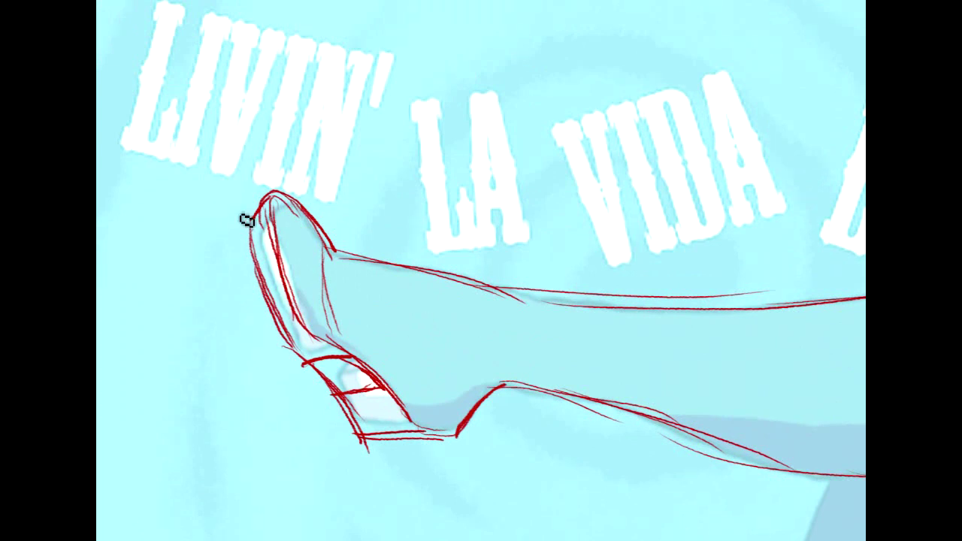
{"action": "left_click_drag", "start_coordinate": [271, 199], "coordinate": [283, 284]}
{"action": "left_click_drag", "start_coordinate": [272, 219], "coordinate": [293, 305]}
{"action": "left_click_drag", "start_coordinate": [285, 260], "coordinate": [311, 335]}
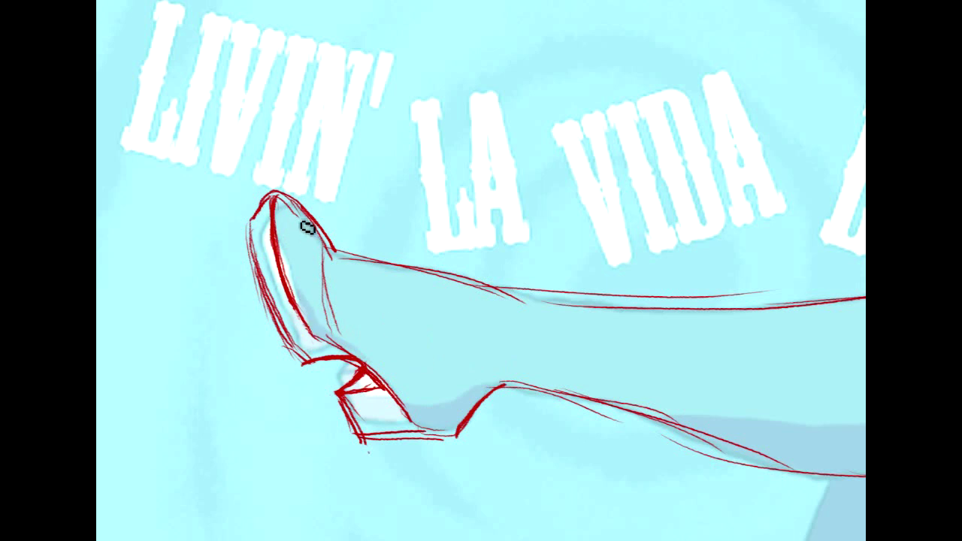
{"action": "left_click_drag", "start_coordinate": [276, 208], "coordinate": [303, 202]}
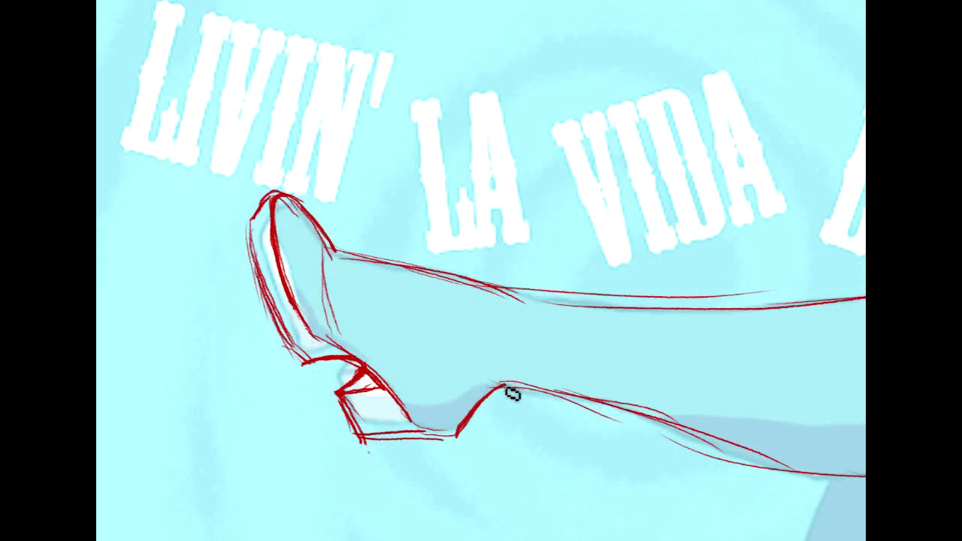
{"action": "left_click_drag", "start_coordinate": [464, 320], "coordinate": [500, 387]}
{"action": "left_click_drag", "start_coordinate": [502, 346], "coordinate": [509, 384]}
- Thicken the upper and lower contours of the raised lower leg and the outline around the knee
{"action": "mouse_move", "coordinate": [857, 440]}
{"action": "left_mouse_down"}
{"action": "mouse_move", "coordinate": [623, 401]}
{"action": "mouse_move", "coordinate": [439, 311]}
{"action": "mouse_move", "coordinate": [466, 267]}
{"action": "mouse_move", "coordinate": [597, 294]}
{"action": "left_mouse_up"}
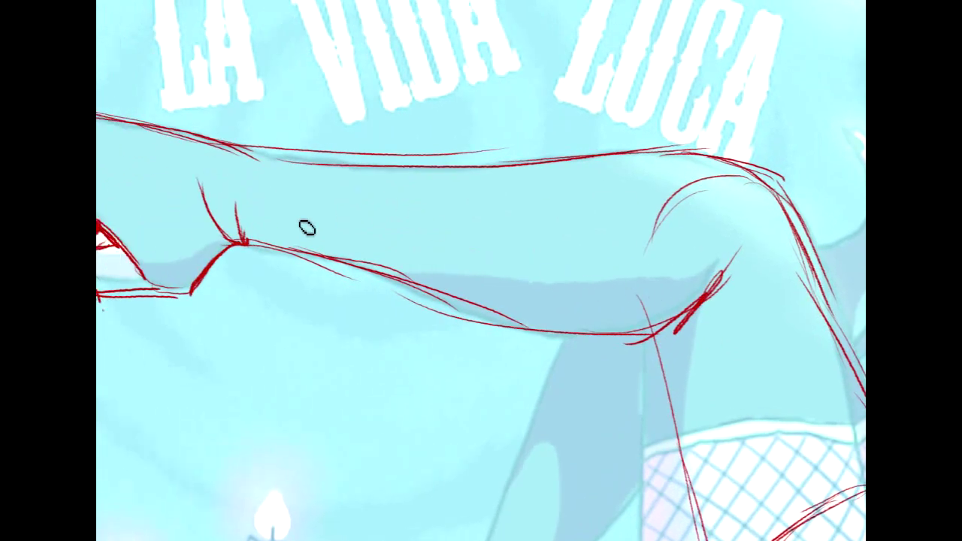
{"action": "mouse_move", "coordinate": [293, 250]}
{"action": "left_mouse_down"}
{"action": "mouse_move", "coordinate": [482, 320]}
{"action": "mouse_move", "coordinate": [593, 332]}
{"action": "mouse_move", "coordinate": [580, 298]}
{"action": "mouse_move", "coordinate": [555, 318]}
{"action": "mouse_move", "coordinate": [572, 335]}
{"action": "mouse_move", "coordinate": [546, 330]}
{"action": "mouse_move", "coordinate": [583, 337]}
{"action": "mouse_move", "coordinate": [644, 337]}
{"action": "mouse_move", "coordinate": [713, 293]}
{"action": "left_mouse_up"}
{"action": "mouse_move", "coordinate": [290, 98]}
{"action": "left_mouse_down"}
{"action": "mouse_move", "coordinate": [342, 140]}
{"action": "mouse_move", "coordinate": [414, 177]}
{"action": "left_mouse_up"}
{"action": "mouse_move", "coordinate": [364, 225]}
{"action": "left_mouse_down"}
{"action": "mouse_move", "coordinate": [451, 239]}
{"action": "mouse_move", "coordinate": [823, 224]}
{"action": "left_mouse_up"}
{"action": "mouse_move", "coordinate": [782, 248]}
{"action": "left_mouse_down"}
{"action": "mouse_move", "coordinate": [646, 255]}
{"action": "mouse_move", "coordinate": [751, 257]}
{"action": "mouse_move", "coordinate": [815, 379]}
{"action": "mouse_move", "coordinate": [699, 267]}
{"action": "left_mouse_up"}
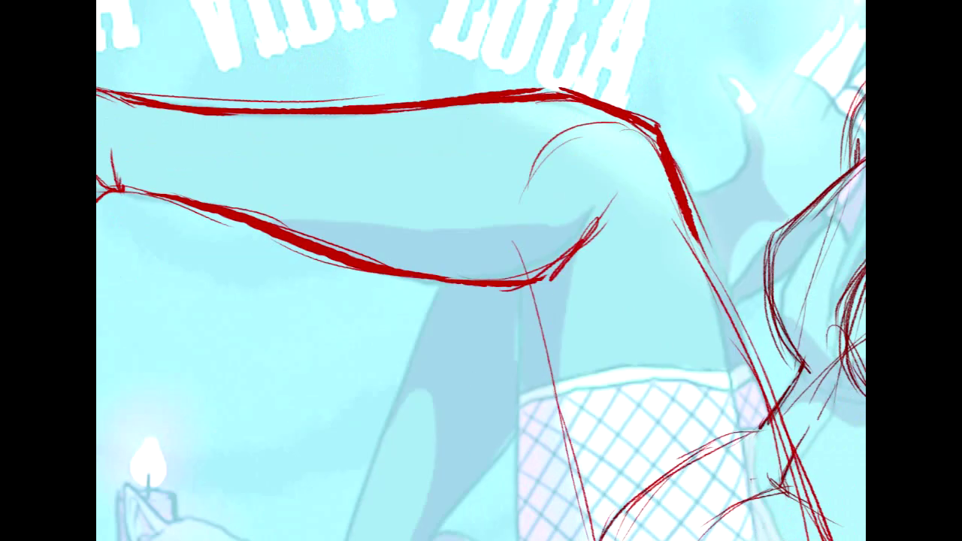
- Thicken the raised thigh's upper contour from the knee down to the hip
{"action": "left_click_drag", "start_coordinate": [834, 423], "coordinate": [783, 282]}
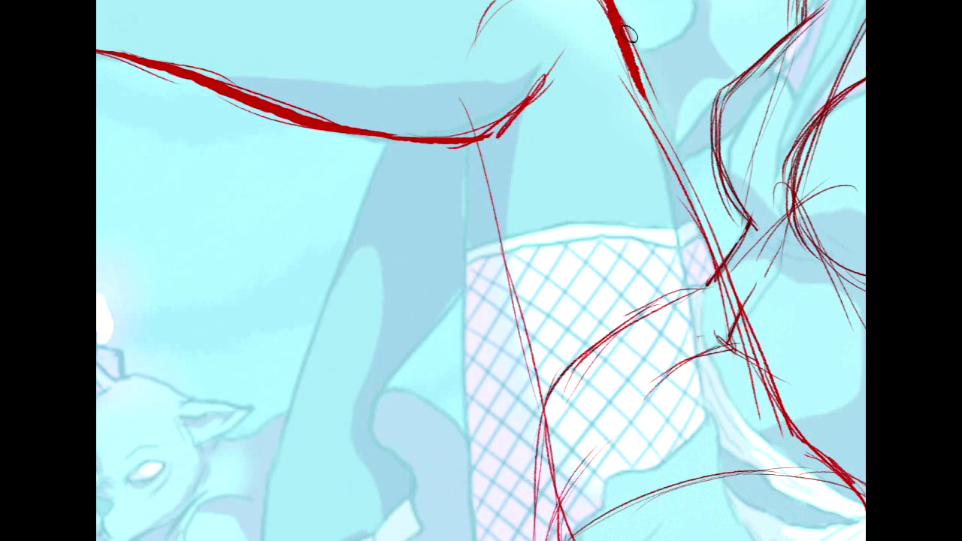
{"action": "mouse_move", "coordinate": [633, 45]}
{"action": "left_mouse_down"}
{"action": "mouse_move", "coordinate": [788, 425]}
{"action": "mouse_move", "coordinate": [823, 450]}
{"action": "mouse_move", "coordinate": [812, 325]}
{"action": "left_mouse_up"}
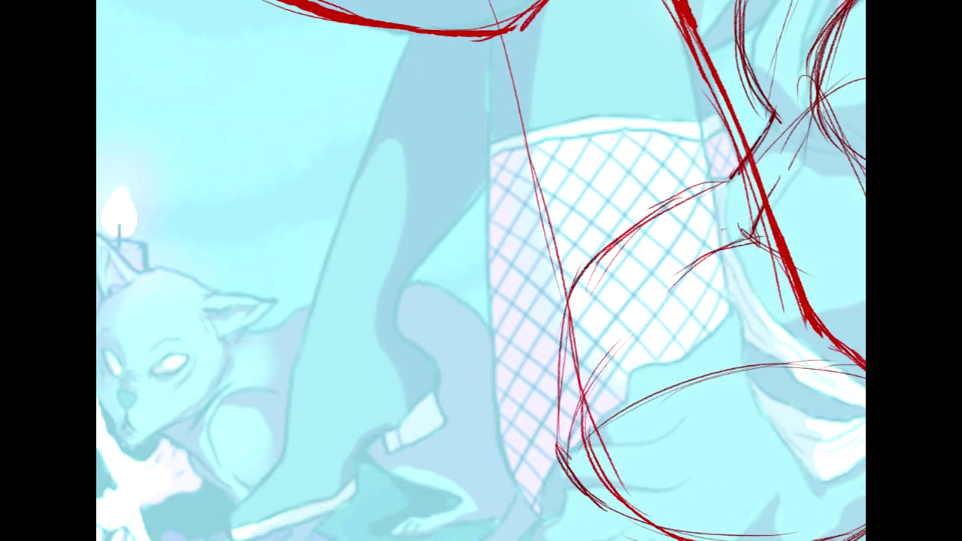
{"action": "left_click_drag", "start_coordinate": [820, 338], "coordinate": [838, 279]}
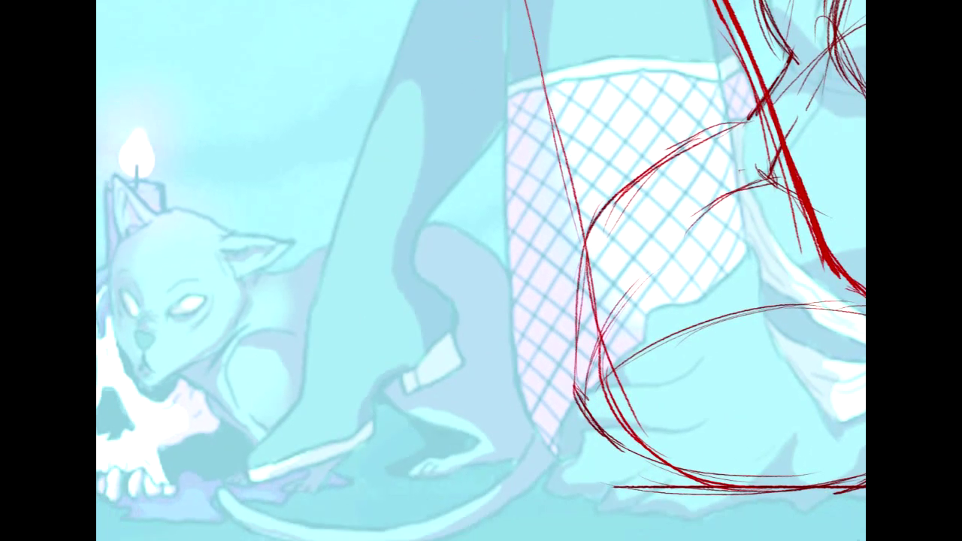
- Sketch and thicken the raised thigh's underside down to the hip, and add the far thigh's outer contour behind it
{"action": "scroll", "coordinate": [499, 226], "scroll_direction": "down", "scroll_amount": 5}
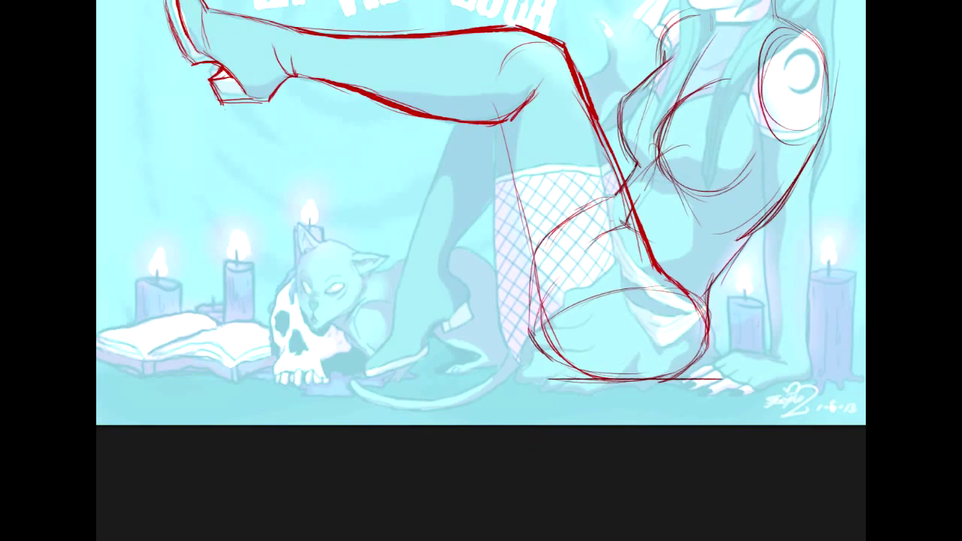
{"action": "left_click_drag", "start_coordinate": [481, 226], "coordinate": [485, 353]}
{"action": "left_click_drag", "start_coordinate": [646, 351], "coordinate": [632, 351]}
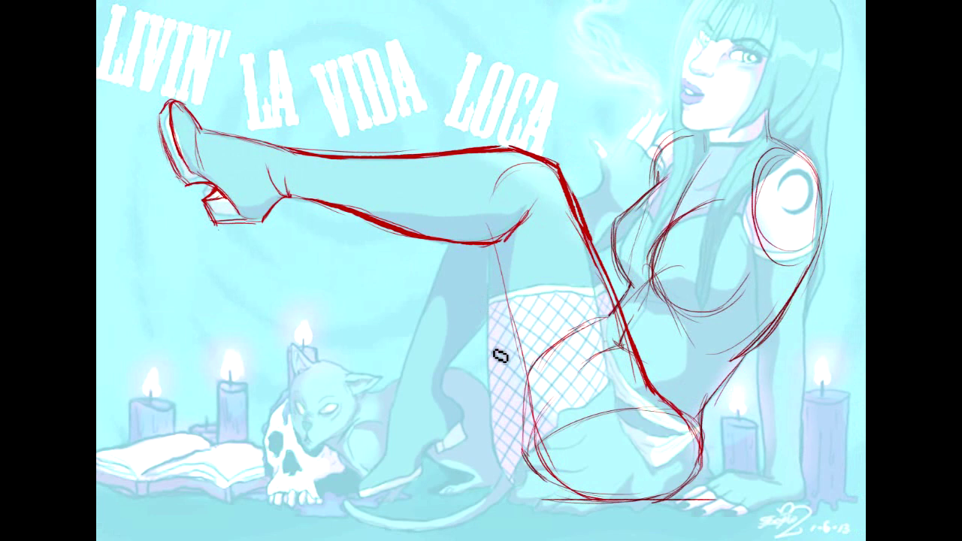
{"action": "mouse_move", "coordinate": [494, 244]}
{"action": "left_mouse_down"}
{"action": "mouse_move", "coordinate": [511, 350]}
{"action": "mouse_move", "coordinate": [575, 484]}
{"action": "left_mouse_up"}
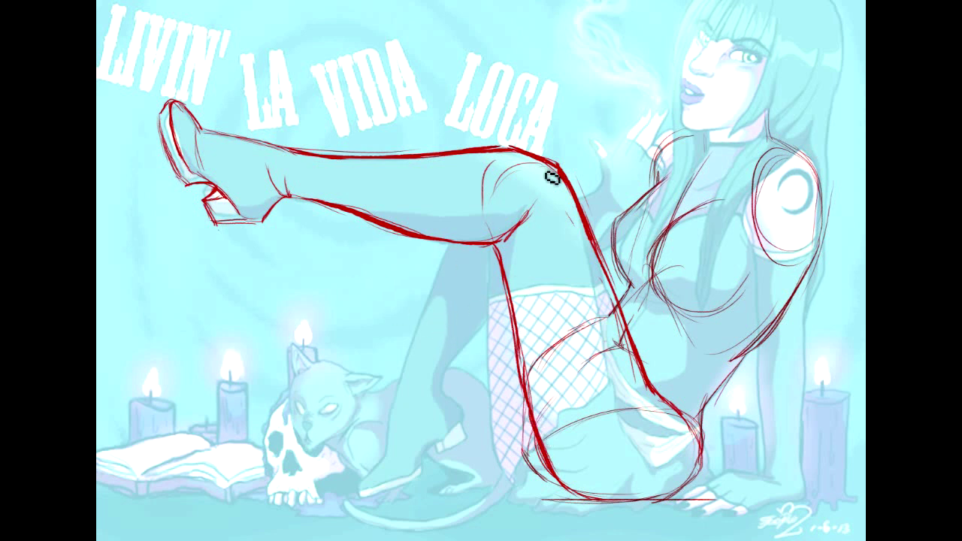
{"action": "left_click_drag", "start_coordinate": [494, 404], "coordinate": [551, 487]}
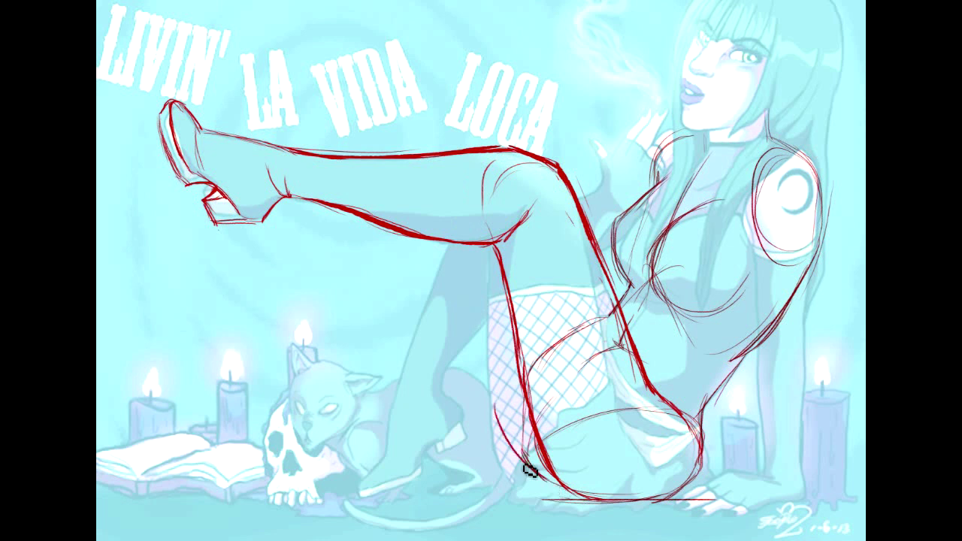
{"action": "left_click_drag", "start_coordinate": [495, 301], "coordinate": [492, 315]}
{"action": "left_click_drag", "start_coordinate": [490, 391], "coordinate": [493, 303]}
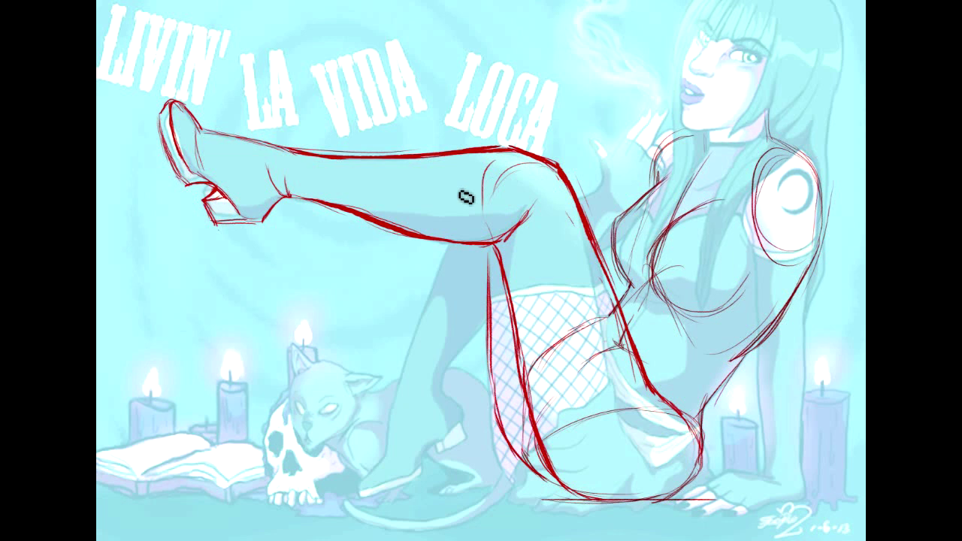
- Add a short curve at the raised knee and rough in the front and back contours of the lowered leg
{"action": "left_click_drag", "start_coordinate": [485, 168], "coordinate": [457, 189]}
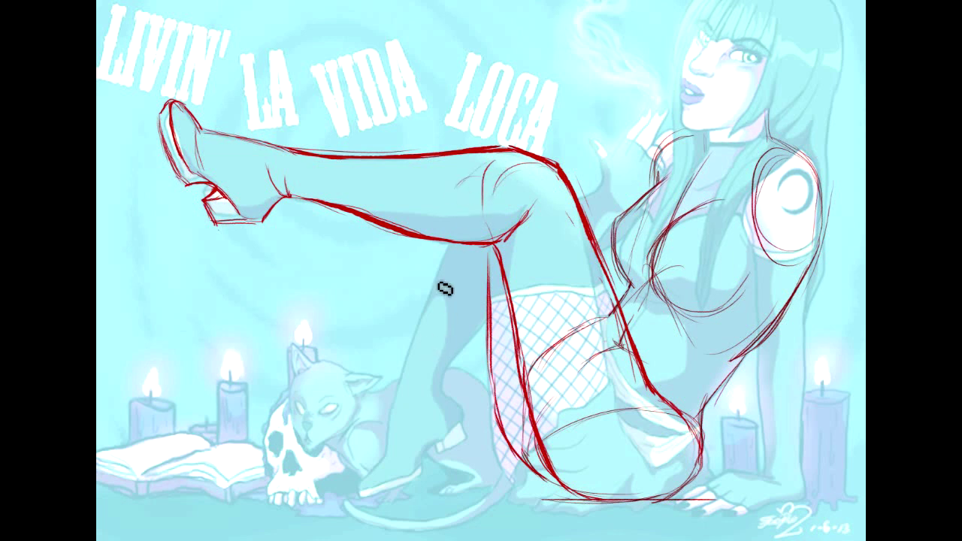
{"action": "mouse_move", "coordinate": [445, 255]}
{"action": "left_mouse_down"}
{"action": "mouse_move", "coordinate": [388, 461]}
{"action": "mouse_move", "coordinate": [384, 455]}
{"action": "mouse_move", "coordinate": [346, 495]}
{"action": "left_mouse_up"}
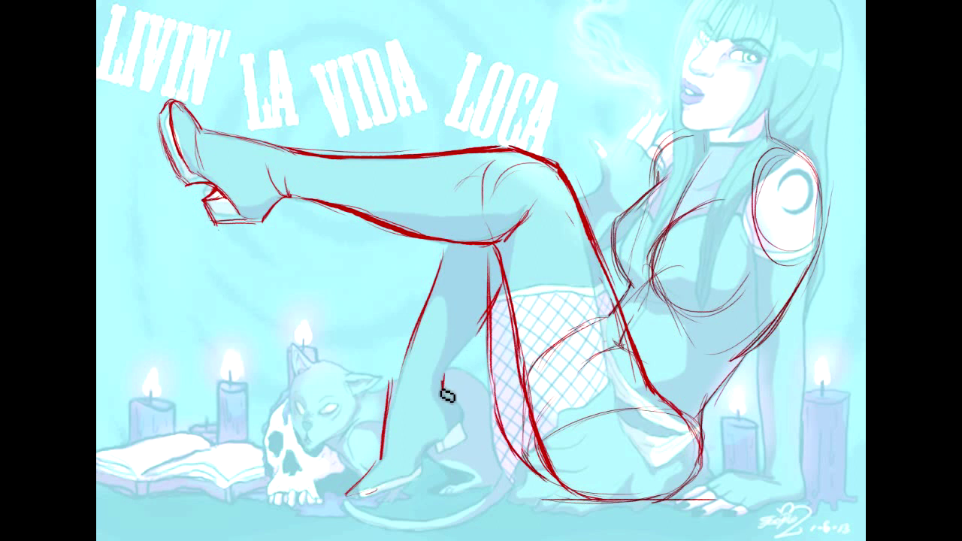
{"action": "left_click_drag", "start_coordinate": [443, 387], "coordinate": [484, 327]}
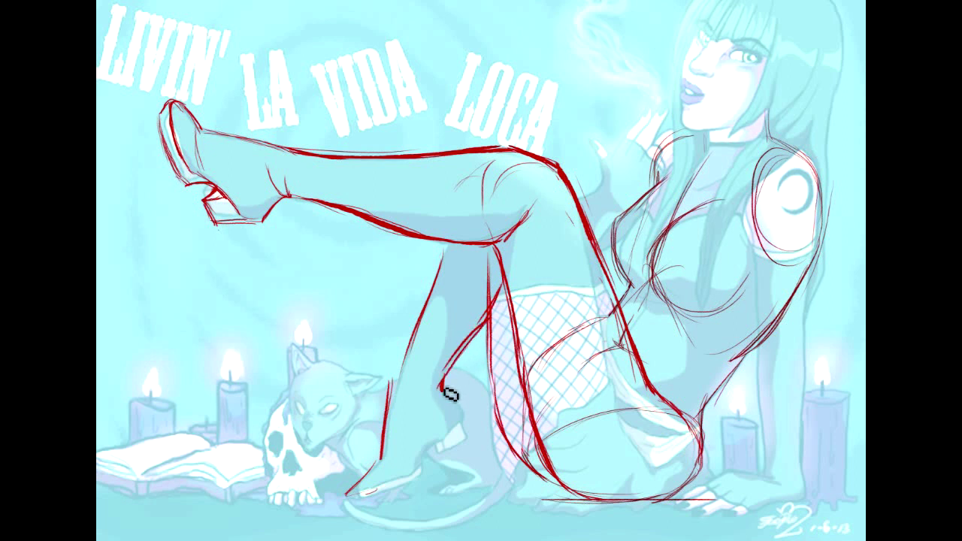
- Copy the raised lower leg and shoe to a new layer, then rotate and move the copy into the lowered leg's position
{"action": "mouse_move", "coordinate": [209, 253]}
{"action": "left_mouse_down"}
{"action": "mouse_move", "coordinate": [142, 100]}
{"action": "mouse_move", "coordinate": [464, 116]}
{"action": "left_mouse_up"}
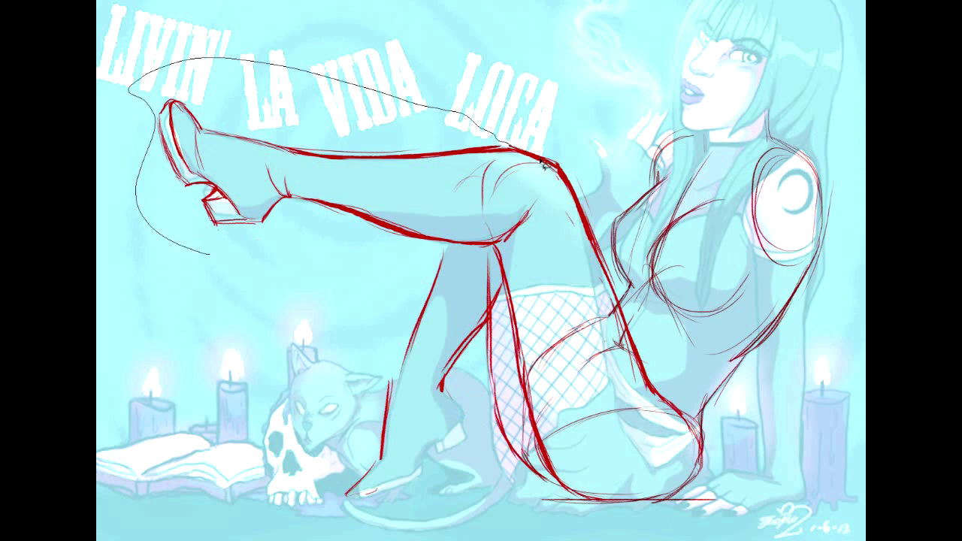
{"action": "mouse_move", "coordinate": [445, 248]}
{"action": "left_mouse_down"}
{"action": "mouse_move", "coordinate": [255, 263]}
{"action": "mouse_move", "coordinate": [215, 255]}
{"action": "left_mouse_up"}
{"action": "right_click", "coordinate": [359, 179]}
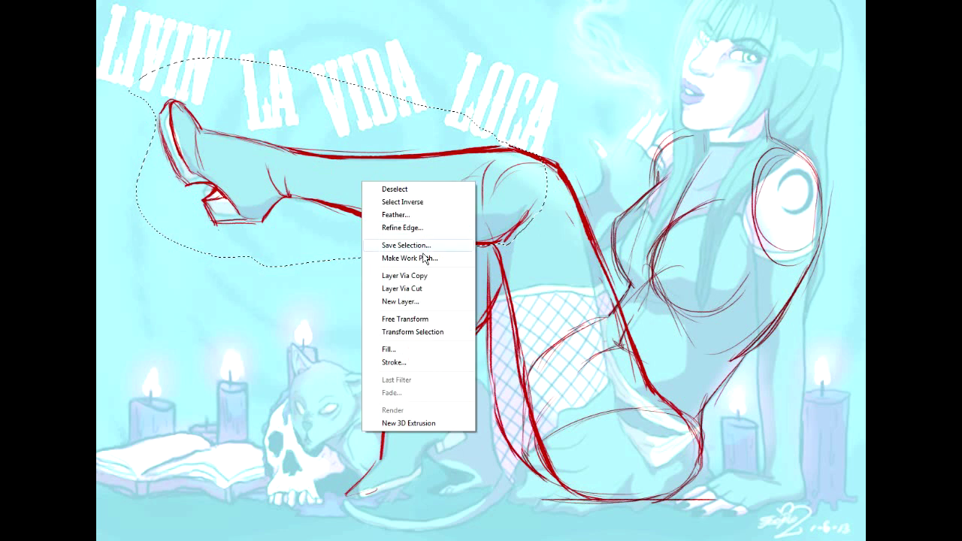
{"action": "left_click", "coordinate": [365, 287]}
{"action": "key", "text": "ctrl+t"}
{"action": "left_click_drag", "start_coordinate": [563, 258], "coordinate": [427, 92]}
{"action": "left_click_drag", "start_coordinate": [377, 148], "coordinate": [454, 308]}
{"action": "mouse_move", "coordinate": [592, 326]}
{"action": "left_mouse_down"}
{"action": "mouse_move", "coordinate": [590, 309]}
{"action": "mouse_move", "coordinate": [586, 340]}
{"action": "left_mouse_up"}
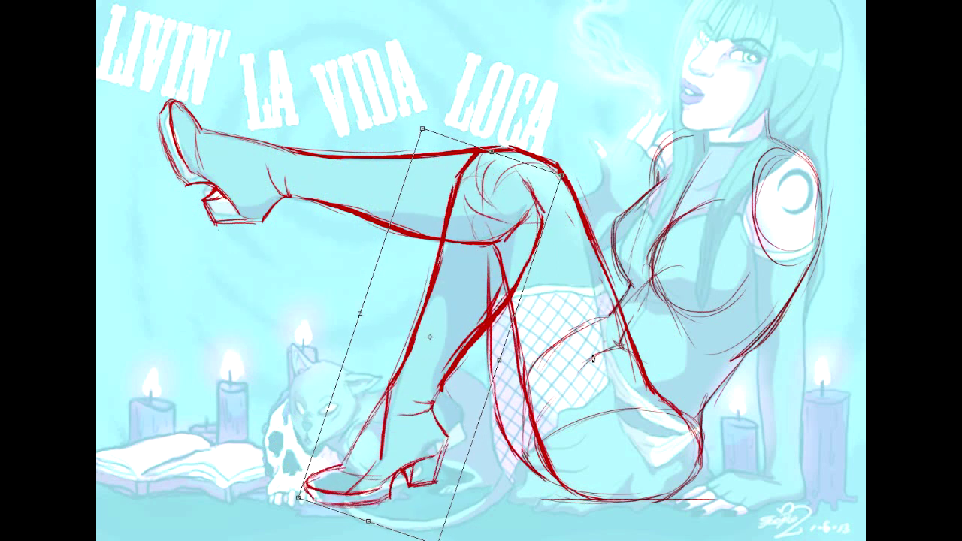
{"action": "key", "text": "Return"}
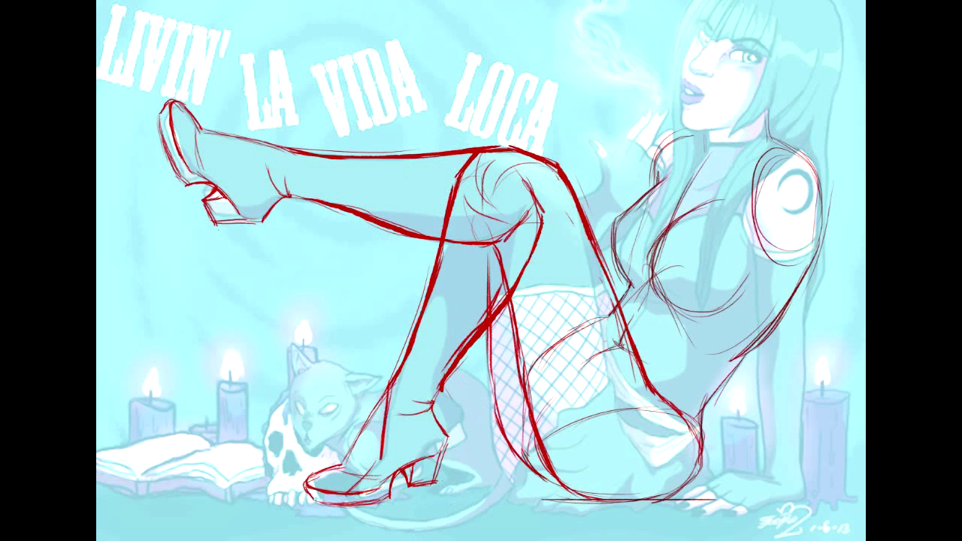
- Select the copied leg's foot, rotate and reposition it at the ankle to sit flat on the ground, and deselect
{"action": "mouse_move", "coordinate": [473, 466]}
{"action": "left_mouse_down"}
{"action": "mouse_move", "coordinate": [400, 536]}
{"action": "mouse_move", "coordinate": [199, 451]}
{"action": "left_mouse_up"}
{"action": "key", "text": "ctrl+t"}
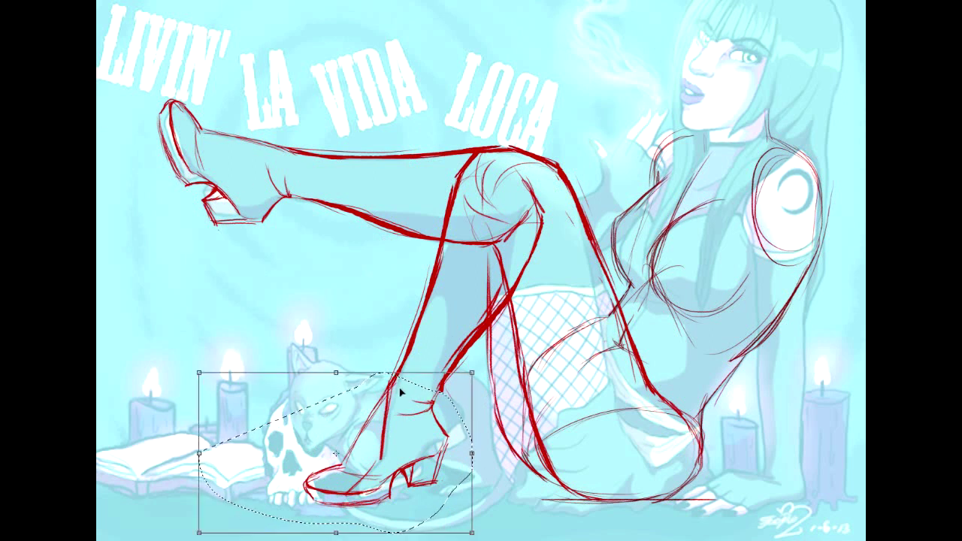
{"action": "left_click_drag", "start_coordinate": [520, 461], "coordinate": [544, 403]}
{"action": "left_click_drag", "start_coordinate": [412, 471], "coordinate": [410, 454]}
{"action": "left_click_drag", "start_coordinate": [561, 420], "coordinate": [548, 448]}
{"action": "left_click_drag", "start_coordinate": [424, 435], "coordinate": [434, 435]}
{"action": "left_click_drag", "start_coordinate": [547, 416], "coordinate": [550, 404]}
{"action": "key", "text": "Return"}
{"action": "key", "text": "ctrl+d"}
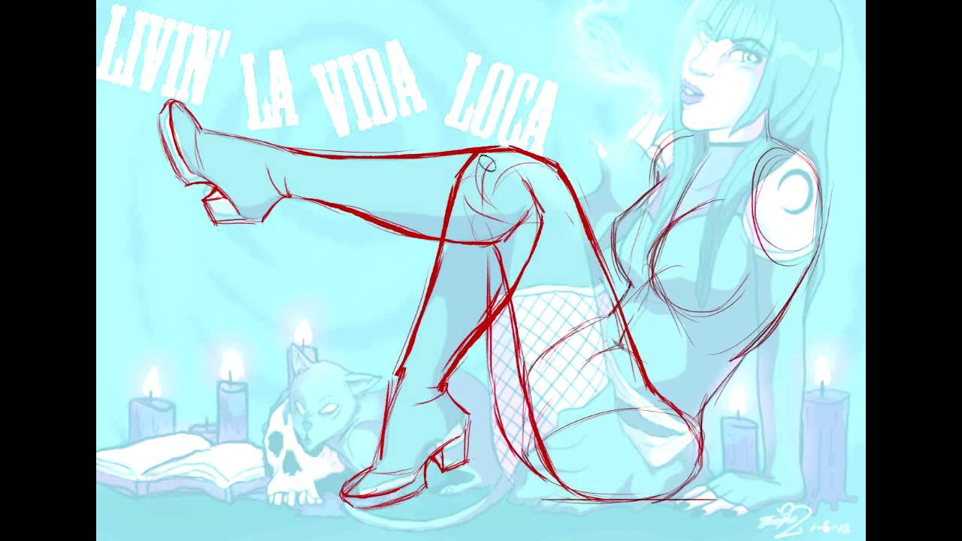
- Nudge the copied leg slightly and try erasing its lines where they overlap the raised knee
{"action": "mouse_move", "coordinate": [538, 299]}
{"action": "left_mouse_down"}
{"action": "mouse_move", "coordinate": [499, 300]}
{"action": "mouse_move", "coordinate": [530, 296]}
{"action": "left_mouse_up"}
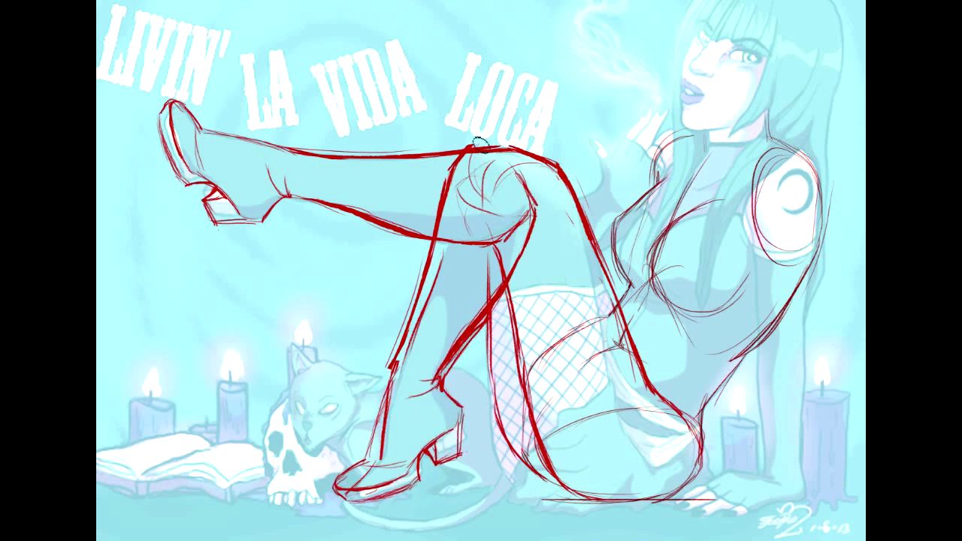
{"action": "mouse_move", "coordinate": [467, 151]}
{"action": "left_mouse_down"}
{"action": "mouse_move", "coordinate": [433, 228]}
{"action": "mouse_move", "coordinate": [451, 161]}
{"action": "left_mouse_up"}
{"action": "left_click_drag", "start_coordinate": [533, 218], "coordinate": [516, 275]}
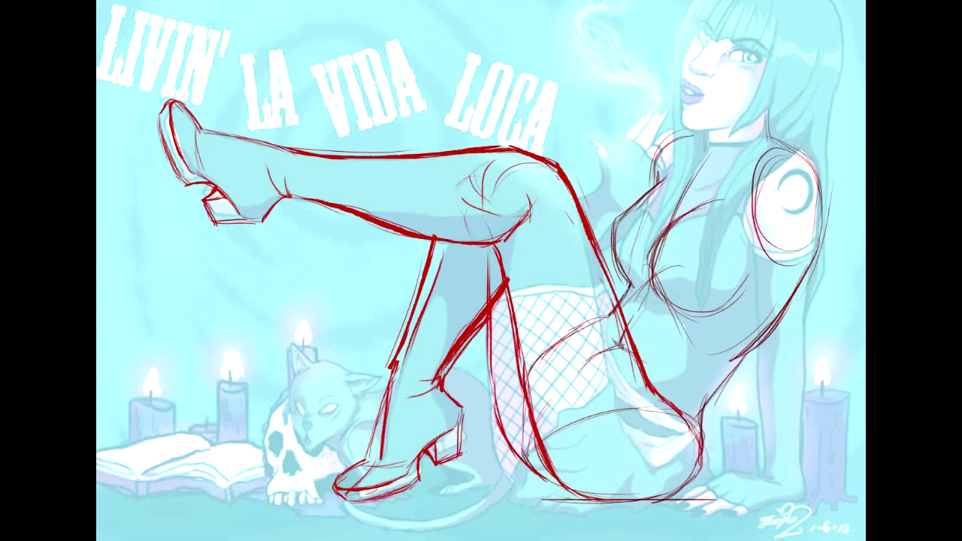
{"action": "left_click_drag", "start_coordinate": [520, 164], "coordinate": [508, 278]}
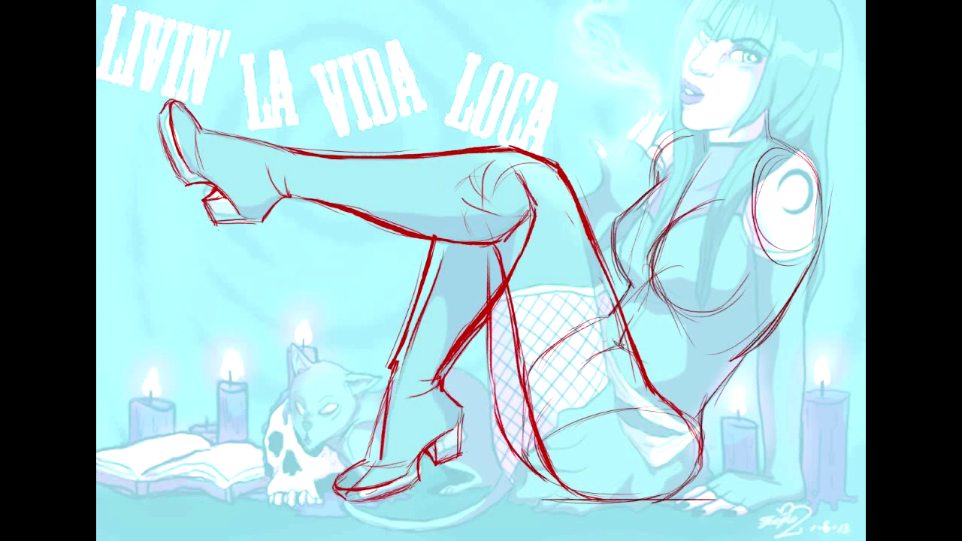
{"action": "left_click_drag", "start_coordinate": [468, 146], "coordinate": [435, 235]}
- Shift the copied leg toward the skull and rotate it slightly beneath the raised knee
{"action": "mouse_move", "coordinate": [442, 414]}
{"action": "left_mouse_down"}
{"action": "mouse_move", "coordinate": [396, 414]}
{"action": "mouse_move", "coordinate": [418, 410]}
{"action": "left_mouse_up"}
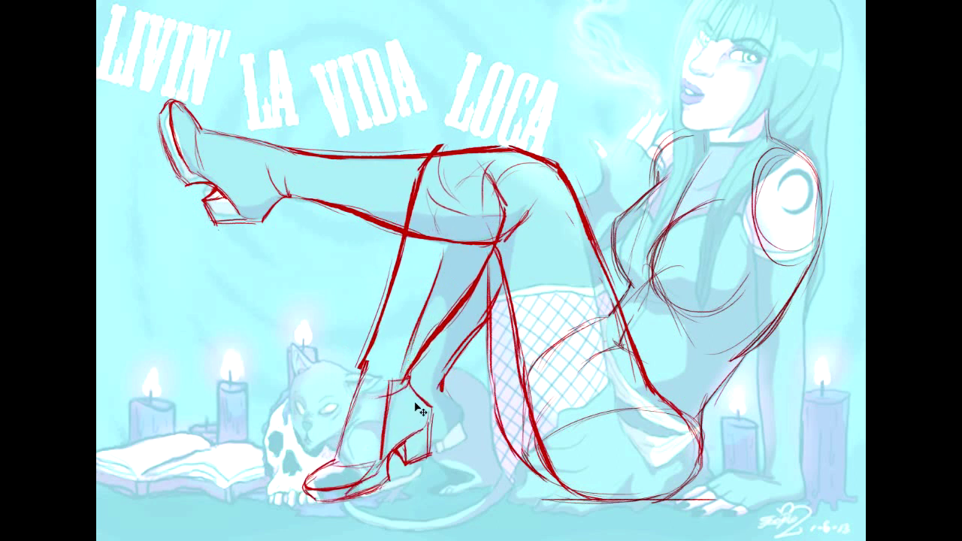
{"action": "key", "text": "ctrl+t"}
{"action": "left_click_drag", "start_coordinate": [301, 142], "coordinate": [309, 154]}
{"action": "key", "text": "Return"}
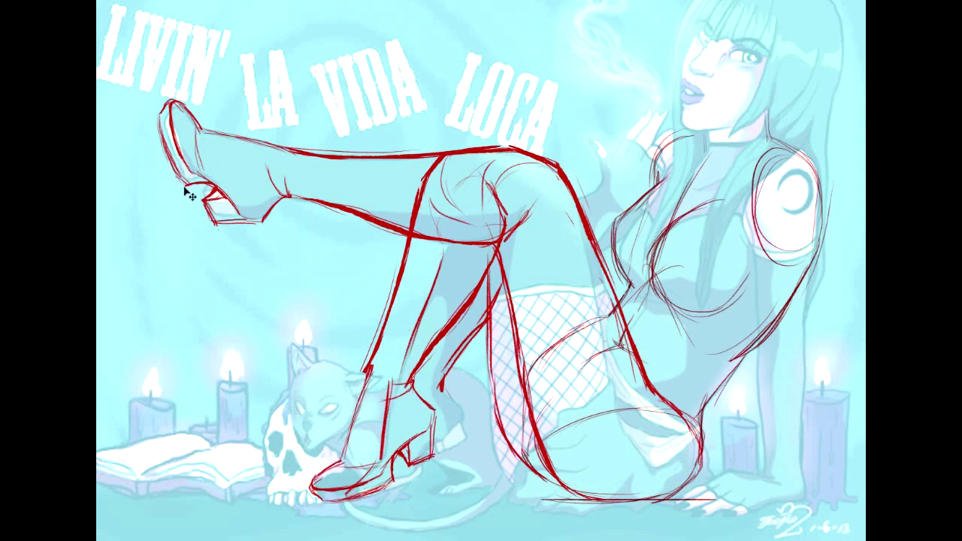
- Erase the copied leg's lines overlapping the raised knee and the earlier rough contours, and clean up the calf and ankle lines
{"action": "mouse_move", "coordinate": [431, 160]}
{"action": "left_mouse_down"}
{"action": "mouse_move", "coordinate": [412, 227]}
{"action": "mouse_move", "coordinate": [457, 189]}
{"action": "mouse_move", "coordinate": [505, 224]}
{"action": "mouse_move", "coordinate": [471, 239]}
{"action": "mouse_move", "coordinate": [511, 227]}
{"action": "left_mouse_up"}
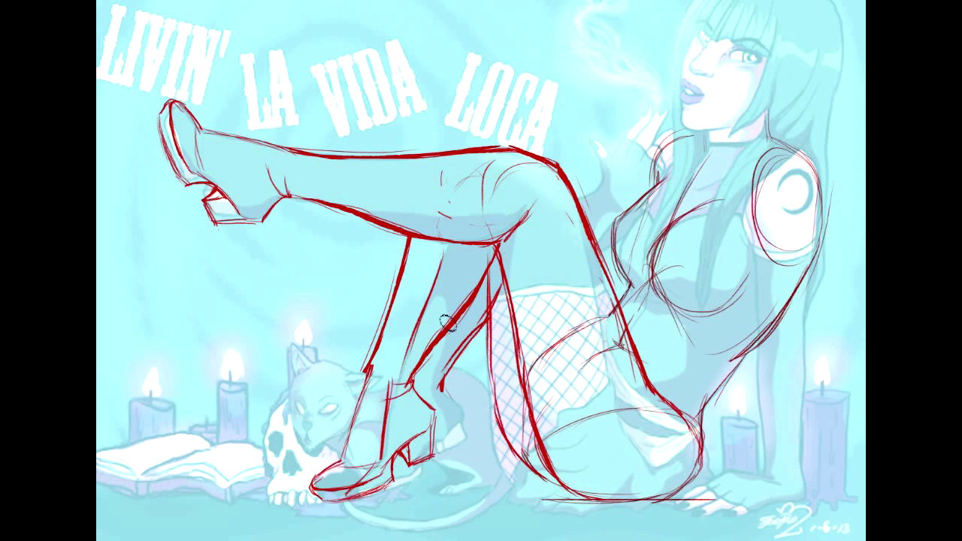
{"action": "mouse_move", "coordinate": [438, 256]}
{"action": "left_mouse_down"}
{"action": "mouse_move", "coordinate": [401, 419]}
{"action": "mouse_move", "coordinate": [399, 369]}
{"action": "mouse_move", "coordinate": [376, 476]}
{"action": "mouse_move", "coordinate": [357, 493]}
{"action": "left_mouse_up"}
{"action": "mouse_move", "coordinate": [452, 367]}
{"action": "left_mouse_down"}
{"action": "mouse_move", "coordinate": [471, 342]}
{"action": "mouse_move", "coordinate": [456, 357]}
{"action": "mouse_move", "coordinate": [496, 284]}
{"action": "left_mouse_up"}
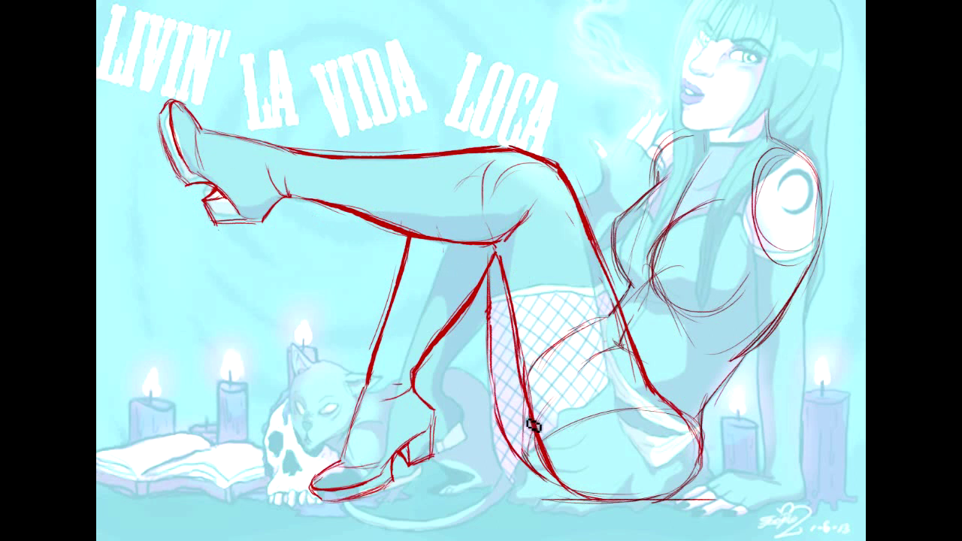
- Redraw the crossing contours where the two thighs meet near the hip and hatch the narrow gap between them
{"action": "left_click_drag", "start_coordinate": [540, 471], "coordinate": [543, 419]}
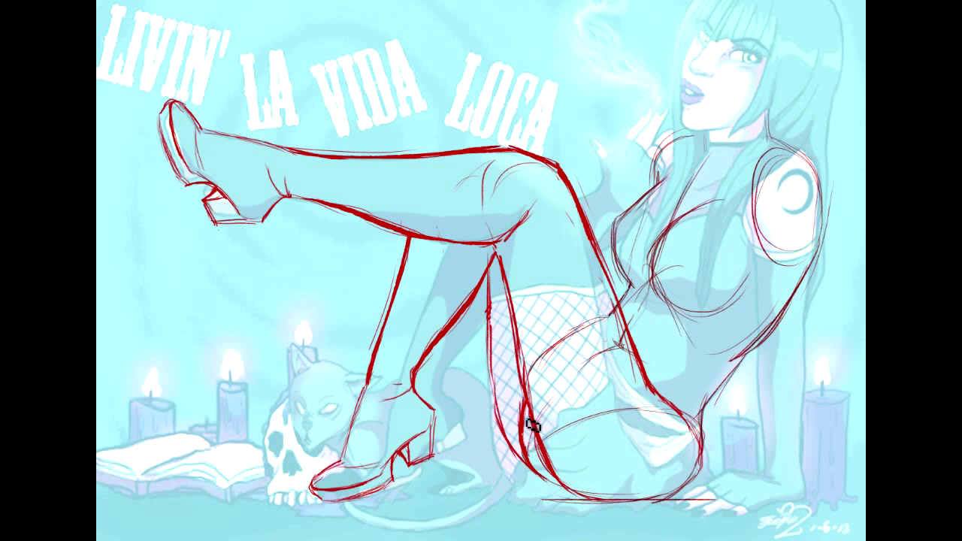
{"action": "mouse_move", "coordinate": [525, 436]}
{"action": "left_mouse_down"}
{"action": "mouse_move", "coordinate": [530, 466]}
{"action": "mouse_move", "coordinate": [547, 465]}
{"action": "mouse_move", "coordinate": [569, 493]}
{"action": "mouse_move", "coordinate": [538, 478]}
{"action": "mouse_move", "coordinate": [577, 494]}
{"action": "mouse_move", "coordinate": [522, 469]}
{"action": "mouse_move", "coordinate": [548, 483]}
{"action": "left_mouse_up"}
{"action": "scroll", "coordinate": [481, 271], "scroll_direction": "up", "scroll_amount": 2}
- Draw short thick lines for both sides of the neck and continue into the top of the near shoulder
{"action": "scroll", "coordinate": [481, 270], "scroll_direction": "down", "scroll_amount": 3}
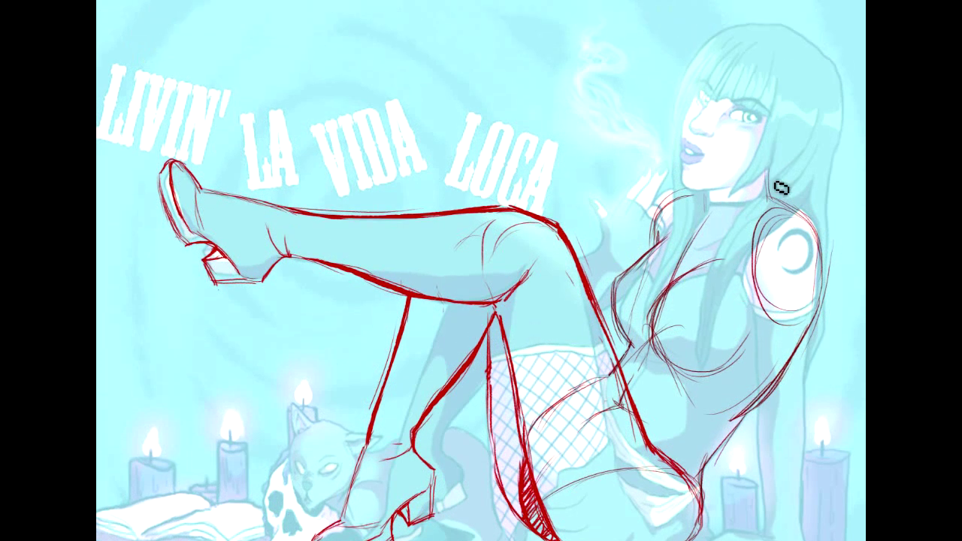
{"action": "mouse_move", "coordinate": [767, 176]}
{"action": "left_mouse_down"}
{"action": "mouse_move", "coordinate": [786, 213]}
{"action": "mouse_move", "coordinate": [814, 226]}
{"action": "mouse_move", "coordinate": [782, 205]}
{"action": "mouse_move", "coordinate": [817, 228]}
{"action": "left_mouse_up"}
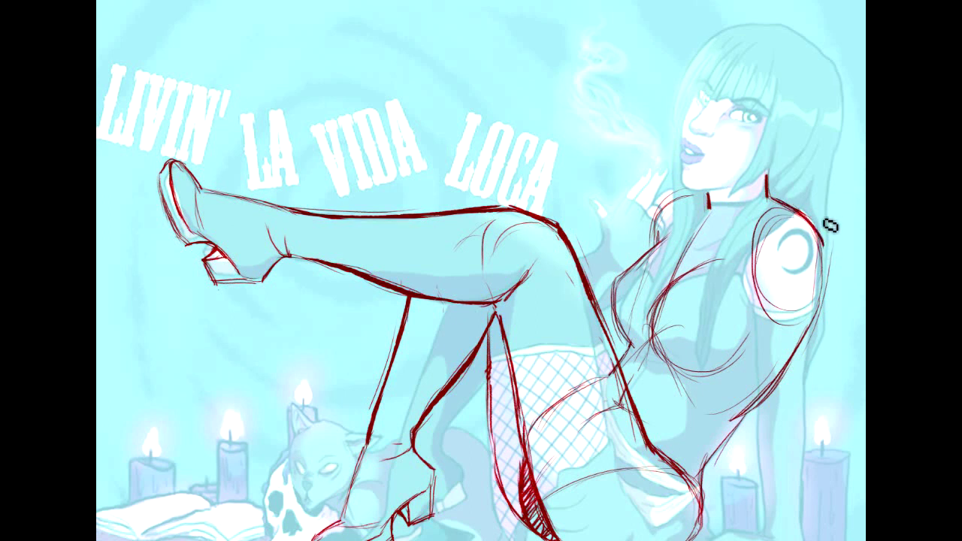
{"action": "scroll", "coordinate": [741, 283], "scroll_direction": "down", "scroll_amount": 2}
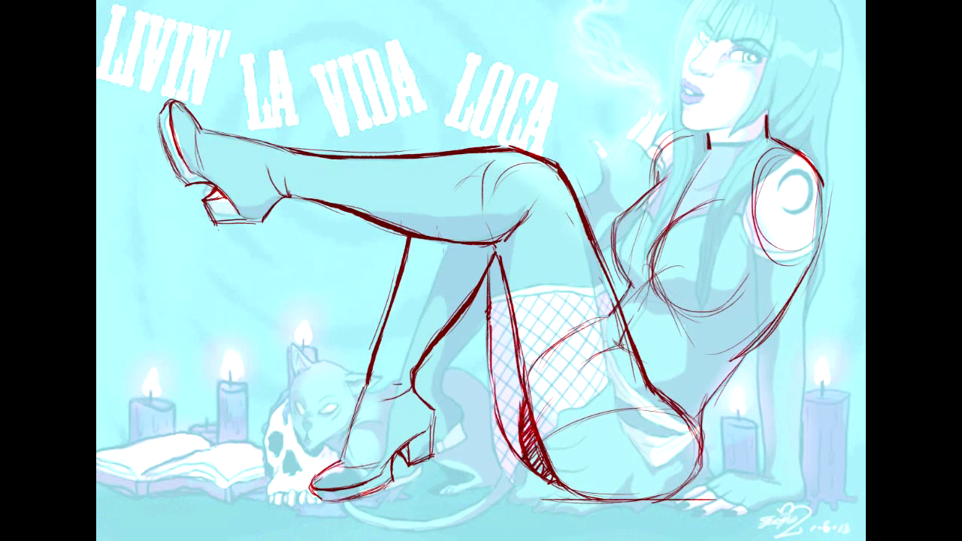
- With the canvas view rotated so the head is upright, sketch the forehead, the front of the face, the chin and the jawline
{"action": "key", "text": "ctrl+plus"}
{"action": "key", "text": "ctrl+plus"}
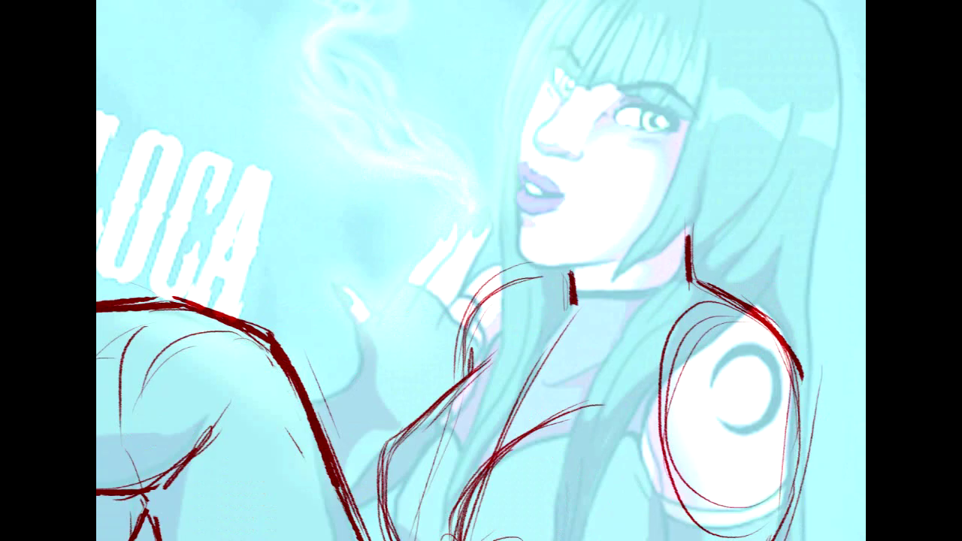
{"action": "left_click_drag", "start_coordinate": [481, 211], "coordinate": [455, 329]}
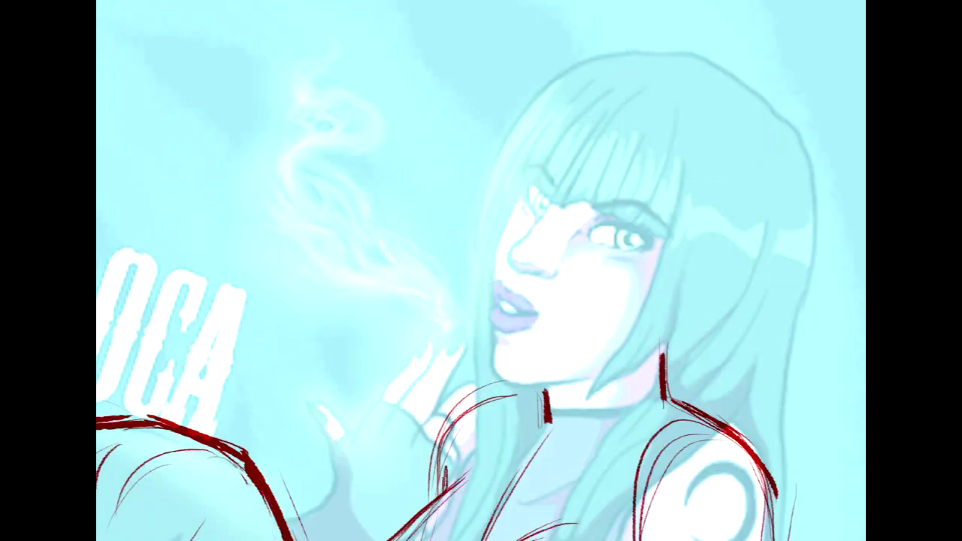
{"action": "right_click", "coordinate": [92, 286]}
{"action": "left_click", "coordinate": [110, 298]}
{"action": "left_click_drag", "start_coordinate": [665, 188], "coordinate": [583, 158]}
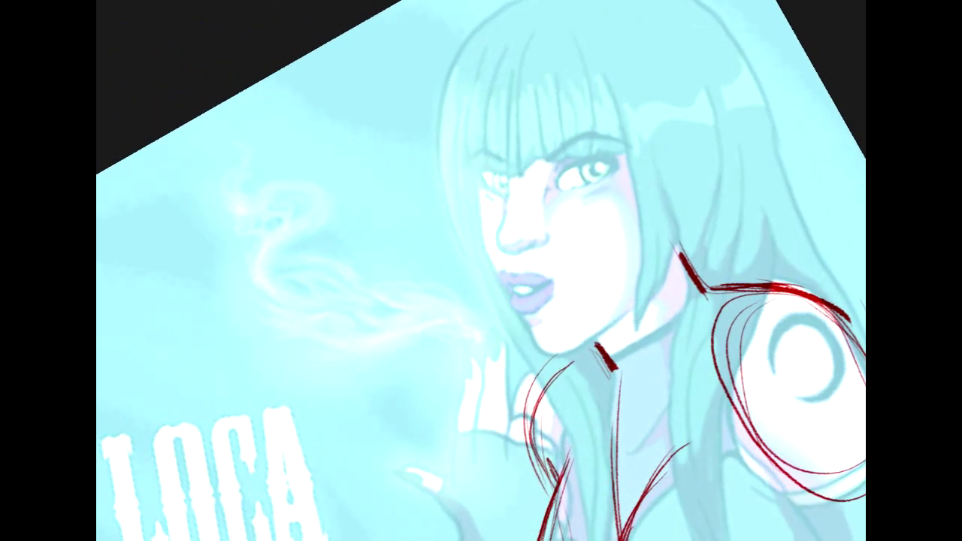
{"action": "mouse_move", "coordinate": [489, 192]}
{"action": "left_mouse_down"}
{"action": "mouse_move", "coordinate": [382, 340]}
{"action": "mouse_move", "coordinate": [362, 227]}
{"action": "mouse_move", "coordinate": [381, 253]}
{"action": "left_mouse_up"}
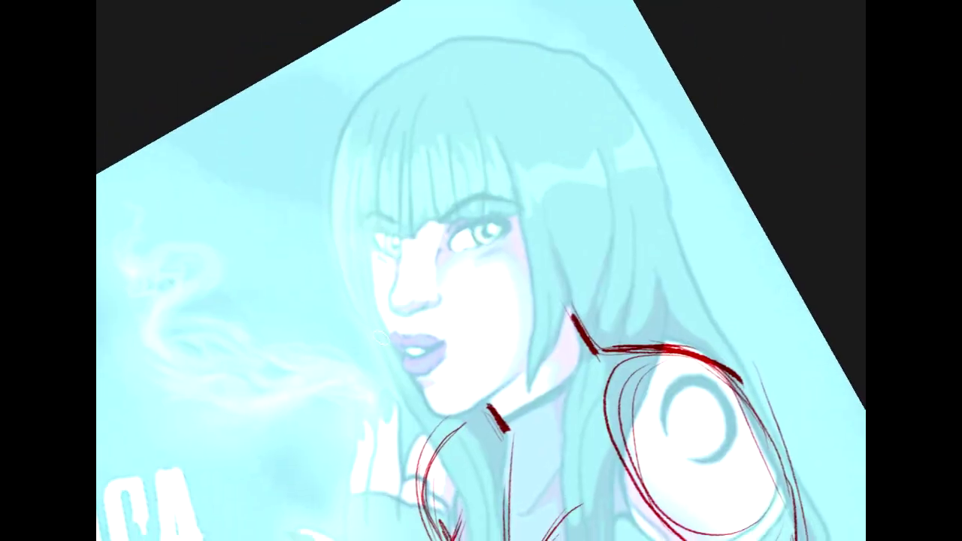
{"action": "mouse_move", "coordinate": [395, 73]}
{"action": "left_mouse_down"}
{"action": "mouse_move", "coordinate": [353, 129]}
{"action": "mouse_move", "coordinate": [343, 183]}
{"action": "left_mouse_up"}
{"action": "left_click_drag", "start_coordinate": [356, 218], "coordinate": [381, 304]}
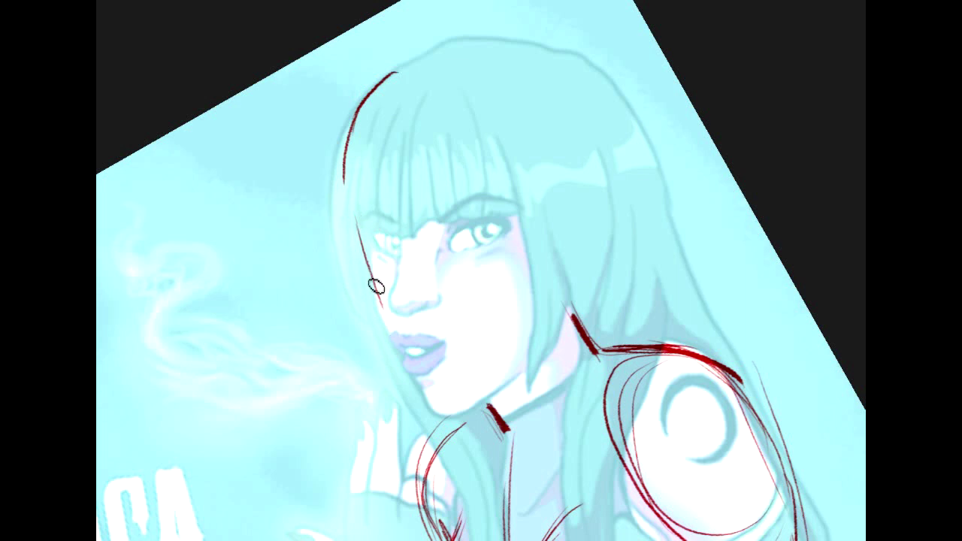
{"action": "left_click_drag", "start_coordinate": [372, 272], "coordinate": [390, 333]}
{"action": "key", "text": "ctrl+z"}
{"action": "left_click_drag", "start_coordinate": [351, 183], "coordinate": [372, 278]}
{"action": "mouse_move", "coordinate": [358, 216]}
{"action": "left_mouse_down"}
{"action": "mouse_move", "coordinate": [384, 316]}
{"action": "mouse_move", "coordinate": [435, 416]}
{"action": "mouse_move", "coordinate": [465, 409]}
{"action": "mouse_move", "coordinate": [533, 351]}
{"action": "left_mouse_up"}
{"action": "left_click_drag", "start_coordinate": [496, 405], "coordinate": [557, 318]}
- Sketch the skull's rounded top and back, joining it to the nape of the neck with thick strokes
{"action": "mouse_move", "coordinate": [374, 87]}
{"action": "left_mouse_down"}
{"action": "mouse_move", "coordinate": [451, 42]}
{"action": "mouse_move", "coordinate": [547, 66]}
{"action": "left_mouse_up"}
{"action": "left_click_drag", "start_coordinate": [493, 43], "coordinate": [602, 96]}
{"action": "left_click_drag", "start_coordinate": [546, 59], "coordinate": [626, 197]}
{"action": "left_click_drag", "start_coordinate": [626, 147], "coordinate": [580, 294]}
{"action": "left_click_drag", "start_coordinate": [629, 207], "coordinate": [576, 321]}
{"action": "left_click_drag", "start_coordinate": [610, 263], "coordinate": [577, 294]}
{"action": "mouse_move", "coordinate": [623, 188]}
{"action": "left_mouse_down"}
{"action": "mouse_move", "coordinate": [621, 222]}
{"action": "mouse_move", "coordinate": [589, 282]}
{"action": "left_mouse_up"}
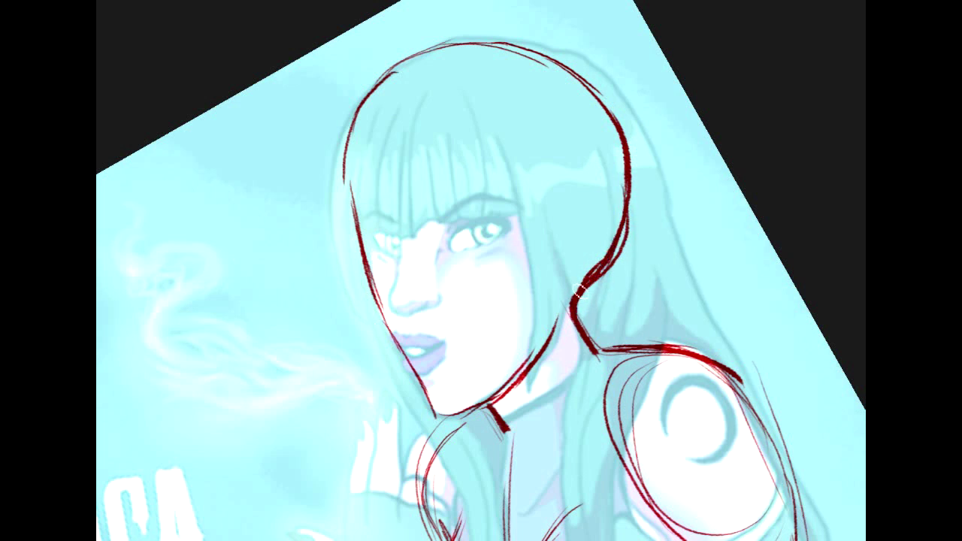
- Thicken the face's front contour from forehead to cheek and trim the line at the back of the skull
{"action": "mouse_move", "coordinate": [368, 225]}
{"action": "left_mouse_down"}
{"action": "mouse_move", "coordinate": [350, 130]}
{"action": "mouse_move", "coordinate": [359, 233]}
{"action": "left_mouse_up"}
{"action": "key", "text": "ctrl+z"}
{"action": "left_click_drag", "start_coordinate": [367, 272], "coordinate": [348, 154]}
{"action": "left_click_drag", "start_coordinate": [381, 307], "coordinate": [364, 267]}
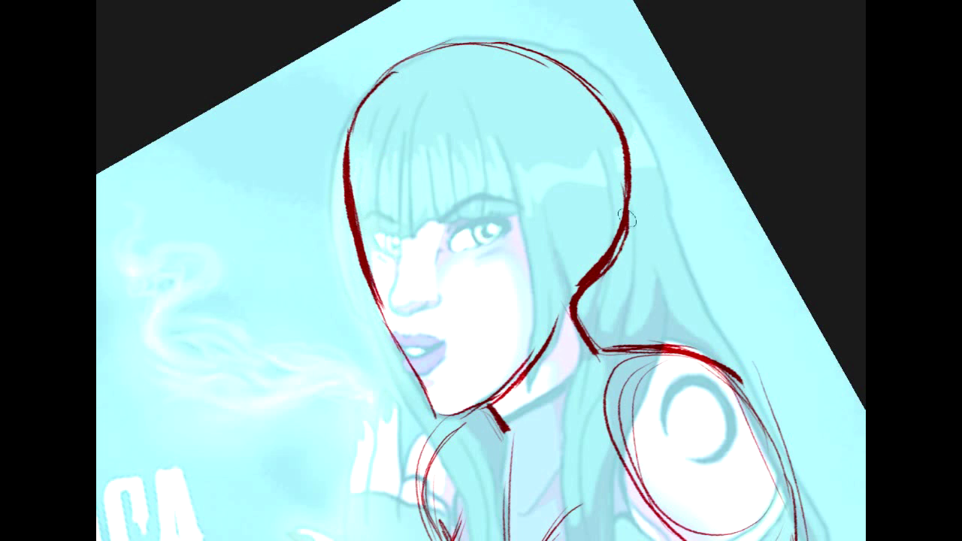
{"action": "left_click_drag", "start_coordinate": [627, 218], "coordinate": [596, 289]}
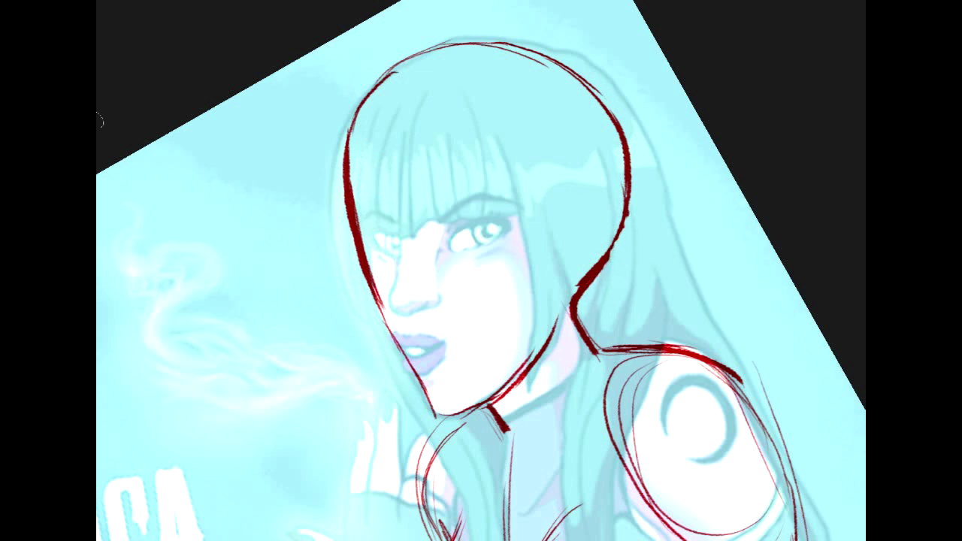
- Draw the side plane line from temple to jaw and a curved centre guideline from the forehead to the nose bridge
{"action": "mouse_move", "coordinate": [561, 290]}
{"action": "left_mouse_down"}
{"action": "mouse_move", "coordinate": [554, 206]}
{"action": "mouse_move", "coordinate": [560, 328]}
{"action": "left_mouse_up"}
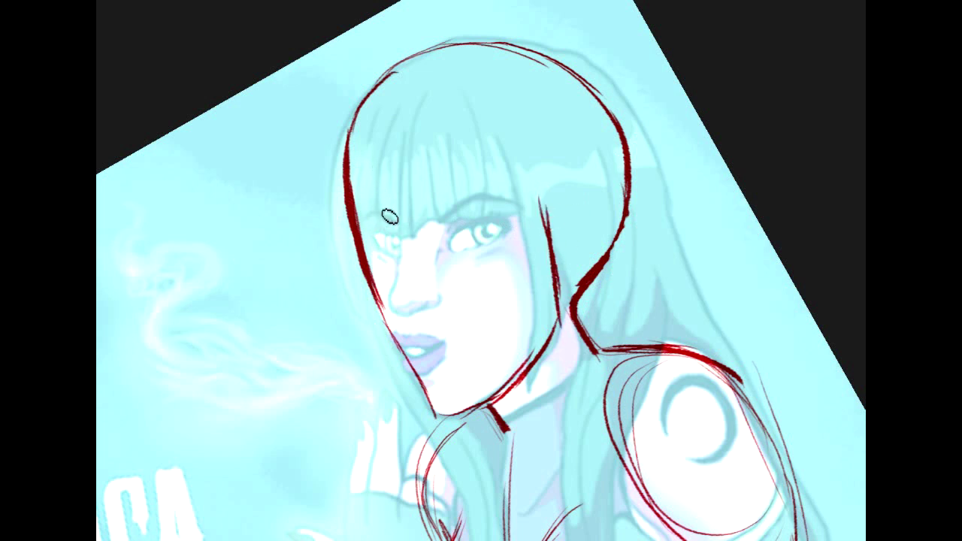
{"action": "mouse_move", "coordinate": [400, 92]}
{"action": "left_mouse_down"}
{"action": "mouse_move", "coordinate": [386, 180]}
{"action": "mouse_move", "coordinate": [430, 334]}
{"action": "left_mouse_up"}
{"action": "key", "text": "ctrl+z"}
{"action": "left_click_drag", "start_coordinate": [392, 94], "coordinate": [407, 250]}
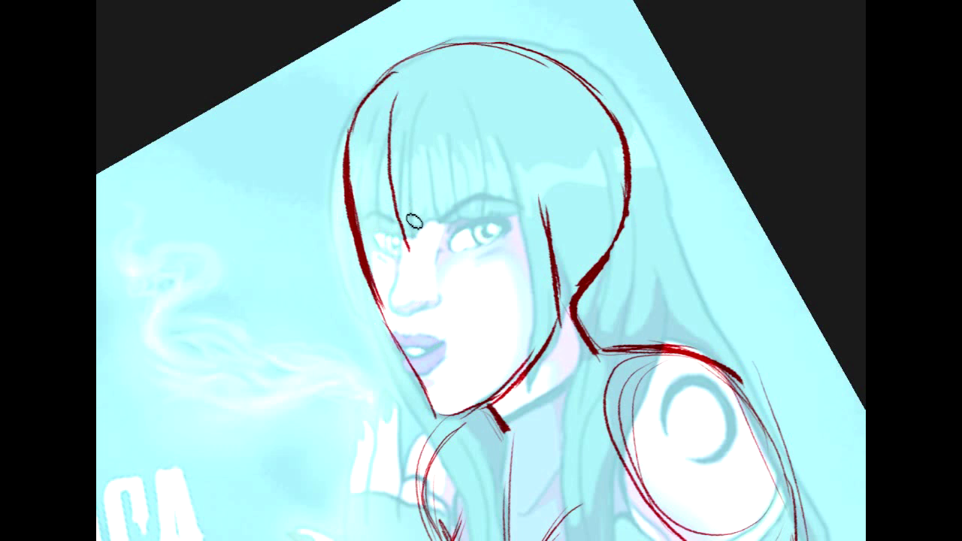
- Sketch the curved upper edge of the head's side plane above the temple and thicken the back of the skull
{"action": "mouse_move", "coordinate": [547, 73]}
{"action": "left_mouse_down"}
{"action": "mouse_move", "coordinate": [536, 116]}
{"action": "mouse_move", "coordinate": [535, 181]}
{"action": "left_mouse_up"}
{"action": "left_click_drag", "start_coordinate": [571, 83], "coordinate": [586, 91]}
{"action": "left_click_drag", "start_coordinate": [545, 75], "coordinate": [540, 142]}
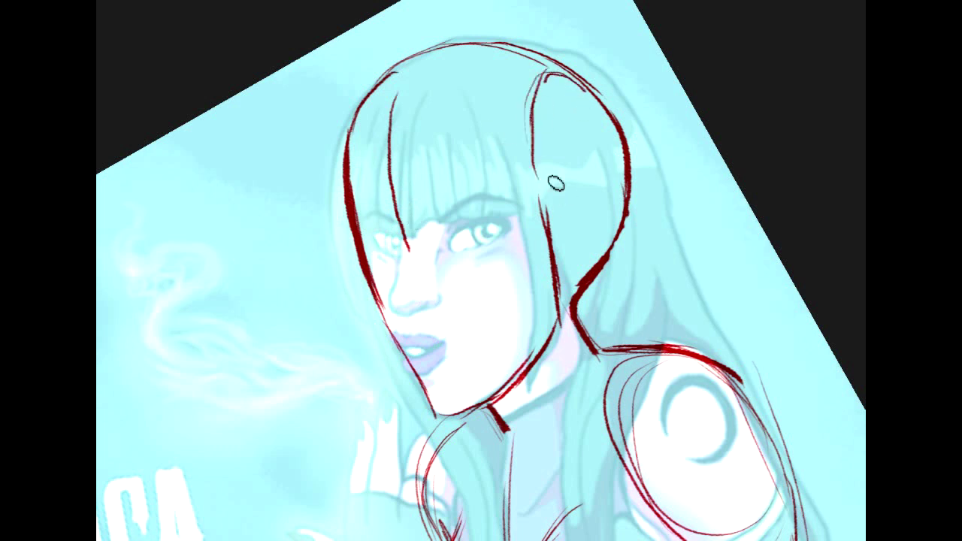
{"action": "left_click_drag", "start_coordinate": [594, 90], "coordinate": [627, 169]}
{"action": "mouse_move", "coordinate": [614, 117]}
{"action": "left_mouse_down"}
{"action": "mouse_move", "coordinate": [626, 197]}
{"action": "mouse_move", "coordinate": [618, 242]}
{"action": "mouse_move", "coordinate": [622, 127]}
{"action": "left_mouse_up"}
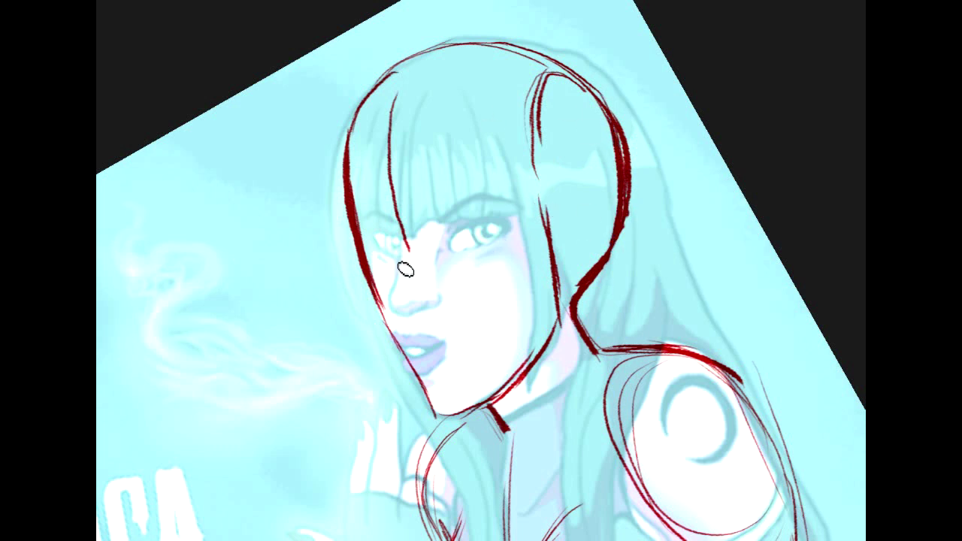
- Draw a curved eye-level guideline across the face and extend the centre guideline from the nose bridge to the chin
{"action": "mouse_move", "coordinate": [380, 257]}
{"action": "left_mouse_down"}
{"action": "mouse_move", "coordinate": [448, 254]}
{"action": "mouse_move", "coordinate": [510, 234]}
{"action": "mouse_move", "coordinate": [523, 219]}
{"action": "left_mouse_up"}
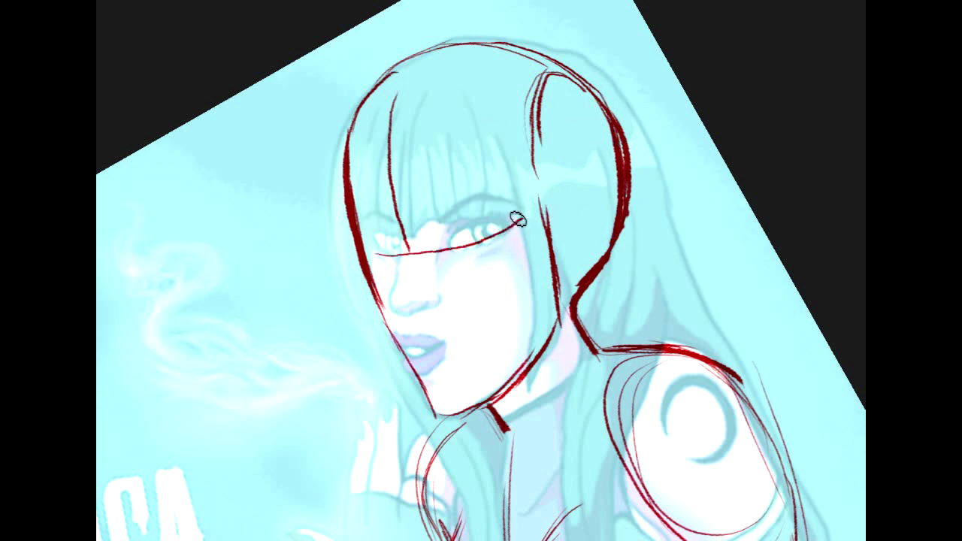
{"action": "left_click_drag", "start_coordinate": [405, 260], "coordinate": [452, 409]}
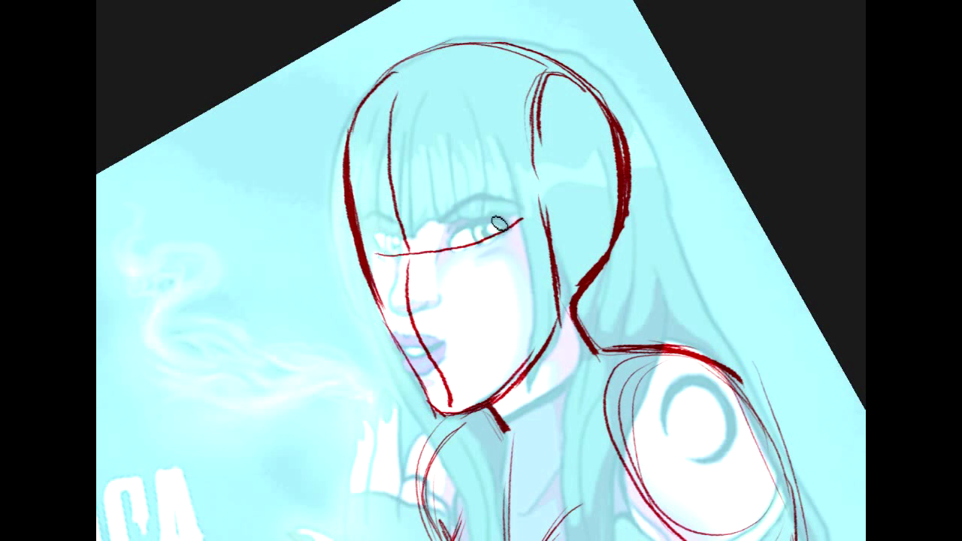
{"action": "left_click_drag", "start_coordinate": [383, 213], "coordinate": [408, 252]}
- Load the ThundercakesMod brush set and choose a soft brush tip for erasing
{"action": "left_click", "coordinate": [100, 2]}
{"action": "left_click", "coordinate": [217, 10]}
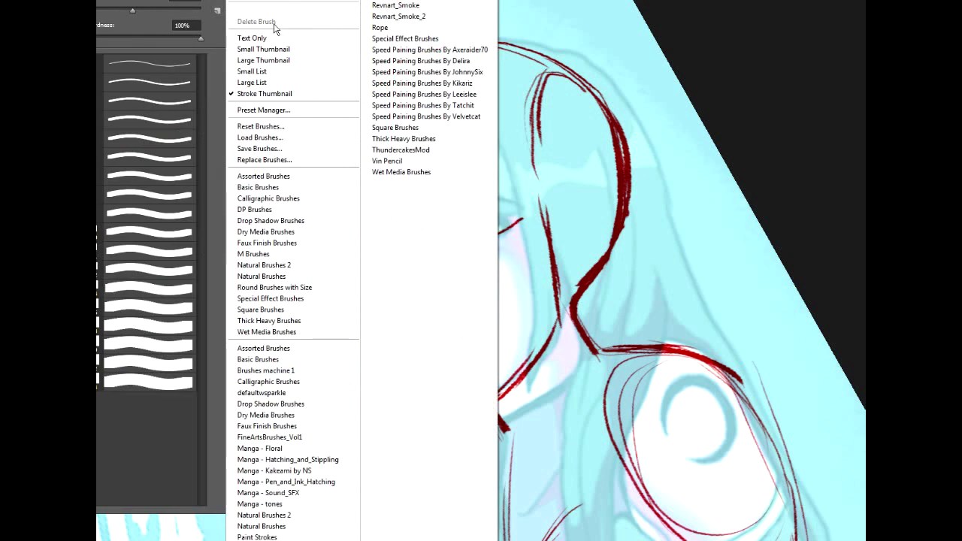
{"action": "left_click", "coordinate": [443, 149]}
{"action": "key", "text": "Return"}
{"action": "left_click", "coordinate": [147, 118]}
- Partially erase the centre, eye-level and upper side-plane guidelines to fade them, and trim the outer edge of the skull's back
{"action": "mouse_move", "coordinate": [386, 104]}
{"action": "left_mouse_down"}
{"action": "mouse_move", "coordinate": [397, 90]}
{"action": "mouse_move", "coordinate": [401, 275]}
{"action": "mouse_move", "coordinate": [384, 253]}
{"action": "mouse_move", "coordinate": [445, 378]}
{"action": "mouse_move", "coordinate": [447, 405]}
{"action": "left_mouse_up"}
{"action": "left_click_drag", "start_coordinate": [423, 261], "coordinate": [502, 223]}
{"action": "mouse_move", "coordinate": [559, 85]}
{"action": "left_mouse_down"}
{"action": "mouse_move", "coordinate": [523, 102]}
{"action": "mouse_move", "coordinate": [542, 285]}
{"action": "left_mouse_up"}
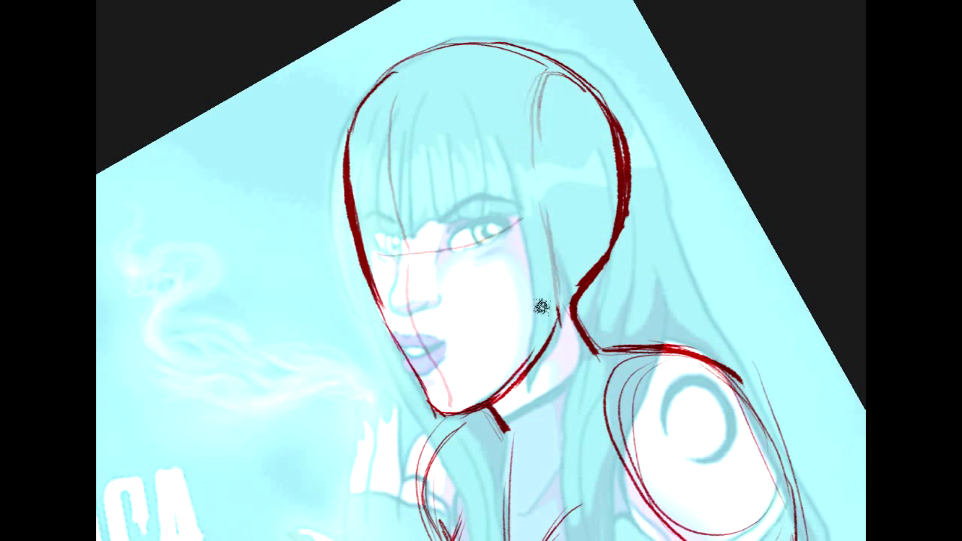
{"action": "key", "text": "ctrl+z"}
{"action": "mouse_move", "coordinate": [532, 172]}
{"action": "left_mouse_down"}
{"action": "mouse_move", "coordinate": [552, 76]}
{"action": "mouse_move", "coordinate": [624, 137]}
{"action": "mouse_move", "coordinate": [630, 221]}
{"action": "left_mouse_up"}
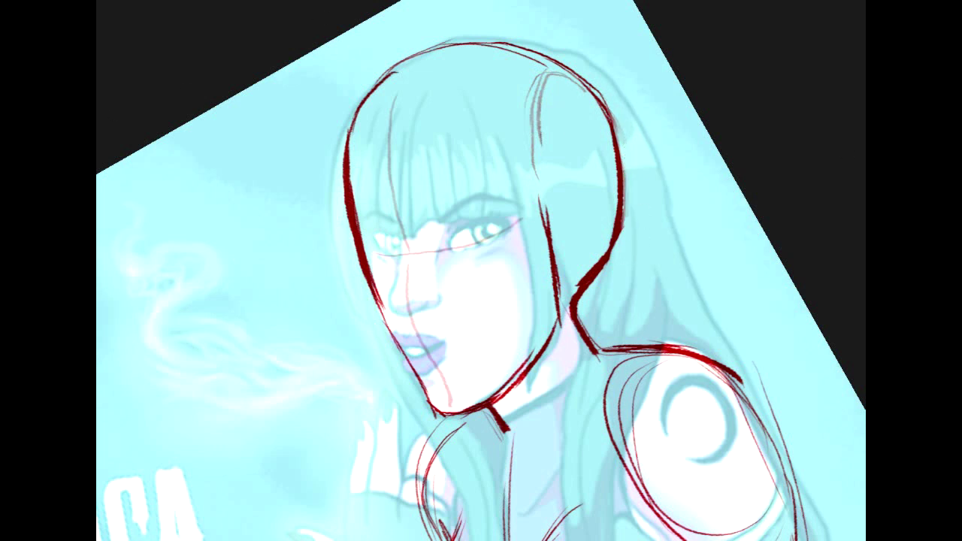
- Sketch both eyebrow arches, the nose with its nostril, and the outline of the upper and lower lips
{"action": "mouse_move", "coordinate": [364, 217]}
{"action": "left_mouse_down"}
{"action": "mouse_move", "coordinate": [481, 197]}
{"action": "mouse_move", "coordinate": [517, 202]}
{"action": "left_mouse_up"}
{"action": "left_click_drag", "start_coordinate": [396, 224], "coordinate": [414, 254]}
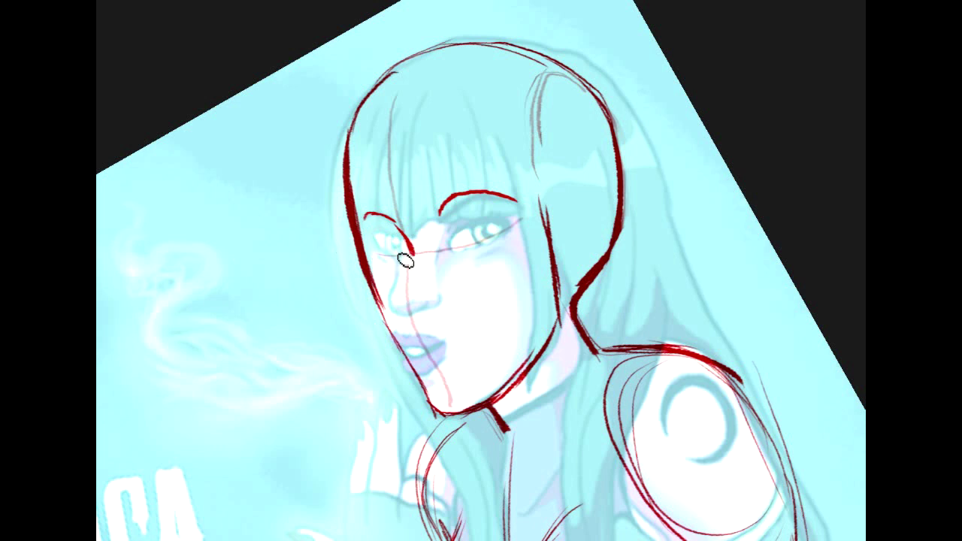
{"action": "mouse_move", "coordinate": [405, 287]}
{"action": "left_mouse_down"}
{"action": "mouse_move", "coordinate": [402, 315]}
{"action": "mouse_move", "coordinate": [413, 321]}
{"action": "mouse_move", "coordinate": [399, 305]}
{"action": "mouse_move", "coordinate": [427, 321]}
{"action": "mouse_move", "coordinate": [446, 306]}
{"action": "mouse_move", "coordinate": [436, 315]}
{"action": "left_mouse_up"}
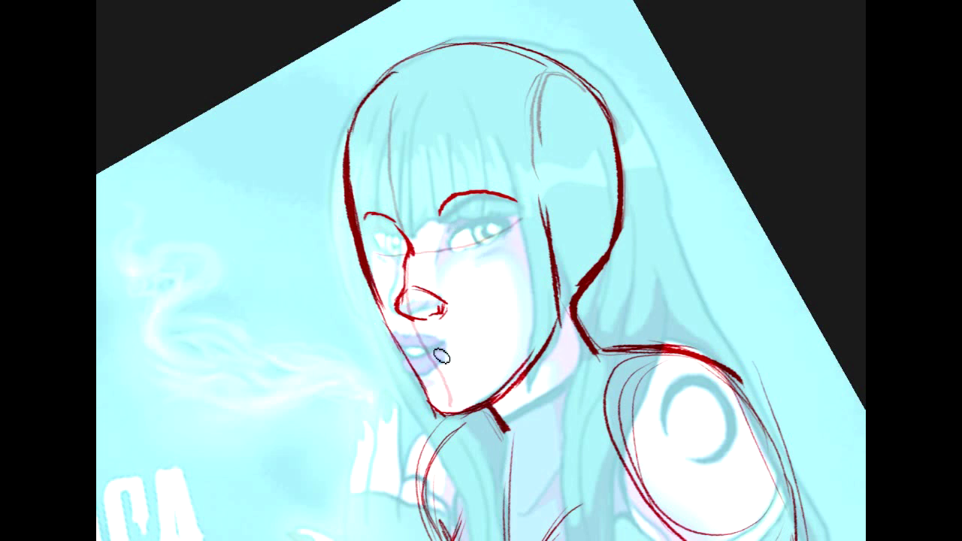
{"action": "left_click_drag", "start_coordinate": [401, 342], "coordinate": [449, 336]}
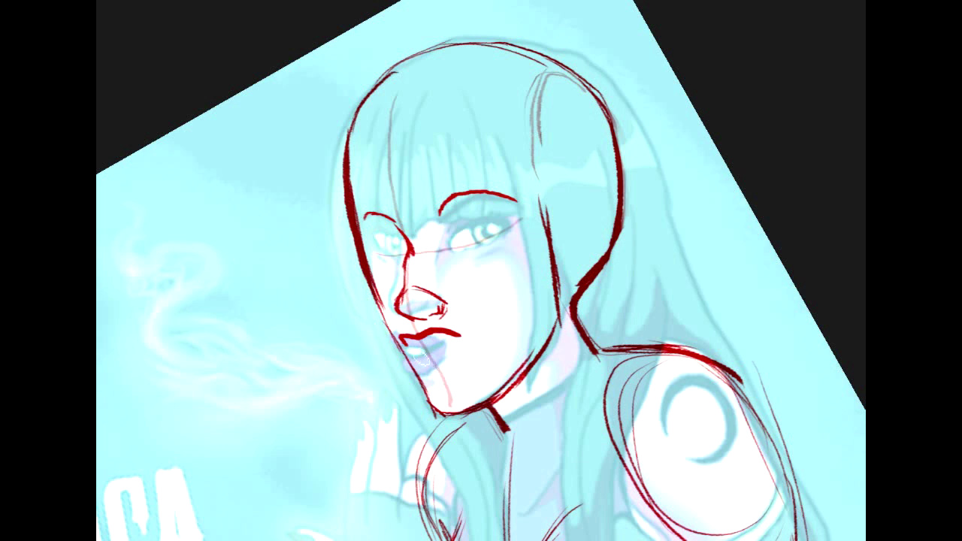
{"action": "mouse_move", "coordinate": [418, 369]}
{"action": "left_mouse_down"}
{"action": "mouse_move", "coordinate": [450, 375]}
{"action": "mouse_move", "coordinate": [423, 370]}
{"action": "mouse_move", "coordinate": [463, 353]}
{"action": "mouse_move", "coordinate": [454, 371]}
{"action": "mouse_move", "coordinate": [465, 338]}
{"action": "left_mouse_up"}
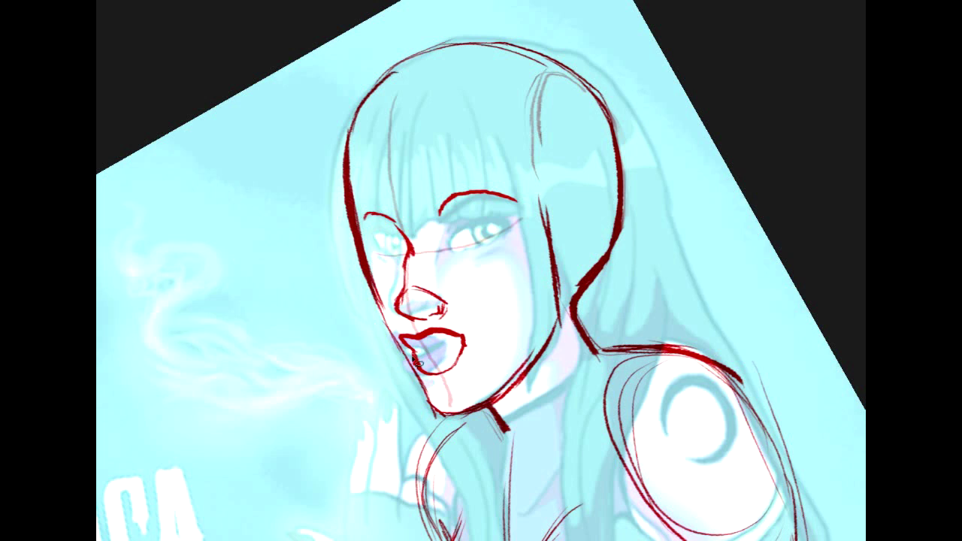
- Select the lips, shift them slightly down and toward the cheek with Free Transform, and draw the opening between them
{"action": "left_click_drag", "start_coordinate": [475, 371], "coordinate": [390, 328]}
{"action": "key", "text": "ctrl+t"}
{"action": "left_click_drag", "start_coordinate": [522, 318], "coordinate": [522, 324]}
{"action": "left_click_drag", "start_coordinate": [463, 340], "coordinate": [467, 350]}
{"action": "key", "text": "Return"}
{"action": "key", "text": "ctrl+d"}
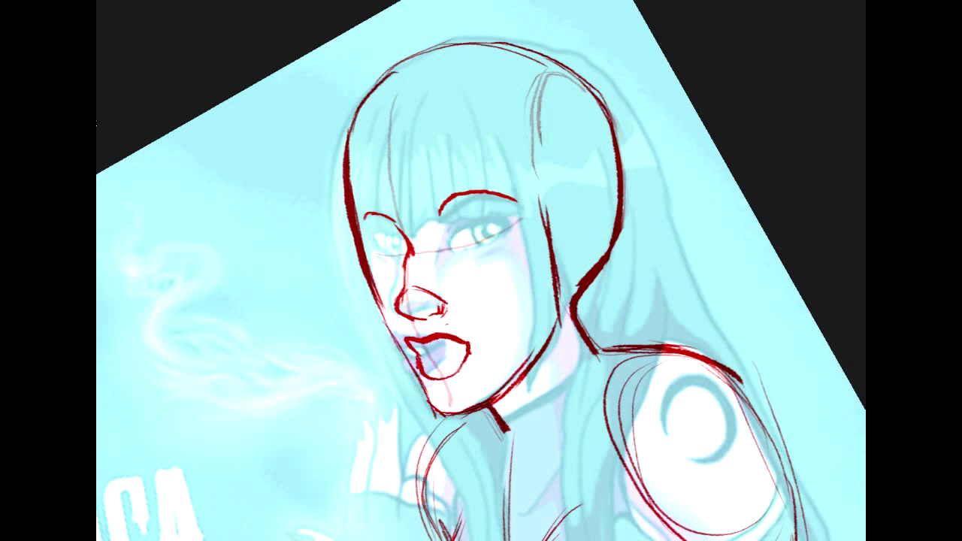
{"action": "left_click_drag", "start_coordinate": [431, 356], "coordinate": [469, 351]}
{"action": "mouse_move", "coordinate": [433, 357]}
{"action": "left_mouse_down"}
{"action": "mouse_move", "coordinate": [454, 361]}
{"action": "mouse_move", "coordinate": [445, 360]}
{"action": "left_mouse_up"}
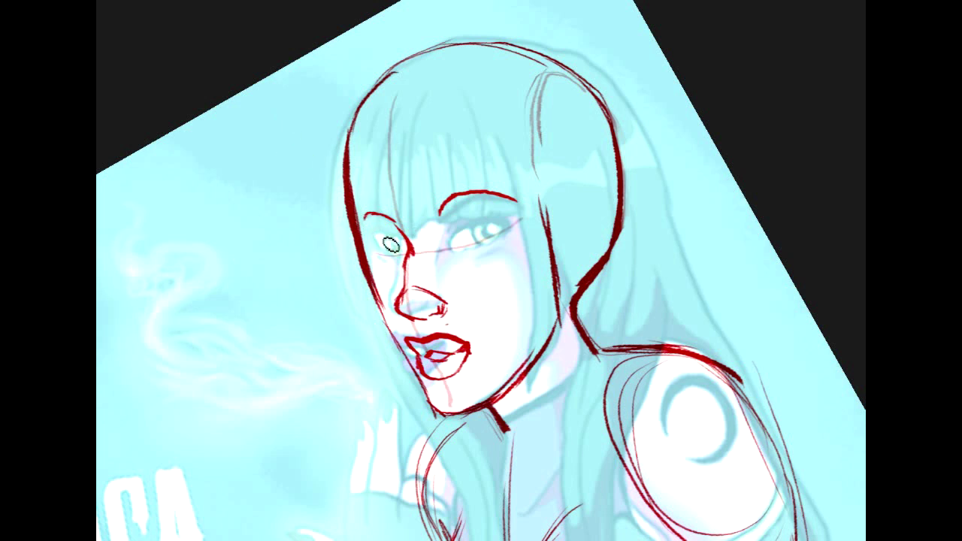
- Draw the far eye's outline beside the nose bridge, with a thick upper lid and a dark outer corner
{"action": "left_click_drag", "start_coordinate": [383, 220], "coordinate": [405, 257]}
{"action": "key", "text": "ctrl+plus"}
{"action": "key", "text": "ctrl+plus"}
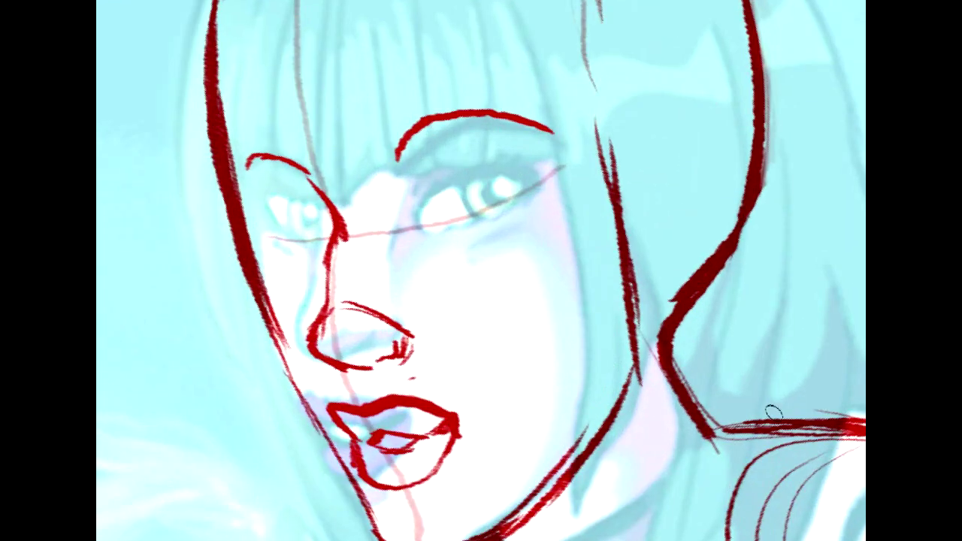
{"action": "mouse_move", "coordinate": [421, 286]}
{"action": "left_mouse_down"}
{"action": "mouse_move", "coordinate": [568, 232]}
{"action": "mouse_move", "coordinate": [575, 292]}
{"action": "left_mouse_up"}
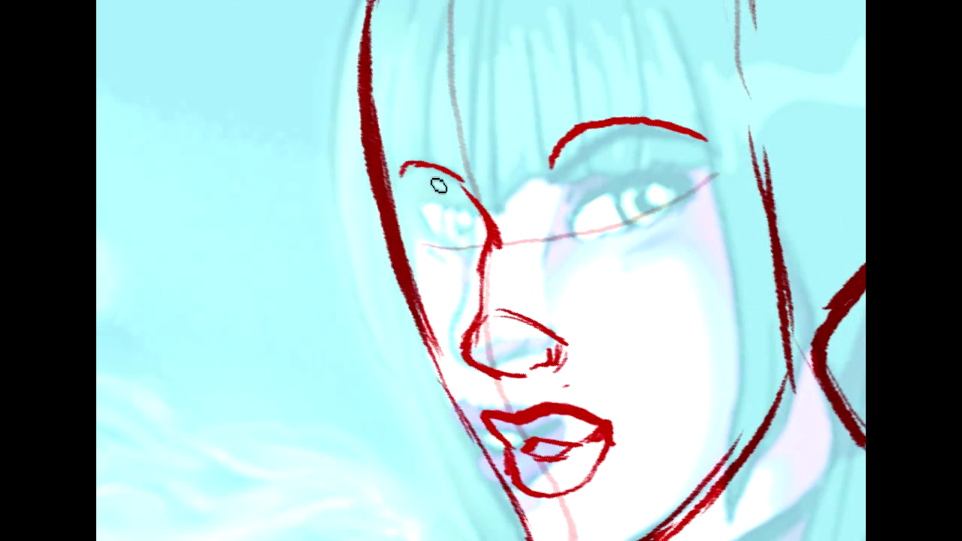
{"action": "mouse_move", "coordinate": [430, 186]}
{"action": "left_mouse_down"}
{"action": "mouse_move", "coordinate": [443, 247]}
{"action": "mouse_move", "coordinate": [420, 198]}
{"action": "mouse_move", "coordinate": [472, 201]}
{"action": "mouse_move", "coordinate": [490, 228]}
{"action": "left_mouse_up"}
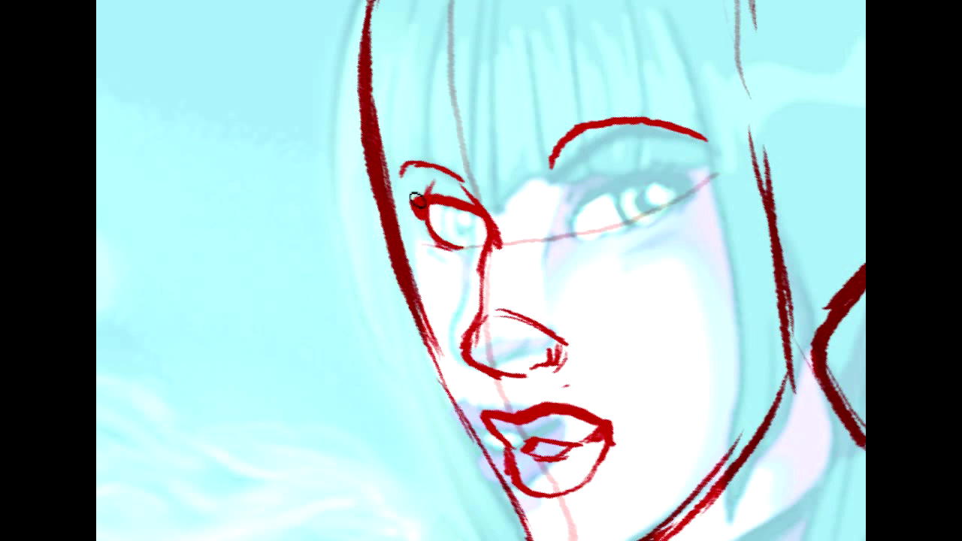
{"action": "left_click_drag", "start_coordinate": [417, 203], "coordinate": [461, 204]}
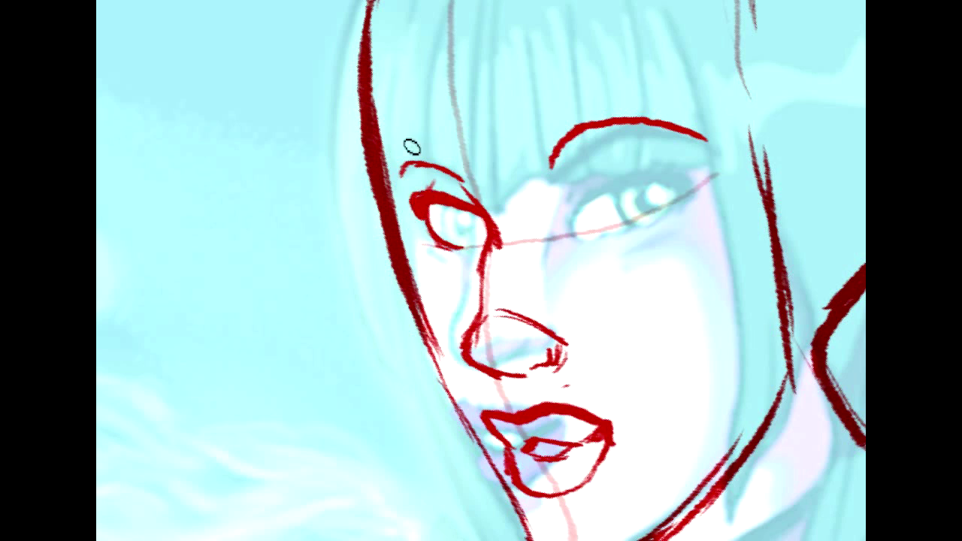
- Thicken the far eyebrow and the inner half of the near eyebrow so it tapers toward the temple
{"action": "mouse_move", "coordinate": [396, 173]}
{"action": "left_mouse_down"}
{"action": "mouse_move", "coordinate": [449, 167]}
{"action": "mouse_move", "coordinate": [429, 160]}
{"action": "left_mouse_up"}
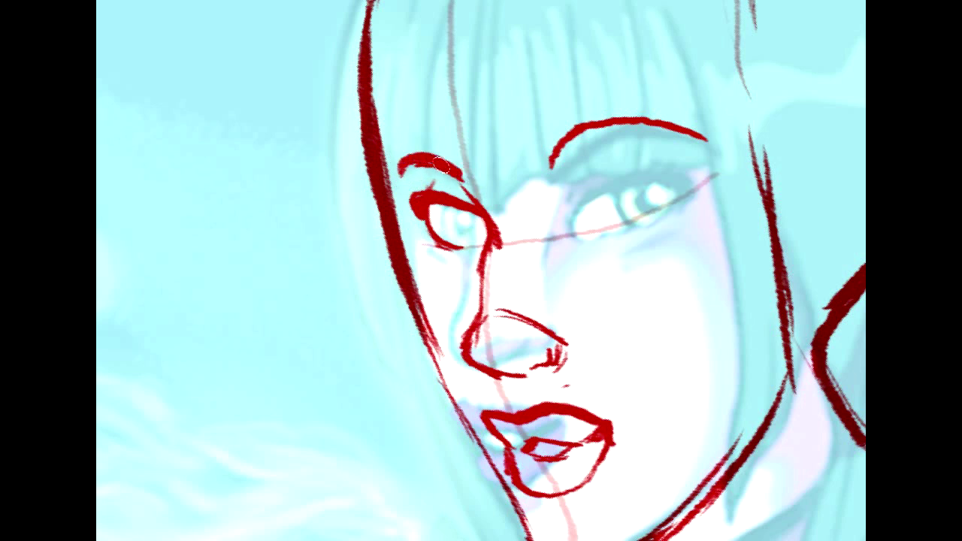
{"action": "left_click_drag", "start_coordinate": [546, 156], "coordinate": [632, 121]}
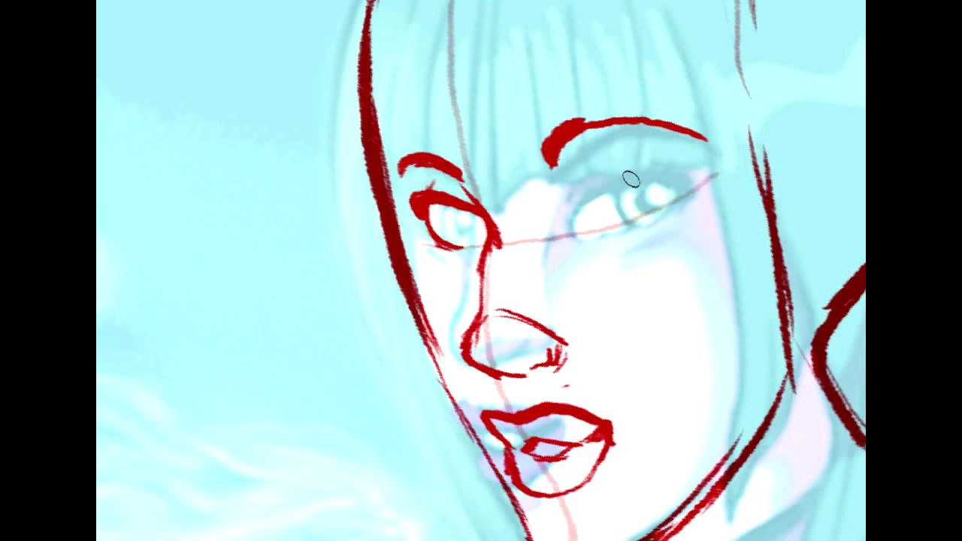
{"action": "key", "text": "ctrl+z"}
{"action": "mouse_move", "coordinate": [550, 167]}
{"action": "left_mouse_down"}
{"action": "mouse_move", "coordinate": [594, 125]}
{"action": "mouse_move", "coordinate": [654, 122]}
{"action": "left_mouse_up"}
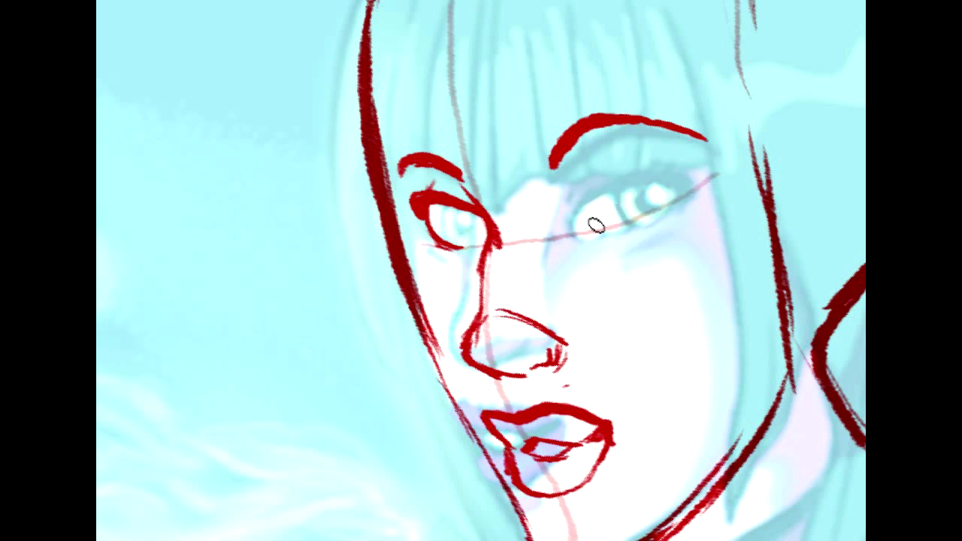
- Draw the near eye's socket curve and almond outline, finishing with a thick upper lash line
{"action": "mouse_move", "coordinate": [557, 178]}
{"action": "left_mouse_down"}
{"action": "mouse_move", "coordinate": [553, 243]}
{"action": "mouse_move", "coordinate": [586, 259]}
{"action": "left_mouse_up"}
{"action": "mouse_move", "coordinate": [575, 225]}
{"action": "left_mouse_down"}
{"action": "mouse_move", "coordinate": [607, 182]}
{"action": "mouse_move", "coordinate": [576, 204]}
{"action": "left_mouse_up"}
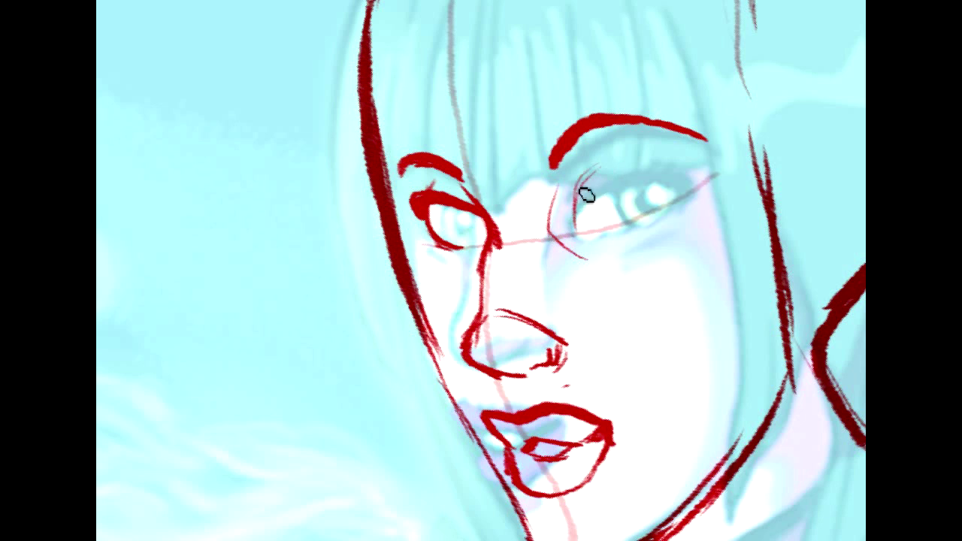
{"action": "mouse_move", "coordinate": [650, 225]}
{"action": "left_mouse_down"}
{"action": "mouse_move", "coordinate": [577, 231]}
{"action": "mouse_move", "coordinate": [610, 169]}
{"action": "mouse_move", "coordinate": [577, 197]}
{"action": "mouse_move", "coordinate": [577, 225]}
{"action": "mouse_move", "coordinate": [621, 176]}
{"action": "mouse_move", "coordinate": [668, 172]}
{"action": "mouse_move", "coordinate": [683, 213]}
{"action": "left_mouse_up"}
{"action": "key", "text": "ctrl+z"}
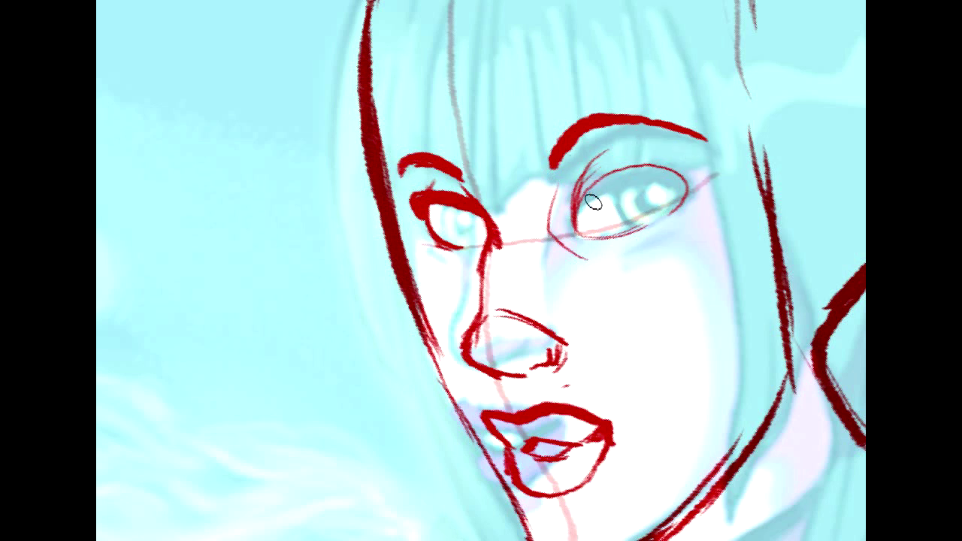
{"action": "mouse_move", "coordinate": [574, 220]}
{"action": "left_mouse_down"}
{"action": "mouse_move", "coordinate": [580, 188]}
{"action": "mouse_move", "coordinate": [622, 161]}
{"action": "mouse_move", "coordinate": [665, 160]}
{"action": "mouse_move", "coordinate": [690, 177]}
{"action": "left_mouse_up"}
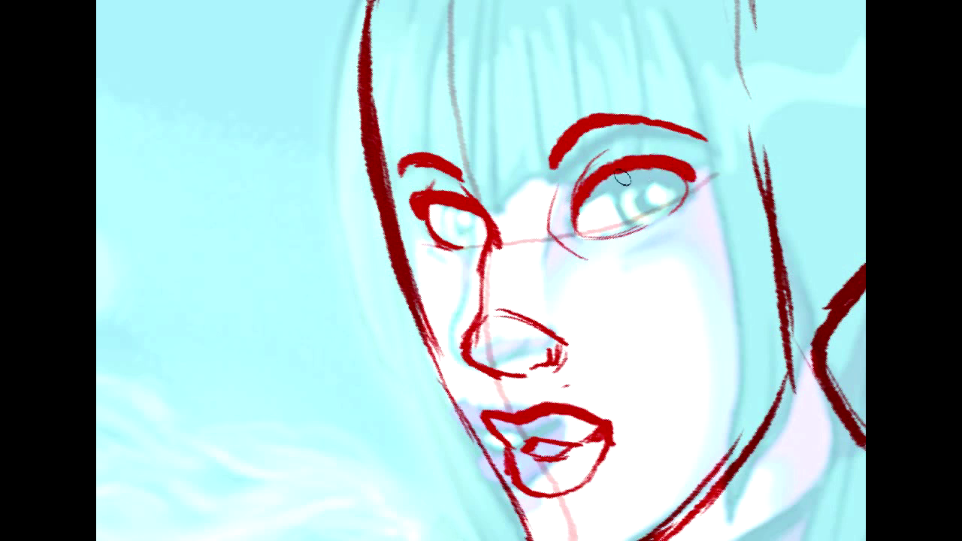
{"action": "key", "text": "ctrl+z"}
{"action": "mouse_move", "coordinate": [572, 209]}
{"action": "left_mouse_down"}
{"action": "mouse_move", "coordinate": [618, 172]}
{"action": "mouse_move", "coordinate": [667, 164]}
{"action": "mouse_move", "coordinate": [690, 185]}
{"action": "left_mouse_up"}
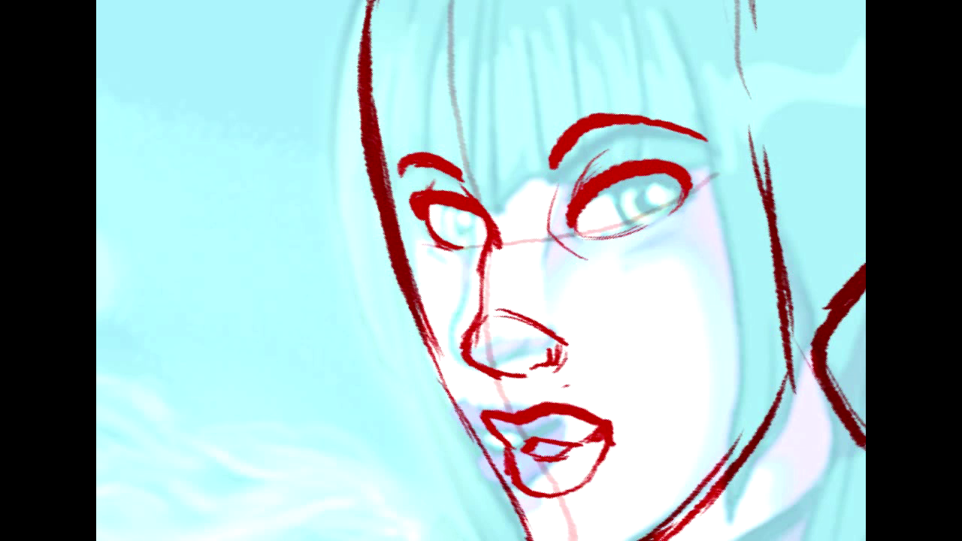
- Choose a hard-edged brush tip for erasing and sketch the eyelid crease lines above both eyes
{"action": "left_click", "coordinate": [98, 2]}
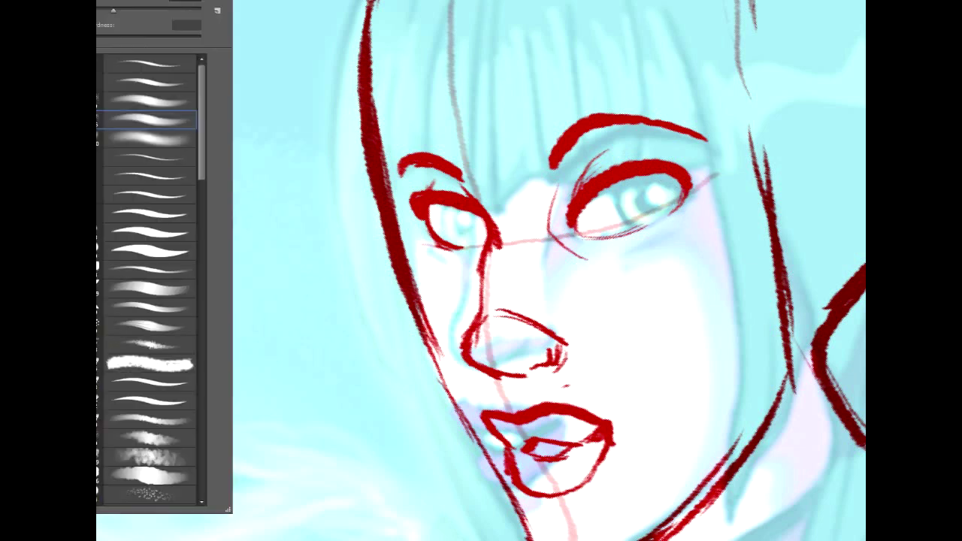
{"action": "left_click", "coordinate": [173, 249]}
{"action": "key", "text": "Return"}
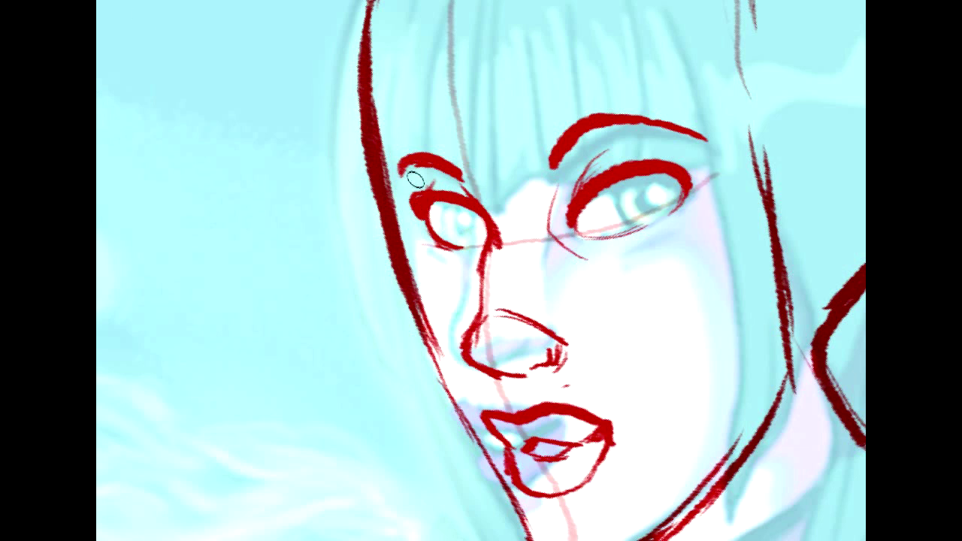
{"action": "left_click_drag", "start_coordinate": [572, 181], "coordinate": [606, 150]}
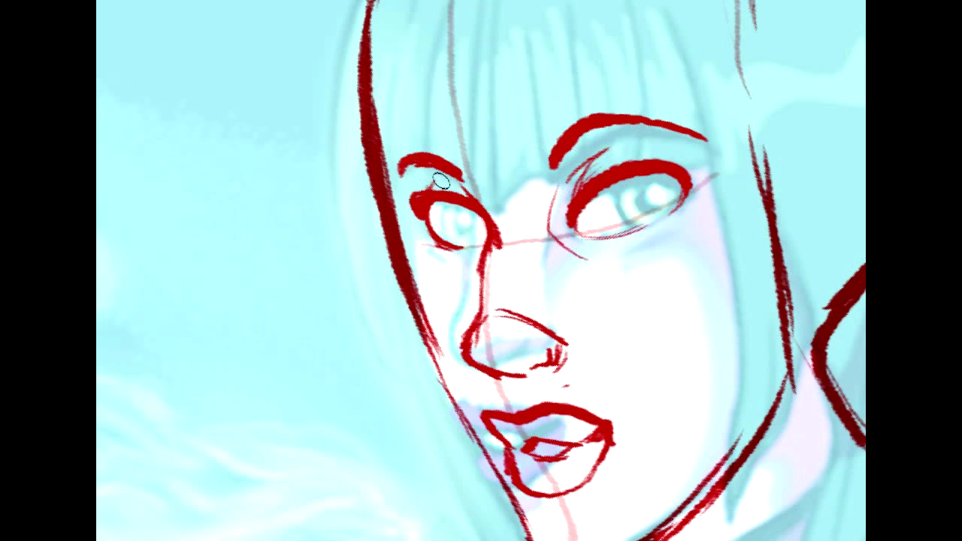
{"action": "left_click_drag", "start_coordinate": [427, 184], "coordinate": [454, 177]}
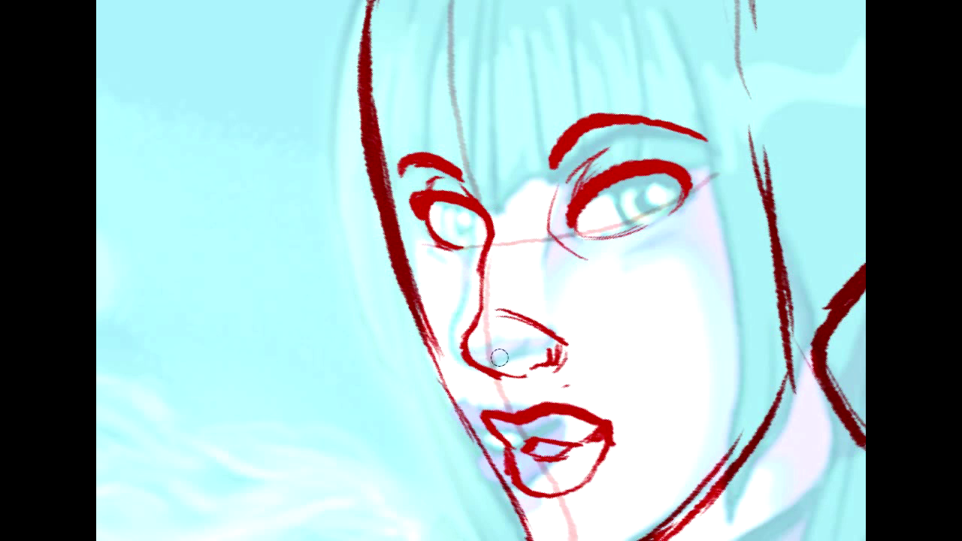
- Erase the old nostril wing and underside of the nose, and redraw the nose tip as a rounded ball
{"action": "left_click_drag", "start_coordinate": [535, 346], "coordinate": [507, 363]}
{"action": "mouse_move", "coordinate": [503, 317]}
{"action": "left_mouse_down"}
{"action": "mouse_move", "coordinate": [509, 328]}
{"action": "mouse_move", "coordinate": [566, 340]}
{"action": "left_mouse_up"}
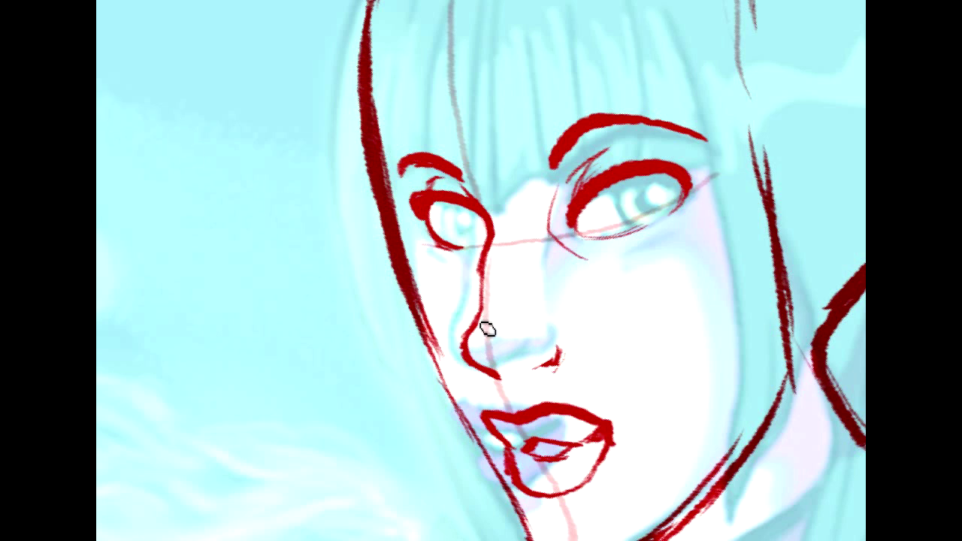
{"action": "mouse_move", "coordinate": [484, 313]}
{"action": "left_mouse_down"}
{"action": "mouse_move", "coordinate": [514, 307]}
{"action": "mouse_move", "coordinate": [542, 356]}
{"action": "left_mouse_up"}
{"action": "left_click_drag", "start_coordinate": [487, 369], "coordinate": [522, 371]}
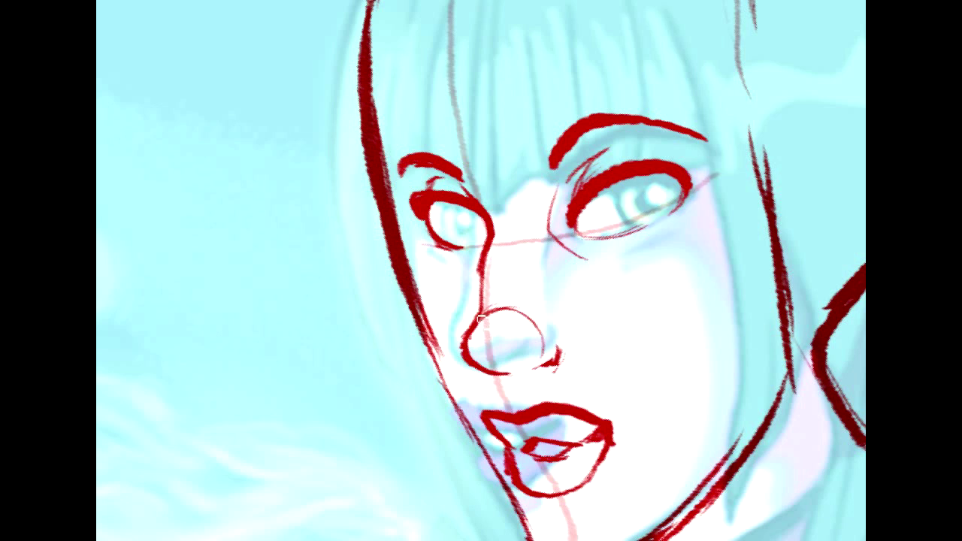
- Draw the irises in both eyes and fill in a solid pupil in each
{"action": "mouse_move", "coordinate": [721, 151]}
{"action": "left_mouse_down"}
{"action": "mouse_move", "coordinate": [527, 290]}
{"action": "mouse_move", "coordinate": [533, 300]}
{"action": "left_mouse_up"}
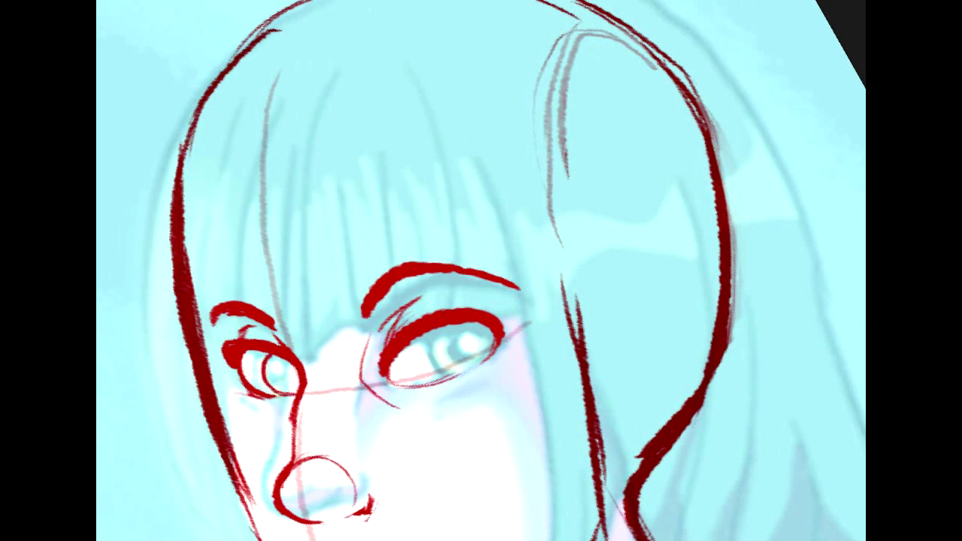
{"action": "key", "text": "ctrl+z"}
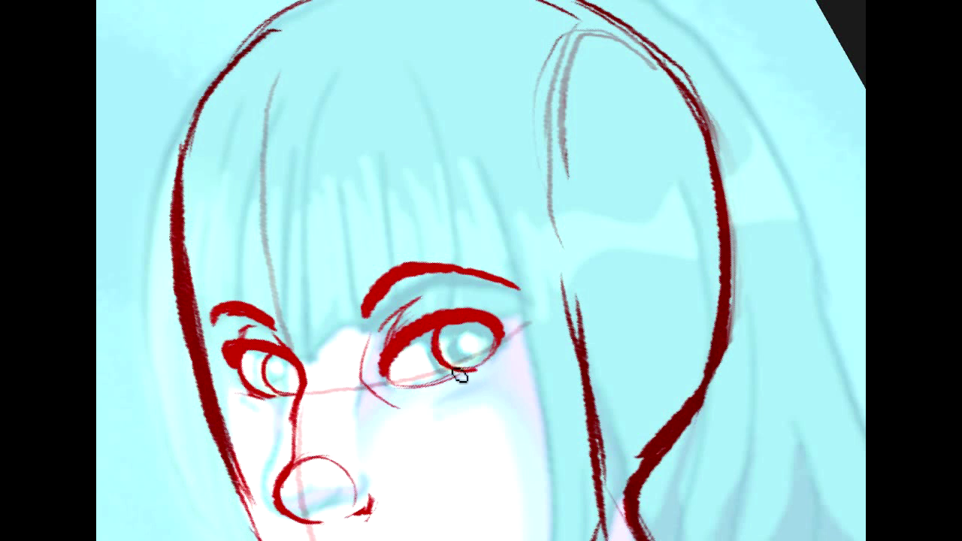
{"action": "mouse_move", "coordinate": [466, 333]}
{"action": "left_mouse_down"}
{"action": "mouse_move", "coordinate": [460, 353]}
{"action": "mouse_move", "coordinate": [475, 335]}
{"action": "mouse_move", "coordinate": [465, 352]}
{"action": "left_mouse_up"}
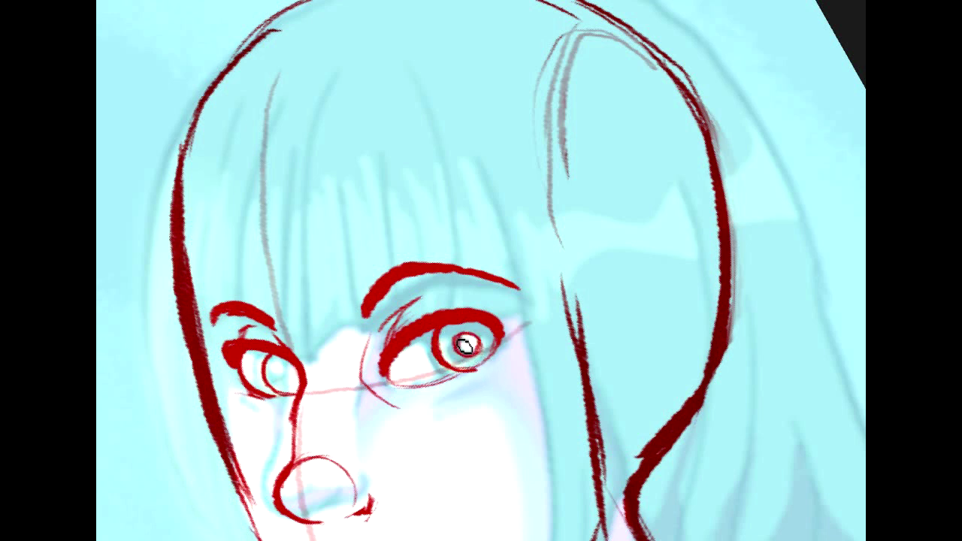
{"action": "mouse_move", "coordinate": [290, 387]}
{"action": "left_mouse_down"}
{"action": "mouse_move", "coordinate": [287, 368]}
{"action": "mouse_move", "coordinate": [283, 377]}
{"action": "mouse_move", "coordinate": [291, 379]}
{"action": "left_mouse_up"}
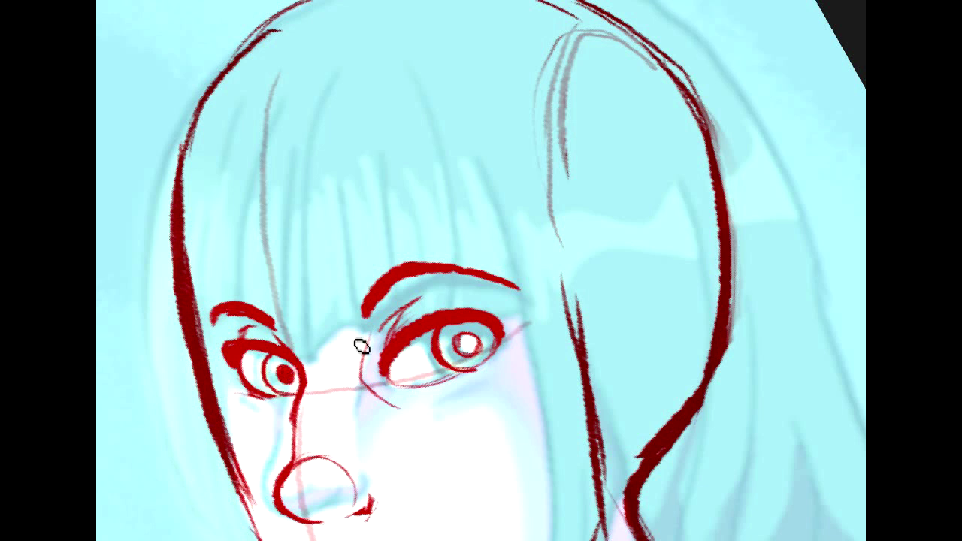
{"action": "left_click_drag", "start_coordinate": [469, 339], "coordinate": [473, 342]}
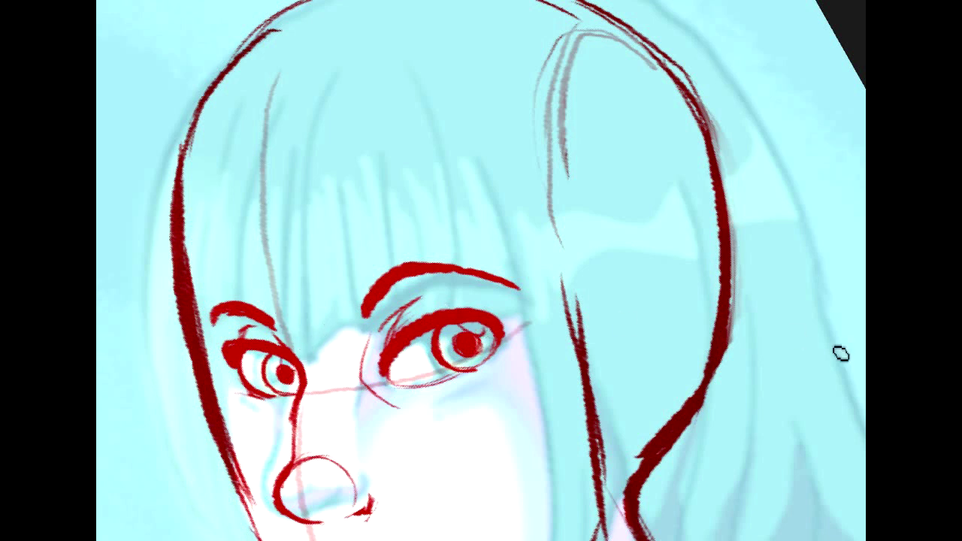
- Add a short crease at the near corner of the mouth and redraw the near nostril wing as a curved outline
{"action": "mouse_move", "coordinate": [481, 376]}
{"action": "left_mouse_down"}
{"action": "mouse_move", "coordinate": [505, 212]}
{"action": "mouse_move", "coordinate": [535, 124]}
{"action": "mouse_move", "coordinate": [592, 171]}
{"action": "mouse_move", "coordinate": [581, 194]}
{"action": "left_mouse_up"}
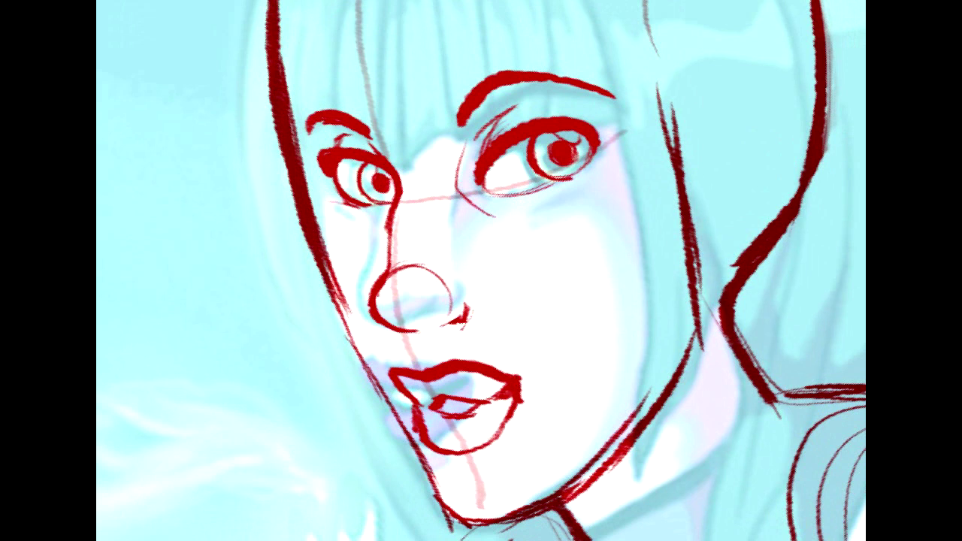
{"action": "left_click_drag", "start_coordinate": [514, 364], "coordinate": [536, 363]}
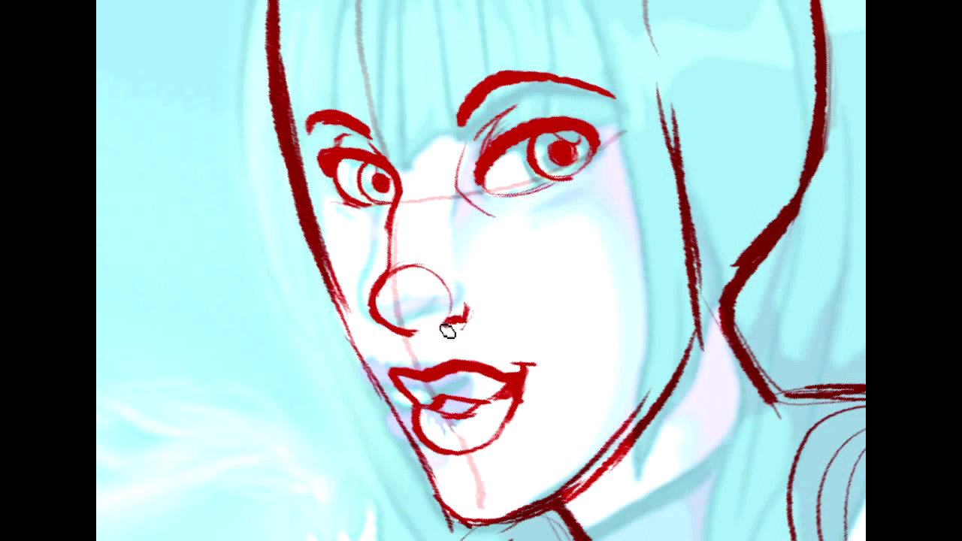
{"action": "left_click_drag", "start_coordinate": [464, 314], "coordinate": [455, 286]}
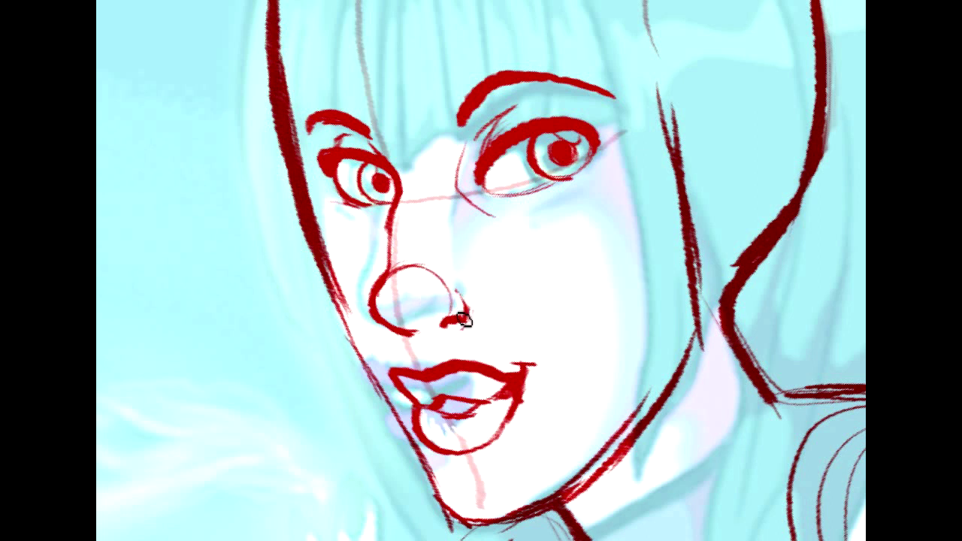
{"action": "left_click", "coordinate": [467, 313], "text": "alt"}
{"action": "left_click", "coordinate": [454, 318], "text": "alt"}
{"action": "left_click_drag", "start_coordinate": [456, 295], "coordinate": [469, 321]}
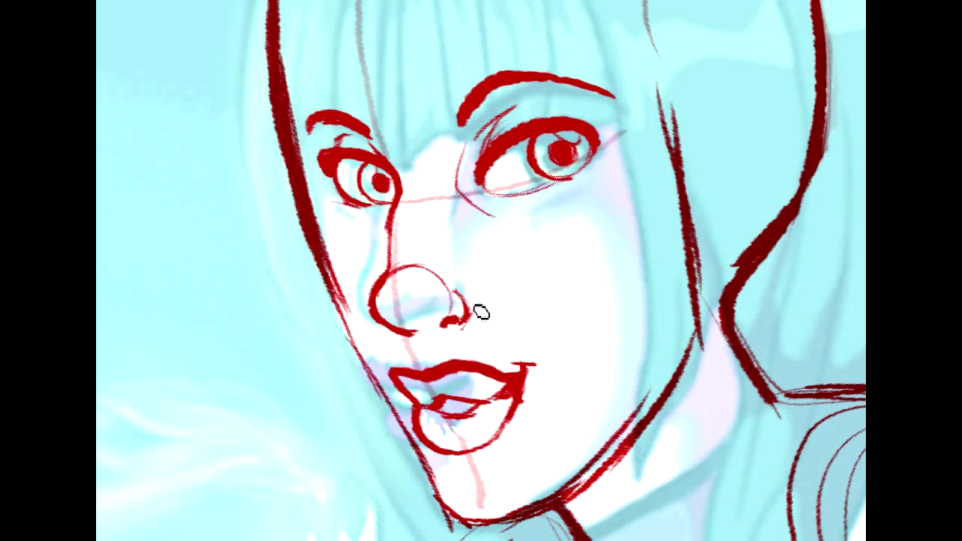
{"action": "mouse_move", "coordinate": [585, 220]}
{"action": "left_mouse_down"}
{"action": "mouse_move", "coordinate": [561, 300]}
{"action": "mouse_move", "coordinate": [551, 281]}
{"action": "left_mouse_up"}
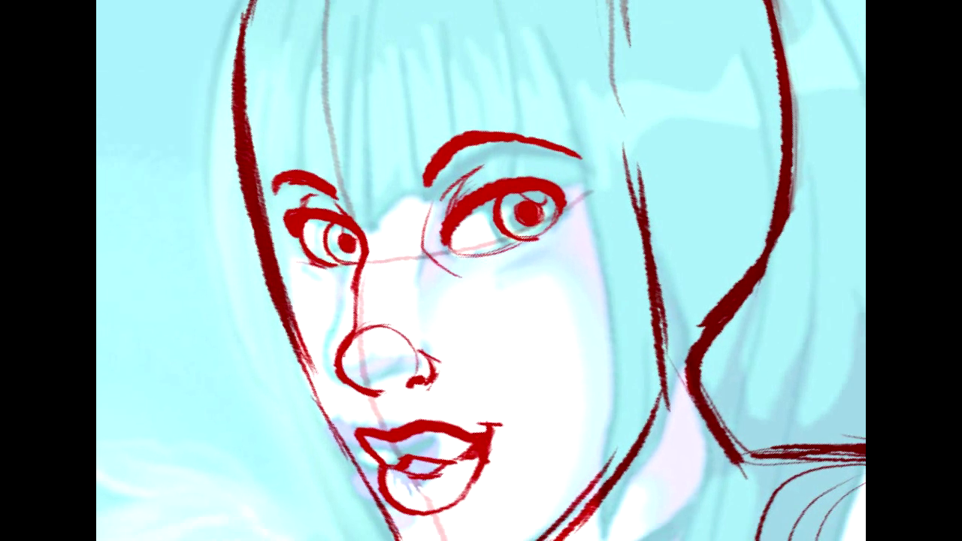
- Redraw the far side of the face with an indented eye socket and cheek contour, painting out the excess line in white
{"action": "mouse_move", "coordinate": [632, 356]}
{"action": "left_mouse_down"}
{"action": "mouse_move", "coordinate": [640, 366]}
{"action": "mouse_move", "coordinate": [850, 354]}
{"action": "left_mouse_up"}
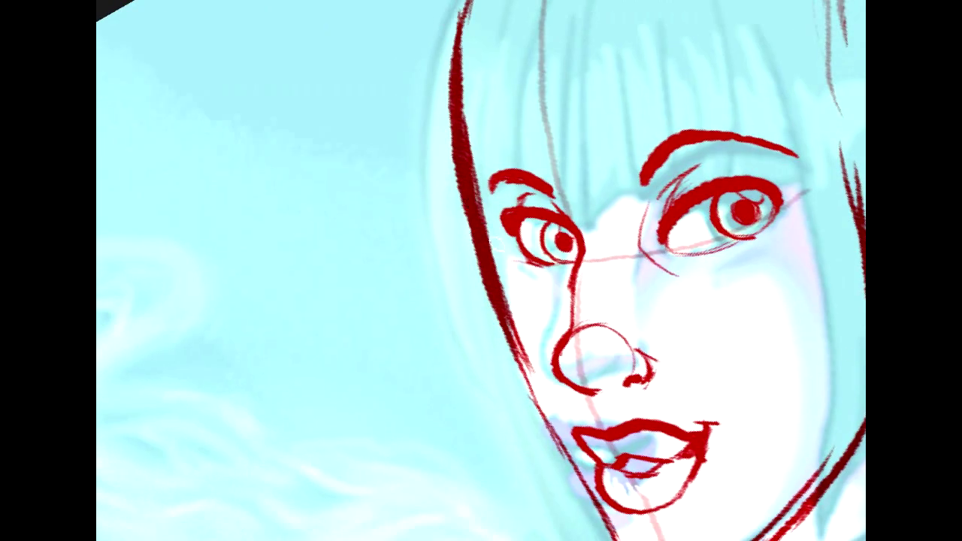
{"action": "mouse_move", "coordinate": [471, 194]}
{"action": "left_mouse_down"}
{"action": "mouse_move", "coordinate": [502, 257]}
{"action": "mouse_move", "coordinate": [498, 244]}
{"action": "mouse_move", "coordinate": [517, 337]}
{"action": "left_mouse_up"}
{"action": "left_click_drag", "start_coordinate": [497, 252], "coordinate": [517, 342]}
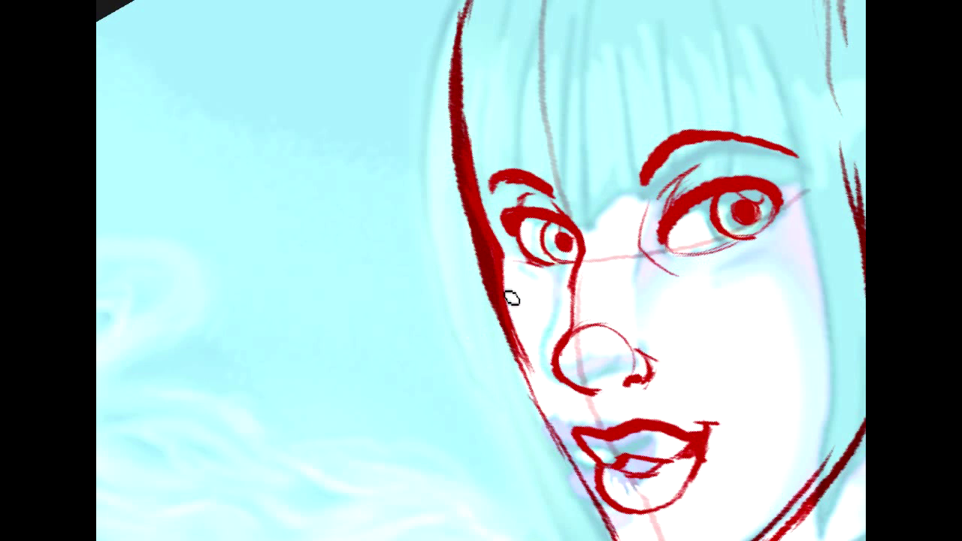
{"action": "mouse_move", "coordinate": [446, 171]}
{"action": "left_mouse_down"}
{"action": "mouse_move", "coordinate": [492, 258]}
{"action": "mouse_move", "coordinate": [489, 248]}
{"action": "mouse_move", "coordinate": [486, 290]}
{"action": "left_mouse_up"}
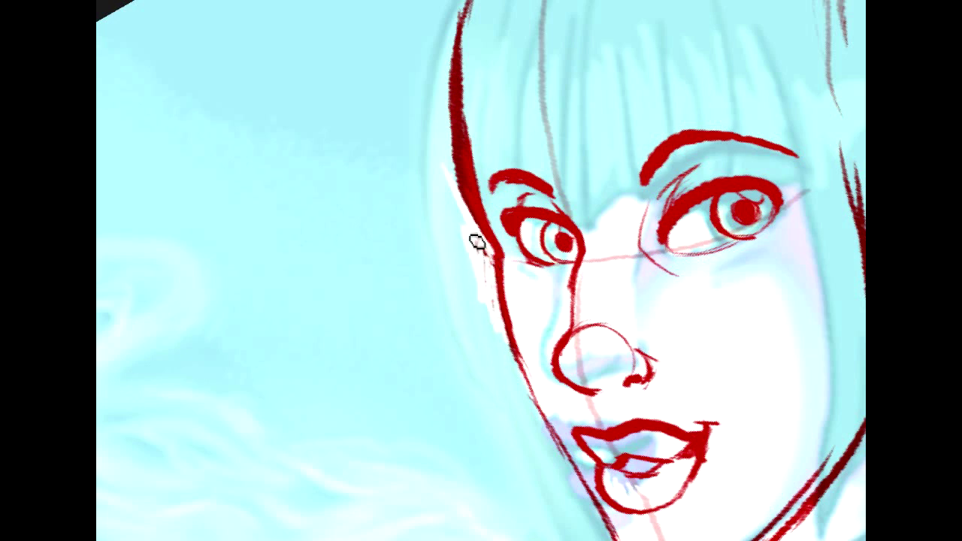
{"action": "left_click_drag", "start_coordinate": [495, 146], "coordinate": [523, 363]}
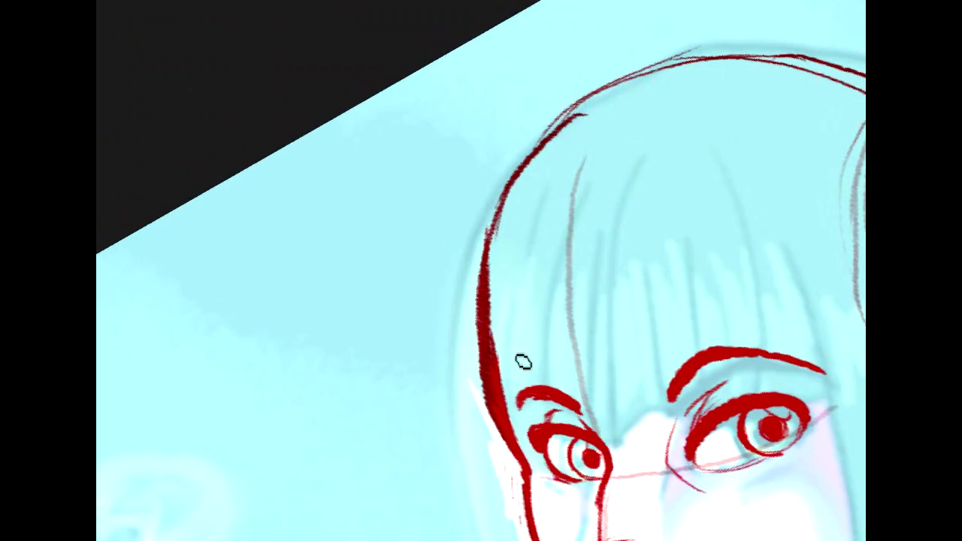
{"action": "mouse_move", "coordinate": [463, 344]}
{"action": "left_mouse_down"}
{"action": "mouse_move", "coordinate": [500, 420]}
{"action": "mouse_move", "coordinate": [492, 402]}
{"action": "mouse_move", "coordinate": [489, 419]}
{"action": "mouse_move", "coordinate": [481, 325]}
{"action": "left_mouse_up"}
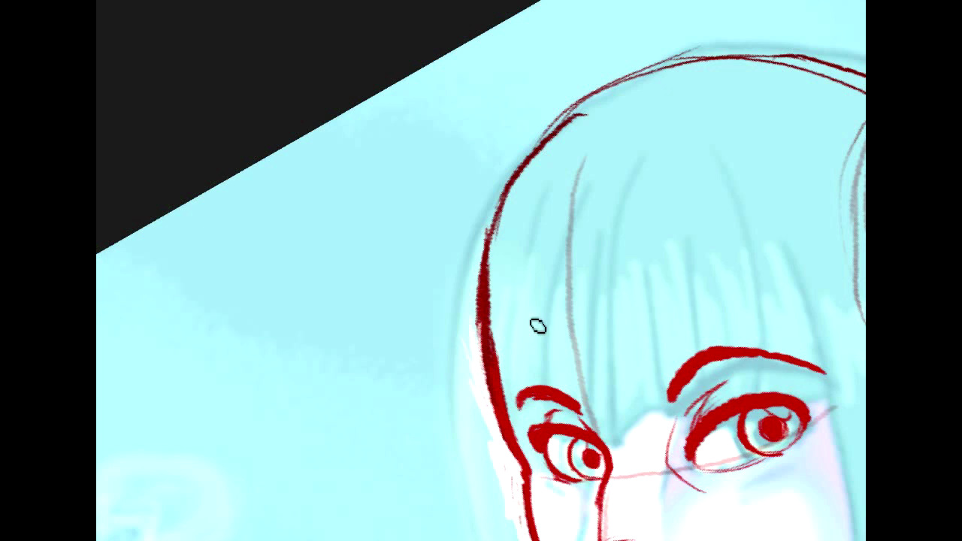
- Sketch a crease beneath the near eye and thicken the outer end of its upper lash line, trimming its edge with white
{"action": "mouse_move", "coordinate": [690, 484]}
{"action": "left_mouse_down"}
{"action": "mouse_move", "coordinate": [495, 483]}
{"action": "mouse_move", "coordinate": [481, 261]}
{"action": "mouse_move", "coordinate": [459, 206]}
{"action": "mouse_move", "coordinate": [478, 182]}
{"action": "left_mouse_up"}
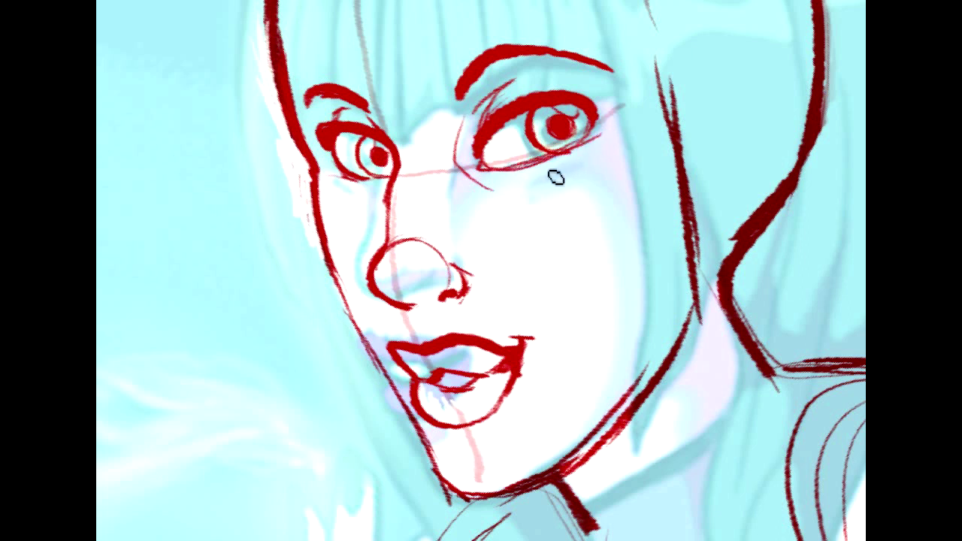
{"action": "left_click_drag", "start_coordinate": [504, 182], "coordinate": [552, 178]}
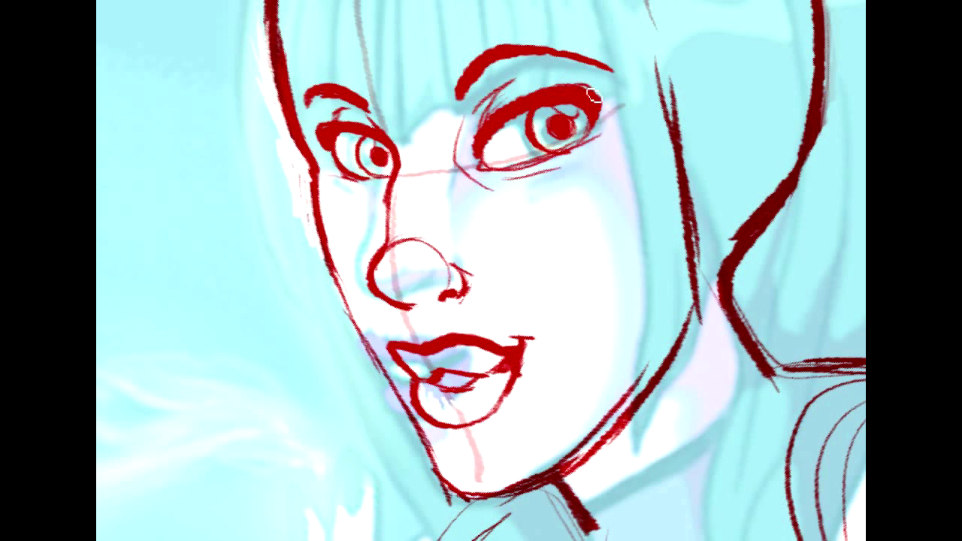
{"action": "left_click", "coordinate": [537, 229], "text": "alt"}
{"action": "mouse_move", "coordinate": [560, 89]}
{"action": "left_mouse_down"}
{"action": "mouse_move", "coordinate": [594, 92]}
{"action": "mouse_move", "coordinate": [577, 89]}
{"action": "mouse_move", "coordinate": [605, 107]}
{"action": "left_mouse_up"}
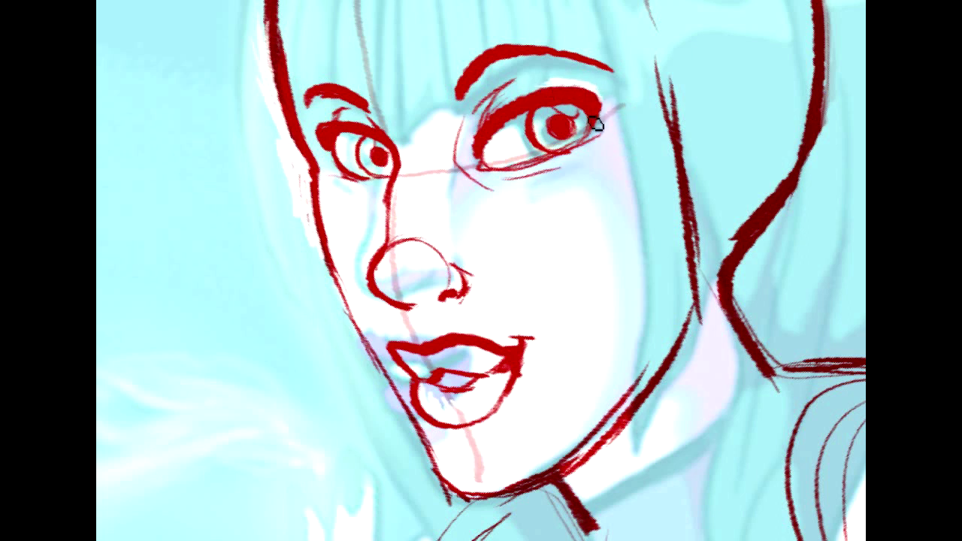
- Reshape the far eye's upper lash line and outer corner, using sampled white and red to trim and thicken it
{"action": "left_click", "coordinate": [335, 130], "text": "alt"}
{"action": "left_click_drag", "start_coordinate": [331, 133], "coordinate": [353, 128]}
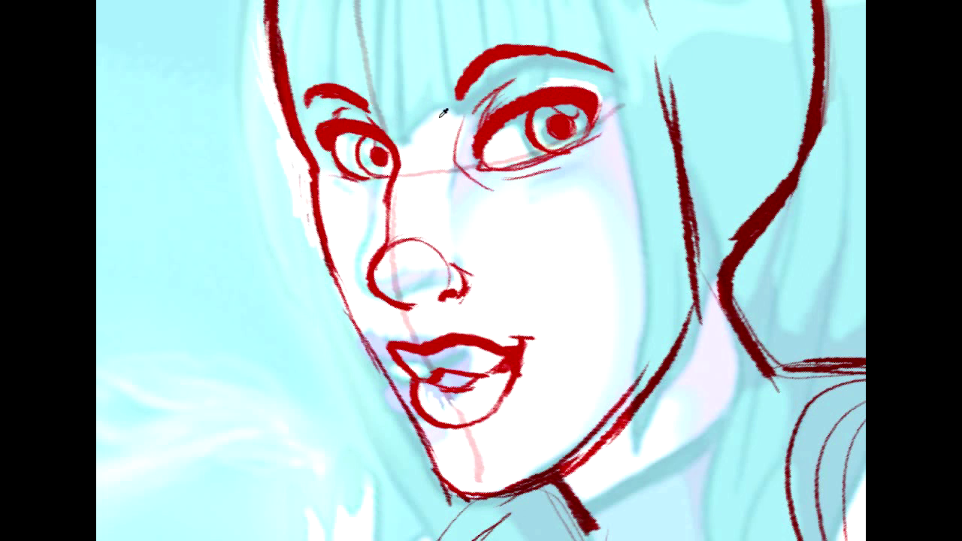
{"action": "left_click", "coordinate": [510, 140], "text": "alt"}
{"action": "left_click_drag", "start_coordinate": [319, 138], "coordinate": [328, 155]}
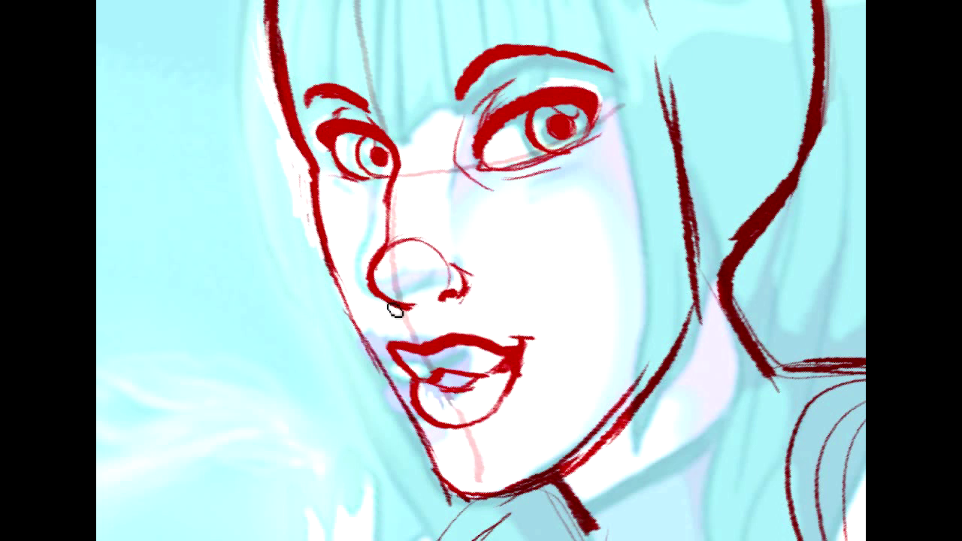
{"action": "key", "text": "ctrl+z"}
{"action": "left_click_drag", "start_coordinate": [388, 295], "coordinate": [453, 290]}
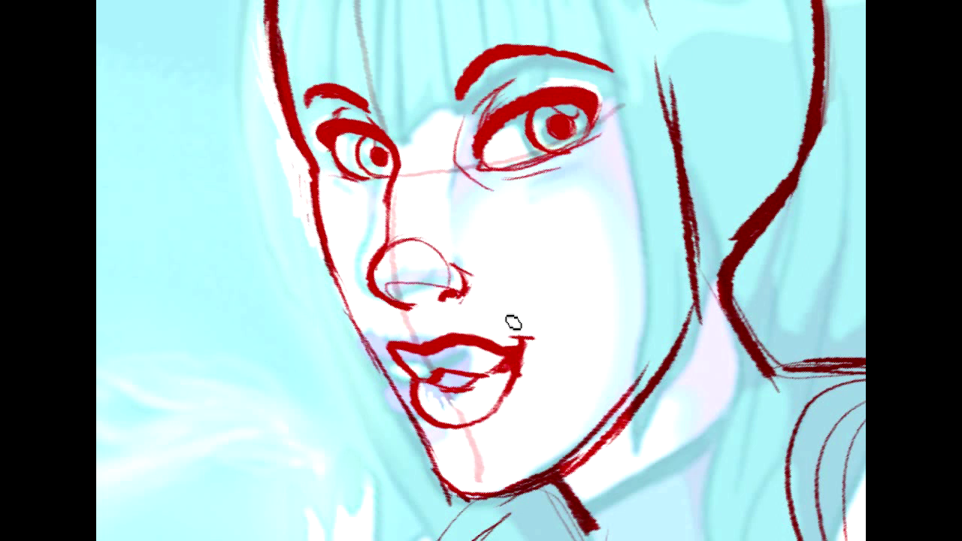
{"action": "left_click_drag", "start_coordinate": [481, 270], "coordinate": [472, 399]}
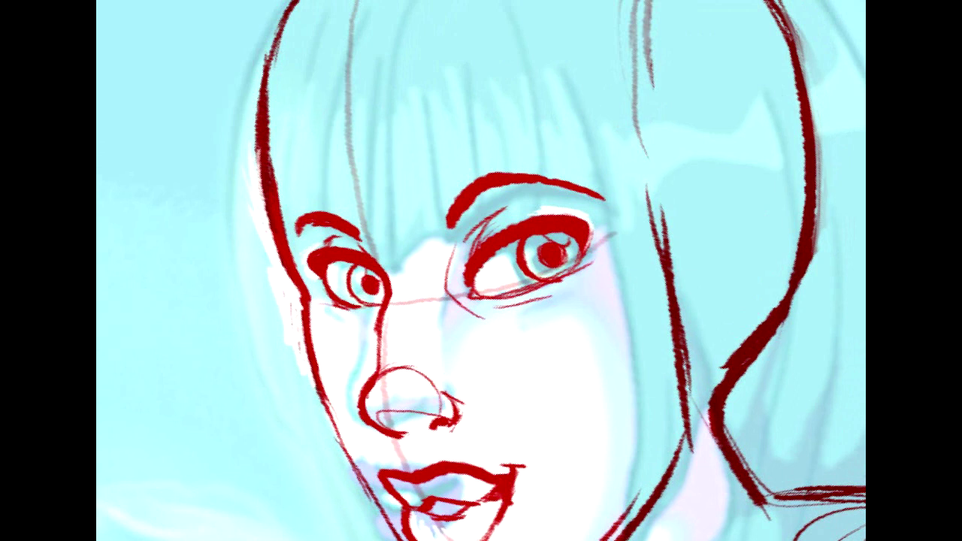
{"action": "key", "text": "ctrl+z"}
- Sketch a curve across the bridge of the nose and a short line beside it near the near eye's inner corner
{"action": "left_click_drag", "start_coordinate": [482, 270], "coordinate": [442, 224]}
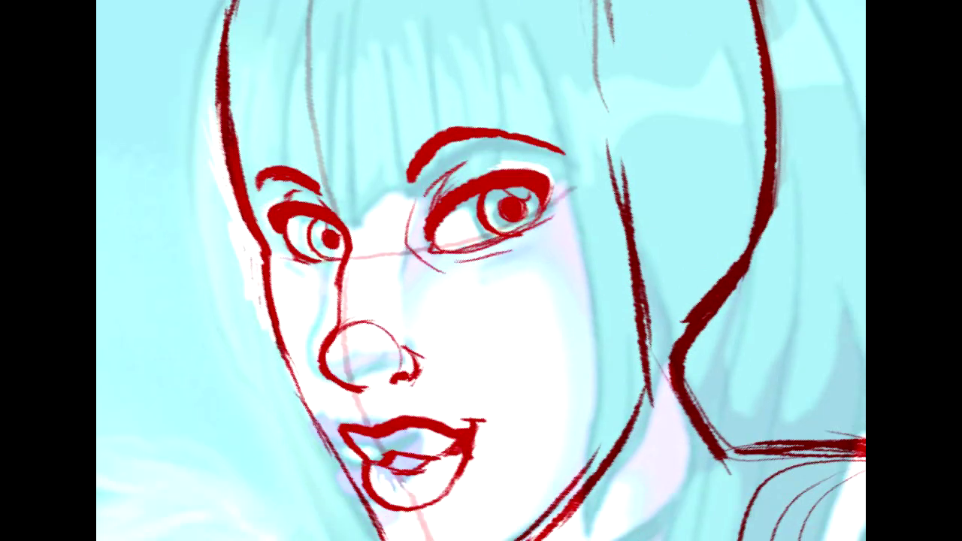
{"action": "mouse_move", "coordinate": [481, 375]}
{"action": "left_mouse_down"}
{"action": "mouse_move", "coordinate": [522, 500]}
{"action": "mouse_move", "coordinate": [281, 180]}
{"action": "mouse_move", "coordinate": [319, 124]}
{"action": "mouse_move", "coordinate": [284, 17]}
{"action": "left_mouse_up"}
{"action": "mouse_move", "coordinate": [481, 488]}
{"action": "left_mouse_down"}
{"action": "mouse_move", "coordinate": [374, 345]}
{"action": "mouse_move", "coordinate": [468, 57]}
{"action": "mouse_move", "coordinate": [451, 219]}
{"action": "left_mouse_up"}
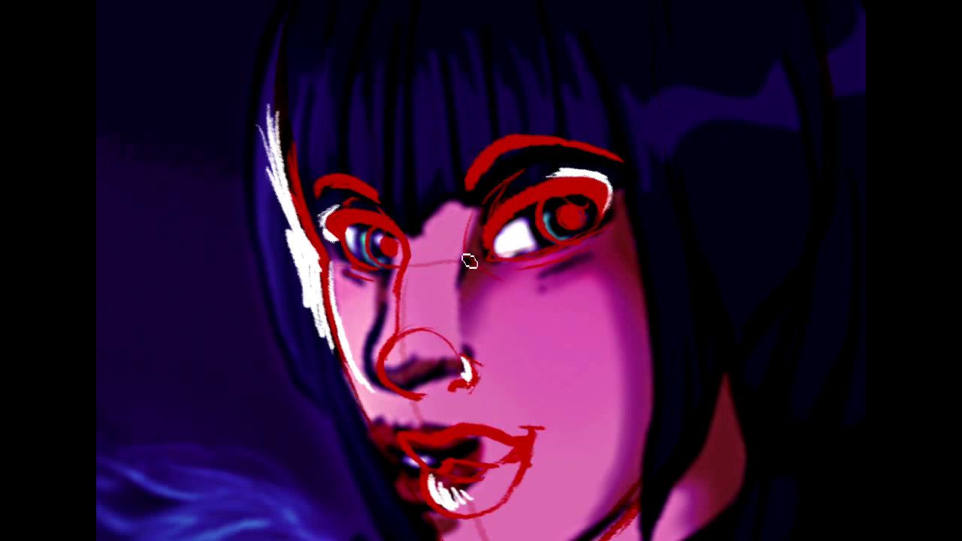
{"action": "left_click_drag", "start_coordinate": [415, 269], "coordinate": [444, 258]}
{"action": "left_click_drag", "start_coordinate": [462, 301], "coordinate": [462, 287]}
{"action": "key", "text": "Down"}
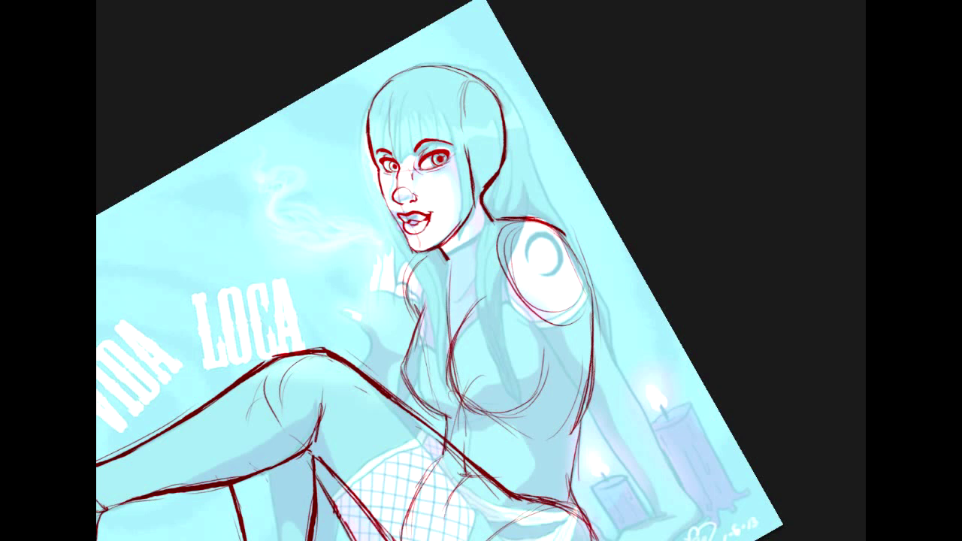
{"action": "scroll", "coordinate": [457, 297], "scroll_direction": "up", "scroll_amount": 5}
{"action": "scroll", "coordinate": [481, 270], "scroll_direction": "left", "scroll_amount": 6}
{"action": "scroll", "coordinate": [481, 271], "scroll_direction": "down", "scroll_amount": 2}
{"action": "scroll", "coordinate": [481, 270], "scroll_direction": "up", "scroll_amount": 5}
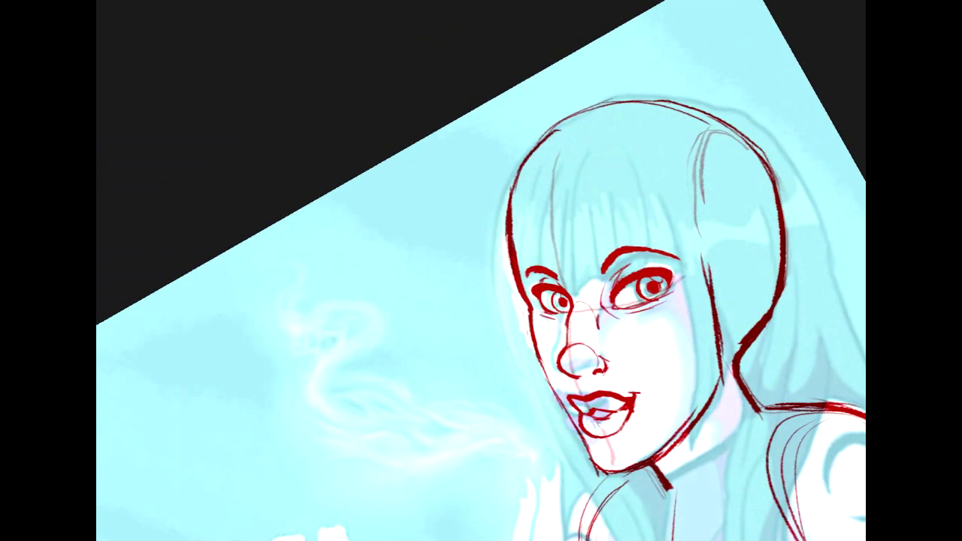
{"action": "left_click_drag", "start_coordinate": [560, 242], "coordinate": [566, 239]}
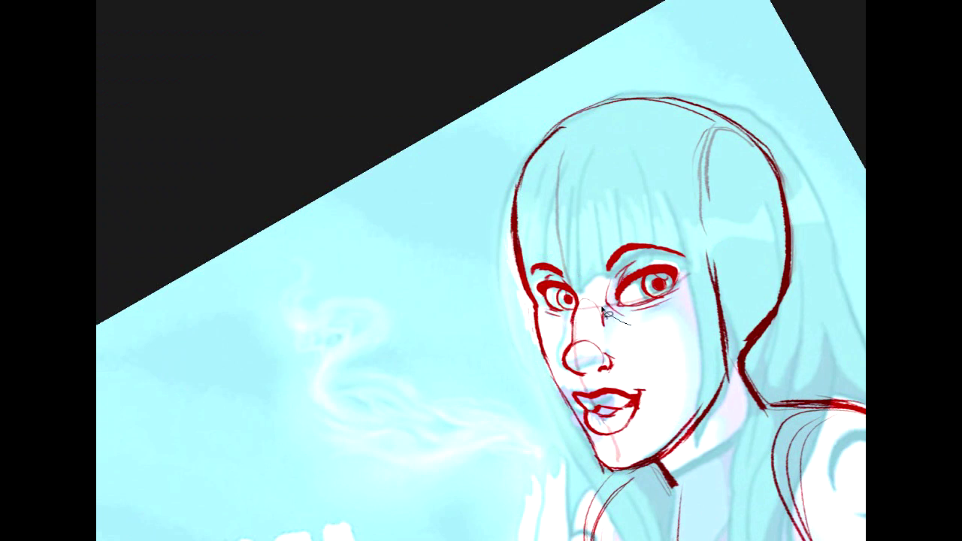
- Select the near eye and eyebrow, nudge them slightly towards the nose, and clear the selection
{"action": "mouse_move", "coordinate": [613, 318]}
{"action": "left_mouse_down"}
{"action": "mouse_move", "coordinate": [677, 216]}
{"action": "mouse_move", "coordinate": [694, 294]}
{"action": "left_mouse_up"}
{"action": "left_click_drag", "start_coordinate": [630, 326], "coordinate": [623, 323]}
{"action": "left_click_drag", "start_coordinate": [635, 289], "coordinate": [675, 278]}
{"action": "left_click_drag", "start_coordinate": [674, 280], "coordinate": [677, 279]}
{"action": "key", "text": "ctrl+d"}
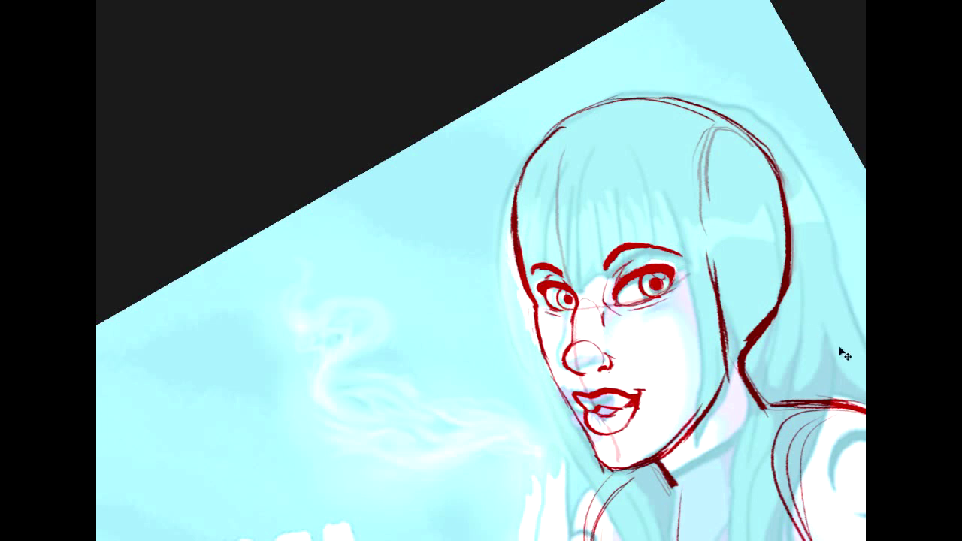
- Sketch the slanting neck muscle line and both collarbones meeting in a V at the base of the throat
{"action": "left_click_drag", "start_coordinate": [815, 318], "coordinate": [740, 233]}
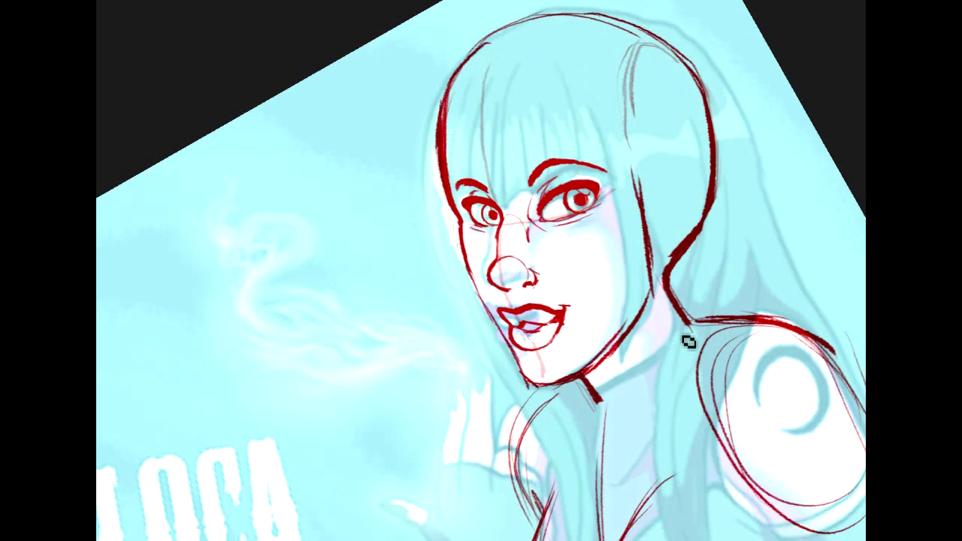
{"action": "left_click_drag", "start_coordinate": [757, 400], "coordinate": [714, 334]}
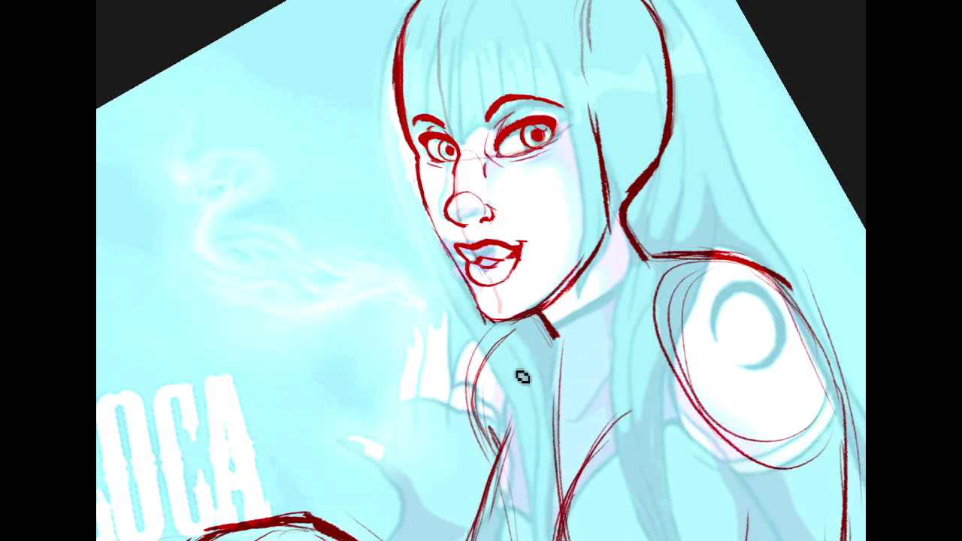
{"action": "mouse_move", "coordinate": [629, 239]}
{"action": "left_mouse_down"}
{"action": "mouse_move", "coordinate": [597, 363]}
{"action": "mouse_move", "coordinate": [627, 248]}
{"action": "mouse_move", "coordinate": [577, 377]}
{"action": "mouse_move", "coordinate": [581, 395]}
{"action": "mouse_move", "coordinate": [580, 345]}
{"action": "mouse_move", "coordinate": [553, 332]}
{"action": "mouse_move", "coordinate": [573, 386]}
{"action": "left_mouse_up"}
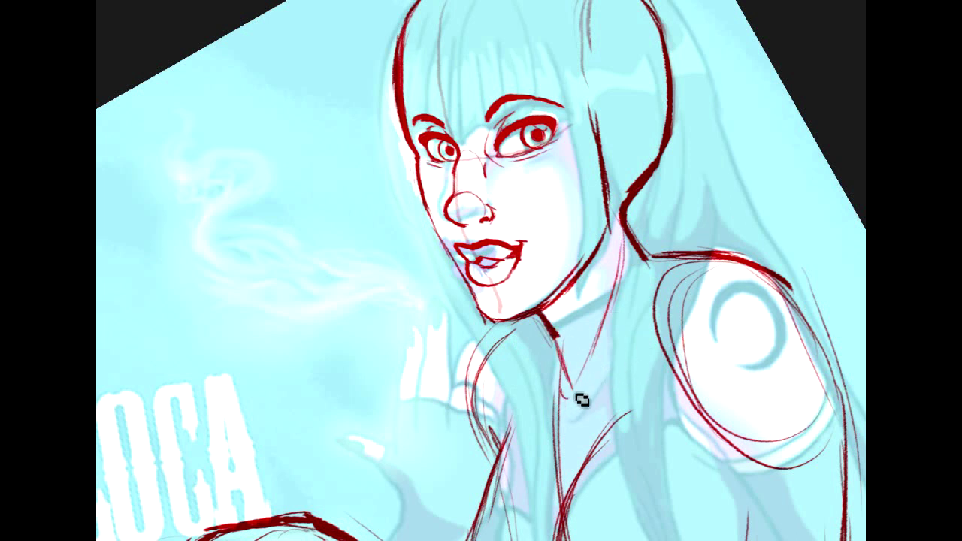
{"action": "left_click_drag", "start_coordinate": [594, 395], "coordinate": [653, 329]}
{"action": "left_click_drag", "start_coordinate": [517, 345], "coordinate": [553, 386]}
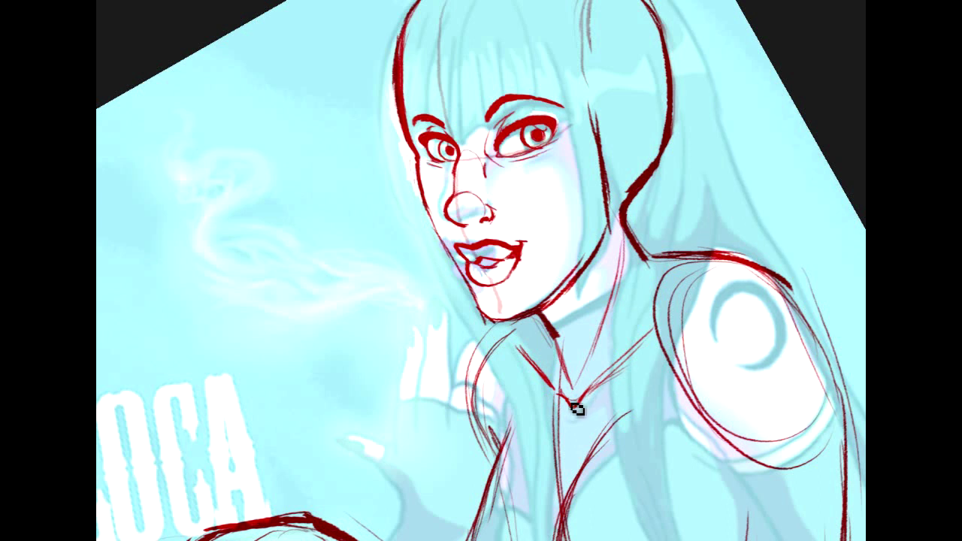
{"action": "mouse_move", "coordinate": [560, 396]}
{"action": "left_mouse_down"}
{"action": "mouse_move", "coordinate": [574, 408]}
{"action": "mouse_move", "coordinate": [606, 381]}
{"action": "left_mouse_up"}
- Retrace and thicken the outer contour of the far breast
{"action": "mouse_move", "coordinate": [556, 421]}
{"action": "left_mouse_down"}
{"action": "mouse_move", "coordinate": [470, 414]}
{"action": "mouse_move", "coordinate": [407, 178]}
{"action": "mouse_move", "coordinate": [461, 43]}
{"action": "mouse_move", "coordinate": [499, 208]}
{"action": "left_mouse_up"}
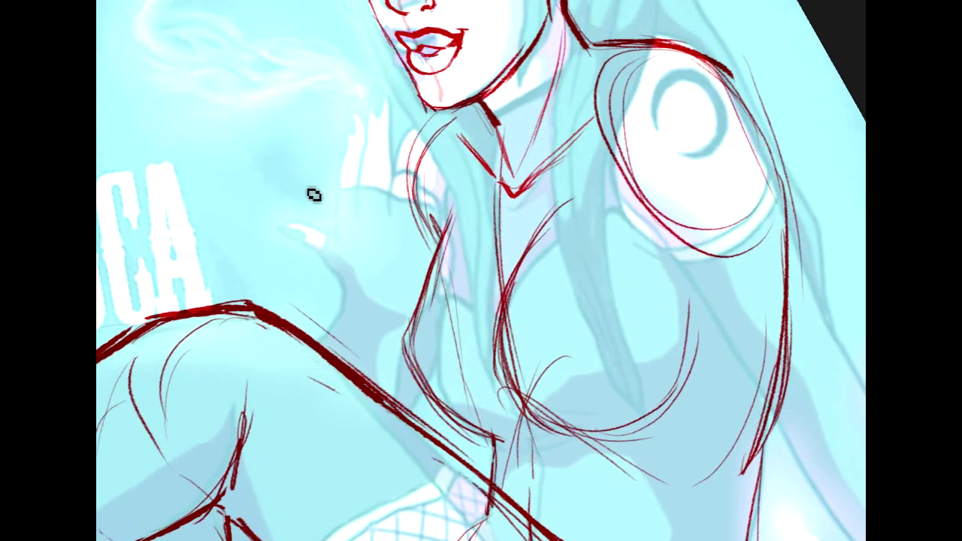
{"action": "mouse_move", "coordinate": [414, 339]}
{"action": "left_mouse_down"}
{"action": "mouse_move", "coordinate": [421, 318]}
{"action": "mouse_move", "coordinate": [428, 394]}
{"action": "left_mouse_up"}
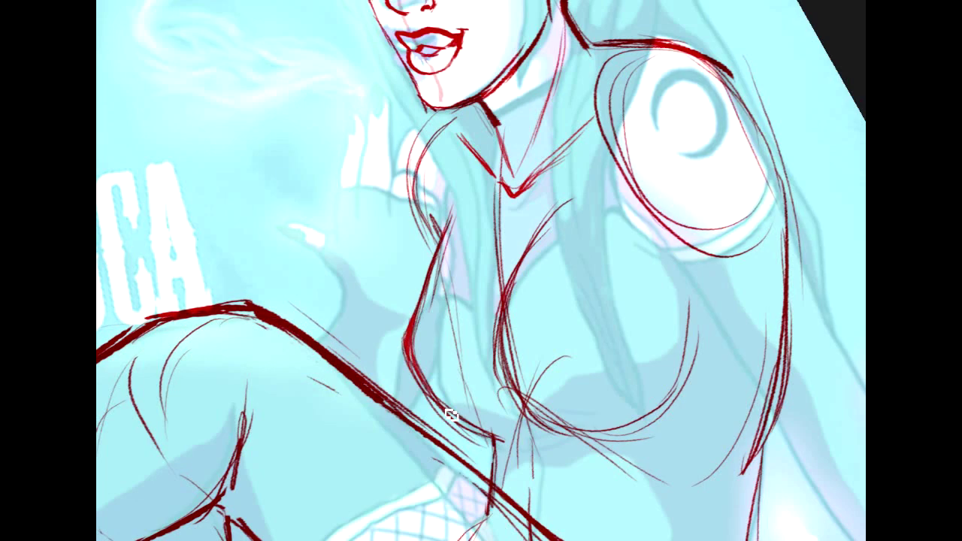
- Erase the construction circle from the nose tip and hatch the lower lip with fine shading lines
{"action": "left_click_drag", "start_coordinate": [443, 203], "coordinate": [543, 460]}
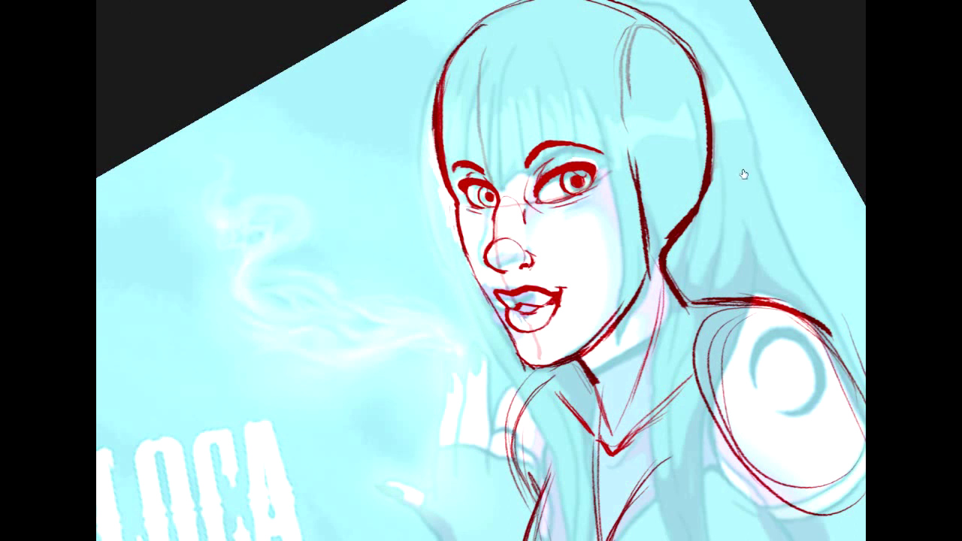
{"action": "left_click", "coordinate": [854, 133]}
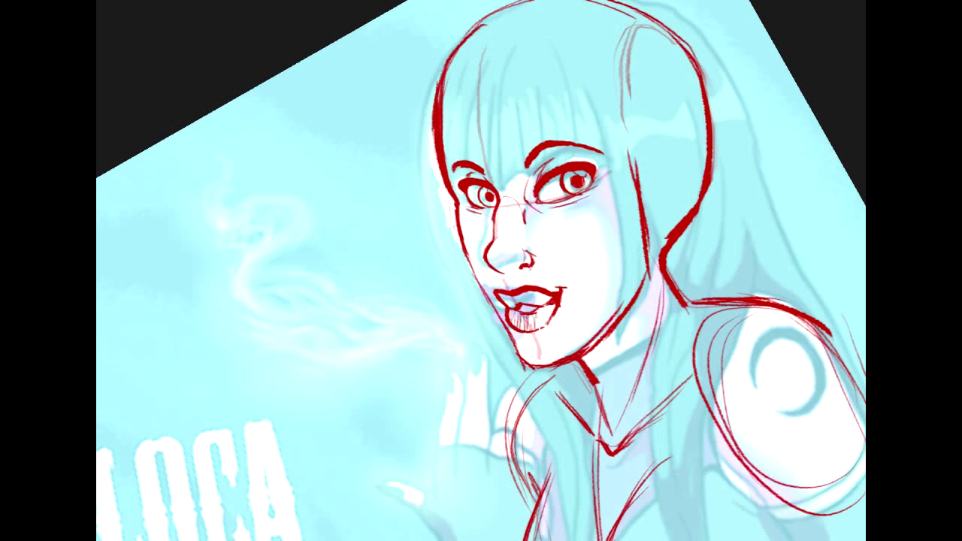
{"action": "mouse_move", "coordinate": [865, 327]}
{"action": "left_mouse_down"}
{"action": "mouse_move", "coordinate": [823, 400]}
{"action": "mouse_move", "coordinate": [841, 355]}
{"action": "left_mouse_up"}
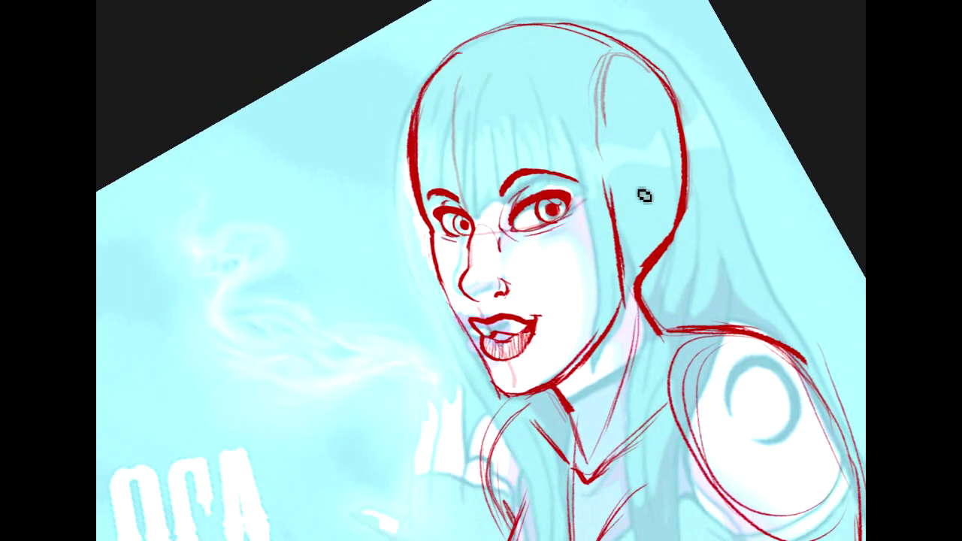
- Draw the near ear beside the jaw line, with its outer rim, lobe and inner folds
{"action": "mouse_move", "coordinate": [637, 179]}
{"action": "left_mouse_down"}
{"action": "mouse_move", "coordinate": [650, 230]}
{"action": "mouse_move", "coordinate": [631, 266]}
{"action": "left_mouse_up"}
{"action": "mouse_move", "coordinate": [610, 188]}
{"action": "left_mouse_down"}
{"action": "mouse_move", "coordinate": [634, 171]}
{"action": "mouse_move", "coordinate": [611, 206]}
{"action": "mouse_move", "coordinate": [635, 175]}
{"action": "mouse_move", "coordinate": [628, 260]}
{"action": "left_mouse_up"}
{"action": "mouse_move", "coordinate": [628, 181]}
{"action": "left_mouse_down"}
{"action": "mouse_move", "coordinate": [623, 209]}
{"action": "mouse_move", "coordinate": [627, 201]}
{"action": "mouse_move", "coordinate": [641, 213]}
{"action": "mouse_move", "coordinate": [635, 226]}
{"action": "mouse_move", "coordinate": [639, 208]}
{"action": "mouse_move", "coordinate": [640, 248]}
{"action": "left_mouse_up"}
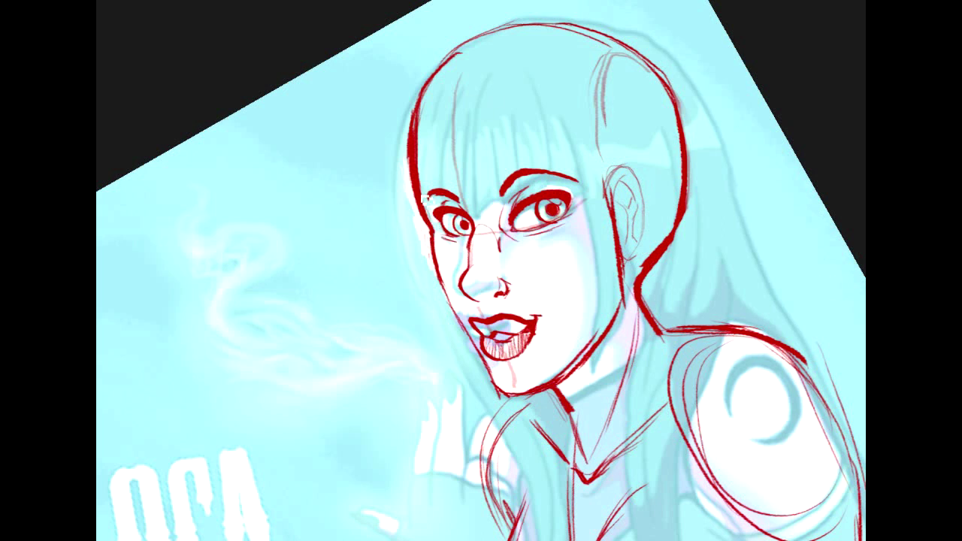
{"action": "left_click", "coordinate": [419, 238], "text": "alt"}
- Retrace and thicken the front contour of the high-heeled boot from the ankle towards the toe
{"action": "left_click_drag", "start_coordinate": [481, 376], "coordinate": [263, 116]}
{"action": "left_click_drag", "start_coordinate": [263, 466], "coordinate": [826, 75]}
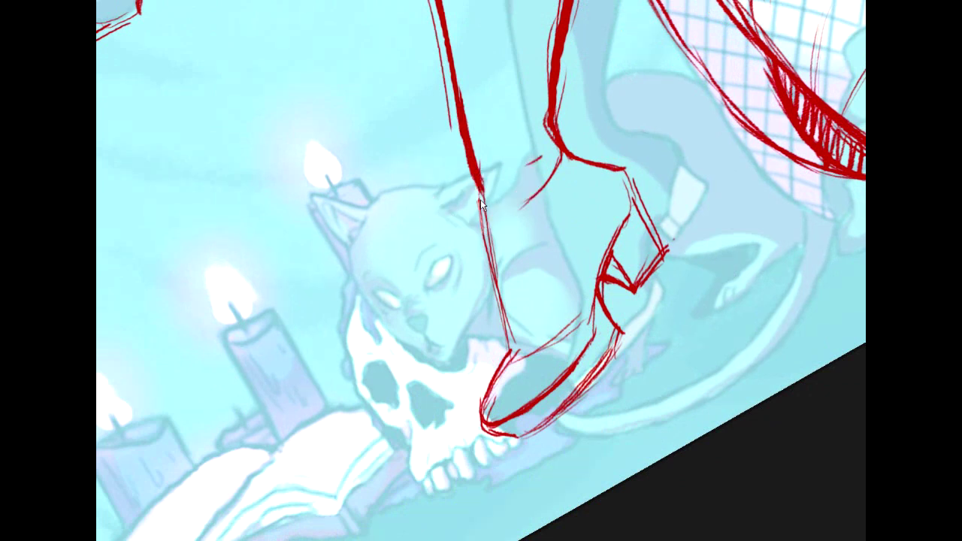
{"action": "left_click_drag", "start_coordinate": [483, 220], "coordinate": [495, 289]}
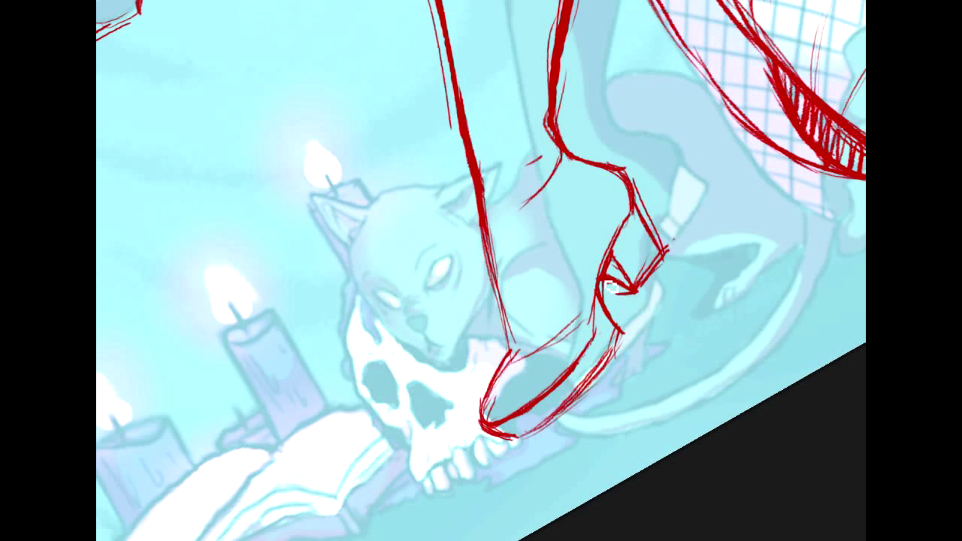
- Clean up around the boot's heel, arch and back of the calf with pale strokes and rejoin the red ankle contour
{"action": "mouse_move", "coordinate": [622, 287]}
{"action": "left_mouse_down"}
{"action": "mouse_move", "coordinate": [638, 301]}
{"action": "mouse_move", "coordinate": [623, 301]}
{"action": "left_mouse_up"}
{"action": "left_click_drag", "start_coordinate": [620, 272], "coordinate": [629, 293]}
{"action": "mouse_move", "coordinate": [623, 303]}
{"action": "left_mouse_down"}
{"action": "mouse_move", "coordinate": [642, 303]}
{"action": "mouse_move", "coordinate": [664, 279]}
{"action": "left_mouse_up"}
{"action": "mouse_move", "coordinate": [587, 260]}
{"action": "left_mouse_down"}
{"action": "mouse_move", "coordinate": [604, 266]}
{"action": "mouse_move", "coordinate": [596, 290]}
{"action": "mouse_move", "coordinate": [607, 290]}
{"action": "left_mouse_up"}
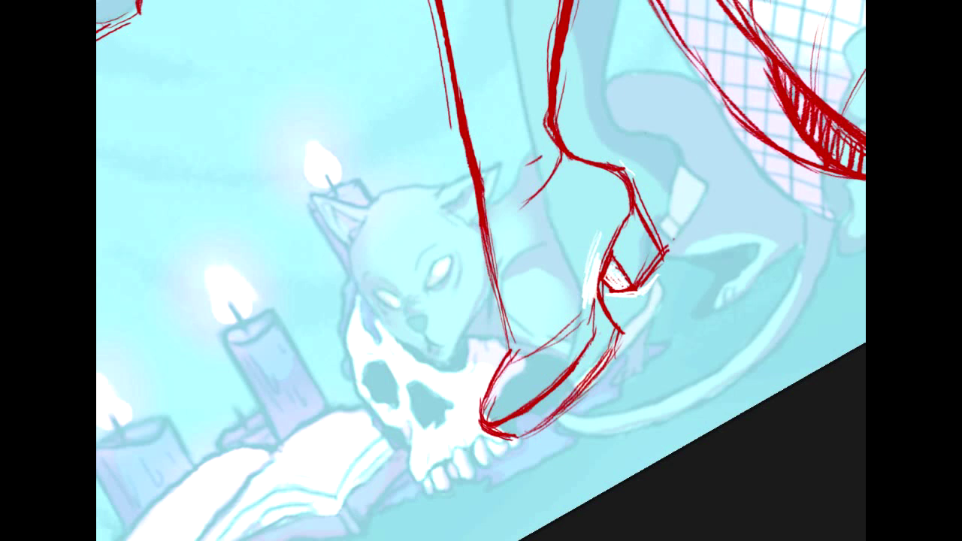
{"action": "left_click_drag", "start_coordinate": [805, 328], "coordinate": [836, 407]}
{"action": "mouse_move", "coordinate": [592, 105]}
{"action": "left_mouse_down"}
{"action": "mouse_move", "coordinate": [579, 200]}
{"action": "mouse_move", "coordinate": [593, 239]}
{"action": "mouse_move", "coordinate": [588, 230]}
{"action": "mouse_move", "coordinate": [584, 246]}
{"action": "left_mouse_up"}
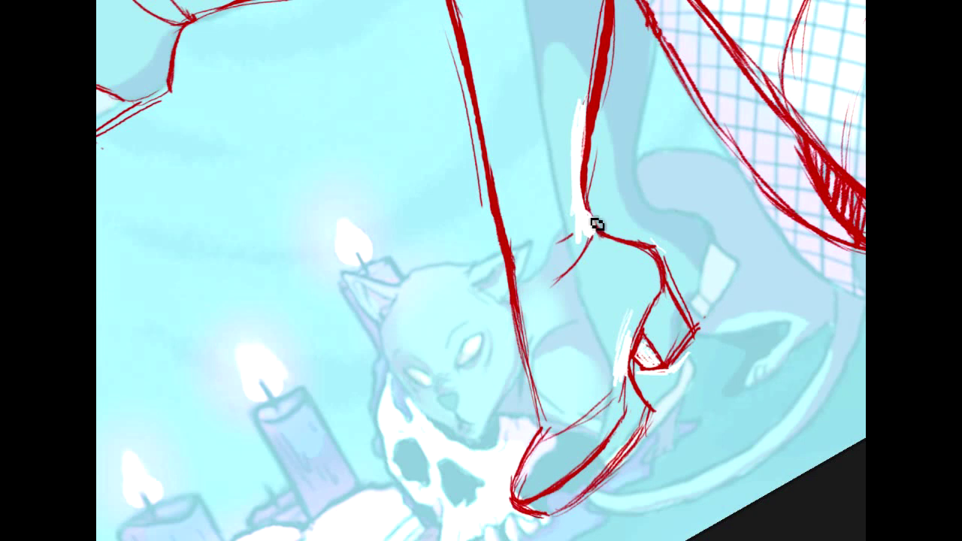
{"action": "left_click", "coordinate": [585, 167], "text": "alt"}
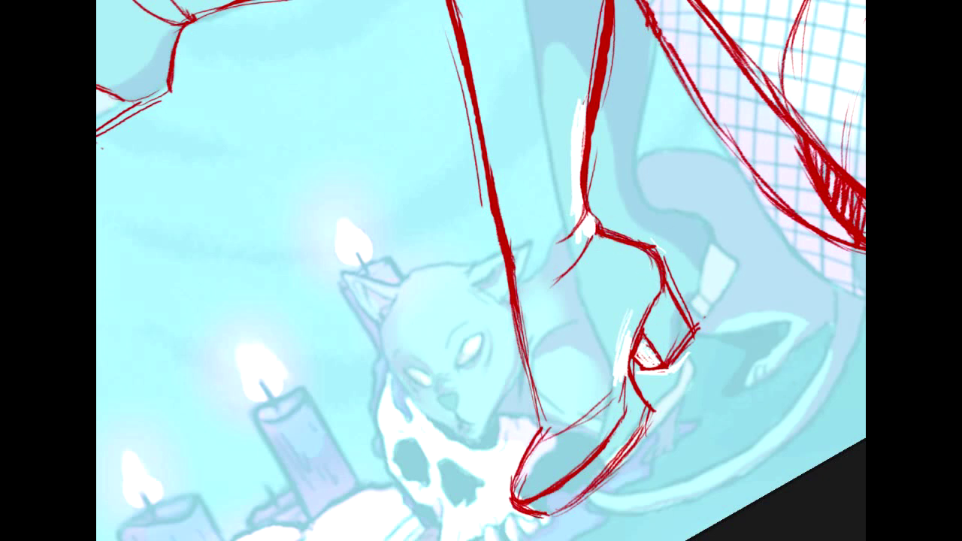
- Retrace and thicken the crease behind the raised knee, adding a light line beside it
{"action": "mouse_move", "coordinate": [857, 68]}
{"action": "left_mouse_down"}
{"action": "mouse_move", "coordinate": [832, 487]}
{"action": "mouse_move", "coordinate": [566, 455]}
{"action": "mouse_move", "coordinate": [652, 357]}
{"action": "left_mouse_up"}
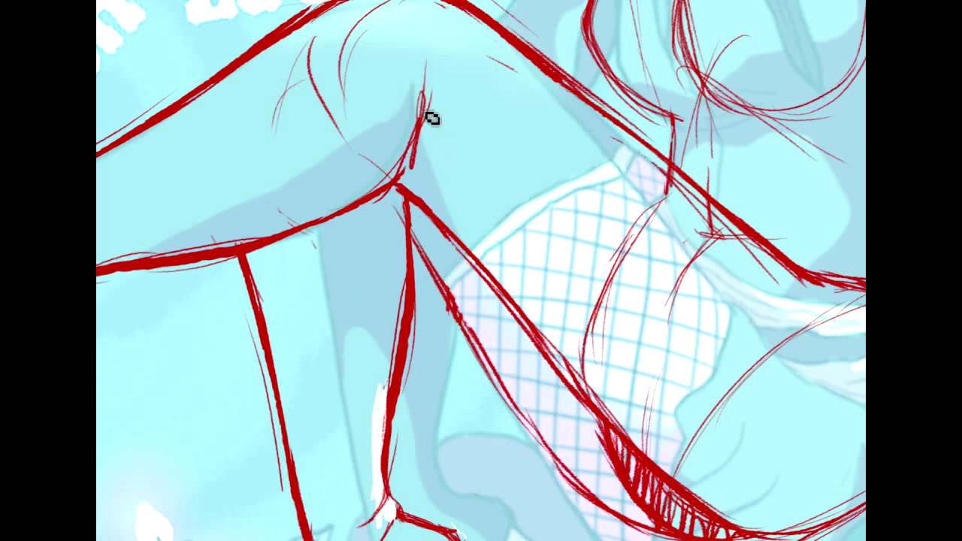
{"action": "mouse_move", "coordinate": [434, 90]}
{"action": "left_mouse_down"}
{"action": "mouse_move", "coordinate": [410, 197]}
{"action": "mouse_move", "coordinate": [423, 151]}
{"action": "mouse_move", "coordinate": [395, 184]}
{"action": "left_mouse_up"}
{"action": "mouse_move", "coordinate": [415, 143]}
{"action": "left_mouse_down"}
{"action": "mouse_move", "coordinate": [400, 182]}
{"action": "mouse_move", "coordinate": [446, 229]}
{"action": "left_mouse_up"}
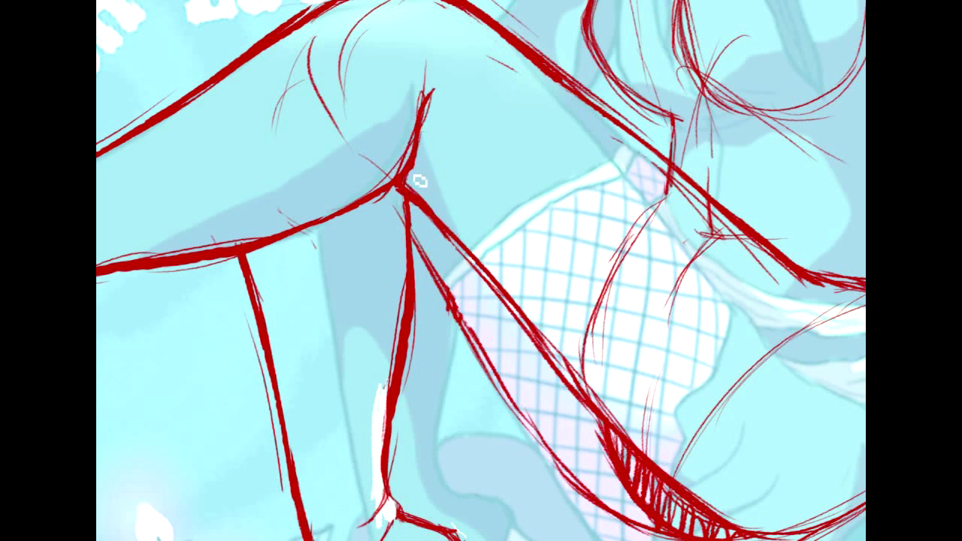
{"action": "mouse_move", "coordinate": [432, 120]}
{"action": "left_mouse_down"}
{"action": "mouse_move", "coordinate": [431, 208]}
{"action": "mouse_move", "coordinate": [439, 143]}
{"action": "mouse_move", "coordinate": [439, 181]}
{"action": "left_mouse_up"}
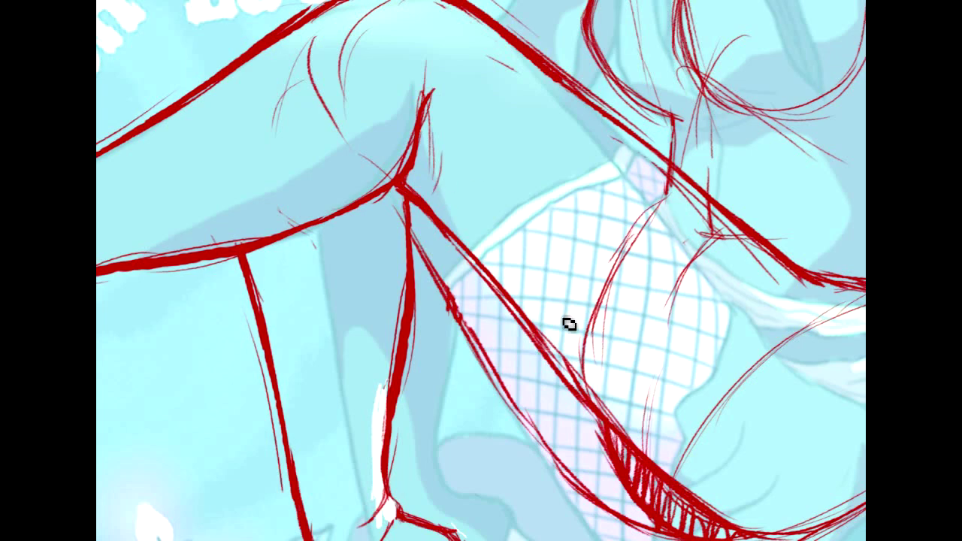
- Retrace and thicken the back contour from below the ribs through the waist and around the hip
{"action": "mouse_move", "coordinate": [646, 248]}
{"action": "left_mouse_down"}
{"action": "mouse_move", "coordinate": [452, 371]}
{"action": "mouse_move", "coordinate": [334, 461]}
{"action": "left_mouse_up"}
{"action": "left_click_drag", "start_coordinate": [698, 474], "coordinate": [623, 342]}
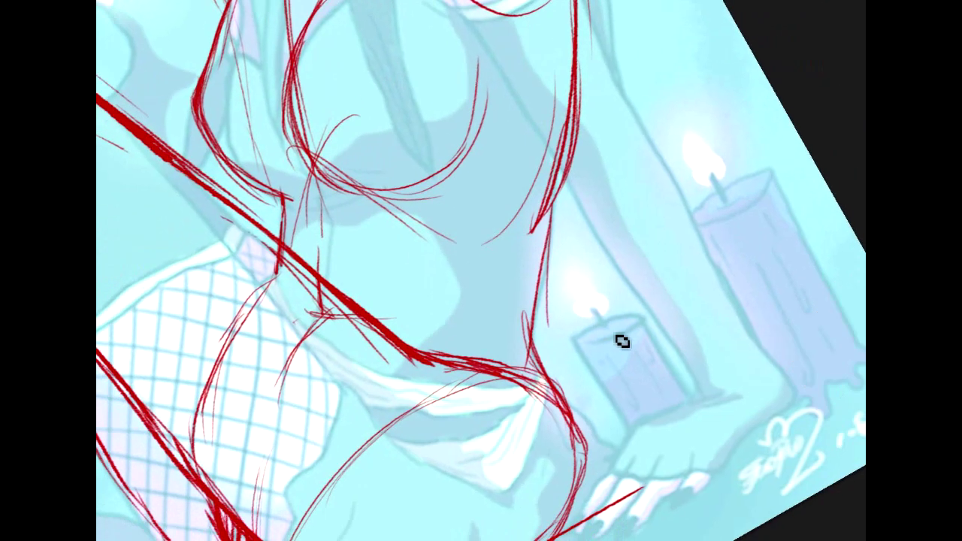
{"action": "left_click_drag", "start_coordinate": [562, 185], "coordinate": [535, 338]}
{"action": "mouse_move", "coordinate": [552, 205]}
{"action": "left_mouse_down"}
{"action": "mouse_move", "coordinate": [536, 292]}
{"action": "mouse_move", "coordinate": [549, 389]}
{"action": "mouse_move", "coordinate": [579, 443]}
{"action": "mouse_move", "coordinate": [551, 374]}
{"action": "mouse_move", "coordinate": [578, 466]}
{"action": "left_mouse_up"}
{"action": "mouse_move", "coordinate": [582, 422]}
{"action": "left_mouse_down"}
{"action": "mouse_move", "coordinate": [578, 493]}
{"action": "mouse_move", "coordinate": [568, 498]}
{"action": "left_mouse_up"}
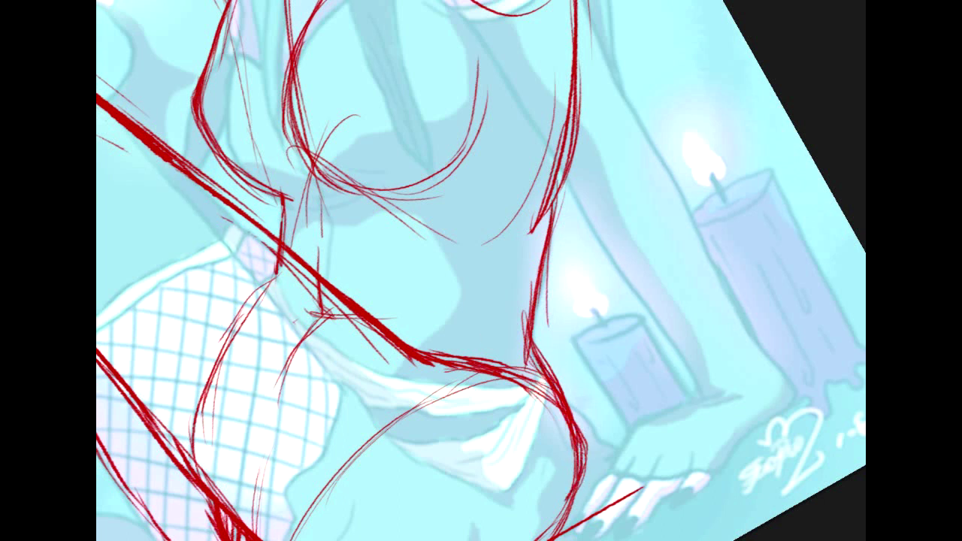
- Thicken the outer contour of the far breast from the armpit down to the ribs
{"action": "left_click_drag", "start_coordinate": [535, 171], "coordinate": [587, 209]}
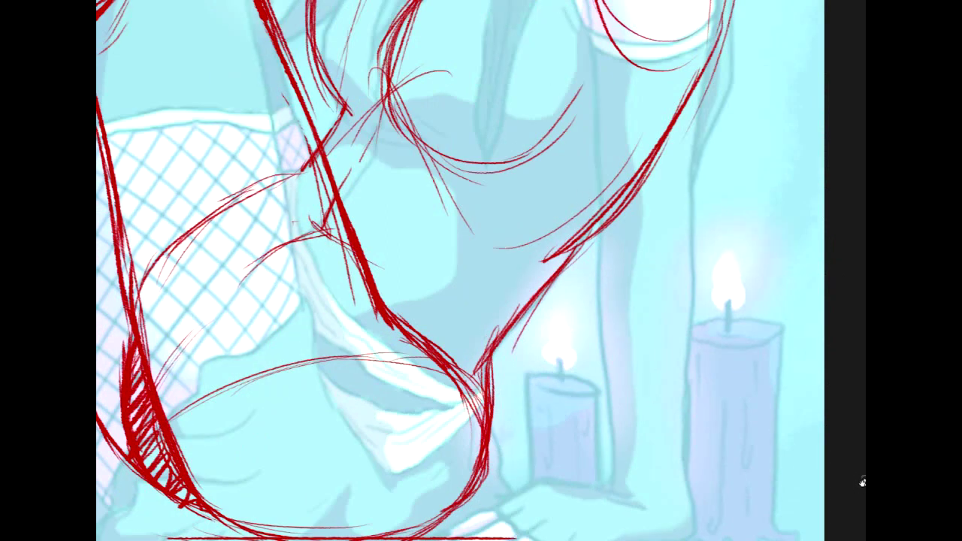
{"action": "key", "text": "ctrl+minus"}
{"action": "key", "text": "ctrl+minus"}
{"action": "mouse_move", "coordinate": [526, 300]}
{"action": "left_mouse_down"}
{"action": "mouse_move", "coordinate": [753, 398]}
{"action": "mouse_move", "coordinate": [759, 447]}
{"action": "mouse_move", "coordinate": [747, 435]}
{"action": "mouse_move", "coordinate": [747, 393]}
{"action": "left_mouse_up"}
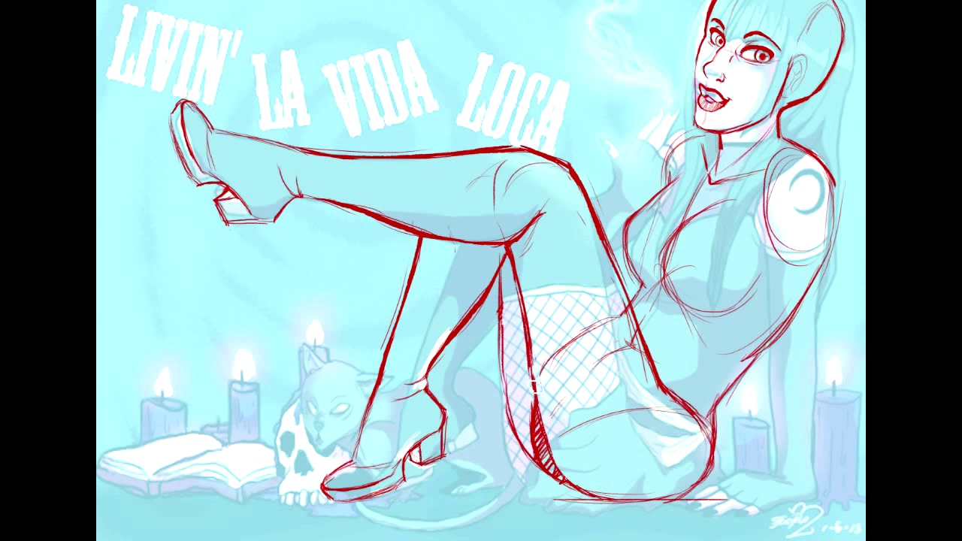
{"action": "mouse_move", "coordinate": [545, 439]}
{"action": "left_mouse_down"}
{"action": "mouse_move", "coordinate": [563, 468]}
{"action": "mouse_move", "coordinate": [549, 421]}
{"action": "left_mouse_up"}
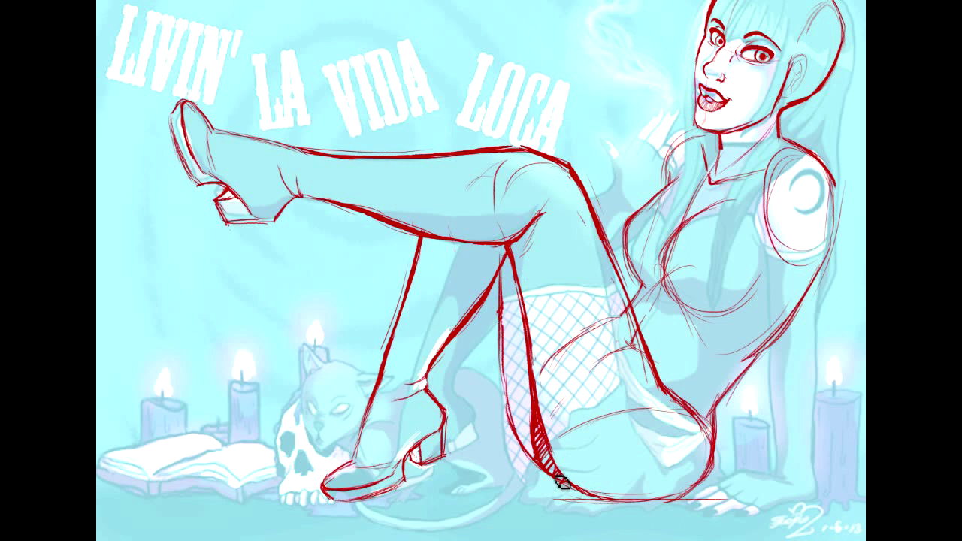
{"action": "left_click_drag", "start_coordinate": [481, 271], "coordinate": [469, 331]}
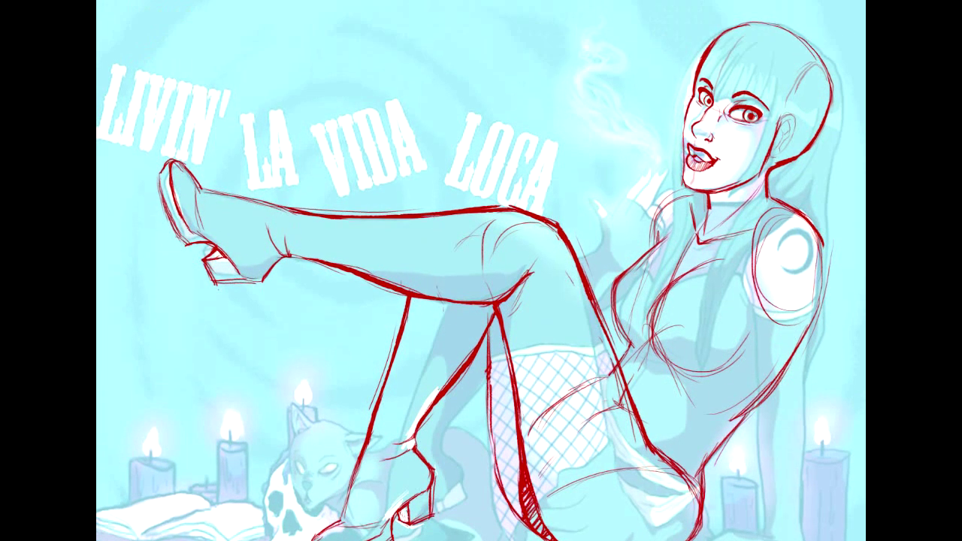
{"action": "left_click_drag", "start_coordinate": [653, 214], "coordinate": [666, 214]}
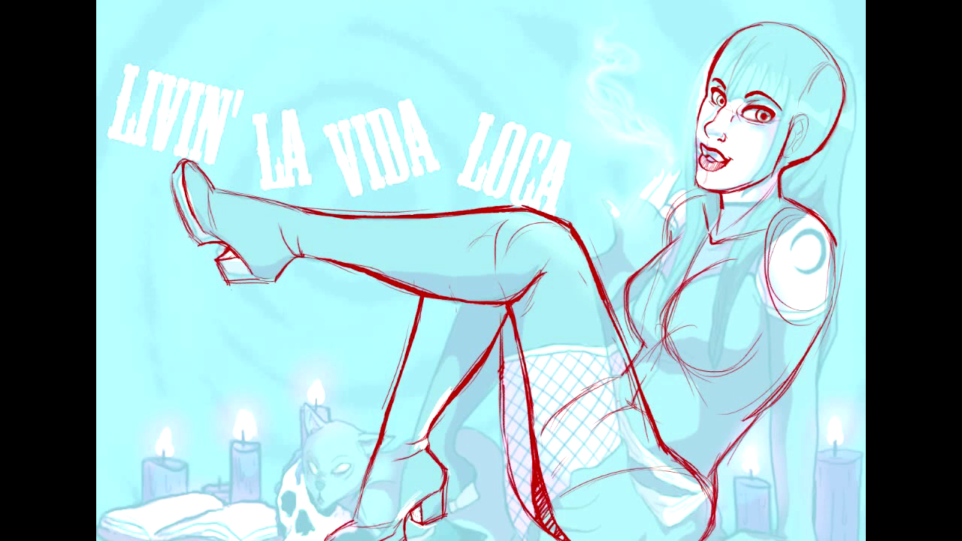
{"action": "left_click_drag", "start_coordinate": [645, 286], "coordinate": [637, 306]}
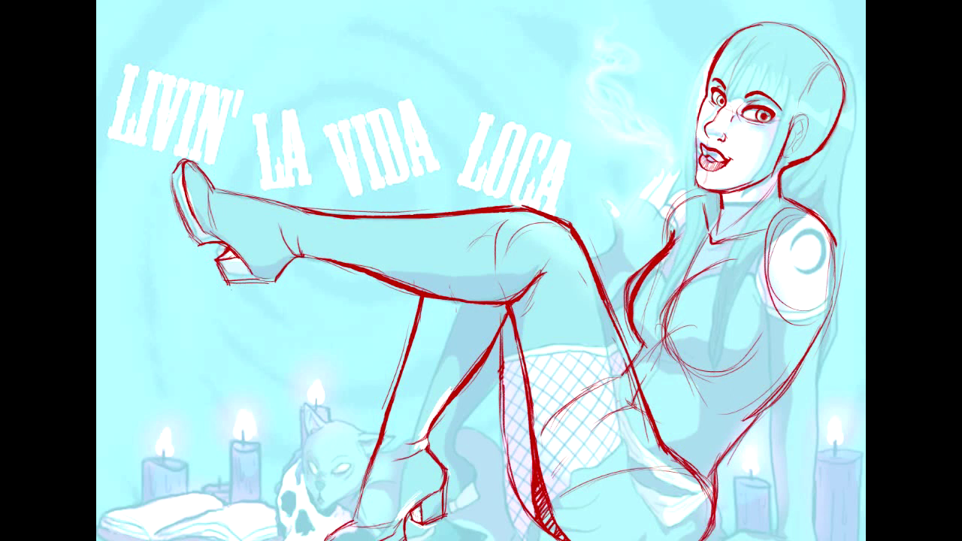
{"action": "mouse_move", "coordinate": [641, 277]}
{"action": "left_mouse_down"}
{"action": "mouse_move", "coordinate": [624, 321]}
{"action": "mouse_move", "coordinate": [633, 298]}
{"action": "mouse_move", "coordinate": [639, 344]}
{"action": "left_mouse_up"}
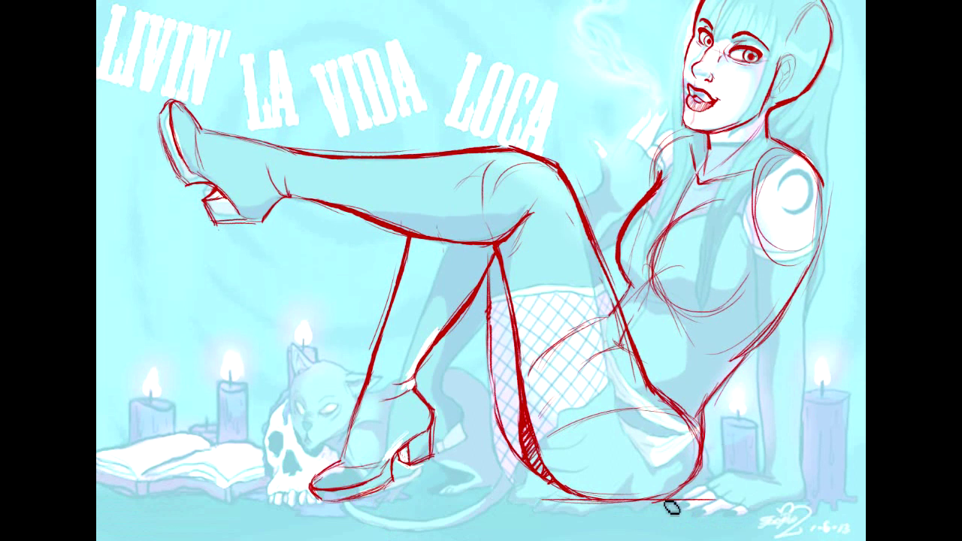
- Fill a layer over the drawing with teal and switch its blend mode to one that fades the sketch and painting
{"action": "scroll", "coordinate": [718, 457], "scroll_direction": "right", "scroll_amount": 5}
{"action": "scroll", "coordinate": [718, 457], "scroll_direction": "left", "scroll_amount": 1}
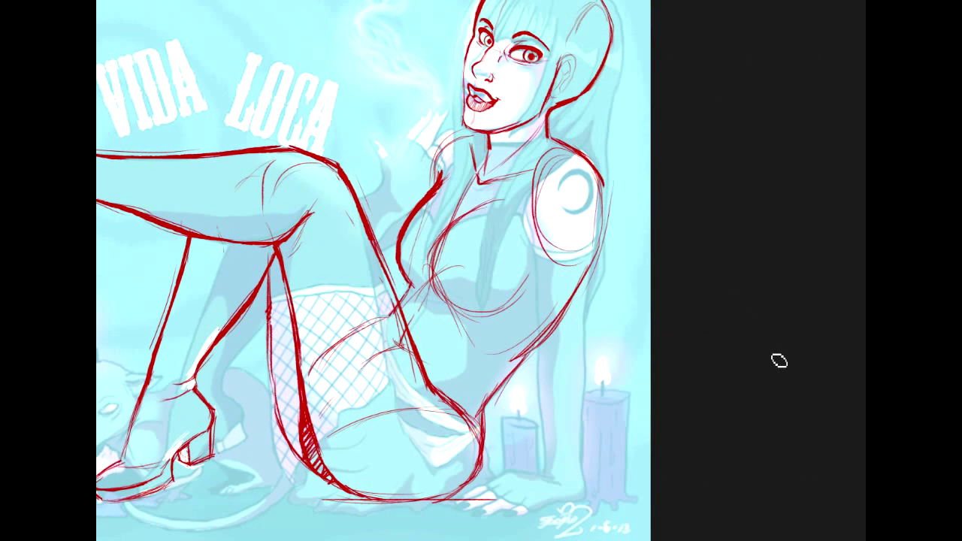
{"action": "scroll", "coordinate": [374, 270], "scroll_direction": "down", "scroll_amount": 1}
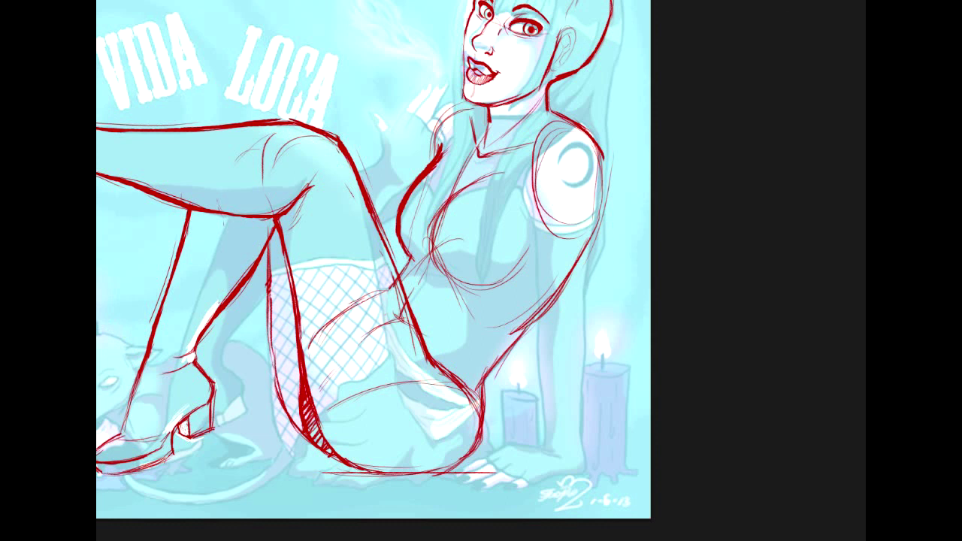
{"action": "key", "text": "alt+BackSpace"}
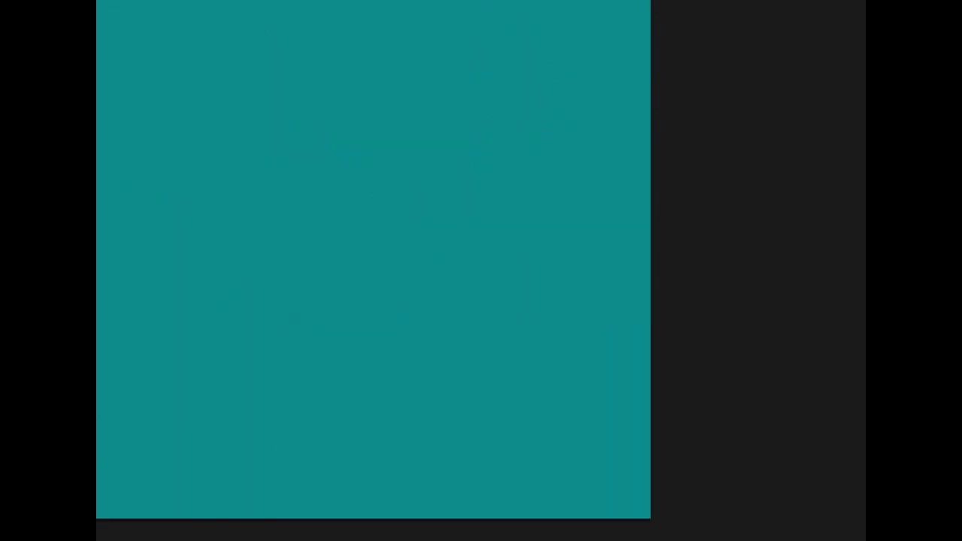
{"action": "key", "text": "alt+shift+d"}
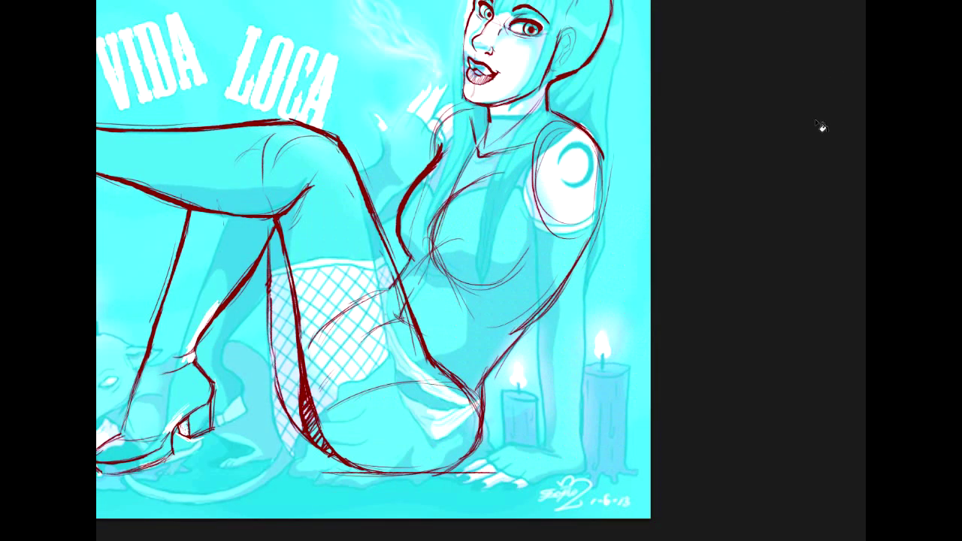
{"action": "key", "text": "shift+plus"}
{"action": "key", "text": "shift+plus"}
{"action": "key", "text": "shift+plus"}
{"action": "key", "text": "shift+plus"}
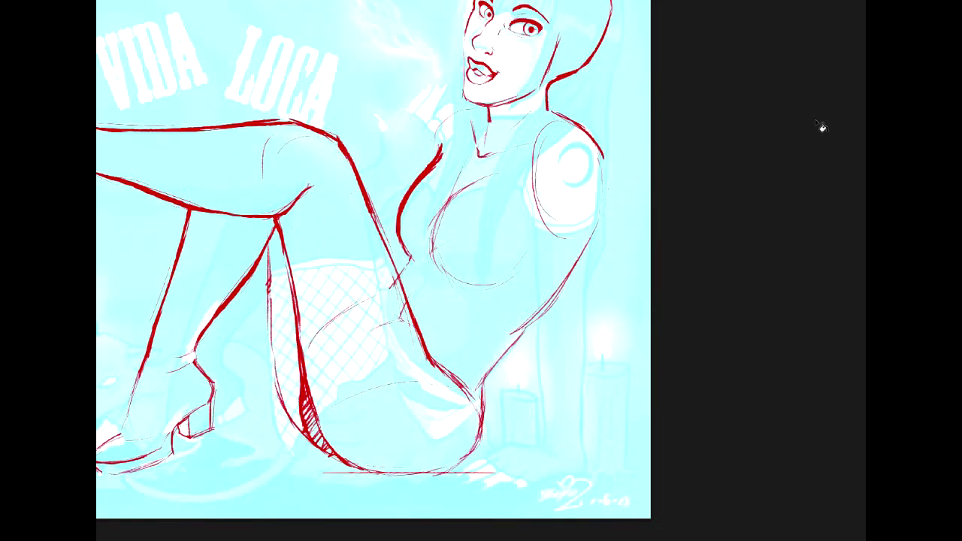
{"action": "key", "text": "shift+plus"}
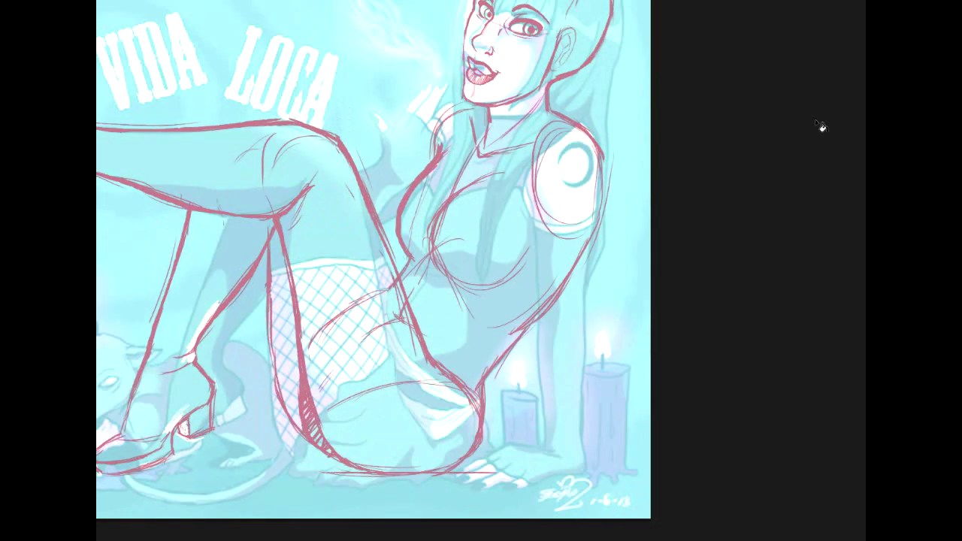
{"action": "key", "text": "shift+plus"}
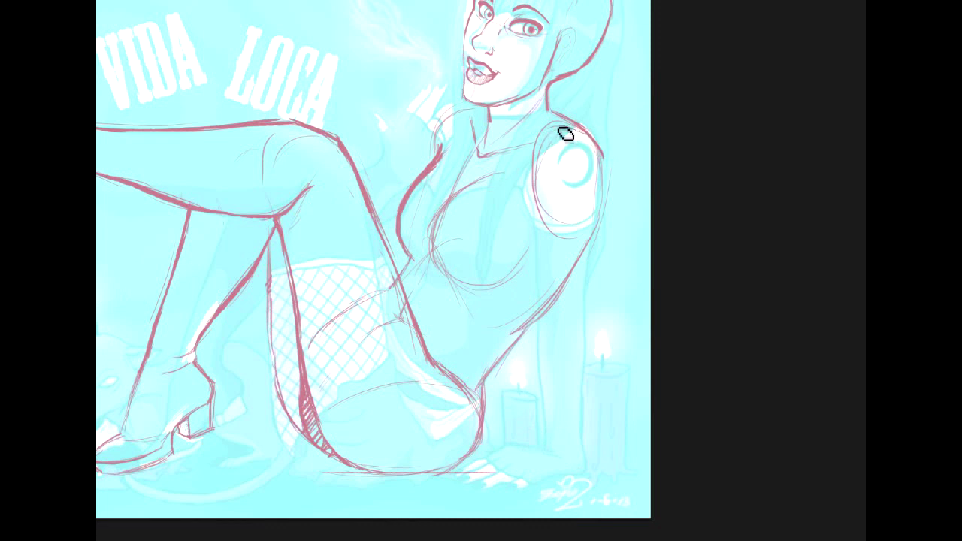
- Sketch the near upper arm in red, from the rounded shoulder down both sides to the elbow curve
{"action": "mouse_move", "coordinate": [542, 124]}
{"action": "left_mouse_down"}
{"action": "mouse_move", "coordinate": [595, 130]}
{"action": "mouse_move", "coordinate": [605, 225]}
{"action": "left_mouse_up"}
{"action": "mouse_move", "coordinate": [599, 145]}
{"action": "left_mouse_down"}
{"action": "mouse_move", "coordinate": [600, 316]}
{"action": "mouse_move", "coordinate": [603, 206]}
{"action": "mouse_move", "coordinate": [598, 300]}
{"action": "left_mouse_up"}
{"action": "mouse_move", "coordinate": [535, 192]}
{"action": "left_mouse_down"}
{"action": "mouse_move", "coordinate": [563, 318]}
{"action": "mouse_move", "coordinate": [599, 313]}
{"action": "left_mouse_up"}
{"action": "left_click_drag", "start_coordinate": [546, 299], "coordinate": [569, 329]}
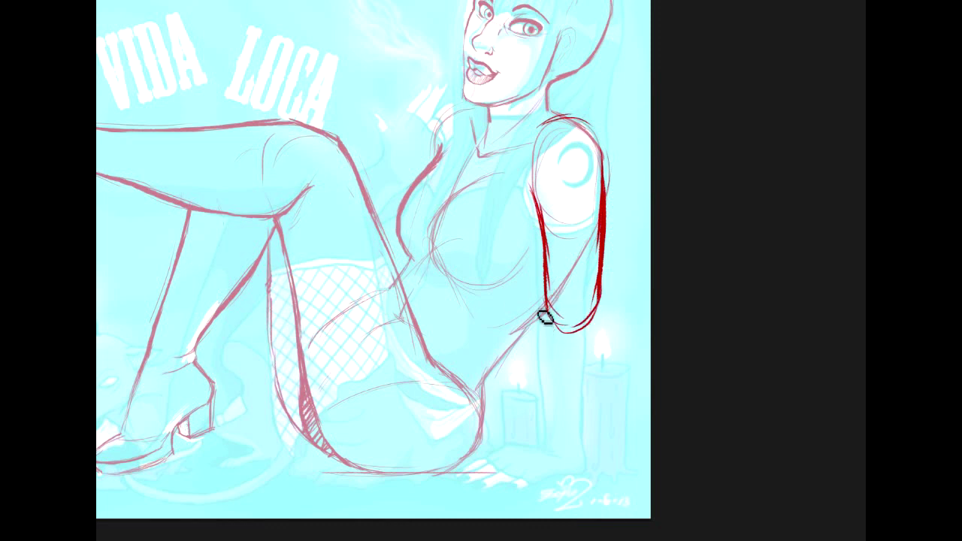
- Sketch the near forearm as a tapering shape from the elbow to the wrist and thicken its outer edge
{"action": "mouse_move", "coordinate": [546, 302]}
{"action": "left_mouse_down"}
{"action": "mouse_move", "coordinate": [558, 468]}
{"action": "mouse_move", "coordinate": [585, 469]}
{"action": "left_mouse_up"}
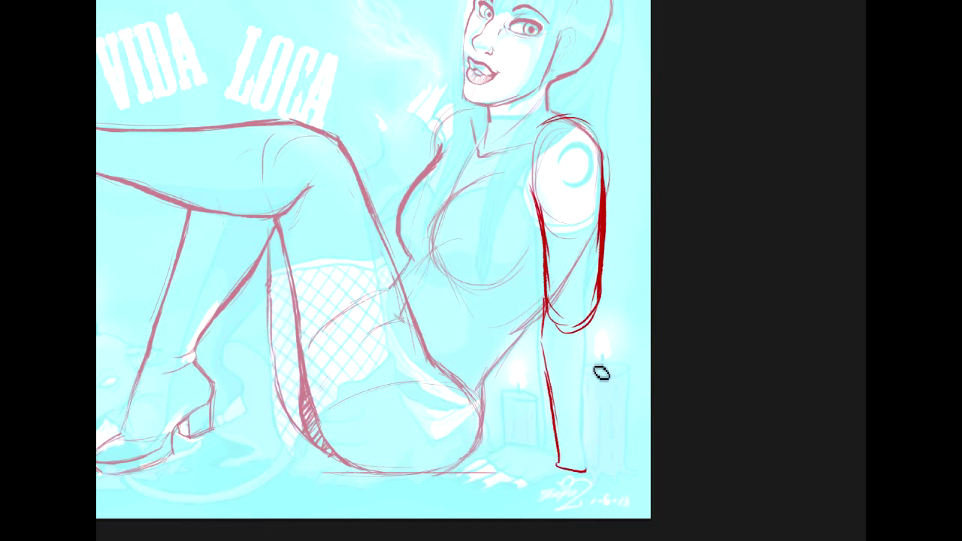
{"action": "left_click_drag", "start_coordinate": [601, 318], "coordinate": [587, 471]}
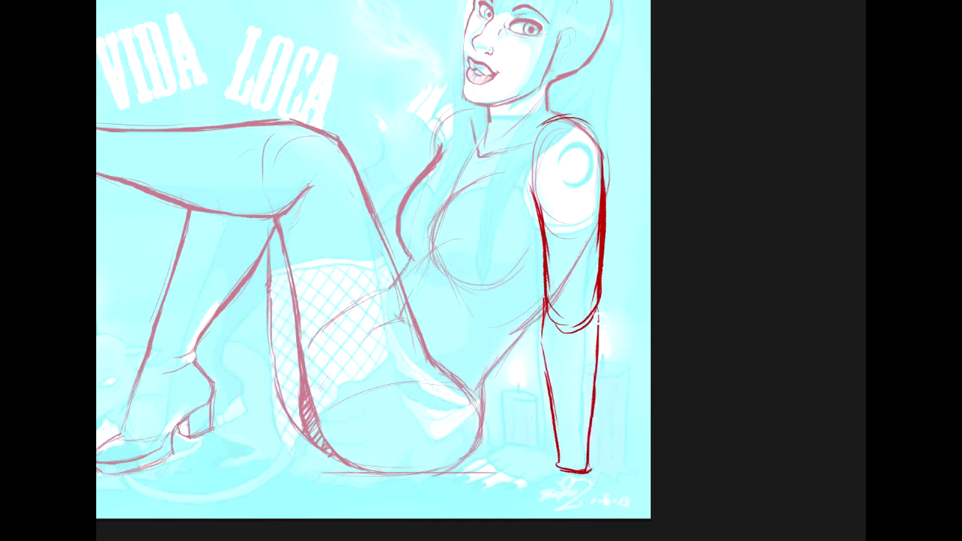
{"action": "mouse_move", "coordinate": [602, 310]}
{"action": "left_mouse_down"}
{"action": "mouse_move", "coordinate": [606, 361]}
{"action": "mouse_move", "coordinate": [587, 471]}
{"action": "left_mouse_up"}
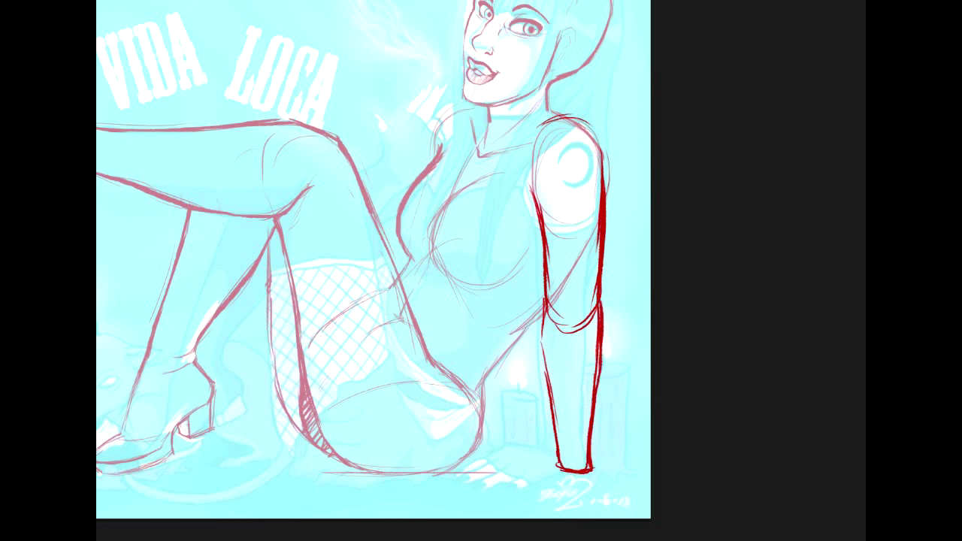
- Sketch a wedge-shaped outline for the supporting hand, extending outward from the near wrist along the ground
{"action": "left_click_drag", "start_coordinate": [481, 285], "coordinate": [699, 312]}
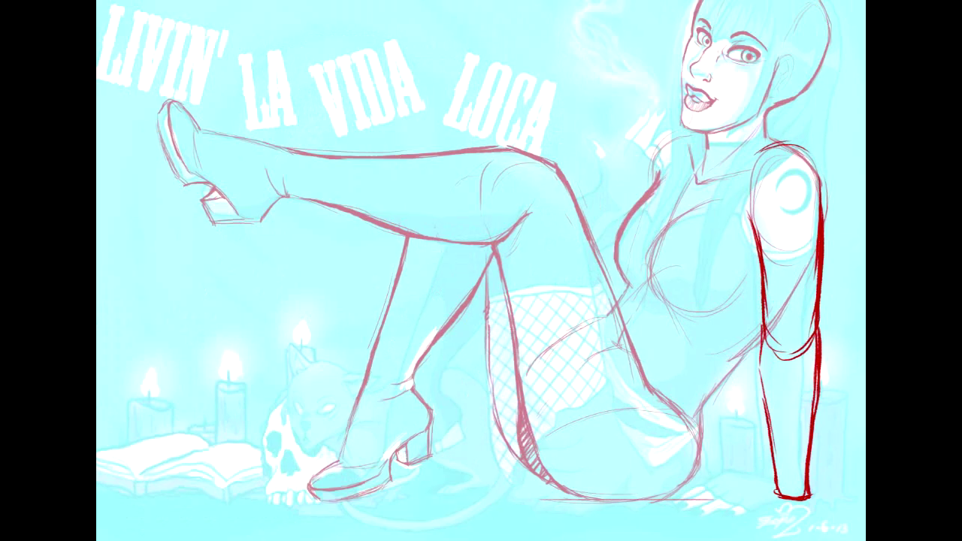
{"action": "left_click_drag", "start_coordinate": [606, 315], "coordinate": [481, 316]}
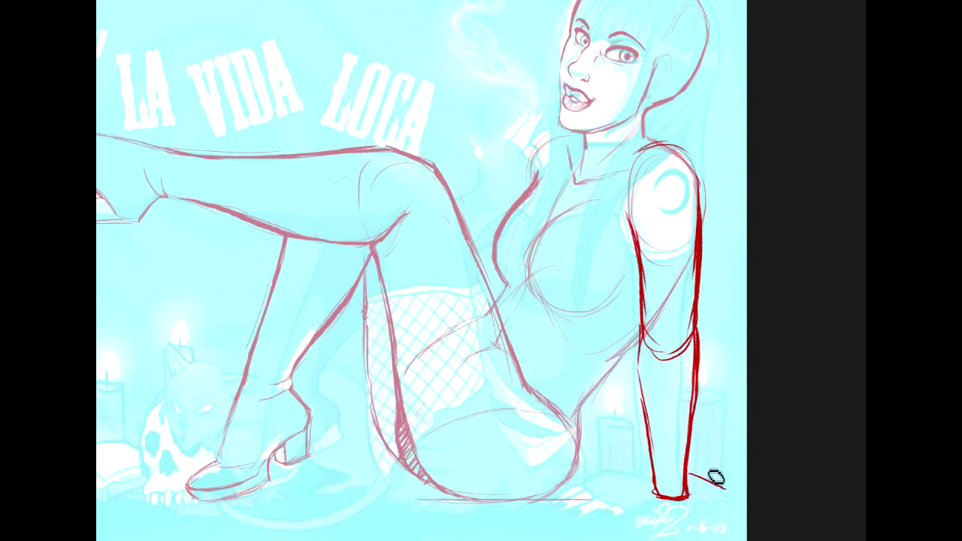
{"action": "left_click_drag", "start_coordinate": [690, 455], "coordinate": [736, 502]}
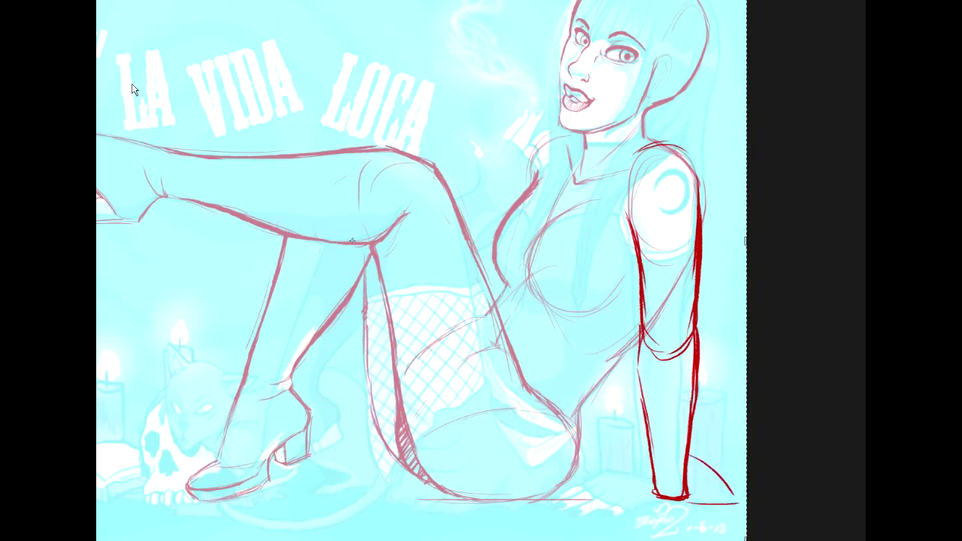
- Extend the canvas beyond the supporting arm and stretch the tint layers across the added strip
{"action": "left_click_drag", "start_coordinate": [752, 242], "coordinate": [773, 242]}
{"action": "double_click", "coordinate": [740, 276]}
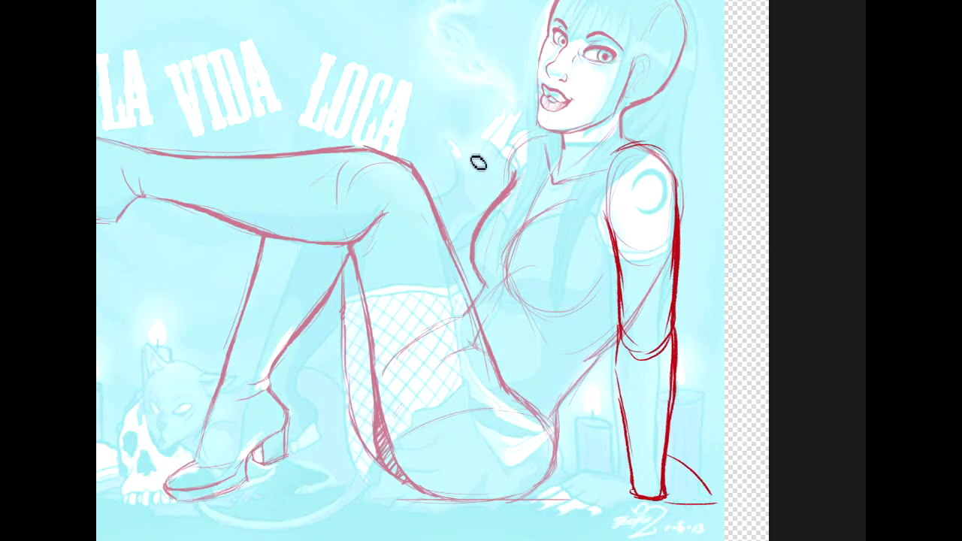
{"action": "key", "text": "ctrl+t"}
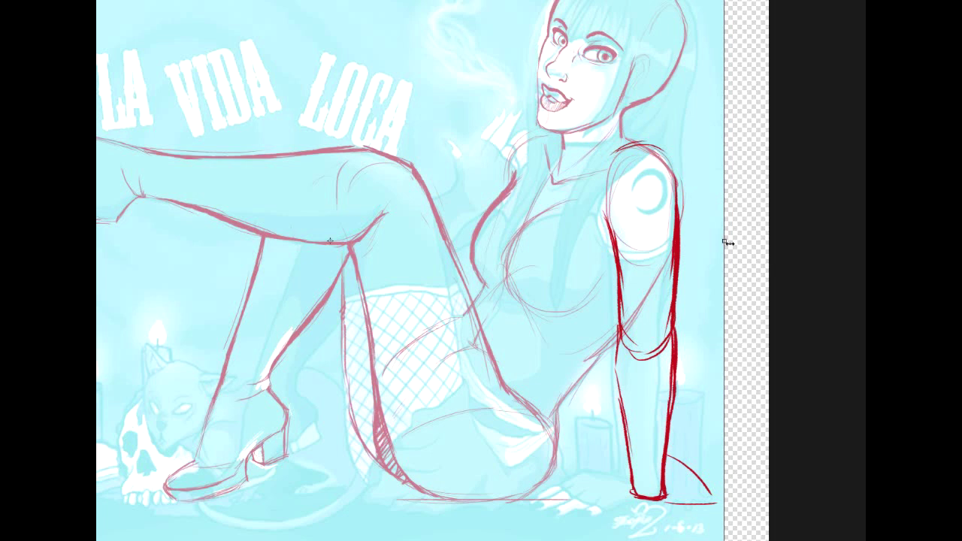
{"action": "left_click_drag", "start_coordinate": [723, 240], "coordinate": [768, 241]}
{"action": "key", "text": "Return"}
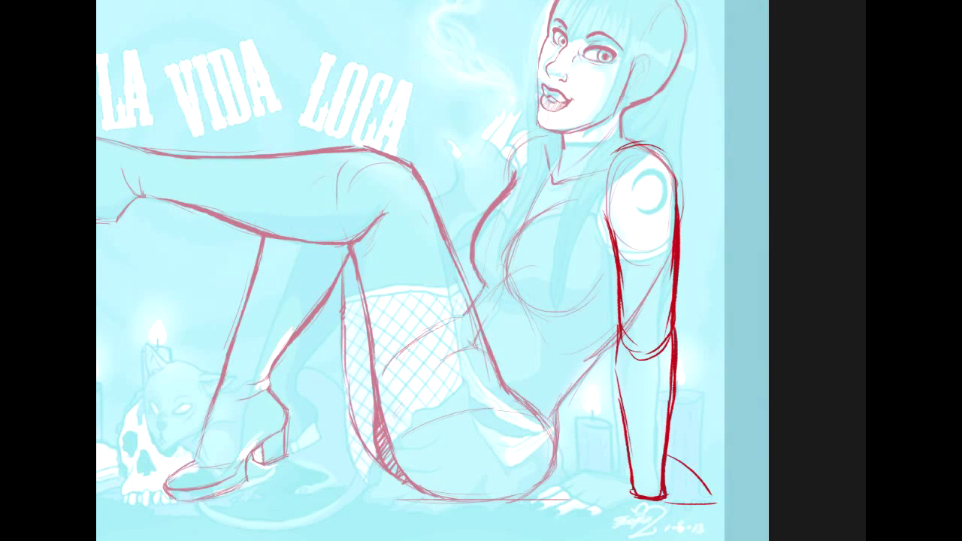
{"action": "key", "text": "ctrl+t"}
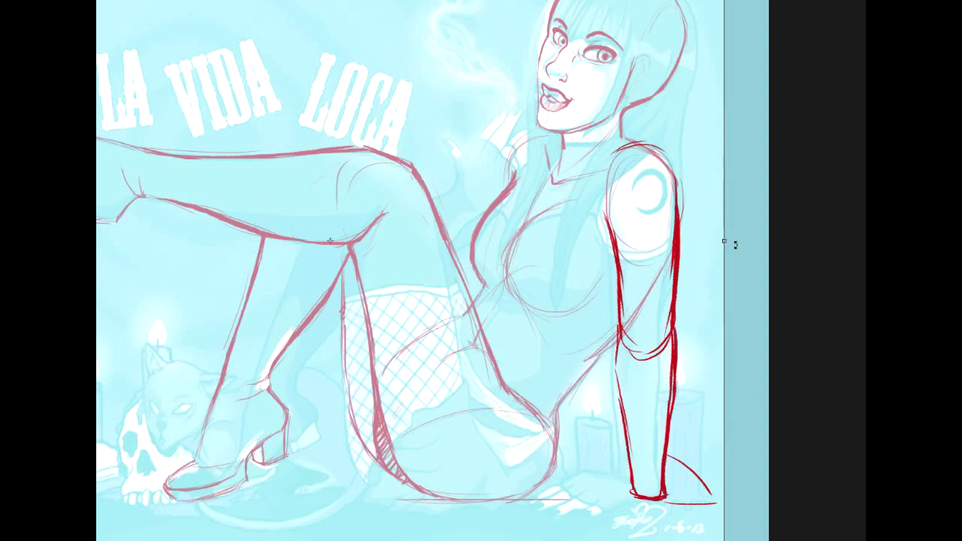
{"action": "left_click_drag", "start_coordinate": [724, 241], "coordinate": [768, 240]}
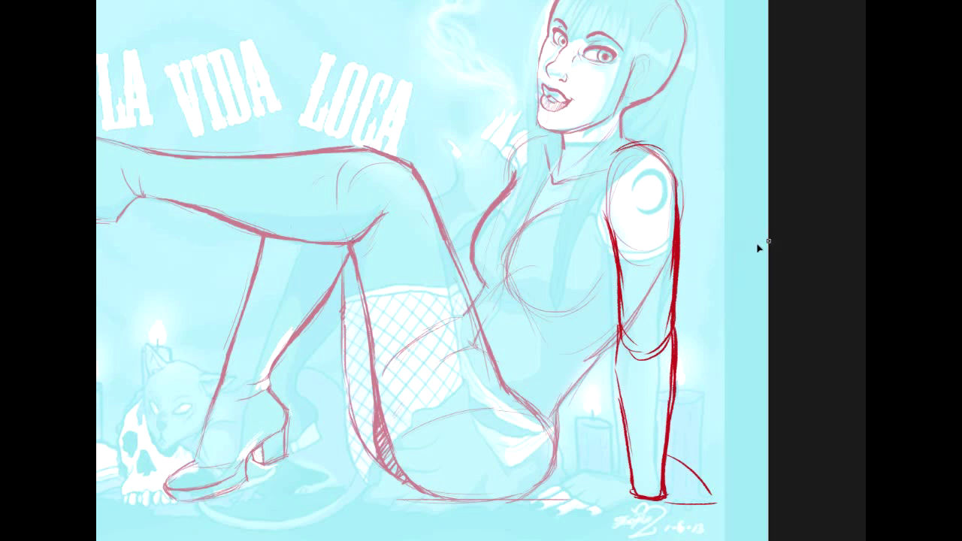
{"action": "key", "text": "Return"}
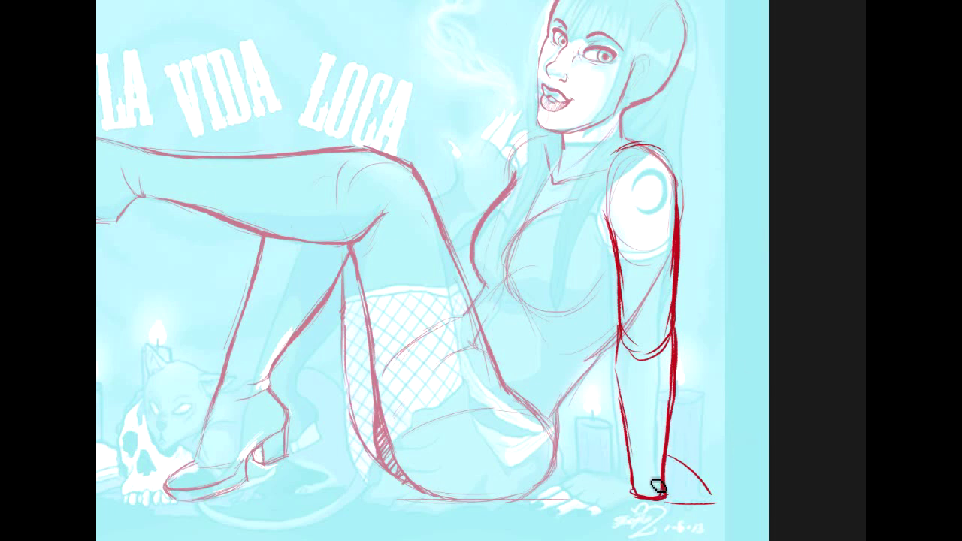
- Thicken the near shoulder's rounded outer contour in red and sketch the armpit crease running into the upper arm
{"action": "left_click_drag", "start_coordinate": [600, 212], "coordinate": [608, 223]}
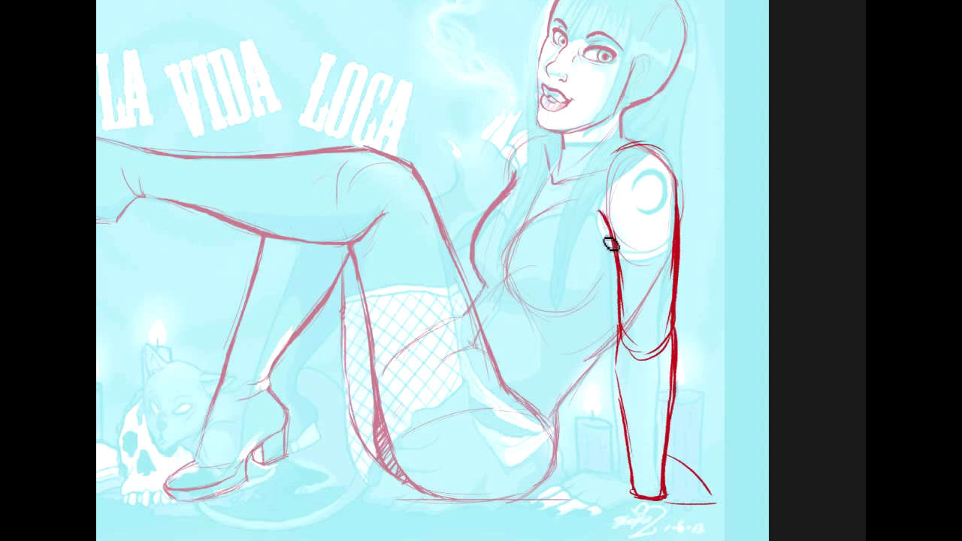
{"action": "mouse_move", "coordinate": [626, 147]}
{"action": "left_mouse_down"}
{"action": "mouse_move", "coordinate": [666, 167]}
{"action": "mouse_move", "coordinate": [681, 220]}
{"action": "left_mouse_up"}
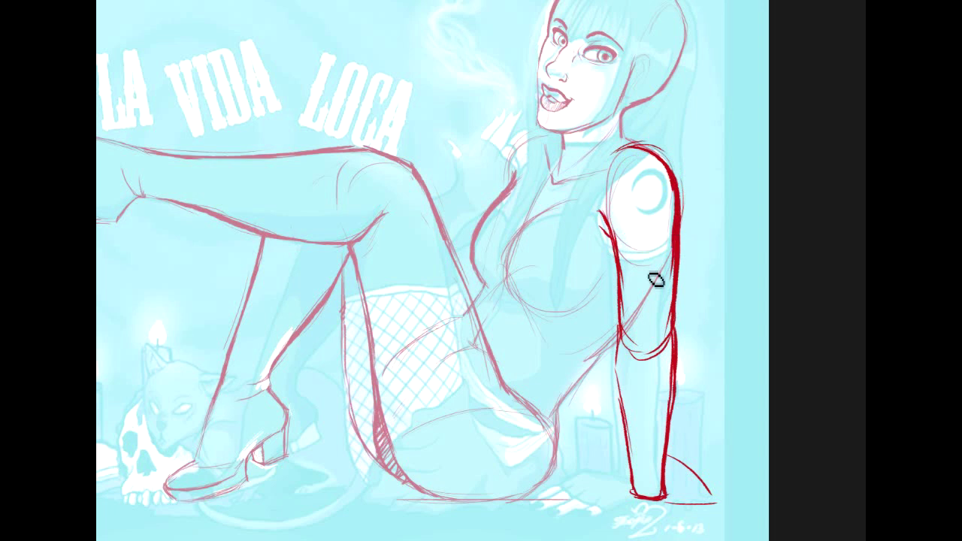
{"action": "left_click_drag", "start_coordinate": [606, 229], "coordinate": [651, 268]}
- Draw the inner elbow crease, thicken the forearm's outer edge, and erase the old elbow curve and overlapping outer upper-arm line
{"action": "left_click_drag", "start_coordinate": [622, 331], "coordinate": [628, 354]}
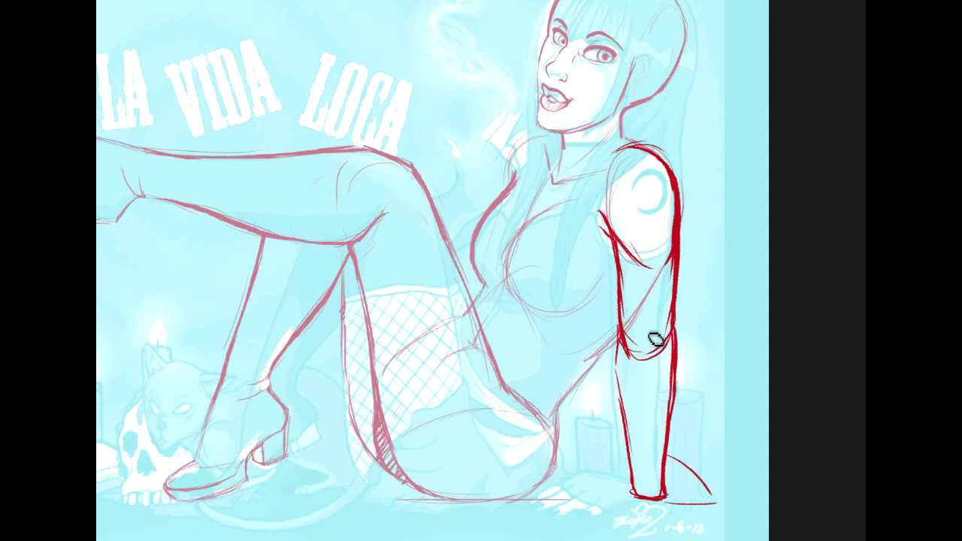
{"action": "left_click_drag", "start_coordinate": [651, 337], "coordinate": [621, 391]}
{"action": "mouse_move", "coordinate": [675, 328]}
{"action": "left_mouse_down"}
{"action": "mouse_move", "coordinate": [673, 413]}
{"action": "mouse_move", "coordinate": [689, 459]}
{"action": "mouse_move", "coordinate": [677, 414]}
{"action": "mouse_move", "coordinate": [676, 434]}
{"action": "mouse_move", "coordinate": [675, 379]}
{"action": "mouse_move", "coordinate": [671, 451]}
{"action": "mouse_move", "coordinate": [680, 423]}
{"action": "mouse_move", "coordinate": [670, 481]}
{"action": "left_mouse_up"}
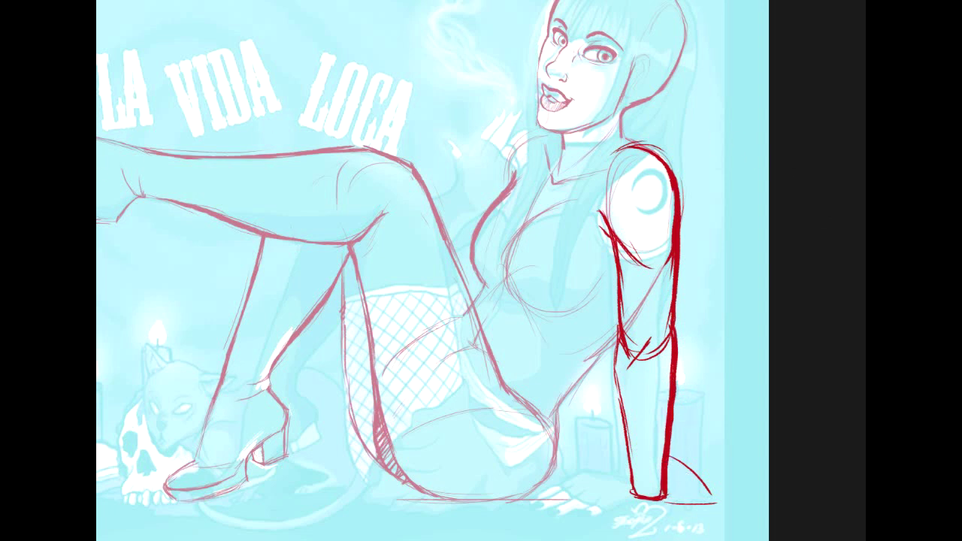
{"action": "mouse_move", "coordinate": [687, 181]}
{"action": "left_mouse_down"}
{"action": "mouse_move", "coordinate": [683, 339]}
{"action": "mouse_move", "coordinate": [684, 306]}
{"action": "mouse_move", "coordinate": [668, 311]}
{"action": "mouse_move", "coordinate": [672, 335]}
{"action": "mouse_move", "coordinate": [646, 373]}
{"action": "mouse_move", "coordinate": [664, 355]}
{"action": "mouse_move", "coordinate": [671, 324]}
{"action": "mouse_move", "coordinate": [657, 364]}
{"action": "left_mouse_up"}
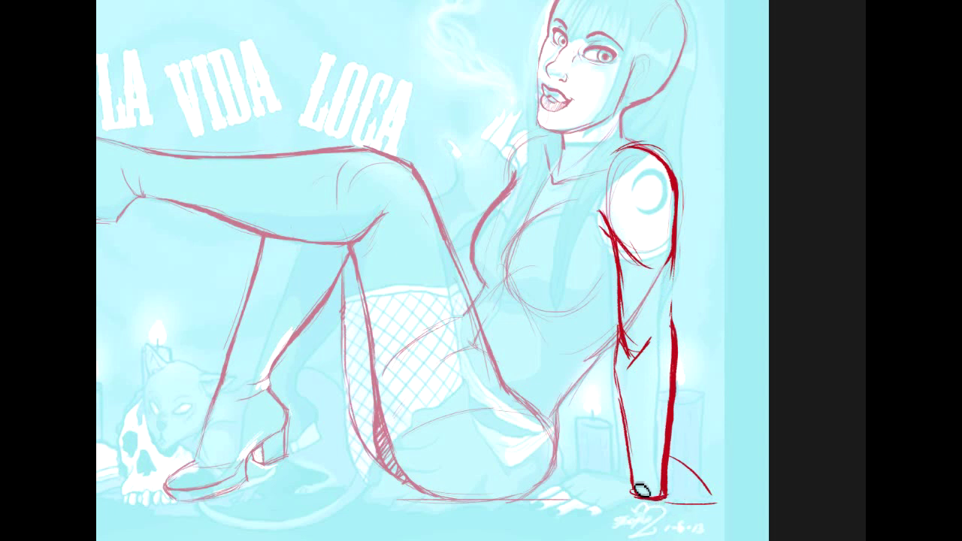
- Sketch the supporting hand's wrist, palm base, thumb and extended fingers flat along the ground in red
{"action": "mouse_move", "coordinate": [641, 450]}
{"action": "left_mouse_down"}
{"action": "mouse_move", "coordinate": [662, 505]}
{"action": "mouse_move", "coordinate": [685, 504]}
{"action": "mouse_move", "coordinate": [691, 474]}
{"action": "mouse_move", "coordinate": [681, 484]}
{"action": "mouse_move", "coordinate": [669, 470]}
{"action": "mouse_move", "coordinate": [733, 498]}
{"action": "left_mouse_up"}
{"action": "mouse_move", "coordinate": [667, 501]}
{"action": "left_mouse_down"}
{"action": "mouse_move", "coordinate": [739, 500]}
{"action": "mouse_move", "coordinate": [730, 500]}
{"action": "left_mouse_up"}
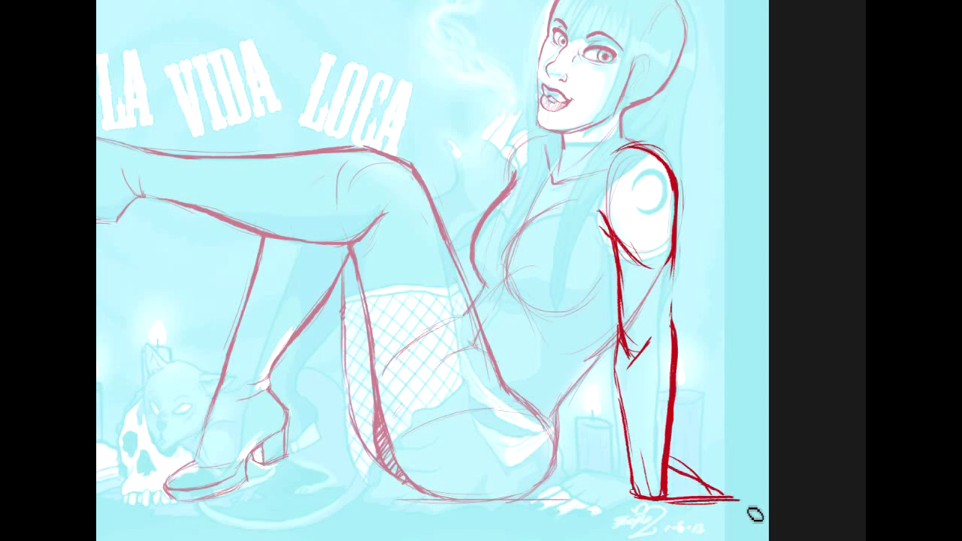
{"action": "mouse_move", "coordinate": [669, 492]}
{"action": "left_mouse_down"}
{"action": "mouse_move", "coordinate": [691, 510]}
{"action": "mouse_move", "coordinate": [690, 495]}
{"action": "mouse_move", "coordinate": [674, 502]}
{"action": "mouse_move", "coordinate": [717, 503]}
{"action": "left_mouse_up"}
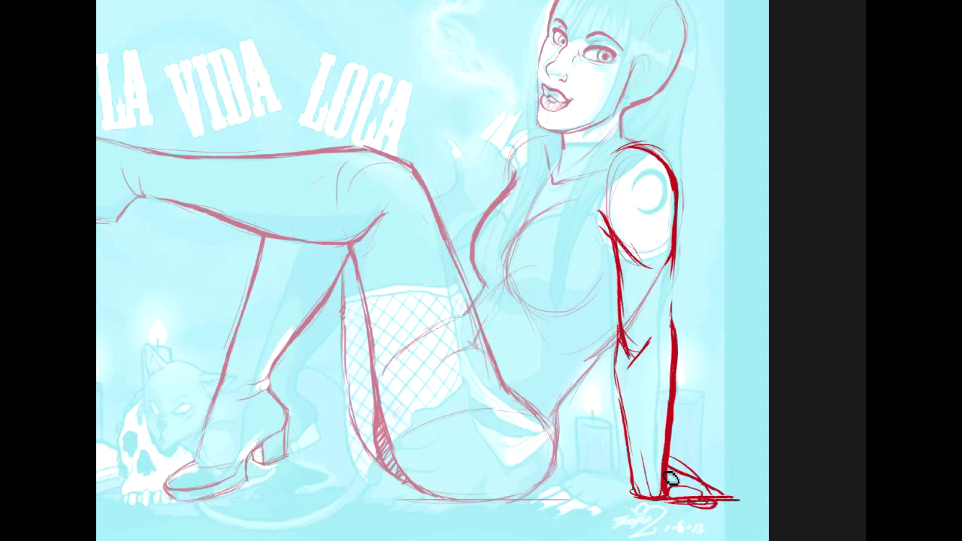
{"action": "left_click_drag", "start_coordinate": [676, 468], "coordinate": [705, 479]}
{"action": "mouse_move", "coordinate": [633, 473]}
{"action": "left_mouse_down"}
{"action": "mouse_move", "coordinate": [639, 508]}
{"action": "mouse_move", "coordinate": [681, 508]}
{"action": "mouse_move", "coordinate": [636, 456]}
{"action": "left_mouse_up"}
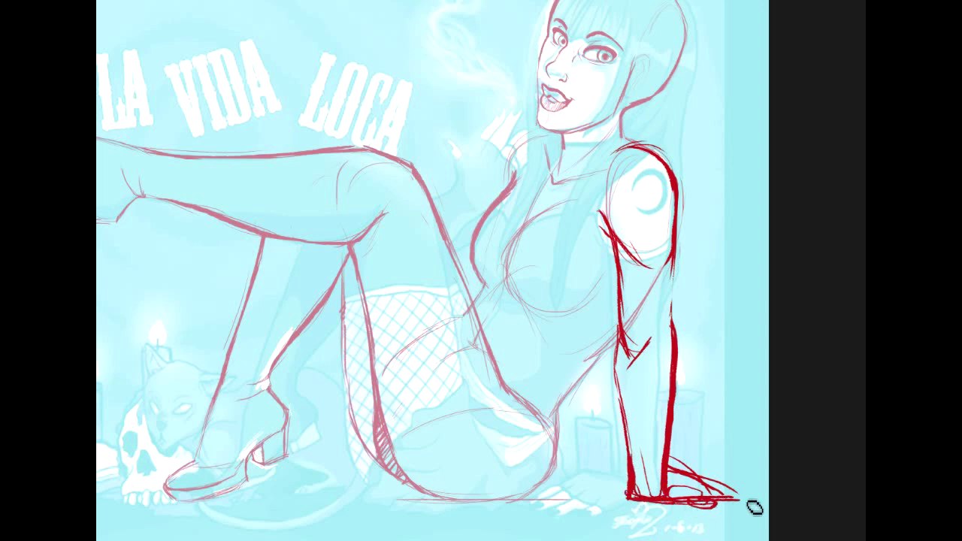
{"action": "left_click_drag", "start_coordinate": [721, 495], "coordinate": [755, 504]}
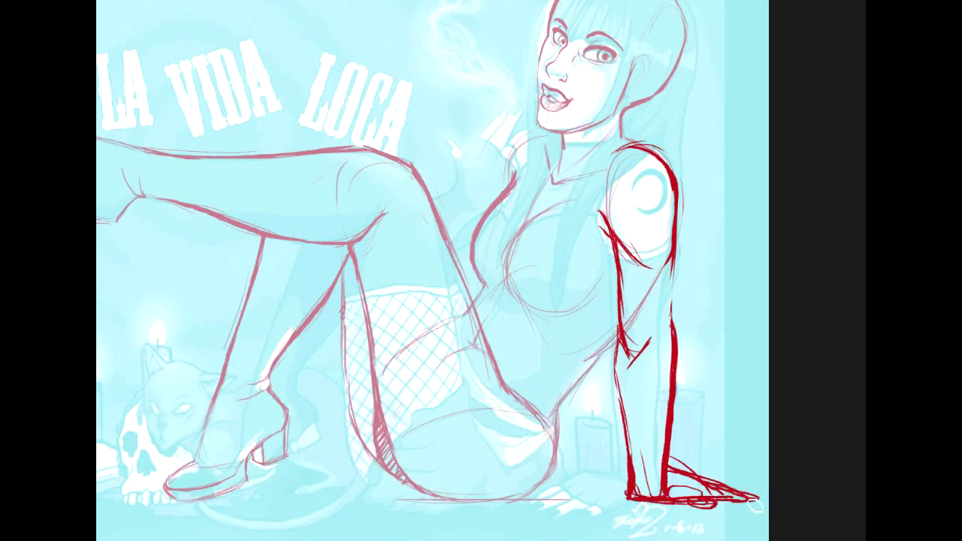
- Redraw the outer upper-arm line down to the forearm and tidy the strokes at the inner elbow
{"action": "scroll", "coordinate": [481, 271], "scroll_direction": "left", "scroll_amount": 3}
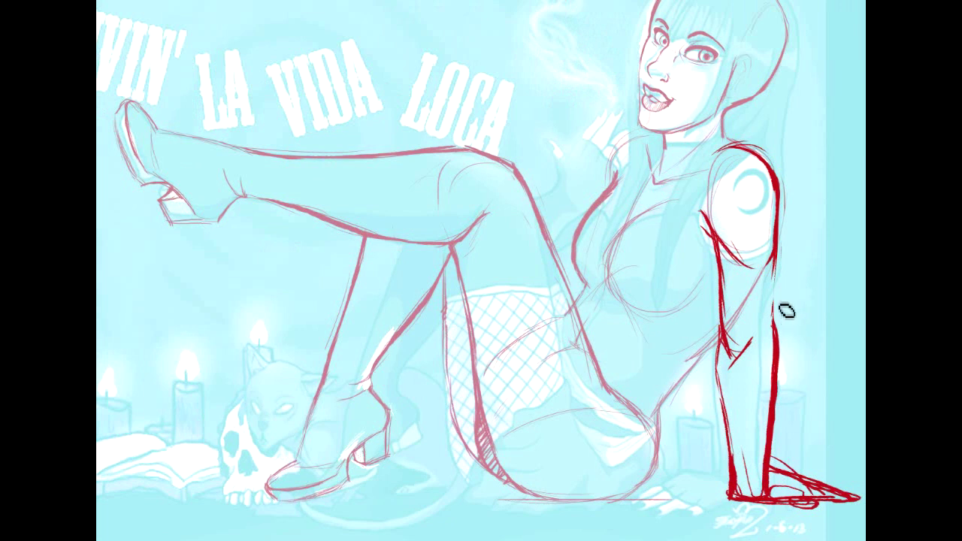
{"action": "mouse_move", "coordinate": [778, 269]}
{"action": "left_mouse_down"}
{"action": "mouse_move", "coordinate": [778, 329]}
{"action": "mouse_move", "coordinate": [721, 390]}
{"action": "mouse_move", "coordinate": [723, 341]}
{"action": "mouse_move", "coordinate": [719, 376]}
{"action": "left_mouse_up"}
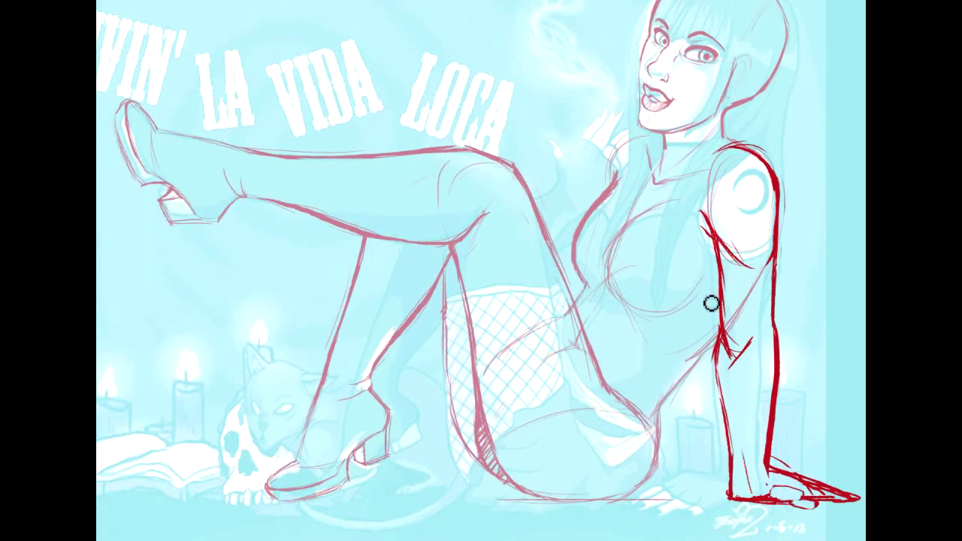
{"action": "left_click_drag", "start_coordinate": [738, 333], "coordinate": [738, 339]}
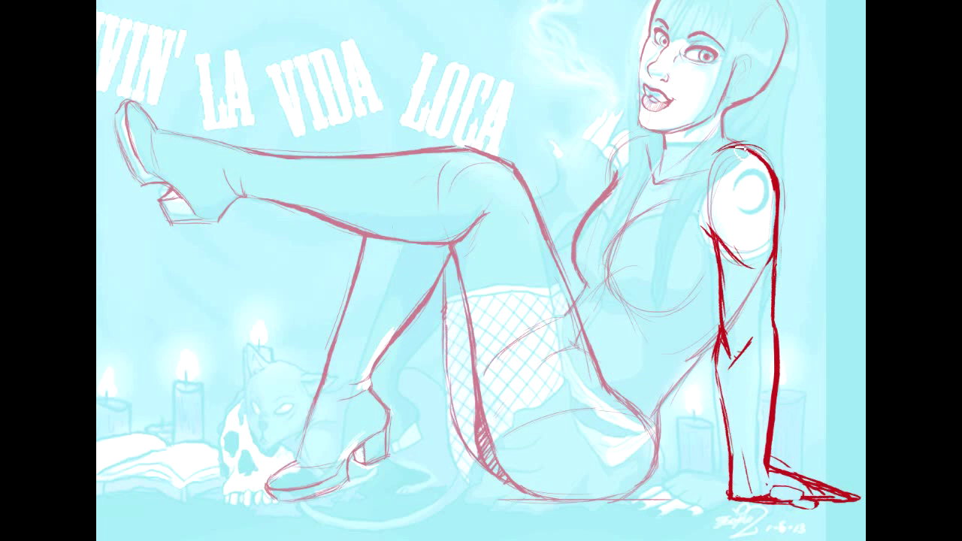
- Erase the stray construction strokes across the near shoulder and the armpit crease
{"action": "left_click_drag", "start_coordinate": [716, 159], "coordinate": [769, 267]}
{"action": "mouse_move", "coordinate": [723, 213]}
{"action": "left_mouse_down"}
{"action": "mouse_move", "coordinate": [774, 270]}
{"action": "mouse_move", "coordinate": [750, 234]}
{"action": "left_mouse_up"}
{"action": "left_click_drag", "start_coordinate": [711, 164], "coordinate": [770, 262]}
{"action": "mouse_move", "coordinate": [707, 193]}
{"action": "left_mouse_down"}
{"action": "mouse_move", "coordinate": [749, 241]}
{"action": "mouse_move", "coordinate": [744, 263]}
{"action": "mouse_move", "coordinate": [772, 283]}
{"action": "mouse_move", "coordinate": [724, 242]}
{"action": "mouse_move", "coordinate": [753, 280]}
{"action": "mouse_move", "coordinate": [768, 268]}
{"action": "mouse_move", "coordinate": [776, 182]}
{"action": "left_mouse_up"}
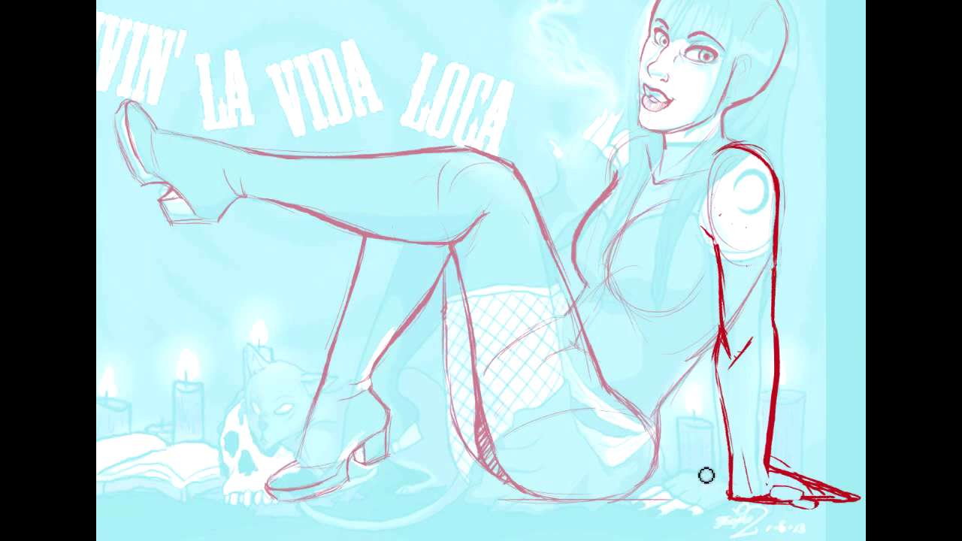
- Select the supporting hand's linework, scale it down slightly, and realign it with the wrist
{"action": "left_click_drag", "start_coordinate": [739, 505], "coordinate": [741, 509]}
{"action": "mouse_move", "coordinate": [801, 449]}
{"action": "left_mouse_down"}
{"action": "mouse_move", "coordinate": [675, 506]}
{"action": "mouse_move", "coordinate": [661, 495]}
{"action": "left_mouse_up"}
{"action": "key", "text": "ctrl+t"}
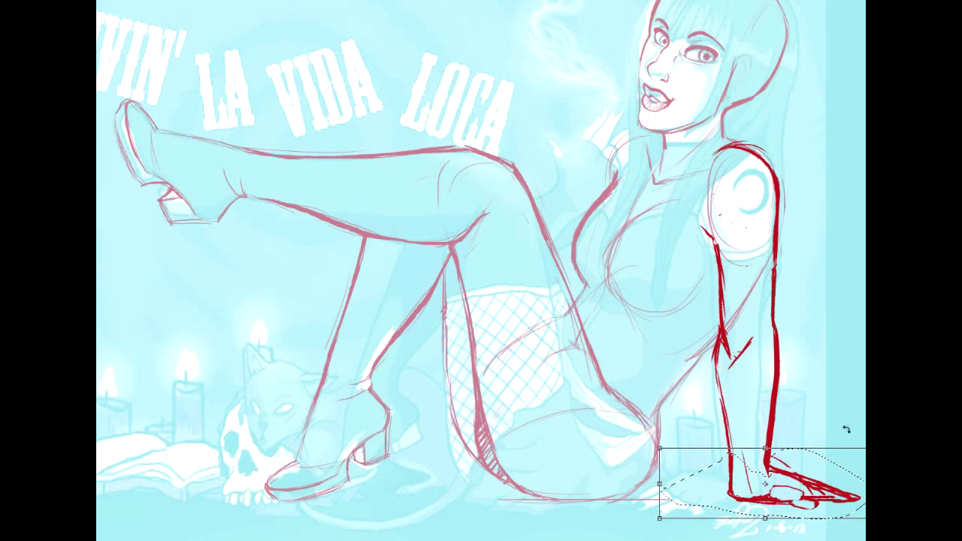
{"action": "left_click_drag", "start_coordinate": [860, 455], "coordinate": [857, 454]}
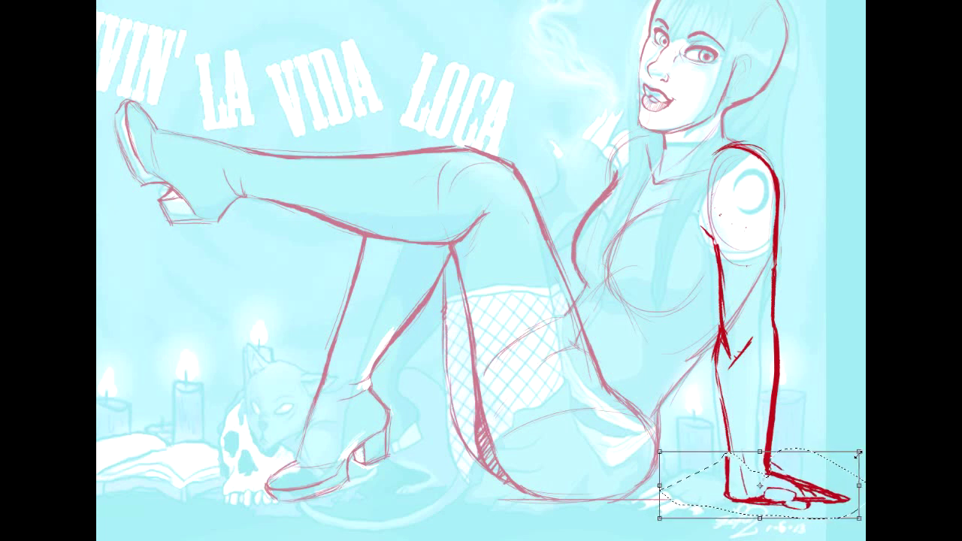
{"action": "left_click_drag", "start_coordinate": [798, 510], "coordinate": [802, 511]}
{"action": "key", "text": "Return"}
{"action": "key", "text": "ctrl+d"}
- Select the arm linework from shoulder to wrist, narrow it slightly, and stretch it down to meet the hand
{"action": "mouse_move", "coordinate": [688, 277]}
{"action": "left_mouse_down"}
{"action": "mouse_move", "coordinate": [704, 157]}
{"action": "mouse_move", "coordinate": [835, 357]}
{"action": "left_mouse_up"}
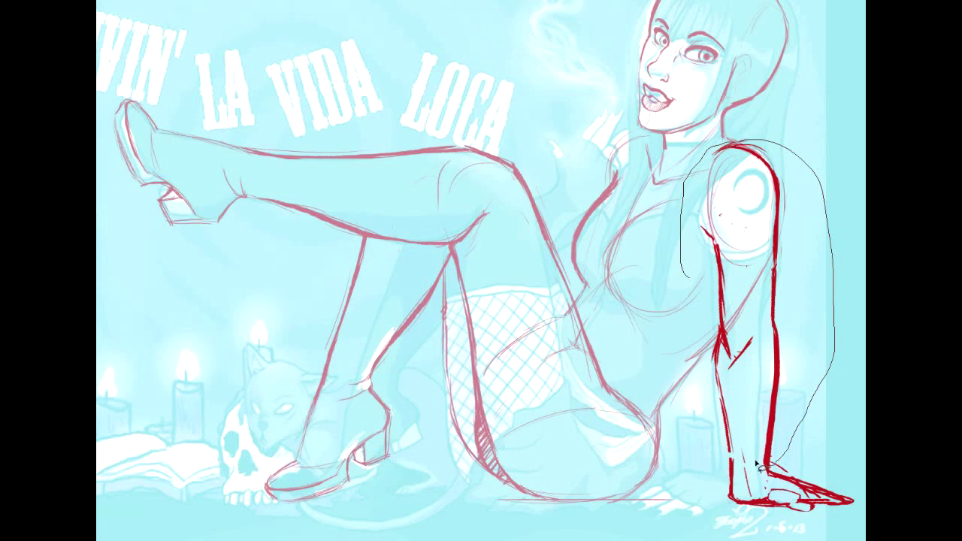
{"action": "left_click_drag", "start_coordinate": [737, 460], "coordinate": [688, 278]}
{"action": "key", "text": "ctrl+t"}
{"action": "left_click_drag", "start_coordinate": [834, 304], "coordinate": [831, 304]}
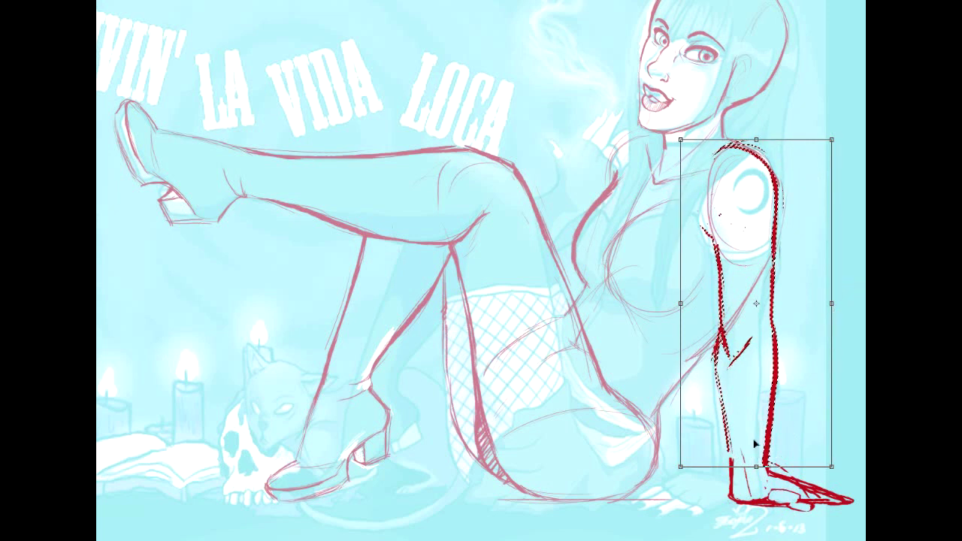
{"action": "left_click_drag", "start_coordinate": [753, 466], "coordinate": [755, 471]}
{"action": "key", "text": "Return"}
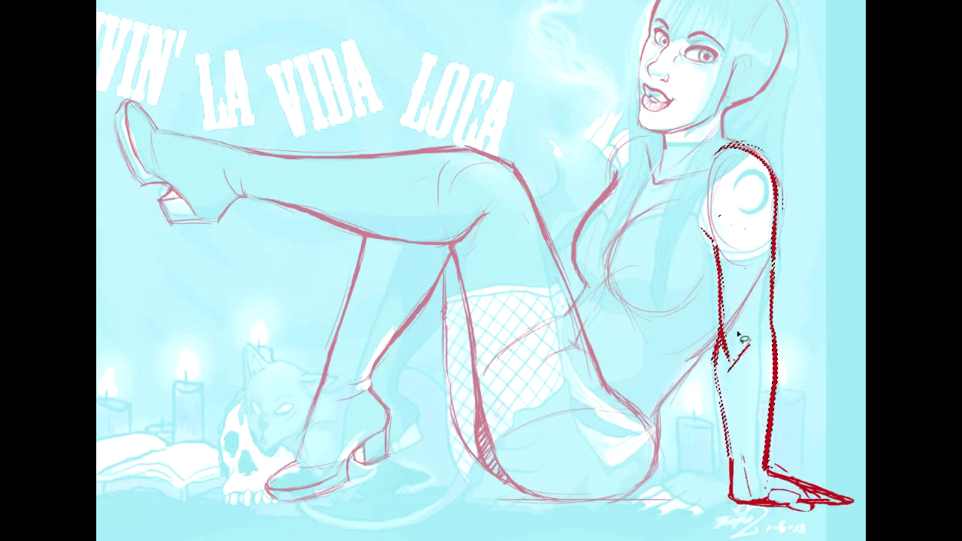
{"action": "key", "text": "ctrl+d"}
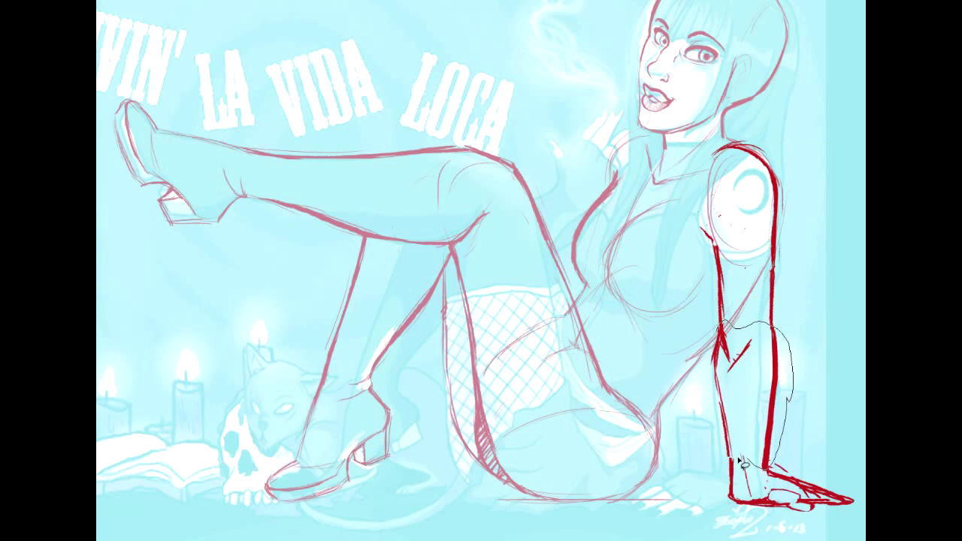
- Select the forearm linework and stretch it slightly upward at the elbow
{"action": "mouse_move", "coordinate": [705, 436]}
{"action": "left_mouse_down"}
{"action": "mouse_move", "coordinate": [745, 319]}
{"action": "mouse_move", "coordinate": [786, 347]}
{"action": "mouse_move", "coordinate": [752, 460]}
{"action": "left_mouse_up"}
{"action": "key", "text": "ctrl+t"}
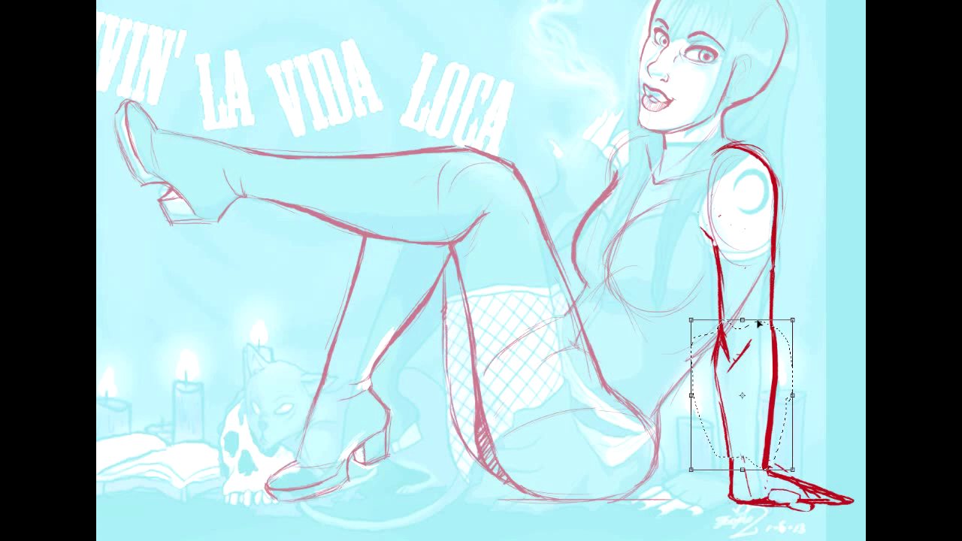
{"action": "mouse_move", "coordinate": [742, 317]}
{"action": "left_mouse_down"}
{"action": "mouse_move", "coordinate": [743, 297]}
{"action": "mouse_move", "coordinate": [742, 314]}
{"action": "left_mouse_up"}
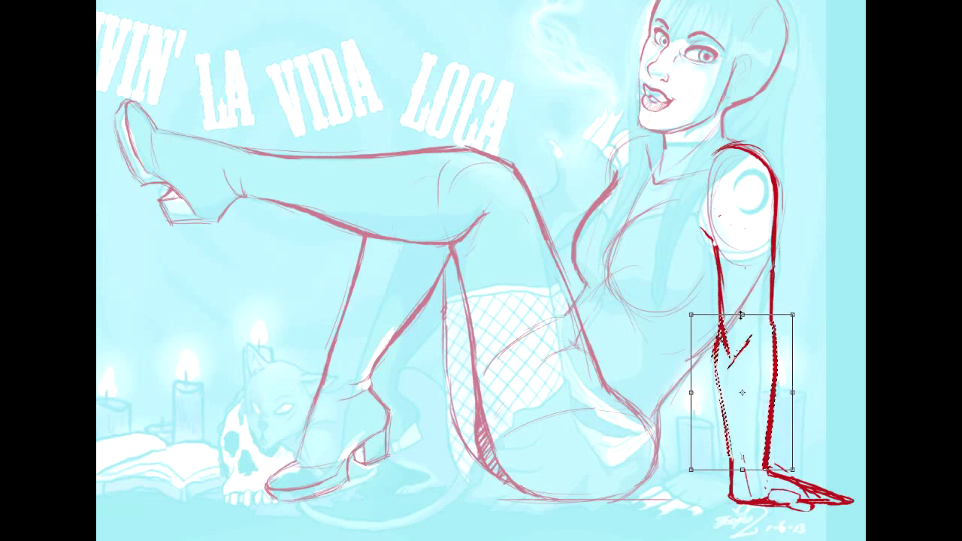
{"action": "key", "text": "Return"}
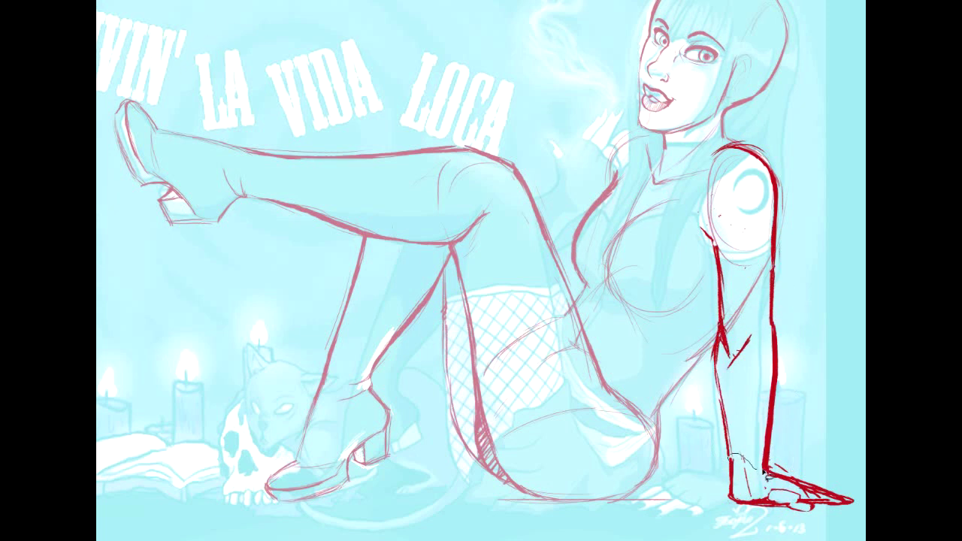
- Select the supporting hand's linework and fade it to a pale guide with a Hue/Saturation adjustment
{"action": "mouse_move", "coordinate": [847, 482]}
{"action": "left_mouse_down"}
{"action": "mouse_move", "coordinate": [699, 517]}
{"action": "mouse_move", "coordinate": [864, 490]}
{"action": "left_mouse_up"}
{"action": "key", "text": "ctrl+u"}
{"action": "left_click_drag", "start_coordinate": [274, 503], "coordinate": [313, 508]}
{"action": "left_click", "coordinate": [415, 389]}
{"action": "key", "text": "ctrl+d"}
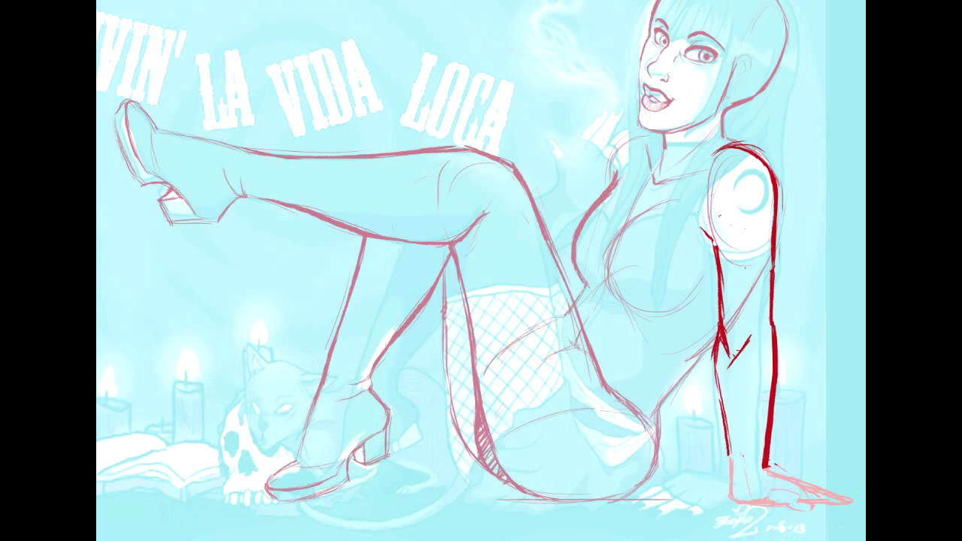
- Trace refined red contours over the faded hand for the wrist, heel of the palm and base of the thumb
{"action": "left_click_drag", "start_coordinate": [752, 161], "coordinate": [800, 485]}
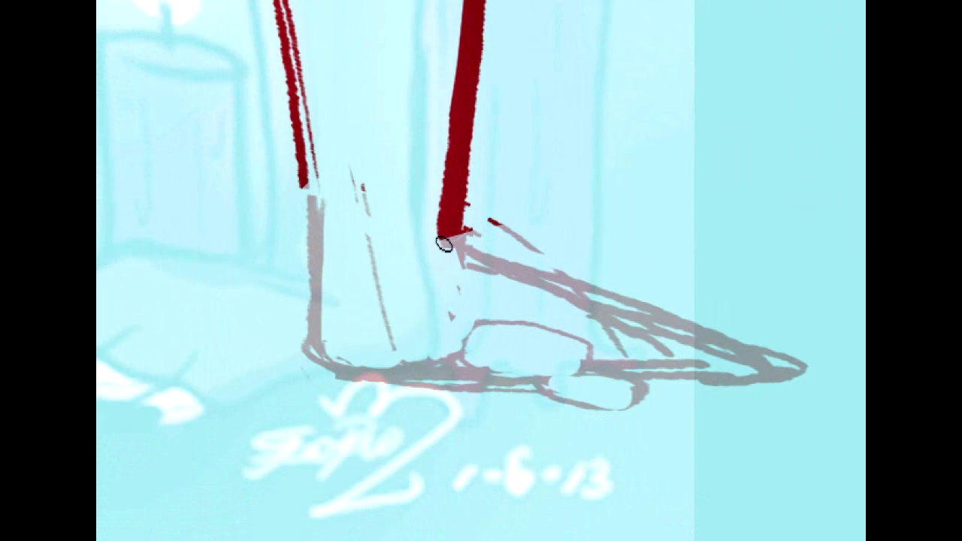
{"action": "left_click_drag", "start_coordinate": [314, 275], "coordinate": [305, 204]}
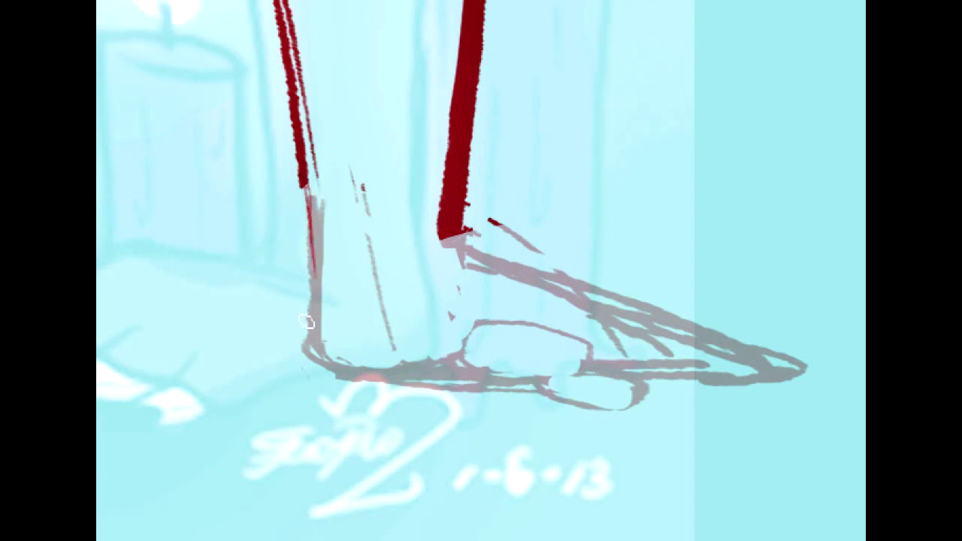
{"action": "mouse_move", "coordinate": [306, 260]}
{"action": "left_mouse_down"}
{"action": "mouse_move", "coordinate": [319, 353]}
{"action": "mouse_move", "coordinate": [334, 370]}
{"action": "left_mouse_up"}
{"action": "mouse_move", "coordinate": [386, 275]}
{"action": "left_mouse_down"}
{"action": "mouse_move", "coordinate": [398, 353]}
{"action": "mouse_move", "coordinate": [481, 380]}
{"action": "left_mouse_up"}
{"action": "mouse_move", "coordinate": [463, 256]}
{"action": "left_mouse_down"}
{"action": "mouse_move", "coordinate": [560, 306]}
{"action": "mouse_move", "coordinate": [581, 340]}
{"action": "left_mouse_up"}
{"action": "mouse_move", "coordinate": [537, 302]}
{"action": "left_mouse_down"}
{"action": "mouse_move", "coordinate": [588, 351]}
{"action": "mouse_move", "coordinate": [561, 313]}
{"action": "mouse_move", "coordinate": [576, 329]}
{"action": "mouse_move", "coordinate": [590, 356]}
{"action": "left_mouse_up"}
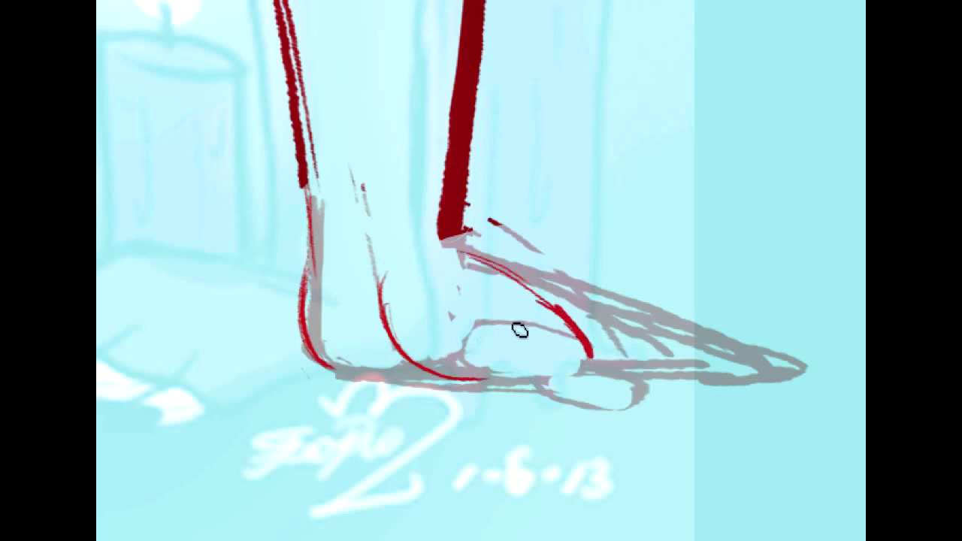
{"action": "left_click_drag", "start_coordinate": [492, 388], "coordinate": [535, 393]}
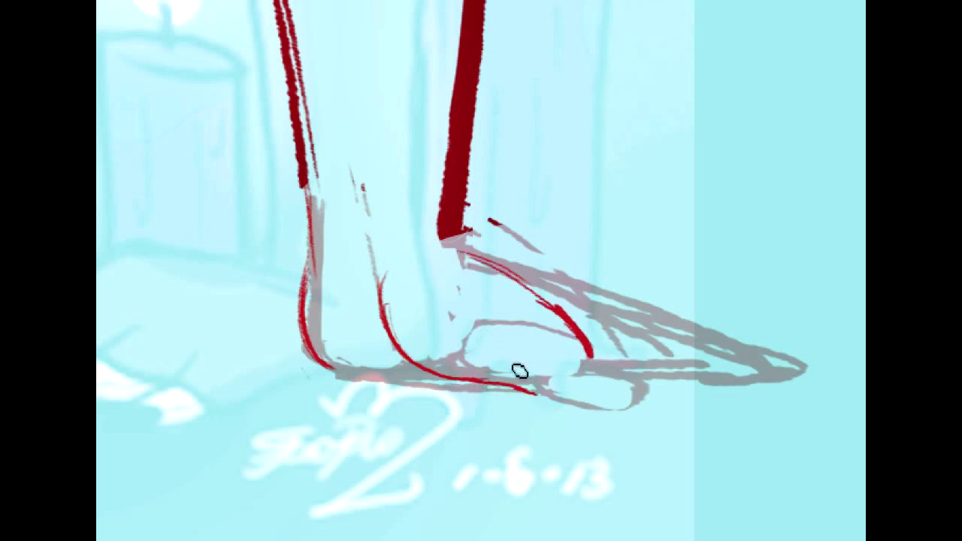
- Draw the thumb's rounded outline in red and join the palm's lower edge to it along the ground
{"action": "mouse_move", "coordinate": [515, 369]}
{"action": "left_mouse_down"}
{"action": "mouse_move", "coordinate": [570, 342]}
{"action": "mouse_move", "coordinate": [559, 344]}
{"action": "mouse_move", "coordinate": [588, 366]}
{"action": "mouse_move", "coordinate": [645, 378]}
{"action": "left_mouse_up"}
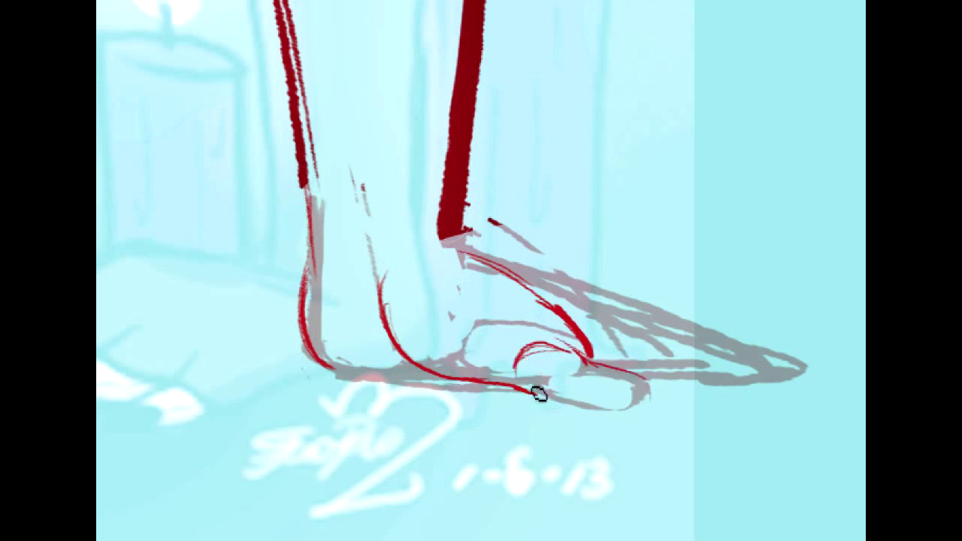
{"action": "mouse_move", "coordinate": [535, 387]}
{"action": "left_mouse_down"}
{"action": "mouse_move", "coordinate": [589, 418]}
{"action": "mouse_move", "coordinate": [632, 413]}
{"action": "left_mouse_up"}
{"action": "mouse_move", "coordinate": [609, 366]}
{"action": "left_mouse_down"}
{"action": "mouse_move", "coordinate": [656, 403]}
{"action": "mouse_move", "coordinate": [628, 414]}
{"action": "left_mouse_up"}
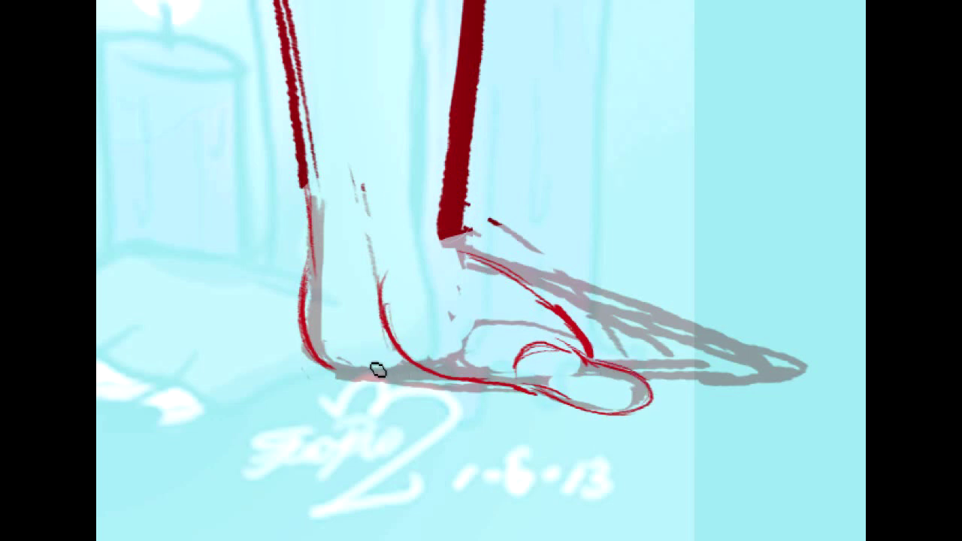
{"action": "left_click_drag", "start_coordinate": [337, 370], "coordinate": [459, 388]}
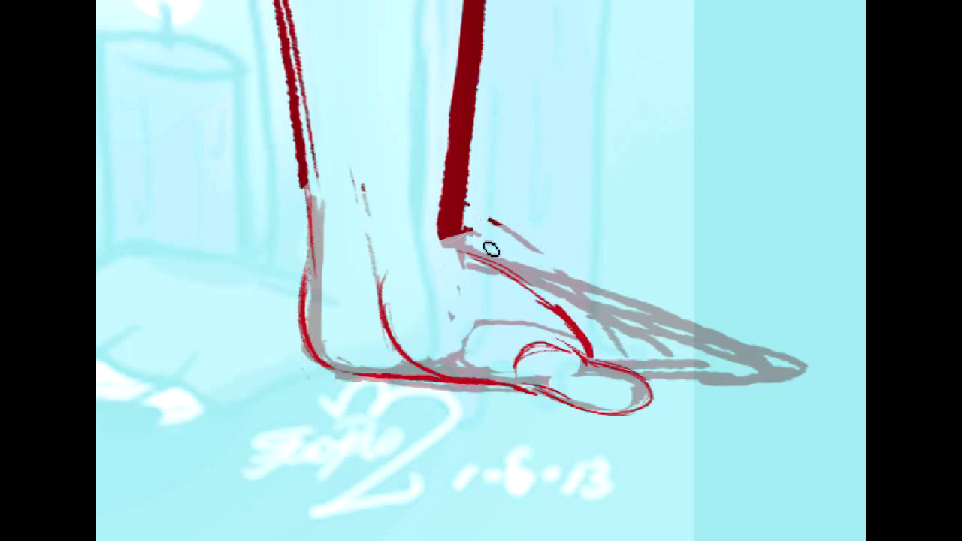
- Draw the back of the hand and the long tapering finger outline extending outward from the wrist
{"action": "mouse_move", "coordinate": [472, 238]}
{"action": "left_mouse_down"}
{"action": "mouse_move", "coordinate": [518, 263]}
{"action": "mouse_move", "coordinate": [615, 306]}
{"action": "left_mouse_up"}
{"action": "left_click_drag", "start_coordinate": [606, 361], "coordinate": [636, 351]}
{"action": "left_click_drag", "start_coordinate": [626, 312], "coordinate": [790, 363]}
{"action": "mouse_move", "coordinate": [651, 373]}
{"action": "left_mouse_down"}
{"action": "mouse_move", "coordinate": [640, 370]}
{"action": "mouse_move", "coordinate": [732, 380]}
{"action": "mouse_move", "coordinate": [789, 371]}
{"action": "mouse_move", "coordinate": [695, 381]}
{"action": "mouse_move", "coordinate": [753, 376]}
{"action": "left_mouse_up"}
{"action": "left_click_drag", "start_coordinate": [577, 284], "coordinate": [660, 316]}
{"action": "left_click_drag", "start_coordinate": [606, 298], "coordinate": [696, 333]}
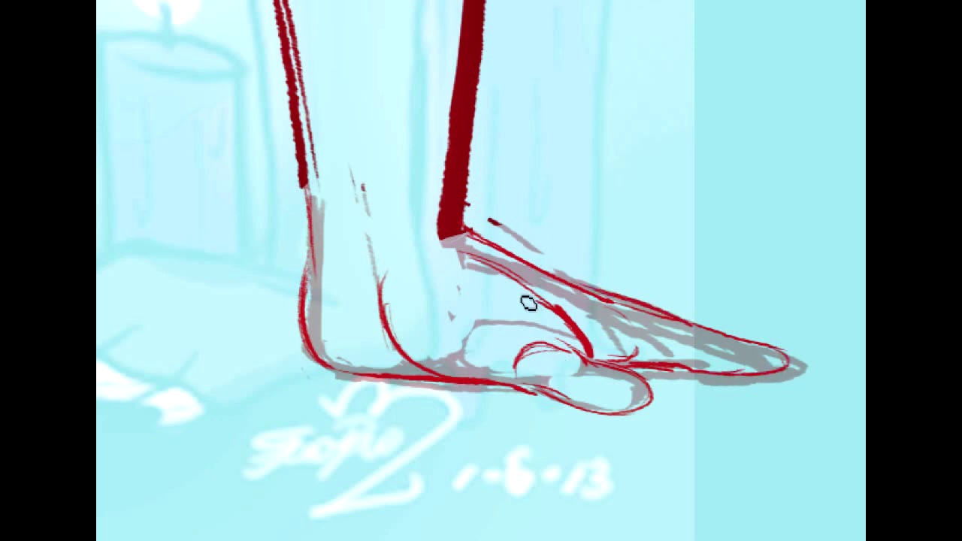
- Thicken the wrist and palm-heel contour, and erase the upper ends of the thumb-base and inner palm lines
{"action": "left_click_drag", "start_coordinate": [307, 308], "coordinate": [308, 273]}
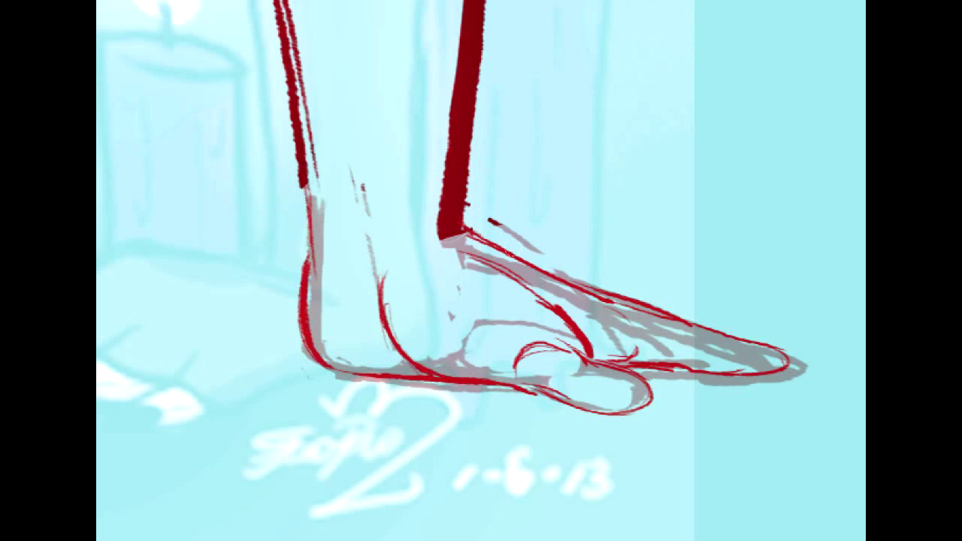
{"action": "mouse_move", "coordinate": [457, 254]}
{"action": "left_mouse_down"}
{"action": "mouse_move", "coordinate": [484, 277]}
{"action": "mouse_move", "coordinate": [522, 286]}
{"action": "mouse_move", "coordinate": [538, 307]}
{"action": "left_mouse_up"}
{"action": "mouse_move", "coordinate": [395, 283]}
{"action": "left_mouse_down"}
{"action": "mouse_move", "coordinate": [398, 320]}
{"action": "mouse_move", "coordinate": [335, 201]}
{"action": "left_mouse_up"}
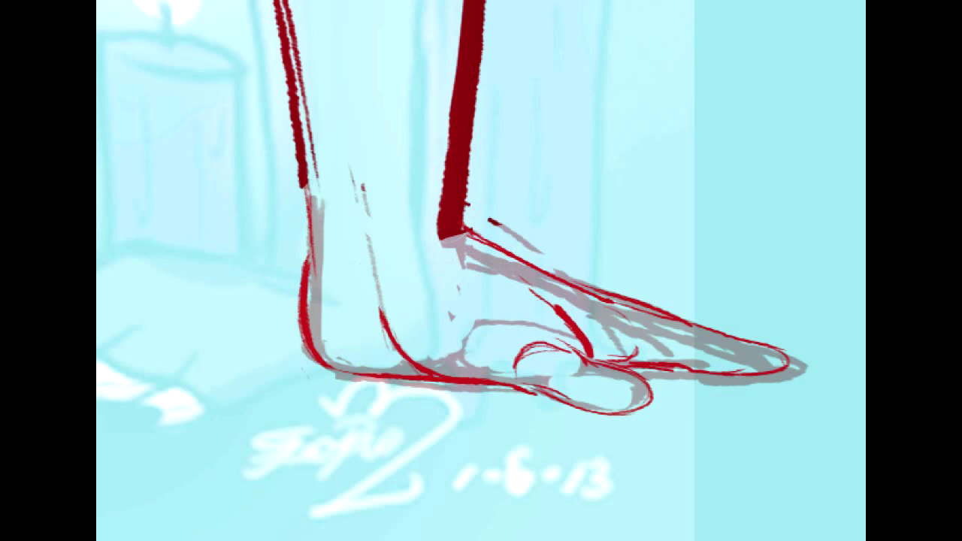
{"action": "mouse_move", "coordinate": [305, 278]}
{"action": "left_mouse_down"}
{"action": "mouse_move", "coordinate": [308, 189]}
{"action": "mouse_move", "coordinate": [303, 274]}
{"action": "left_mouse_up"}
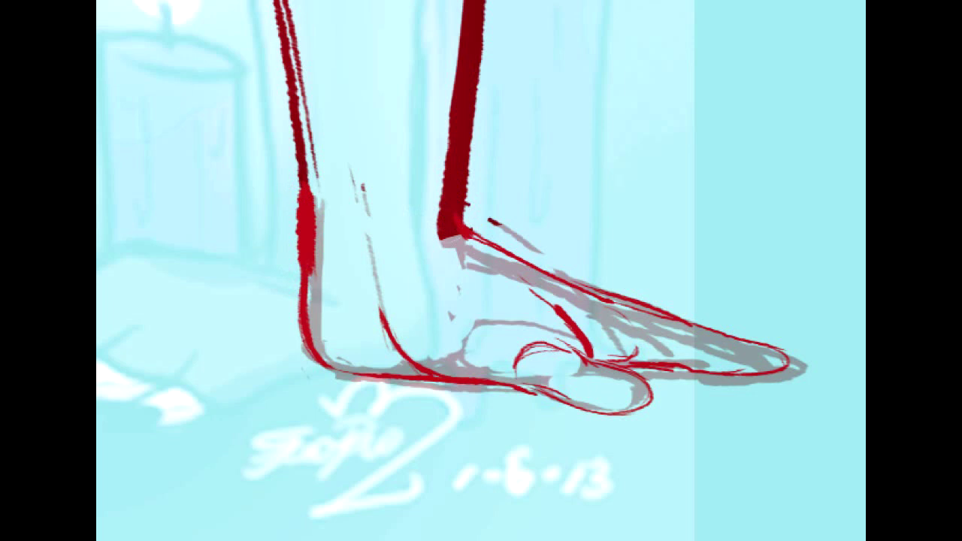
{"action": "key", "text": "ctrl+z"}
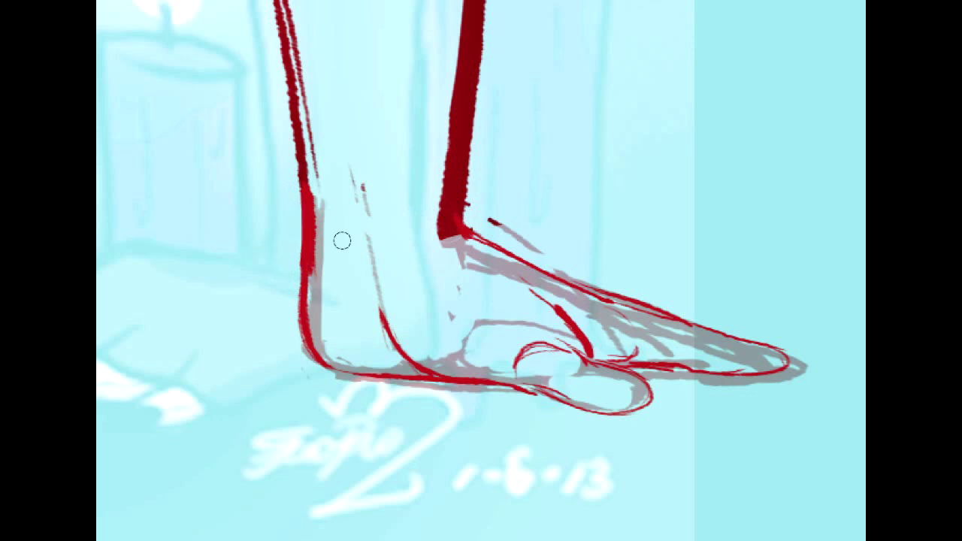
- Fill in the thumbnail as a solid red oval and shorten the long finger with a rounded tip, erasing the outline beyond it
{"action": "left_click_drag", "start_coordinate": [626, 385], "coordinate": [615, 384]}
{"action": "mouse_move", "coordinate": [780, 351]}
{"action": "left_mouse_down"}
{"action": "mouse_move", "coordinate": [807, 351]}
{"action": "mouse_move", "coordinate": [762, 346]}
{"action": "mouse_move", "coordinate": [741, 368]}
{"action": "mouse_move", "coordinate": [710, 376]}
{"action": "left_mouse_up"}
{"action": "left_click_drag", "start_coordinate": [720, 339], "coordinate": [707, 375]}
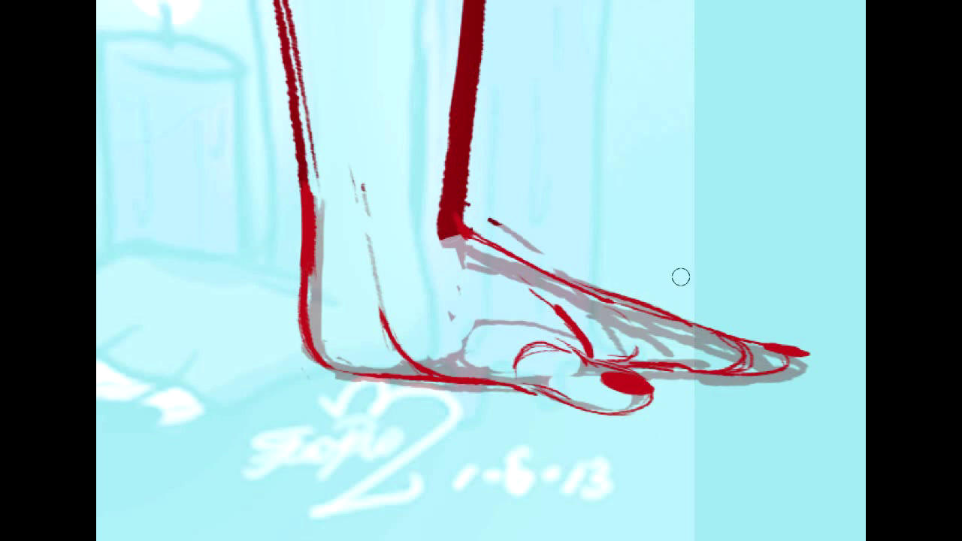
{"action": "mouse_move", "coordinate": [765, 360]}
{"action": "left_mouse_down"}
{"action": "mouse_move", "coordinate": [786, 339]}
{"action": "mouse_move", "coordinate": [793, 368]}
{"action": "left_mouse_up"}
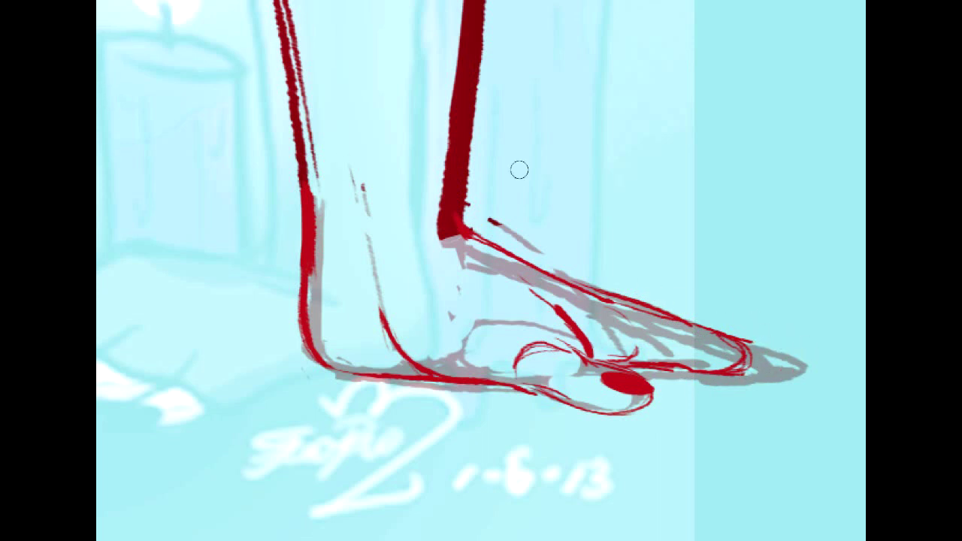
- Reinforce the back-of-hand contour from the wrist to the fingertip in red, and extend the inner wrist line with a small hooked mark
{"action": "mouse_move", "coordinate": [646, 303]}
{"action": "left_mouse_down"}
{"action": "mouse_move", "coordinate": [698, 315]}
{"action": "mouse_move", "coordinate": [747, 342]}
{"action": "left_mouse_up"}
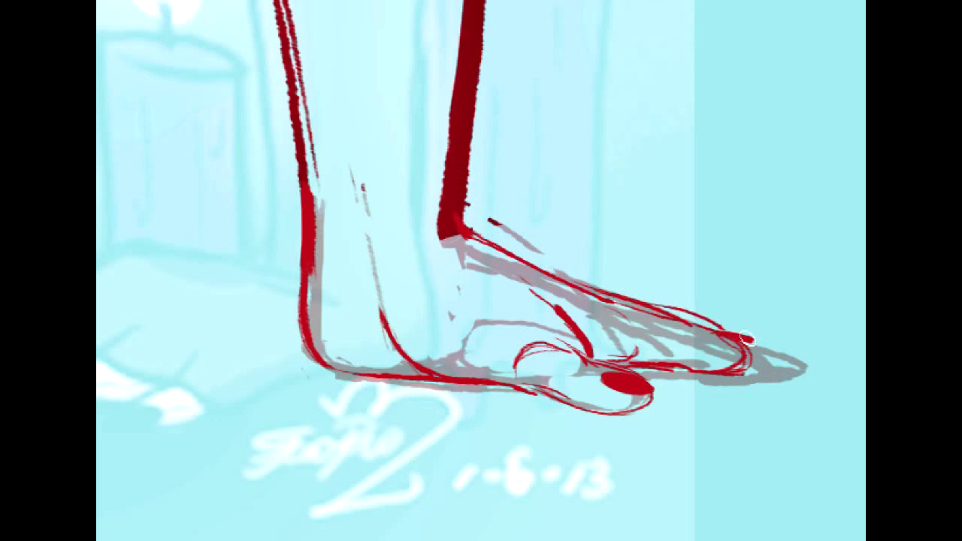
{"action": "left_click_drag", "start_coordinate": [544, 283], "coordinate": [639, 306]}
{"action": "mouse_move", "coordinate": [476, 234]}
{"action": "left_mouse_down"}
{"action": "mouse_move", "coordinate": [462, 206]}
{"action": "mouse_move", "coordinate": [470, 250]}
{"action": "left_mouse_up"}
{"action": "mouse_move", "coordinate": [358, 133]}
{"action": "left_mouse_down"}
{"action": "mouse_move", "coordinate": [375, 242]}
{"action": "mouse_move", "coordinate": [365, 254]}
{"action": "left_mouse_up"}
{"action": "left_click_drag", "start_coordinate": [474, 232], "coordinate": [576, 293]}
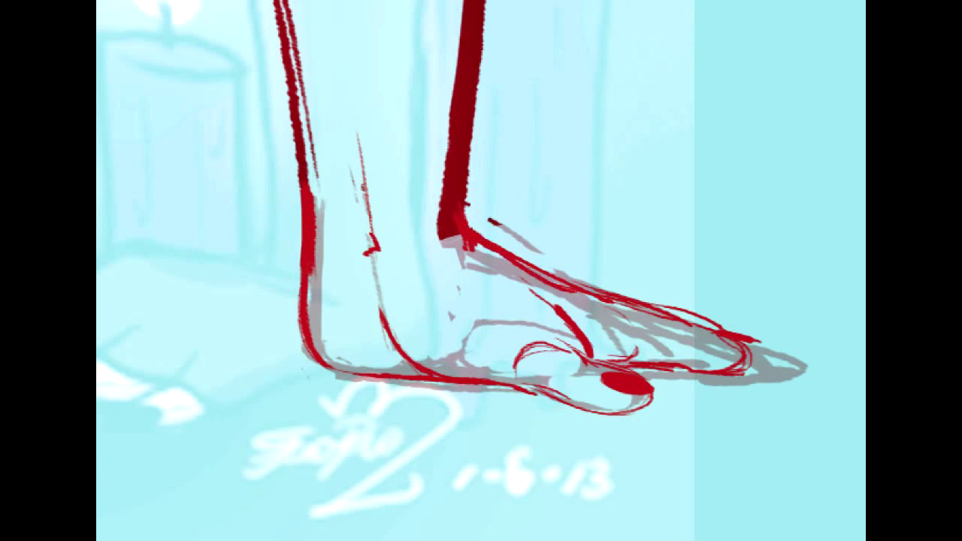
- Draw a curved red edge beneath the hand joining the thumb tip to the fingertip, and thicken the fingertip's end
{"action": "scroll", "coordinate": [481, 270], "scroll_direction": "left", "scroll_amount": 4}
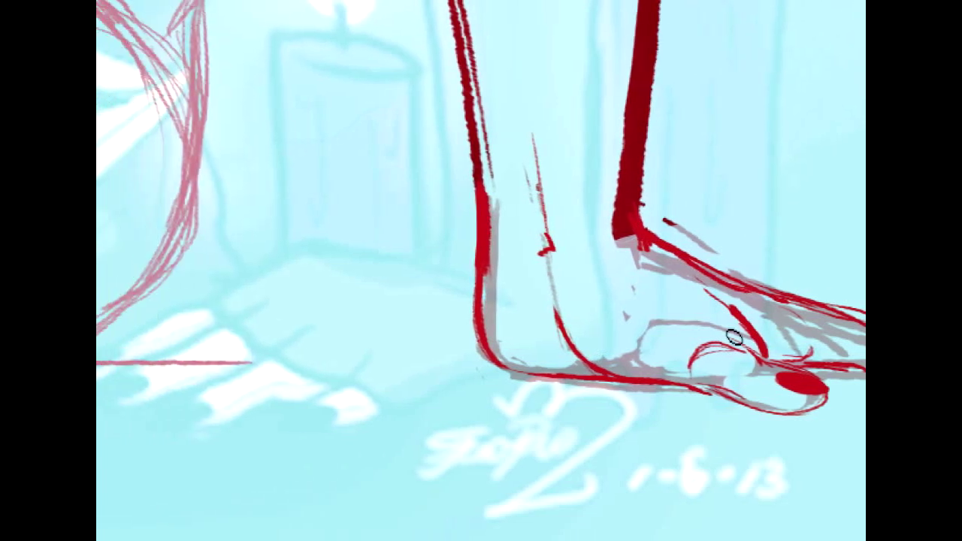
{"action": "scroll", "coordinate": [481, 271], "scroll_direction": "right", "scroll_amount": 4}
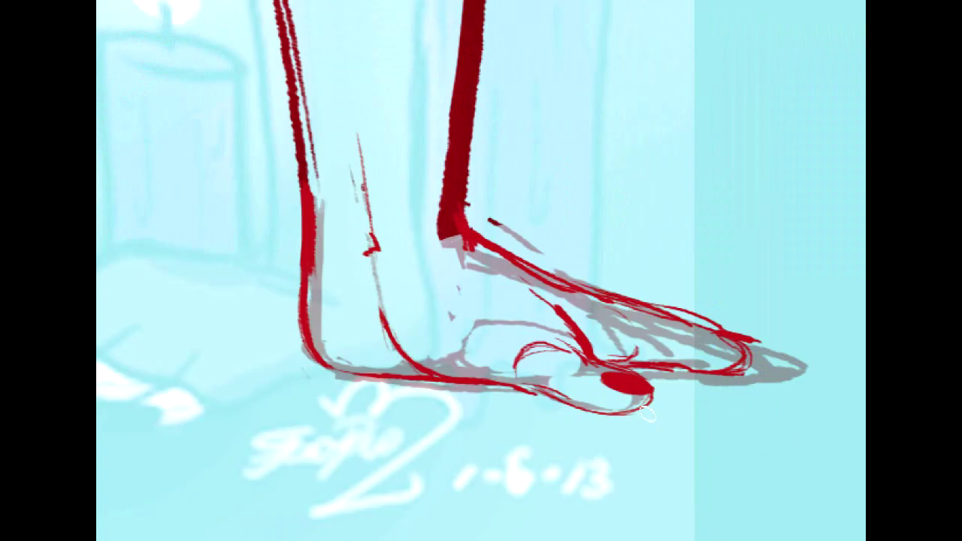
{"action": "mouse_move", "coordinate": [632, 413]}
{"action": "left_mouse_down"}
{"action": "mouse_move", "coordinate": [770, 374]}
{"action": "mouse_move", "coordinate": [747, 381]}
{"action": "left_mouse_up"}
{"action": "scroll", "coordinate": [481, 270], "scroll_direction": "up", "scroll_amount": 10}
{"action": "scroll", "coordinate": [481, 271], "scroll_direction": "down", "scroll_amount": 10}
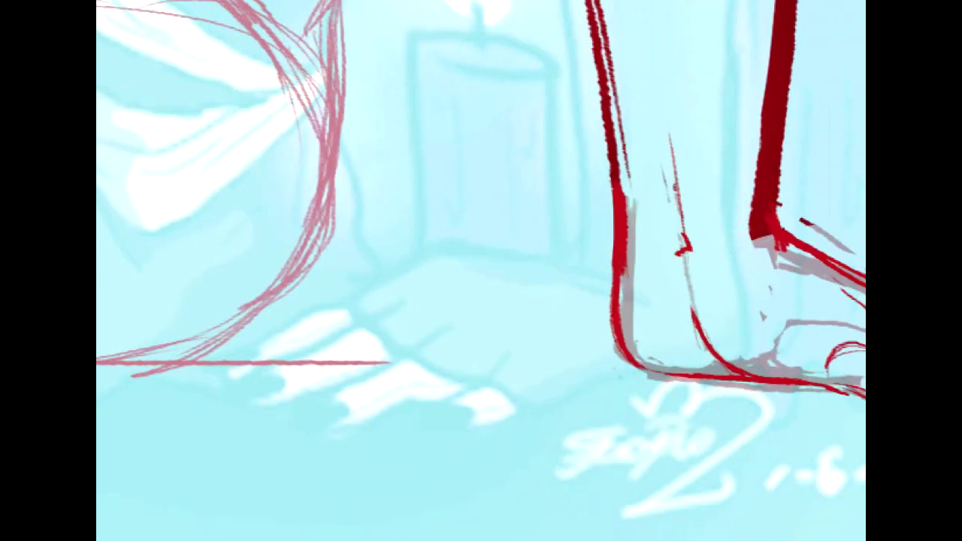
{"action": "scroll", "coordinate": [481, 270], "scroll_direction": "right", "scroll_amount": 5}
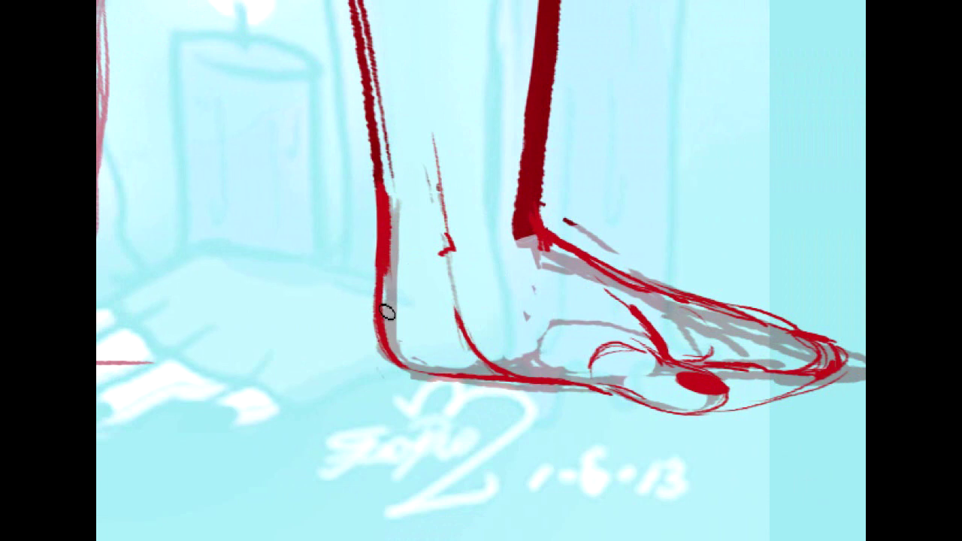
{"action": "mouse_move", "coordinate": [481, 270]}
{"action": "left_mouse_down"}
{"action": "mouse_move", "coordinate": [430, 345]}
{"action": "mouse_move", "coordinate": [406, 272]}
{"action": "mouse_move", "coordinate": [419, 271]}
{"action": "left_mouse_up"}
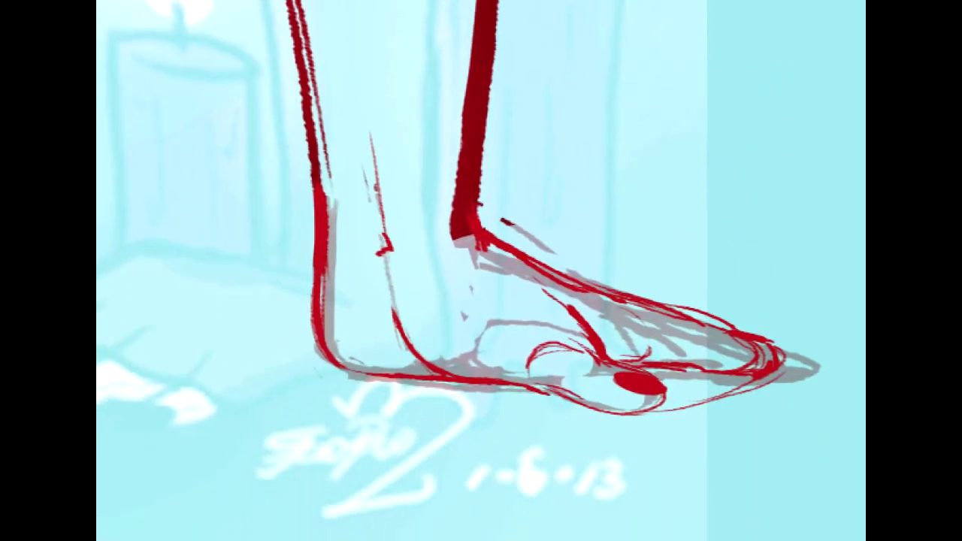
- Merge the hand lines with the layer below and add a short stroke at the inner heel-of-palm line
{"action": "key", "text": "ctrl+e"}
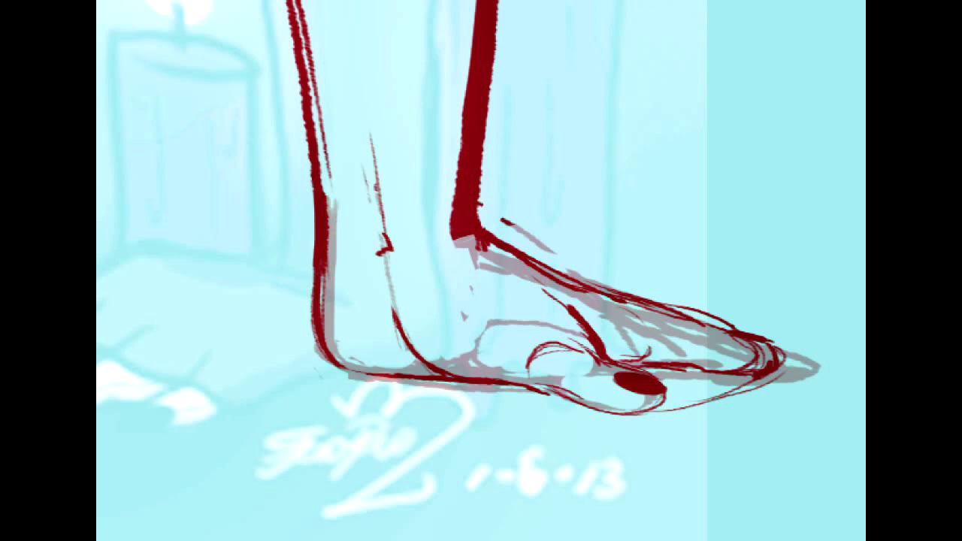
{"action": "left_click_drag", "start_coordinate": [319, 267], "coordinate": [672, 272]}
{"action": "left_click_drag", "start_coordinate": [755, 360], "coordinate": [747, 316]}
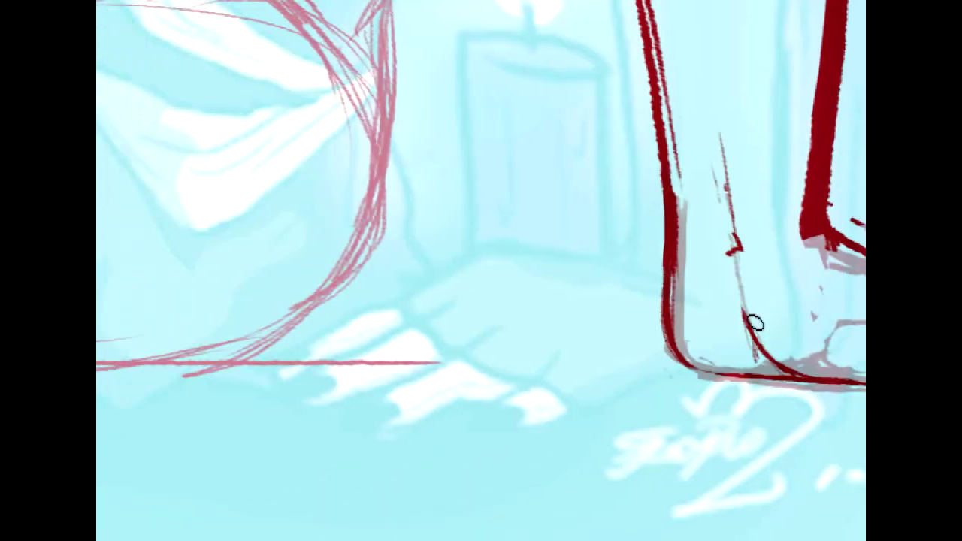
{"action": "left_click_drag", "start_coordinate": [857, 274], "coordinate": [595, 275]}
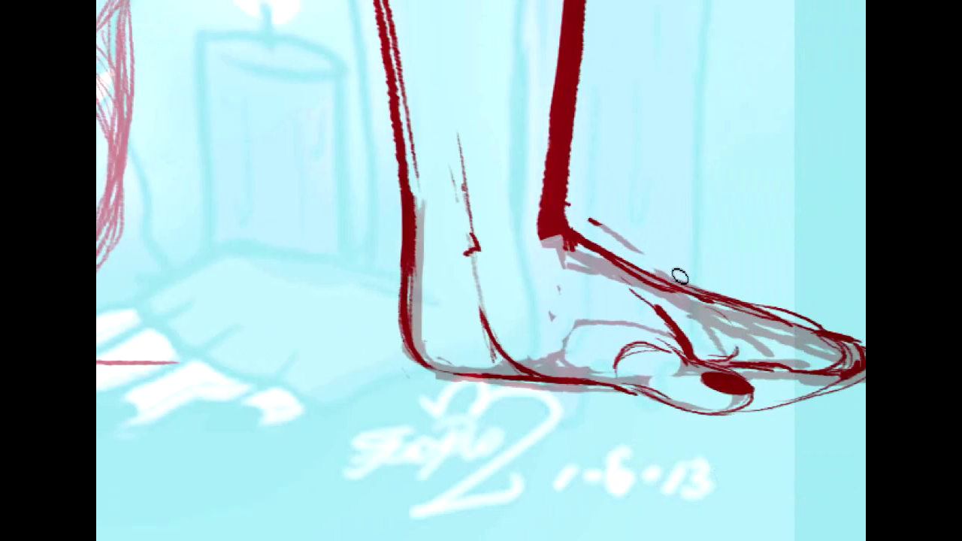
{"action": "left_click_drag", "start_coordinate": [481, 270], "coordinate": [743, 271]}
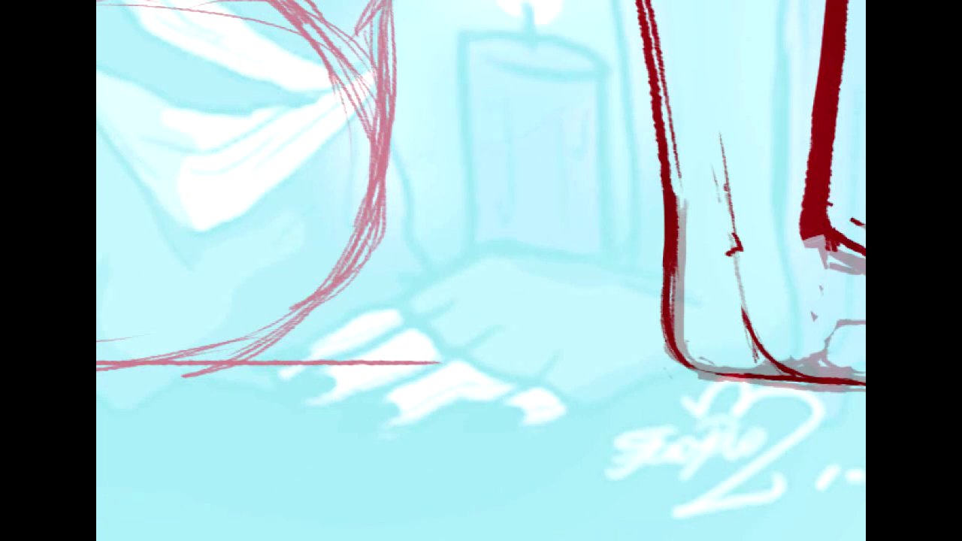
- Fade the arm and hand lines to a muted purple-grey and give the seated figure's curved body lines the same tone
{"action": "key", "text": "Left"}
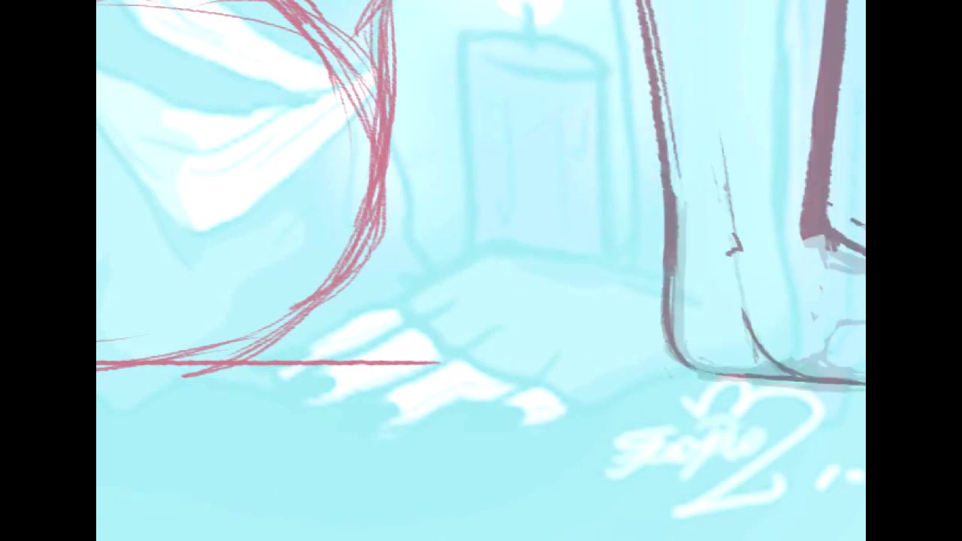
{"action": "key", "text": "Right"}
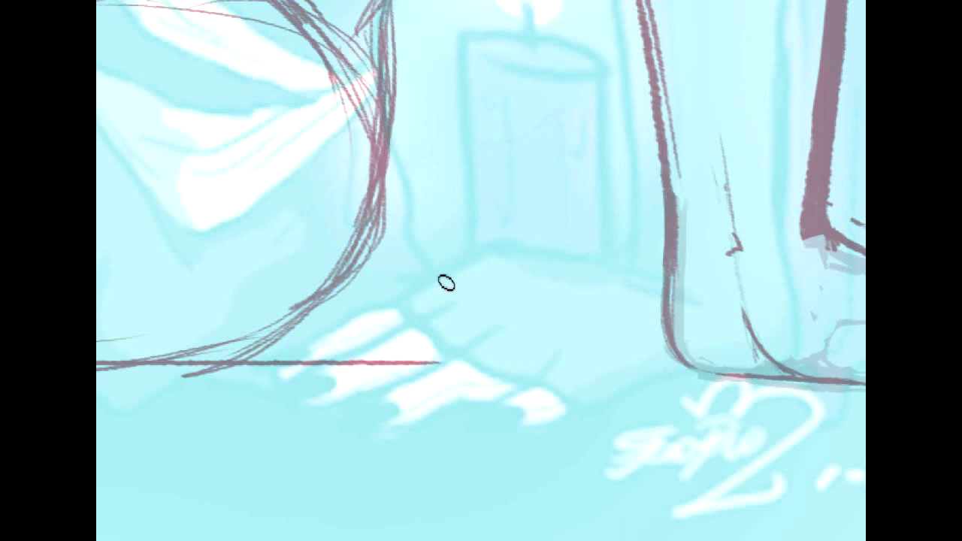
- Sketch the back, heel and wrist contours of the hand resting on the floor beside the candle
{"action": "mouse_move", "coordinate": [453, 266]}
{"action": "left_mouse_down"}
{"action": "mouse_move", "coordinate": [511, 251]}
{"action": "mouse_move", "coordinate": [609, 262]}
{"action": "mouse_move", "coordinate": [785, 333]}
{"action": "mouse_move", "coordinate": [755, 293]}
{"action": "mouse_move", "coordinate": [777, 350]}
{"action": "left_mouse_up"}
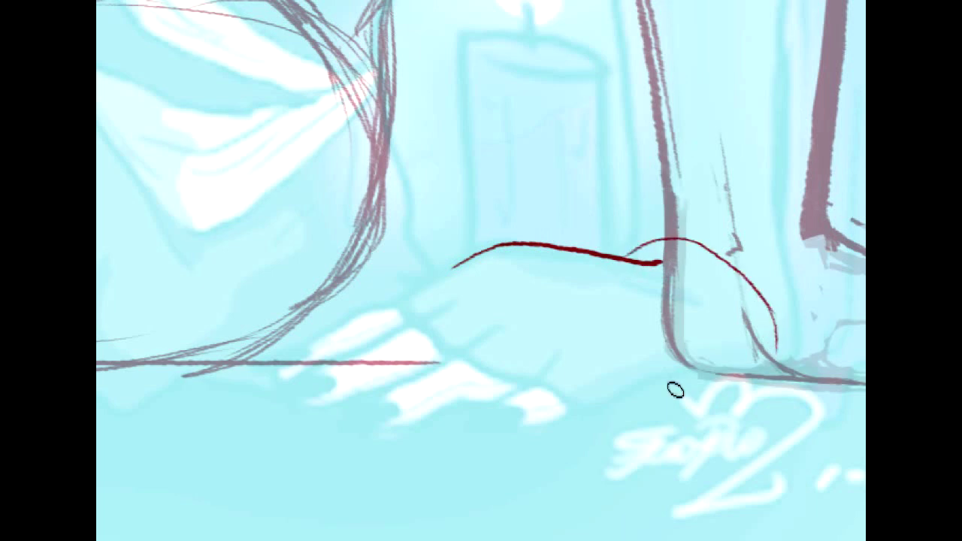
{"action": "left_click_drag", "start_coordinate": [596, 399], "coordinate": [754, 385]}
{"action": "left_click_drag", "start_coordinate": [776, 350], "coordinate": [720, 385]}
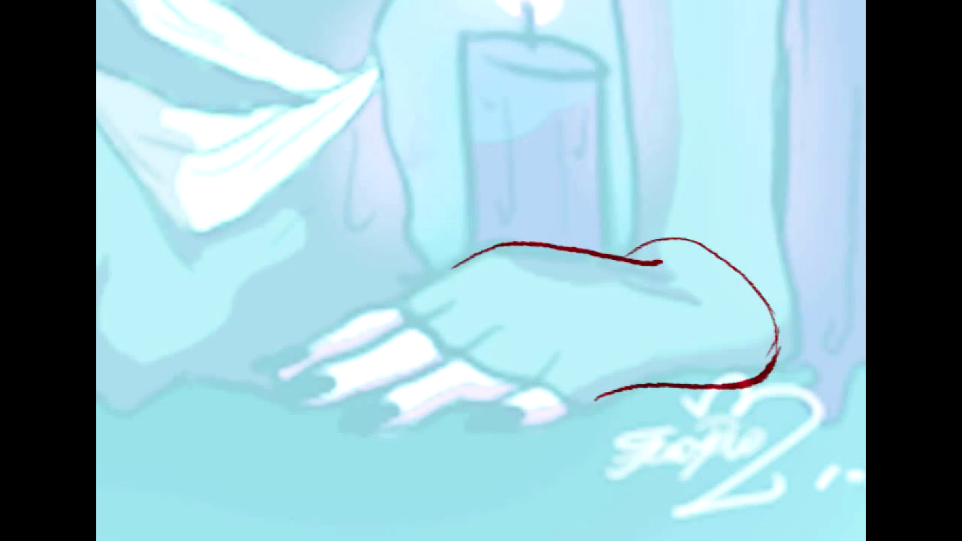
{"action": "key", "text": "Delete"}
{"action": "left_click_drag", "start_coordinate": [634, 229], "coordinate": [624, 260]}
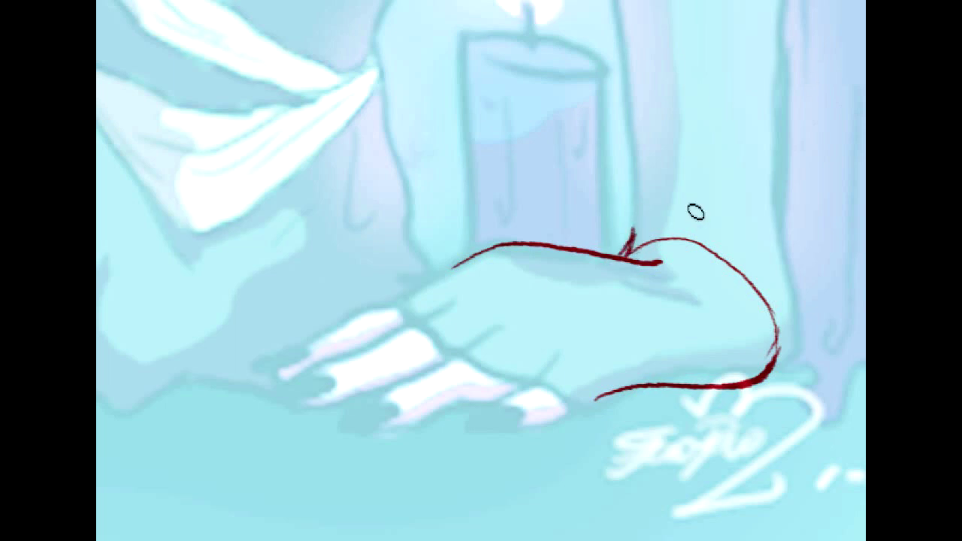
{"action": "left_click_drag", "start_coordinate": [754, 203], "coordinate": [775, 346]}
{"action": "left_click_drag", "start_coordinate": [766, 295], "coordinate": [759, 374]}
{"action": "left_click_drag", "start_coordinate": [755, 206], "coordinate": [751, 167]}
- Rough in a knuckle curve on the resting hand, strengthen its lower edge, add a wrist crease and try an upper finger line
{"action": "mouse_move", "coordinate": [465, 267]}
{"action": "left_mouse_down"}
{"action": "mouse_move", "coordinate": [531, 280]}
{"action": "mouse_move", "coordinate": [512, 261]}
{"action": "mouse_move", "coordinate": [628, 378]}
{"action": "left_mouse_up"}
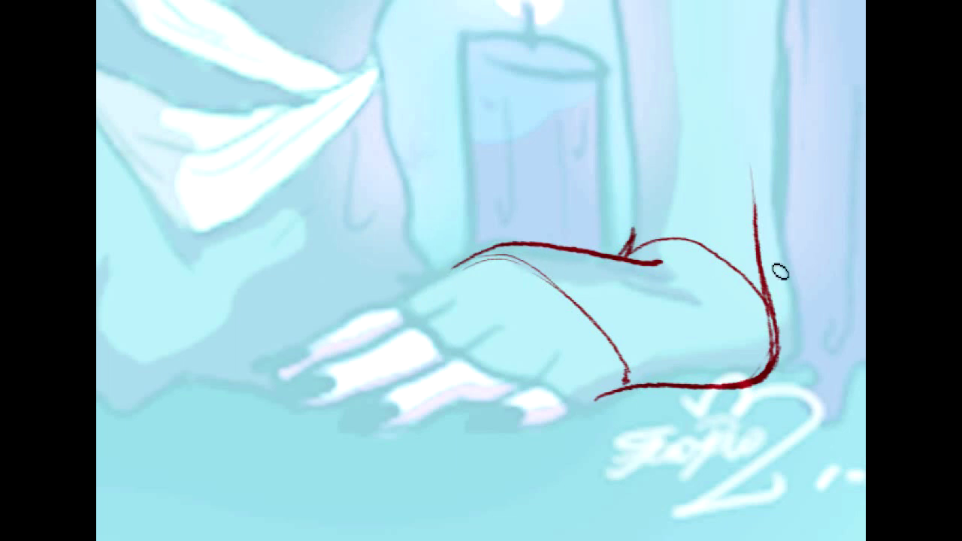
{"action": "mouse_move", "coordinate": [632, 399]}
{"action": "left_mouse_down"}
{"action": "mouse_move", "coordinate": [752, 382]}
{"action": "mouse_move", "coordinate": [595, 397]}
{"action": "left_mouse_up"}
{"action": "left_click_drag", "start_coordinate": [632, 256], "coordinate": [714, 291]}
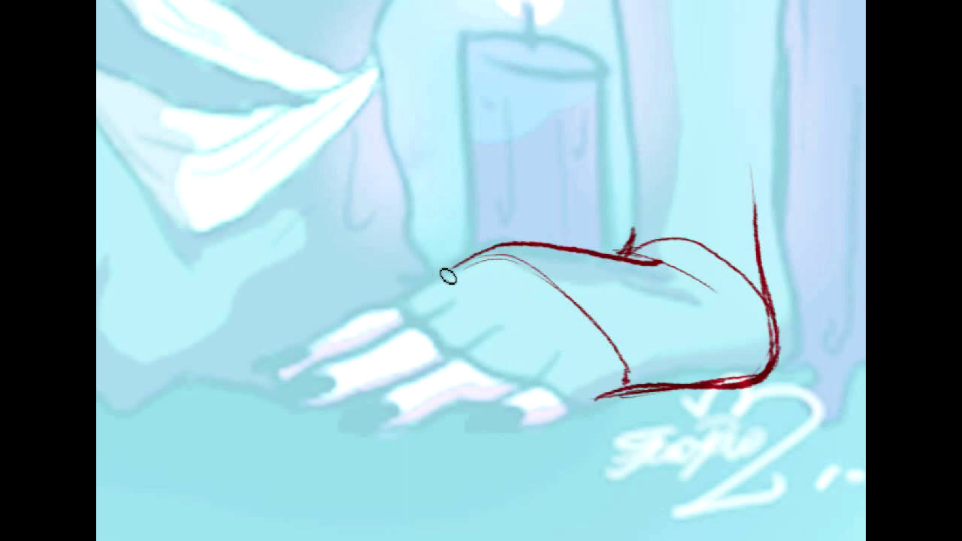
{"action": "left_click_drag", "start_coordinate": [457, 273], "coordinate": [383, 321]}
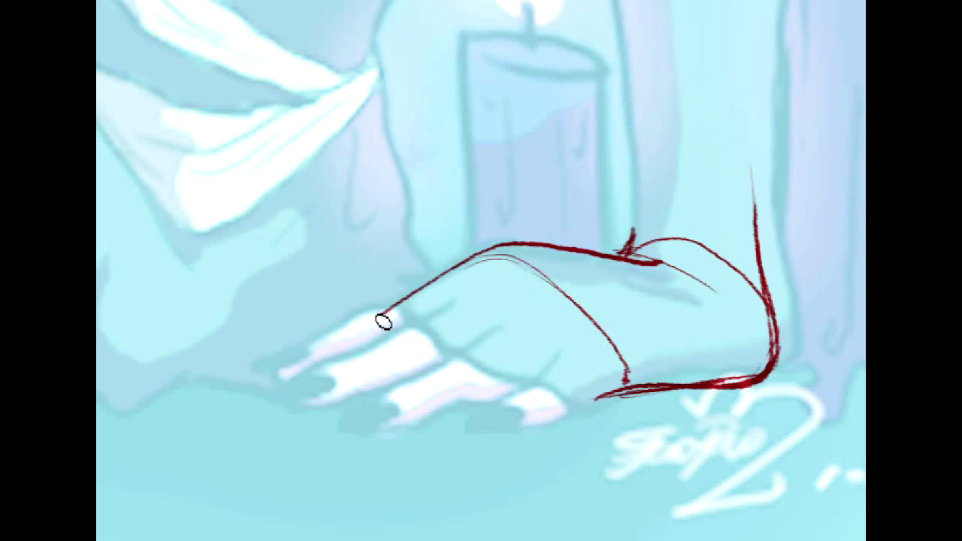
{"action": "key", "text": "ctrl+z"}
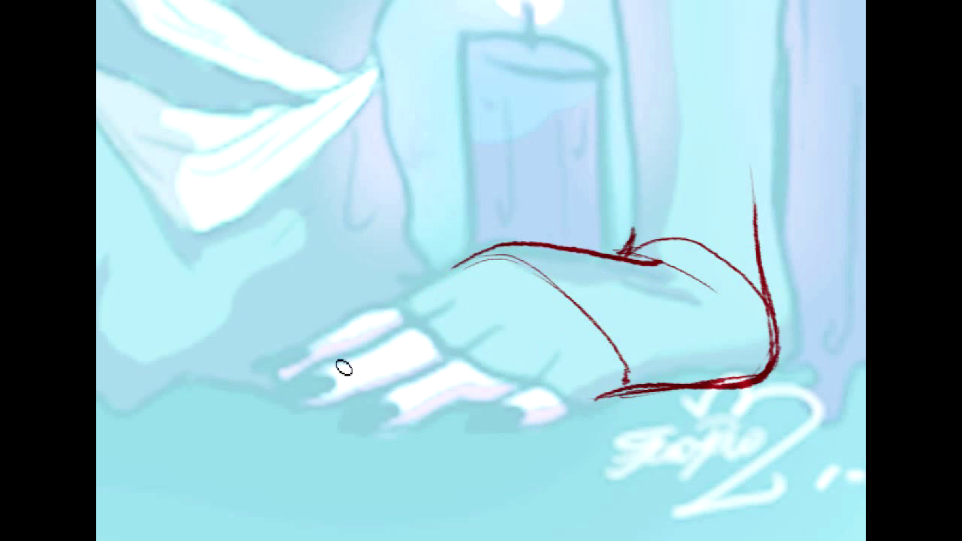
- Erase the resting hand's upper edge and knuckle curve, and redraw them with a straighter slope and an oval finger mass
{"action": "mouse_move", "coordinate": [499, 249]}
{"action": "left_mouse_down"}
{"action": "mouse_move", "coordinate": [558, 245]}
{"action": "mouse_move", "coordinate": [652, 266]}
{"action": "mouse_move", "coordinate": [550, 272]}
{"action": "mouse_move", "coordinate": [559, 299]}
{"action": "mouse_move", "coordinate": [619, 356]}
{"action": "left_mouse_up"}
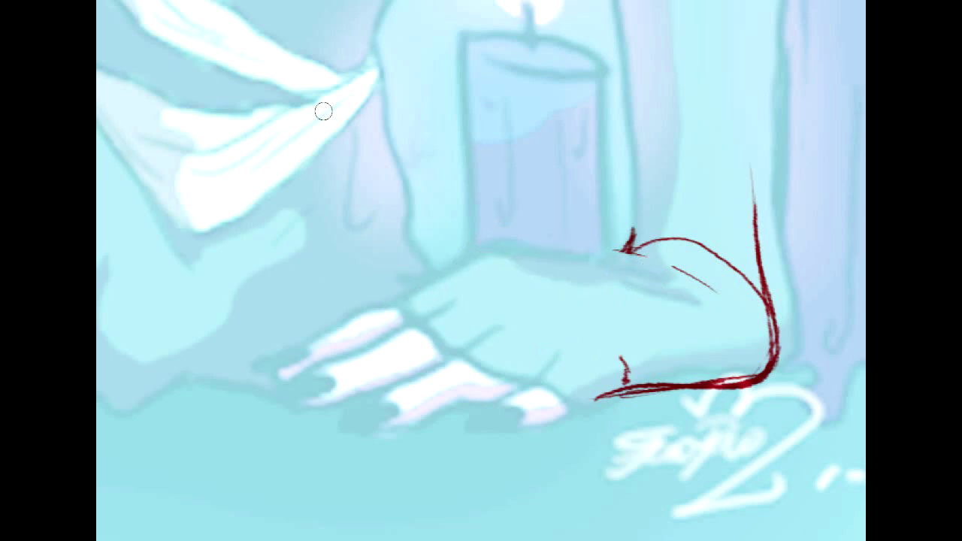
{"action": "mouse_move", "coordinate": [621, 253]}
{"action": "left_mouse_down"}
{"action": "mouse_move", "coordinate": [485, 311]}
{"action": "mouse_move", "coordinate": [656, 382]}
{"action": "left_mouse_up"}
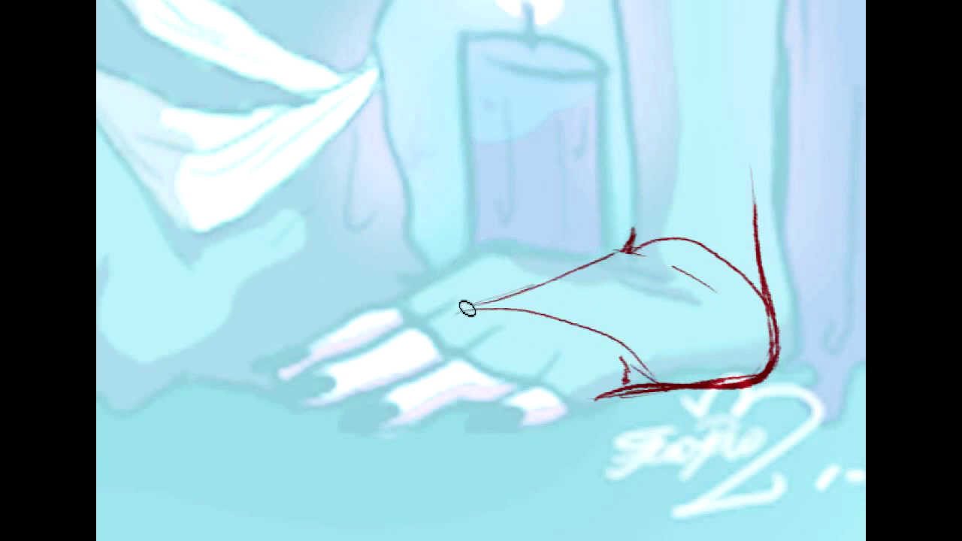
{"action": "left_click_drag", "start_coordinate": [460, 306], "coordinate": [345, 350]}
{"action": "mouse_move", "coordinate": [379, 337]}
{"action": "left_mouse_down"}
{"action": "mouse_move", "coordinate": [357, 417]}
{"action": "mouse_move", "coordinate": [598, 410]}
{"action": "left_mouse_up"}
{"action": "key", "text": "ctrl+z"}
{"action": "mouse_move", "coordinate": [508, 294]}
{"action": "left_mouse_down"}
{"action": "mouse_move", "coordinate": [327, 393]}
{"action": "mouse_move", "coordinate": [519, 425]}
{"action": "mouse_move", "coordinate": [654, 389]}
{"action": "left_mouse_up"}
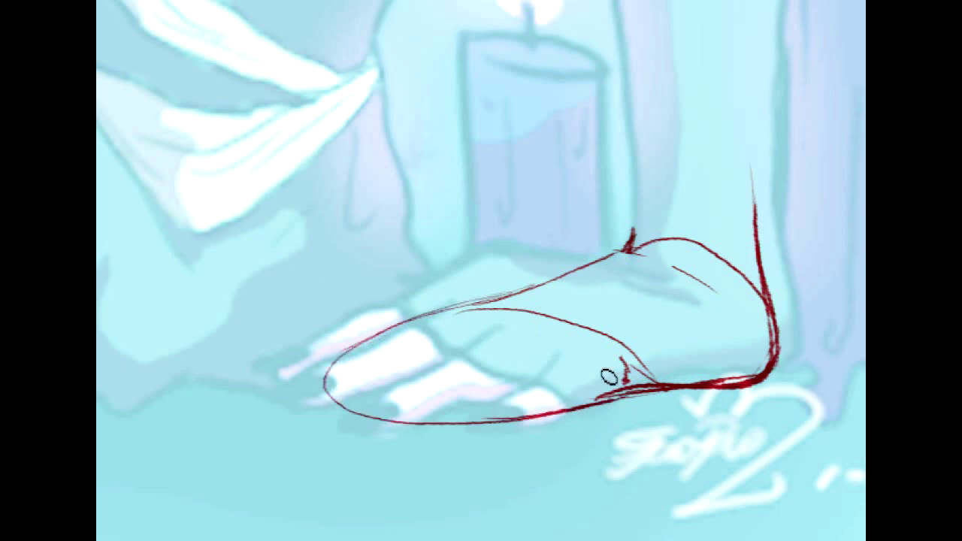
- Strengthen the finger oval, knuckle line, upper edge and wrist curve of the resting hand
{"action": "mouse_move", "coordinate": [549, 293]}
{"action": "left_mouse_down"}
{"action": "mouse_move", "coordinate": [399, 333]}
{"action": "mouse_move", "coordinate": [328, 391]}
{"action": "left_mouse_up"}
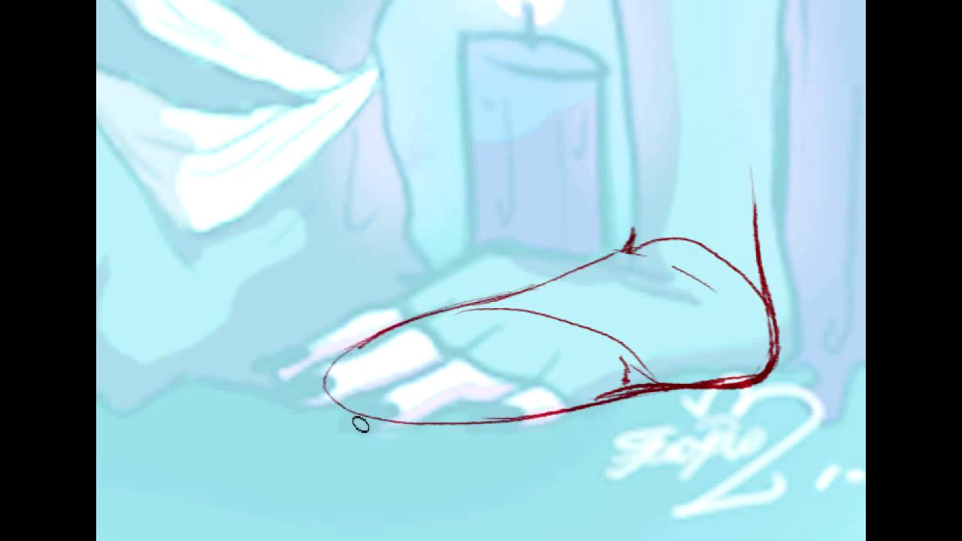
{"action": "mouse_move", "coordinate": [491, 296]}
{"action": "left_mouse_down"}
{"action": "mouse_move", "coordinate": [644, 366]}
{"action": "mouse_move", "coordinate": [574, 310]}
{"action": "left_mouse_up"}
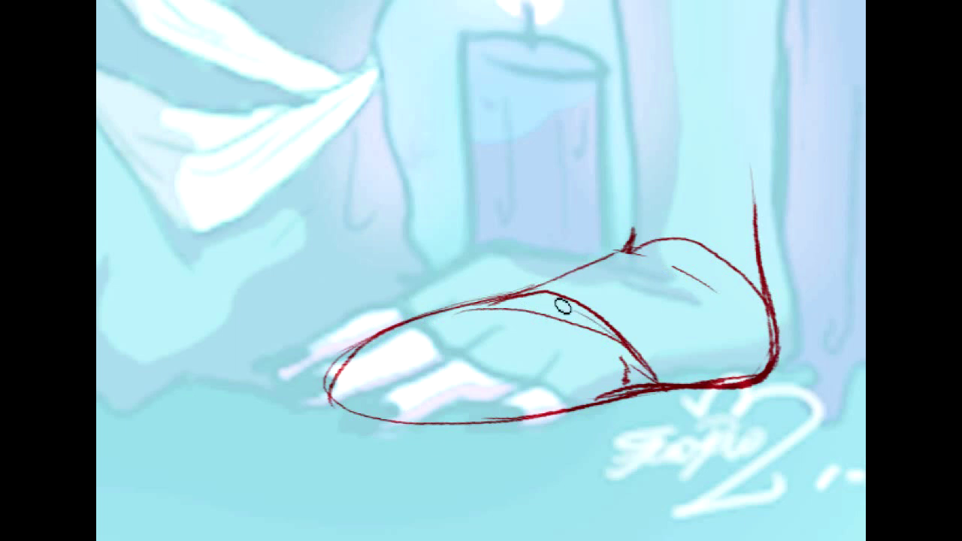
{"action": "left_click_drag", "start_coordinate": [643, 240], "coordinate": [733, 257]}
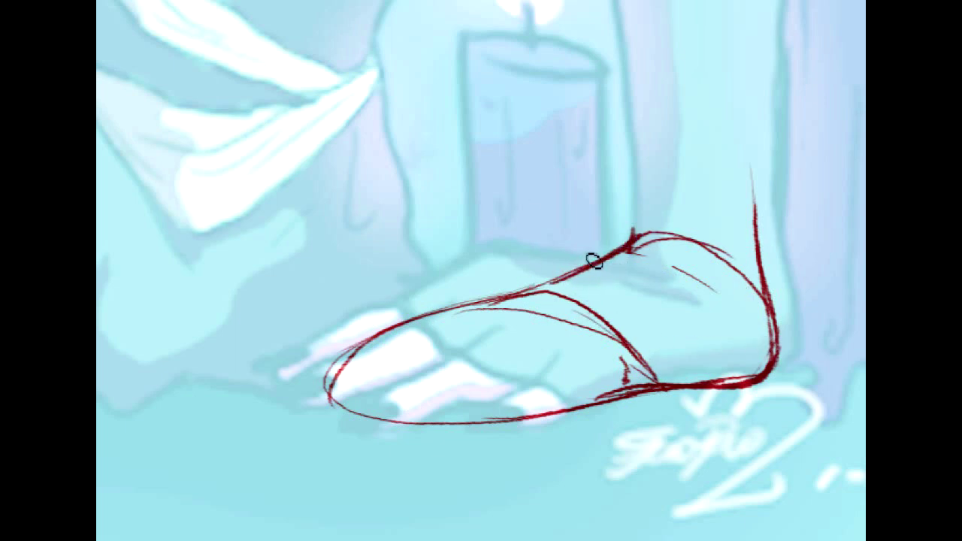
{"action": "left_click_drag", "start_coordinate": [503, 288], "coordinate": [621, 245]}
- Sketch four separate fingers inside the oval, and erase the outer oval guide and stray marks near the little finger
{"action": "mouse_move", "coordinate": [626, 385]}
{"action": "left_mouse_down"}
{"action": "mouse_move", "coordinate": [623, 357]}
{"action": "mouse_move", "coordinate": [519, 388]}
{"action": "mouse_move", "coordinate": [557, 385]}
{"action": "left_mouse_up"}
{"action": "mouse_move", "coordinate": [579, 325]}
{"action": "left_mouse_down"}
{"action": "mouse_move", "coordinate": [433, 408]}
{"action": "mouse_move", "coordinate": [463, 393]}
{"action": "mouse_move", "coordinate": [454, 421]}
{"action": "mouse_move", "coordinate": [443, 404]}
{"action": "mouse_move", "coordinate": [496, 413]}
{"action": "left_mouse_up"}
{"action": "left_click_drag", "start_coordinate": [547, 301], "coordinate": [403, 388]}
{"action": "left_click_drag", "start_coordinate": [487, 304], "coordinate": [371, 359]}
{"action": "mouse_move", "coordinate": [421, 334]}
{"action": "left_mouse_down"}
{"action": "mouse_move", "coordinate": [373, 372]}
{"action": "mouse_move", "coordinate": [399, 385]}
{"action": "mouse_move", "coordinate": [383, 365]}
{"action": "mouse_move", "coordinate": [405, 387]}
{"action": "mouse_move", "coordinate": [389, 387]}
{"action": "mouse_move", "coordinate": [427, 374]}
{"action": "left_mouse_up"}
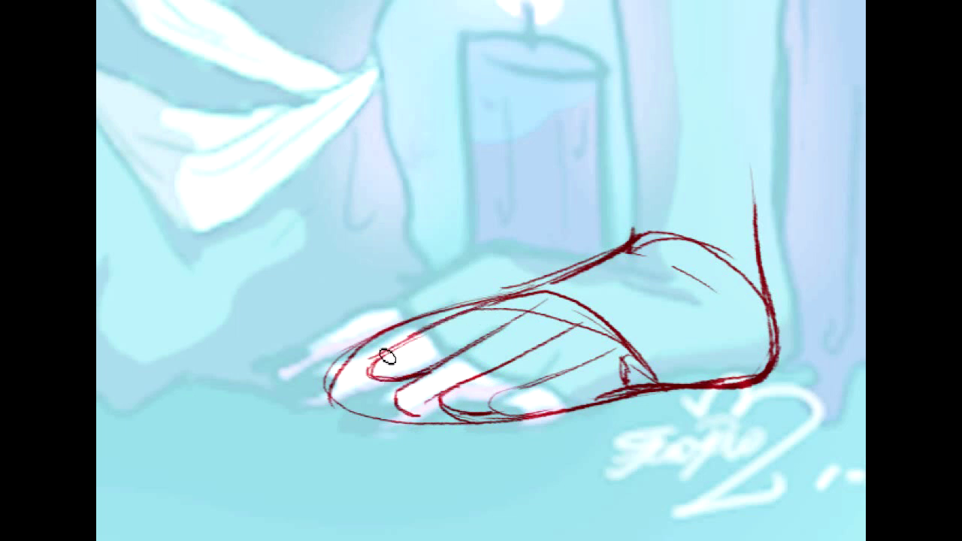
{"action": "mouse_move", "coordinate": [478, 302]}
{"action": "left_mouse_down"}
{"action": "mouse_move", "coordinate": [343, 355]}
{"action": "mouse_move", "coordinate": [333, 409]}
{"action": "mouse_move", "coordinate": [357, 422]}
{"action": "left_mouse_up"}
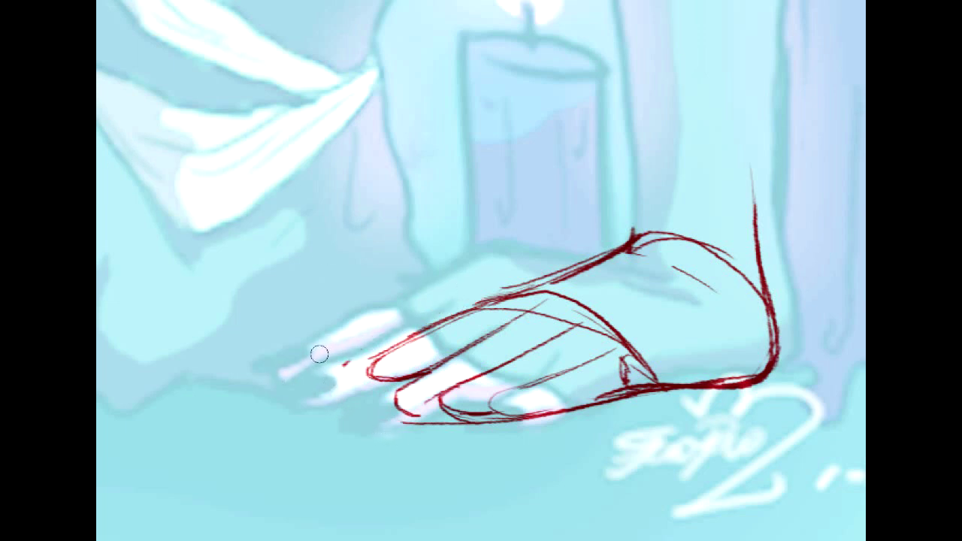
{"action": "mouse_move", "coordinate": [606, 364]}
{"action": "left_mouse_down"}
{"action": "mouse_move", "coordinate": [623, 369]}
{"action": "mouse_move", "coordinate": [571, 387]}
{"action": "left_mouse_up"}
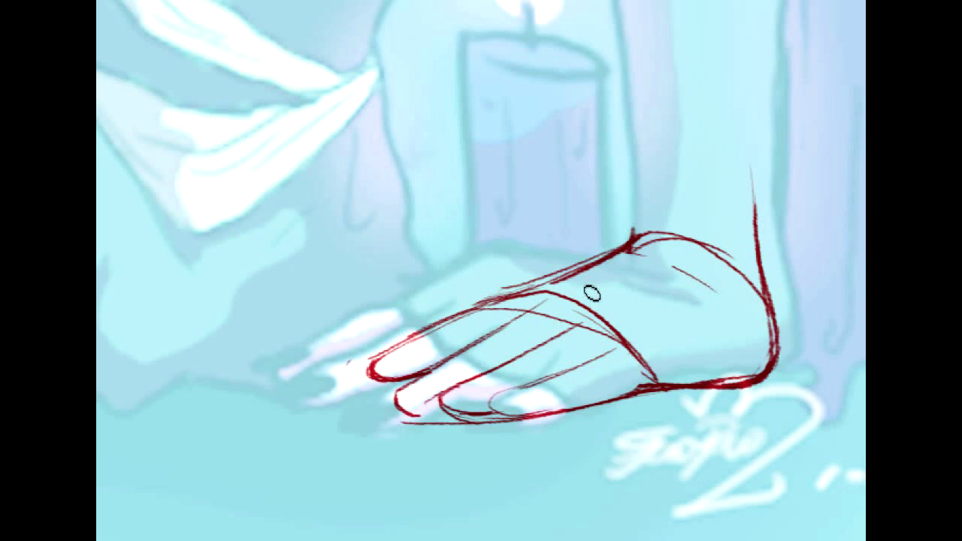
- Sketch curved knuckles and short tendon lines at the base of each finger on the resting hand
{"action": "mouse_move", "coordinate": [453, 318]}
{"action": "left_mouse_down"}
{"action": "mouse_move", "coordinate": [492, 305]}
{"action": "mouse_move", "coordinate": [458, 317]}
{"action": "left_mouse_up"}
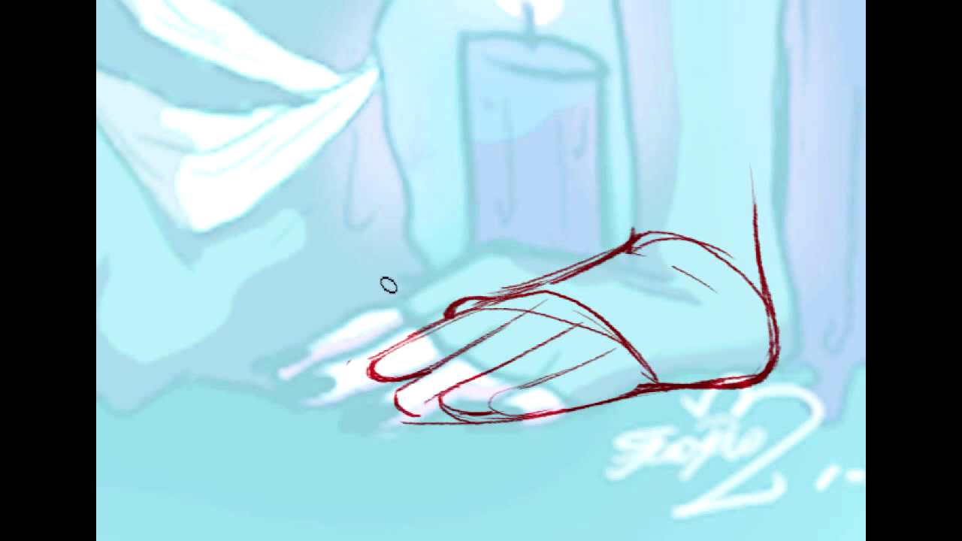
{"action": "key", "text": "ctrl+z"}
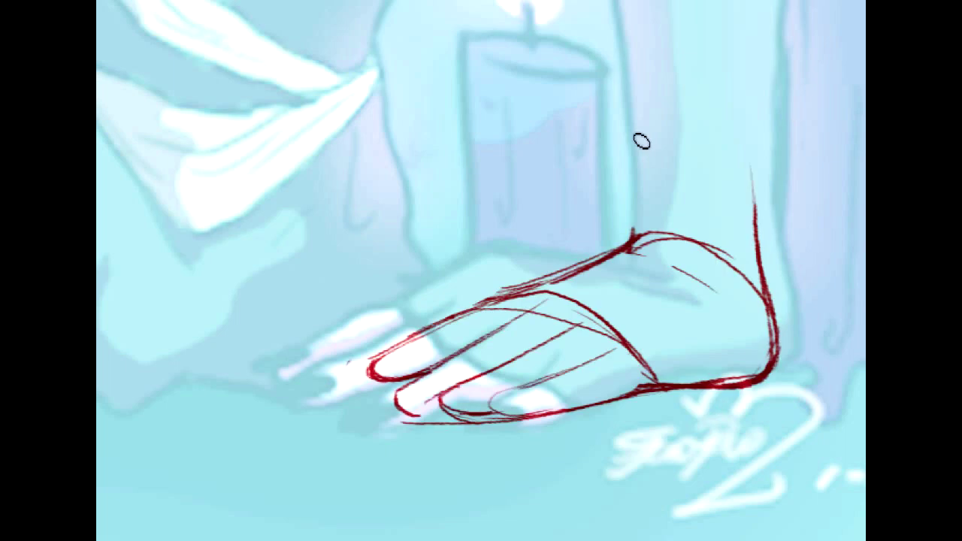
{"action": "mouse_move", "coordinate": [599, 362]}
{"action": "left_mouse_down"}
{"action": "mouse_move", "coordinate": [617, 379]}
{"action": "mouse_move", "coordinate": [614, 401]}
{"action": "mouse_move", "coordinate": [605, 353]}
{"action": "mouse_move", "coordinate": [627, 343]}
{"action": "left_mouse_up"}
{"action": "mouse_move", "coordinate": [562, 337]}
{"action": "left_mouse_down"}
{"action": "mouse_move", "coordinate": [590, 367]}
{"action": "mouse_move", "coordinate": [598, 357]}
{"action": "mouse_move", "coordinate": [593, 363]}
{"action": "mouse_move", "coordinate": [586, 329]}
{"action": "mouse_move", "coordinate": [566, 340]}
{"action": "mouse_move", "coordinate": [604, 315]}
{"action": "left_mouse_up"}
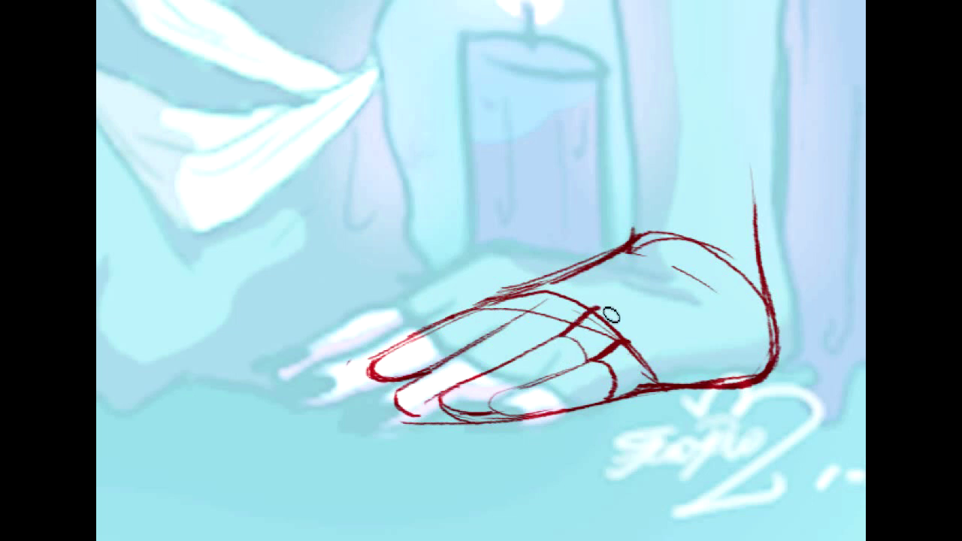
{"action": "mouse_move", "coordinate": [502, 306]}
{"action": "left_mouse_down"}
{"action": "mouse_move", "coordinate": [554, 292]}
{"action": "mouse_move", "coordinate": [511, 324]}
{"action": "left_mouse_up"}
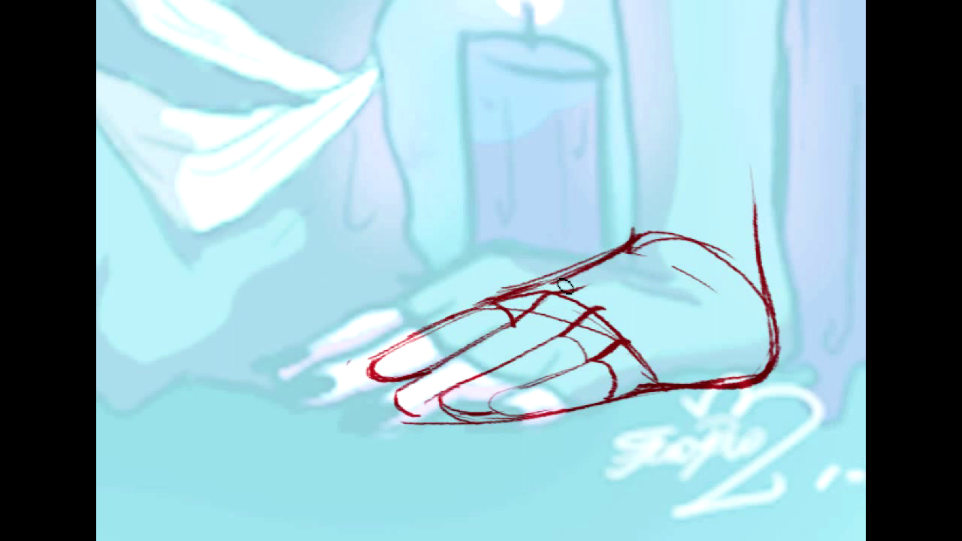
{"action": "left_click_drag", "start_coordinate": [522, 322], "coordinate": [552, 338]}
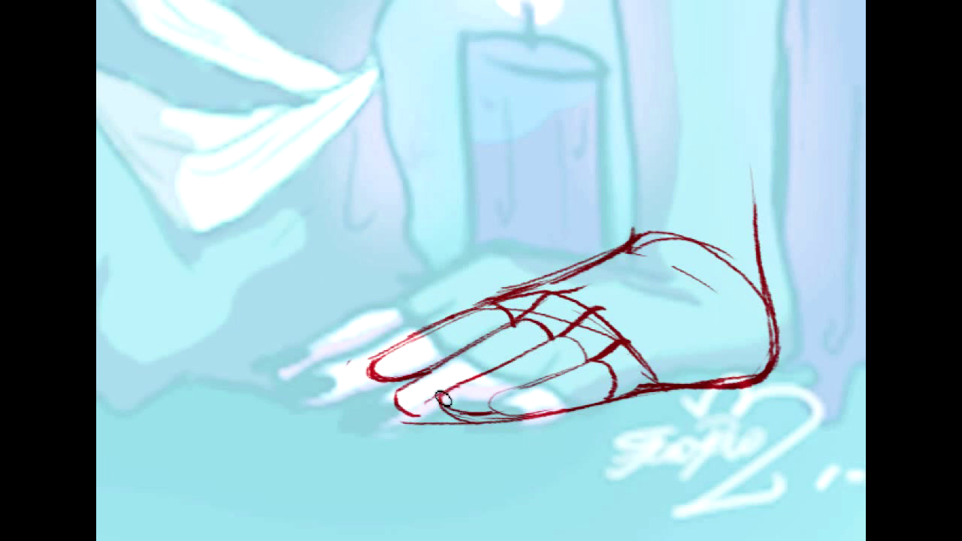
- Add fingernails to the resting hand's fingertips and thicken the lower edge along its heel
{"action": "left_click_drag", "start_coordinate": [427, 379], "coordinate": [386, 400]}
{"action": "mouse_move", "coordinate": [446, 406]}
{"action": "left_mouse_down"}
{"action": "mouse_move", "coordinate": [520, 394]}
{"action": "mouse_move", "coordinate": [521, 403]}
{"action": "mouse_move", "coordinate": [494, 409]}
{"action": "mouse_move", "coordinate": [521, 392]}
{"action": "left_mouse_up"}
{"action": "mouse_move", "coordinate": [400, 355]}
{"action": "left_mouse_down"}
{"action": "mouse_move", "coordinate": [365, 378]}
{"action": "mouse_move", "coordinate": [391, 373]}
{"action": "left_mouse_up"}
{"action": "mouse_move", "coordinate": [698, 384]}
{"action": "left_mouse_down"}
{"action": "mouse_move", "coordinate": [761, 375]}
{"action": "mouse_move", "coordinate": [774, 342]}
{"action": "left_mouse_up"}
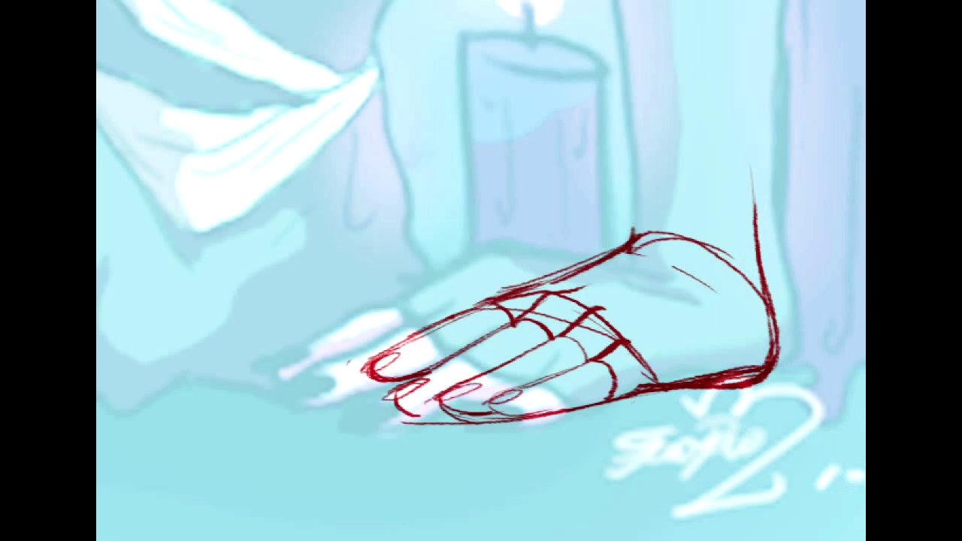
- Adjust the size and position of the resting hand sketch with a free transform
{"action": "key", "text": "ctrl+minus"}
{"action": "key", "text": "ctrl+minus"}
{"action": "key", "text": "ctrl+minus"}
{"action": "key", "text": "ctrl+t"}
{"action": "left_click_drag", "start_coordinate": [445, 249], "coordinate": [432, 240]}
{"action": "left_click_drag", "start_coordinate": [552, 290], "coordinate": [557, 291]}
{"action": "key", "text": "Return"}
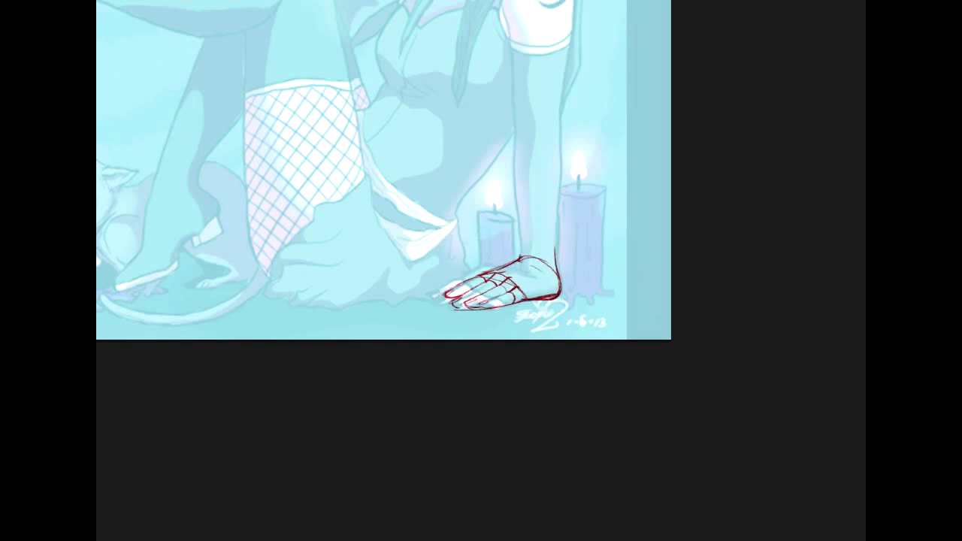
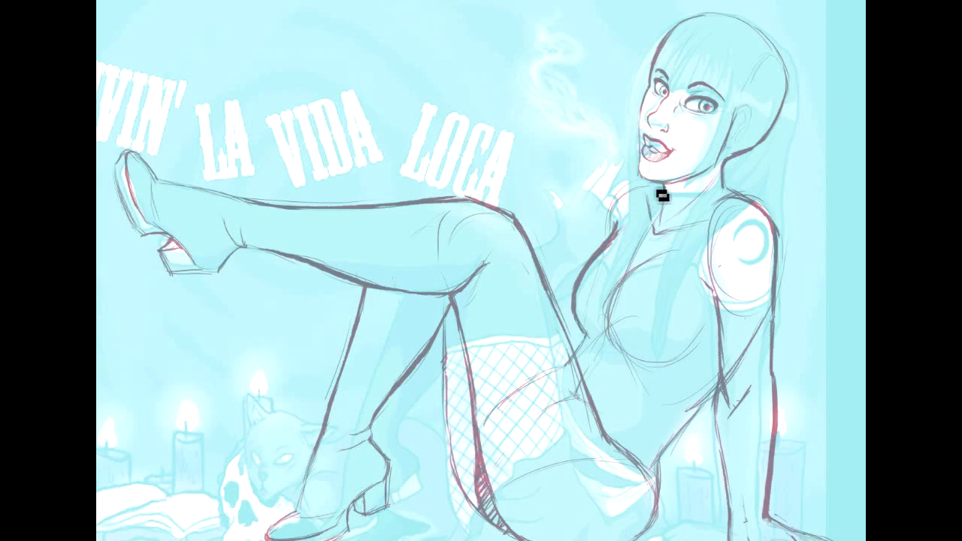
- Sketch the woman's bent arm from the shoulder to the rounded elbow behind the knee, with a short wrist mark
{"action": "mouse_move", "coordinate": [583, 219]}
{"action": "left_mouse_down"}
{"action": "mouse_move", "coordinate": [624, 190]}
{"action": "mouse_move", "coordinate": [508, 264]}
{"action": "mouse_move", "coordinate": [521, 316]}
{"action": "left_mouse_up"}
{"action": "mouse_move", "coordinate": [516, 272]}
{"action": "left_mouse_down"}
{"action": "mouse_move", "coordinate": [516, 307]}
{"action": "mouse_move", "coordinate": [542, 304]}
{"action": "mouse_move", "coordinate": [521, 314]}
{"action": "mouse_move", "coordinate": [574, 304]}
{"action": "left_mouse_up"}
{"action": "left_click_drag", "start_coordinate": [529, 319], "coordinate": [577, 301]}
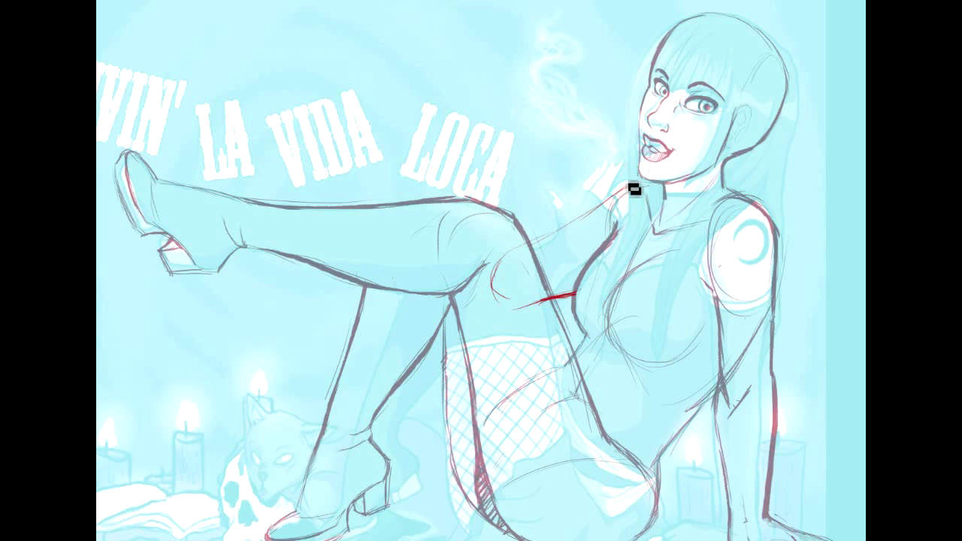
{"action": "mouse_move", "coordinate": [637, 187]}
{"action": "left_mouse_down"}
{"action": "mouse_move", "coordinate": [535, 245]}
{"action": "mouse_move", "coordinate": [528, 315]}
{"action": "left_mouse_up"}
{"action": "mouse_move", "coordinate": [519, 263]}
{"action": "left_mouse_down"}
{"action": "mouse_move", "coordinate": [502, 298]}
{"action": "mouse_move", "coordinate": [524, 314]}
{"action": "left_mouse_up"}
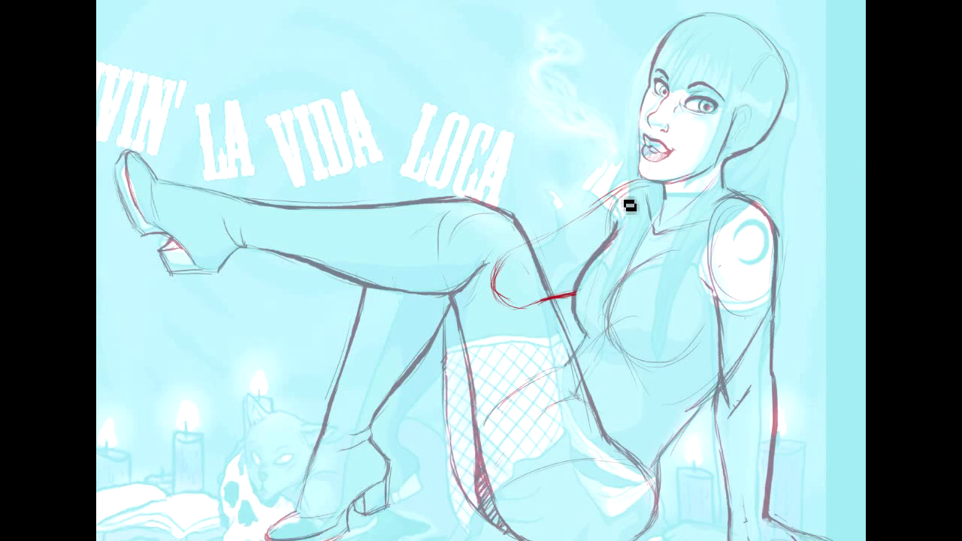
{"action": "left_click_drag", "start_coordinate": [557, 211], "coordinate": [556, 232]}
- Sketch the rounded palm of the raised hand near the chin, over the reference painting
{"action": "key", "text": "ctrl+plus"}
{"action": "key", "text": "ctrl+plus"}
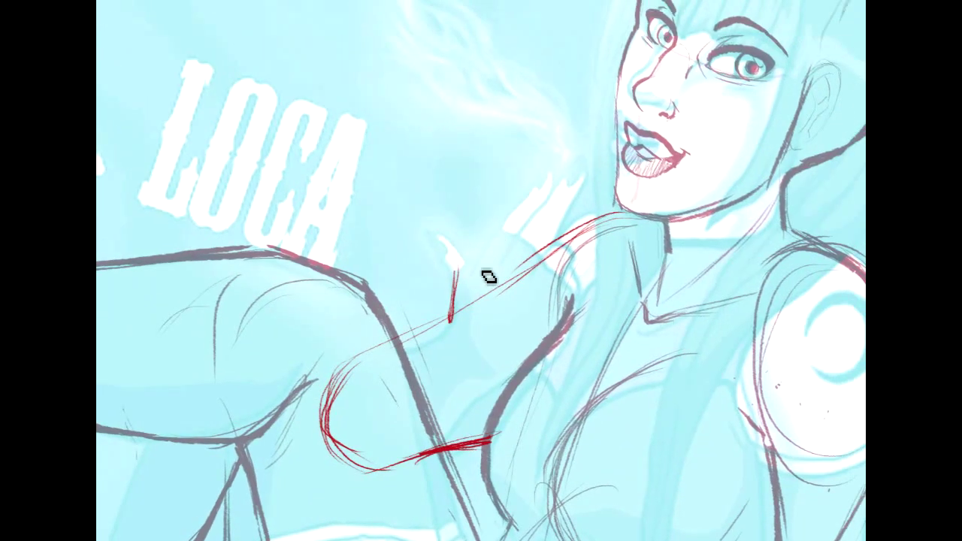
{"action": "mouse_move", "coordinate": [499, 241]}
{"action": "left_mouse_down"}
{"action": "mouse_move", "coordinate": [476, 263]}
{"action": "mouse_move", "coordinate": [509, 264]}
{"action": "left_mouse_up"}
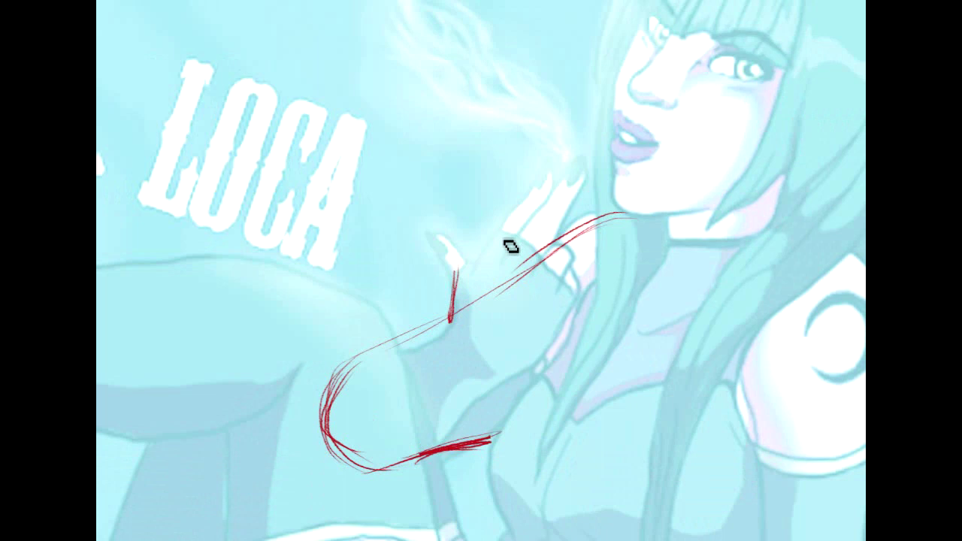
{"action": "left_click_drag", "start_coordinate": [454, 332], "coordinate": [502, 370]}
{"action": "mouse_move", "coordinate": [489, 249]}
{"action": "left_mouse_down"}
{"action": "mouse_move", "coordinate": [524, 247]}
{"action": "mouse_move", "coordinate": [575, 310]}
{"action": "mouse_move", "coordinate": [568, 302]}
{"action": "mouse_move", "coordinate": [570, 321]}
{"action": "mouse_move", "coordinate": [551, 336]}
{"action": "left_mouse_up"}
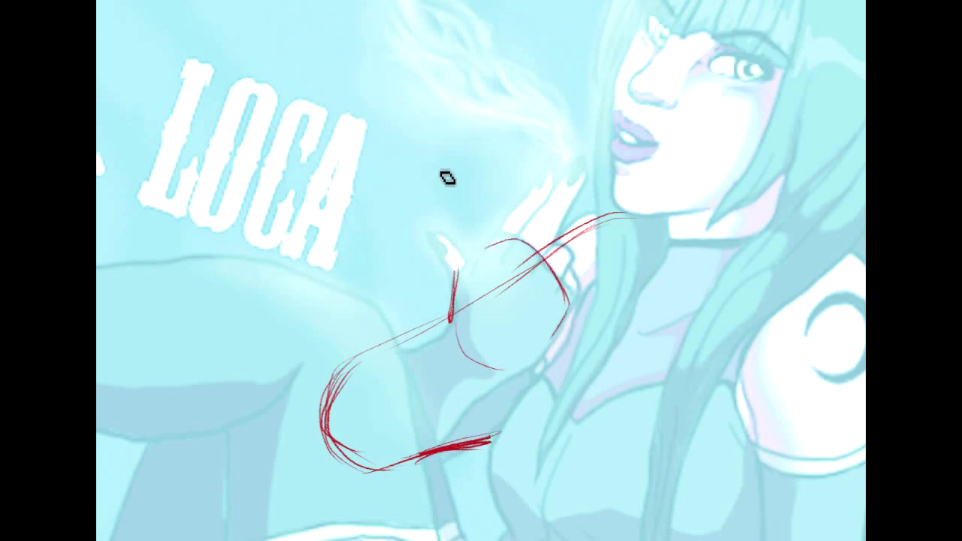
- Draw the raised hand's two extended fingers and the folded fingers beside the palm
{"action": "left_click_drag", "start_coordinate": [519, 206], "coordinate": [486, 247]}
{"action": "left_click_drag", "start_coordinate": [550, 172], "coordinate": [573, 163]}
{"action": "left_click_drag", "start_coordinate": [529, 214], "coordinate": [568, 162]}
{"action": "mouse_move", "coordinate": [515, 250]}
{"action": "left_mouse_down"}
{"action": "mouse_move", "coordinate": [596, 167]}
{"action": "mouse_move", "coordinate": [575, 168]}
{"action": "mouse_move", "coordinate": [592, 167]}
{"action": "mouse_move", "coordinate": [563, 230]}
{"action": "mouse_move", "coordinate": [594, 177]}
{"action": "mouse_move", "coordinate": [547, 258]}
{"action": "mouse_move", "coordinate": [561, 262]}
{"action": "mouse_move", "coordinate": [554, 249]}
{"action": "mouse_move", "coordinate": [577, 260]}
{"action": "mouse_move", "coordinate": [563, 297]}
{"action": "mouse_move", "coordinate": [573, 275]}
{"action": "mouse_move", "coordinate": [581, 289]}
{"action": "mouse_move", "coordinate": [562, 337]}
{"action": "left_mouse_up"}
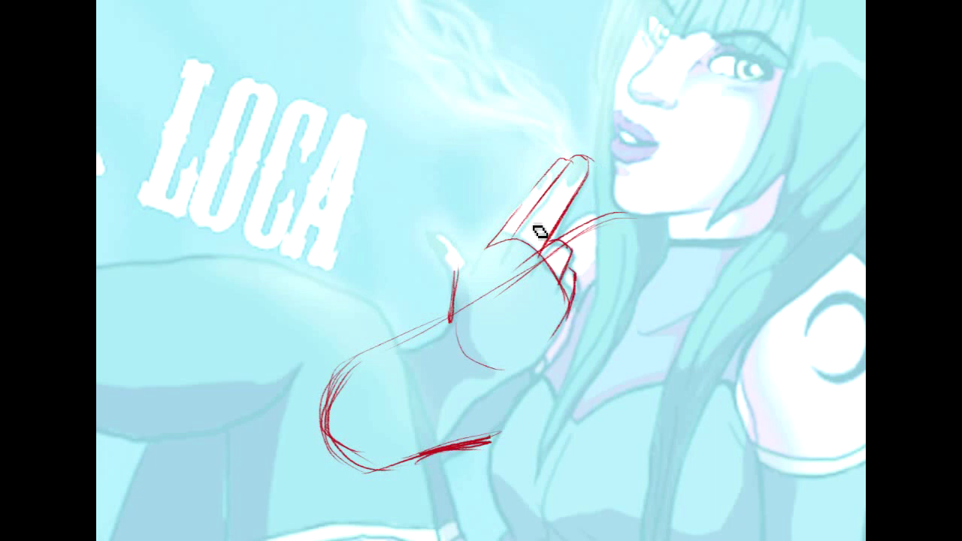
- Strengthen both sides of the raised hand's palm and the contour of its folded fingers
{"action": "mouse_move", "coordinate": [503, 234]}
{"action": "left_mouse_down"}
{"action": "mouse_move", "coordinate": [484, 269]}
{"action": "mouse_move", "coordinate": [478, 258]}
{"action": "mouse_move", "coordinate": [450, 326]}
{"action": "left_mouse_up"}
{"action": "left_click_drag", "start_coordinate": [475, 246], "coordinate": [456, 322]}
{"action": "left_click_drag", "start_coordinate": [564, 331], "coordinate": [531, 368]}
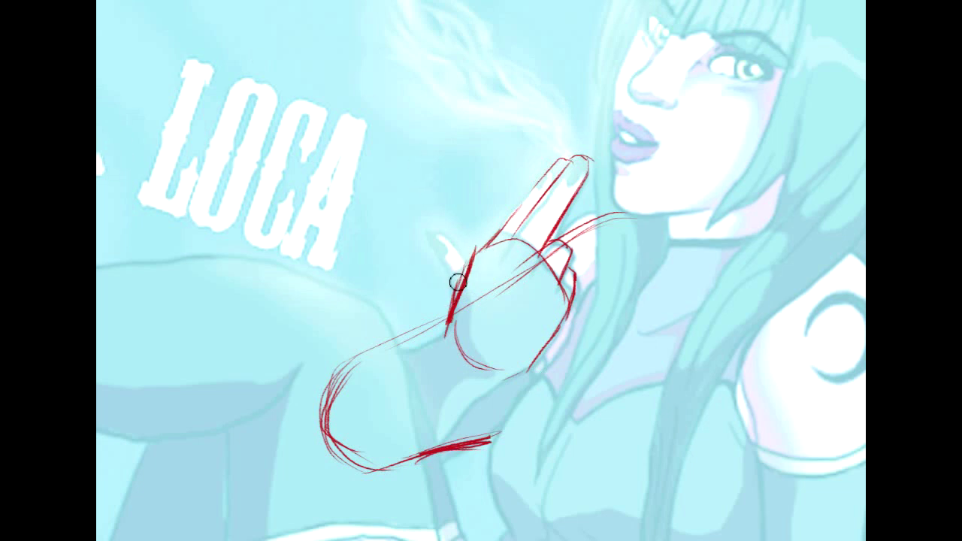
{"action": "mouse_move", "coordinate": [555, 232]}
{"action": "left_mouse_down"}
{"action": "mouse_move", "coordinate": [584, 252]}
{"action": "mouse_move", "coordinate": [578, 261]}
{"action": "left_mouse_up"}
- Sketch the raised hand's thumb, then select it with the lasso and transform it to fit against the palm
{"action": "mouse_move", "coordinate": [413, 240]}
{"action": "left_mouse_down"}
{"action": "mouse_move", "coordinate": [438, 249]}
{"action": "mouse_move", "coordinate": [458, 263]}
{"action": "left_mouse_up"}
{"action": "mouse_move", "coordinate": [416, 240]}
{"action": "left_mouse_down"}
{"action": "mouse_move", "coordinate": [446, 280]}
{"action": "mouse_move", "coordinate": [425, 262]}
{"action": "mouse_move", "coordinate": [474, 265]}
{"action": "left_mouse_up"}
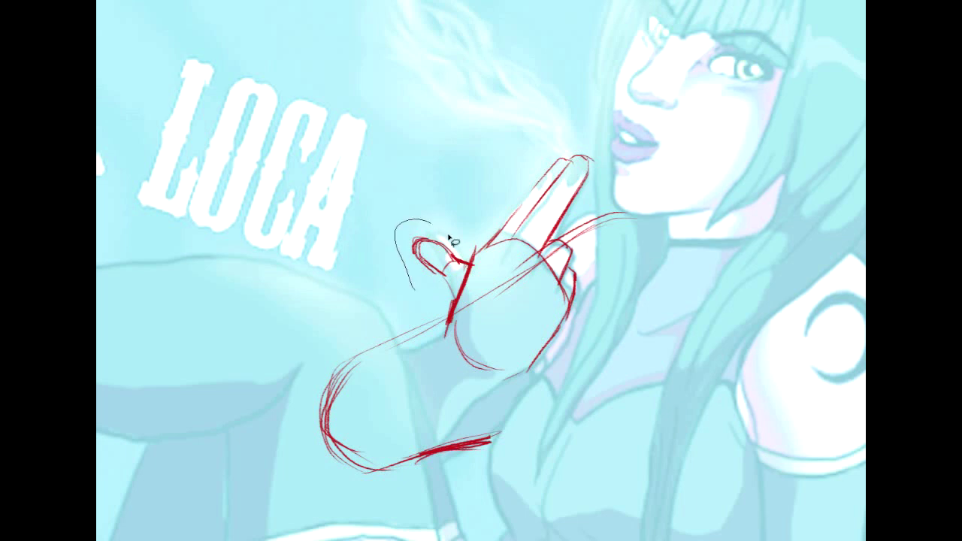
{"action": "left_click_drag", "start_coordinate": [434, 300], "coordinate": [466, 259]}
{"action": "key", "text": "ctrl+t"}
{"action": "left_click_drag", "start_coordinate": [535, 254], "coordinate": [532, 277]}
{"action": "left_click_drag", "start_coordinate": [433, 238], "coordinate": [443, 257]}
{"action": "key", "text": "Return"}
{"action": "key", "text": "ctrl+d"}
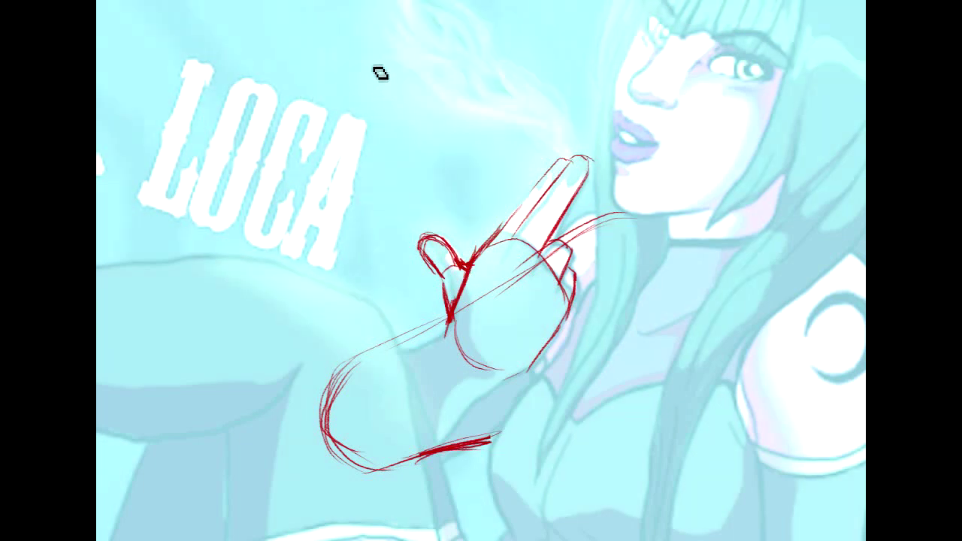
- Start a separate hand study over the LOCA lettering with an upright thumb and two fingers extended sideways
{"action": "mouse_move", "coordinate": [386, 44]}
{"action": "left_mouse_down"}
{"action": "mouse_move", "coordinate": [374, 71]}
{"action": "mouse_move", "coordinate": [379, 99]}
{"action": "left_mouse_up"}
{"action": "left_click_drag", "start_coordinate": [331, 136], "coordinate": [378, 99]}
{"action": "mouse_move", "coordinate": [385, 45]}
{"action": "left_mouse_down"}
{"action": "mouse_move", "coordinate": [402, 91]}
{"action": "mouse_move", "coordinate": [430, 128]}
{"action": "mouse_move", "coordinate": [434, 156]}
{"action": "left_mouse_up"}
{"action": "left_click_drag", "start_coordinate": [370, 114], "coordinate": [237, 150]}
{"action": "left_click_drag", "start_coordinate": [320, 140], "coordinate": [248, 163]}
{"action": "mouse_move", "coordinate": [369, 119]}
{"action": "left_mouse_down"}
{"action": "mouse_move", "coordinate": [235, 166]}
{"action": "mouse_move", "coordinate": [244, 171]}
{"action": "left_mouse_up"}
- Add the folded fingers and outer palm edge to the hand study, and thicken its thumb contours
{"action": "mouse_move", "coordinate": [306, 165]}
{"action": "left_mouse_down"}
{"action": "mouse_move", "coordinate": [247, 182]}
{"action": "mouse_move", "coordinate": [283, 201]}
{"action": "mouse_move", "coordinate": [392, 149]}
{"action": "mouse_move", "coordinate": [349, 152]}
{"action": "mouse_move", "coordinate": [350, 190]}
{"action": "mouse_move", "coordinate": [323, 194]}
{"action": "mouse_move", "coordinate": [398, 193]}
{"action": "left_mouse_up"}
{"action": "mouse_move", "coordinate": [316, 194]}
{"action": "left_mouse_down"}
{"action": "mouse_move", "coordinate": [348, 234]}
{"action": "mouse_move", "coordinate": [402, 195]}
{"action": "mouse_move", "coordinate": [364, 234]}
{"action": "left_mouse_up"}
{"action": "left_click_drag", "start_coordinate": [424, 119], "coordinate": [430, 189]}
{"action": "left_click_drag", "start_coordinate": [377, 90], "coordinate": [333, 136]}
{"action": "mouse_move", "coordinate": [377, 107]}
{"action": "left_mouse_down"}
{"action": "mouse_move", "coordinate": [340, 122]}
{"action": "mouse_move", "coordinate": [385, 80]}
{"action": "mouse_move", "coordinate": [387, 34]}
{"action": "left_mouse_up"}
{"action": "mouse_move", "coordinate": [375, 83]}
{"action": "left_mouse_down"}
{"action": "mouse_move", "coordinate": [405, 53]}
{"action": "mouse_move", "coordinate": [410, 105]}
{"action": "mouse_move", "coordinate": [447, 149]}
{"action": "left_mouse_up"}
{"action": "mouse_move", "coordinate": [408, 104]}
{"action": "left_mouse_down"}
{"action": "mouse_move", "coordinate": [446, 156]}
{"action": "mouse_move", "coordinate": [438, 213]}
{"action": "left_mouse_up"}
{"action": "left_click_drag", "start_coordinate": [324, 139], "coordinate": [332, 174]}
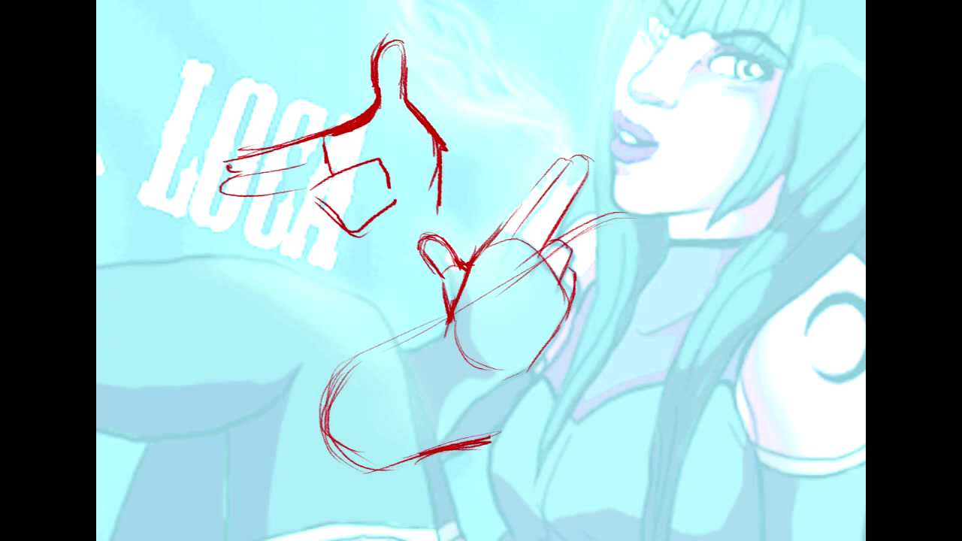
- Lasso the separate hand study over the LOCA lettering and delete it
{"action": "mouse_move", "coordinate": [349, 247]}
{"action": "left_mouse_down"}
{"action": "mouse_move", "coordinate": [381, 15]}
{"action": "mouse_move", "coordinate": [481, 148]}
{"action": "left_mouse_up"}
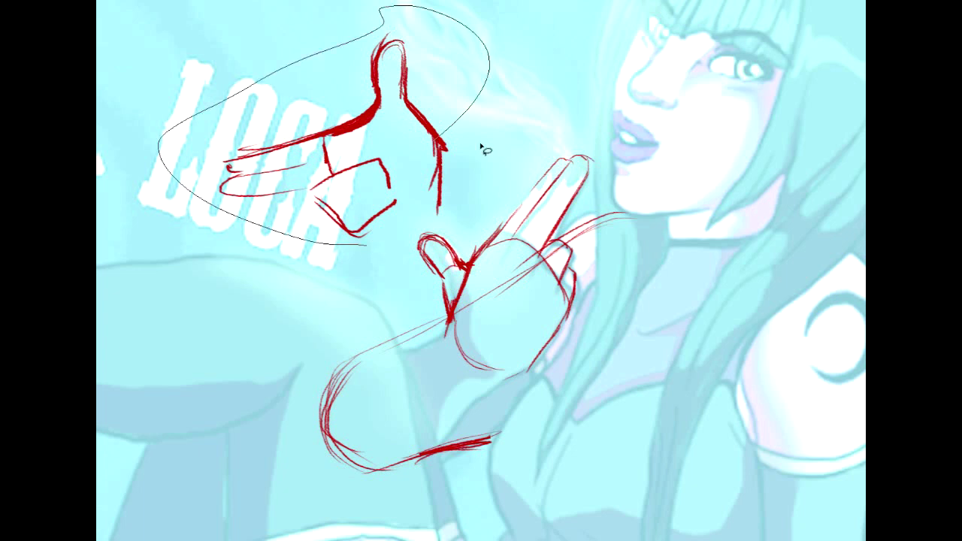
{"action": "left_click_drag", "start_coordinate": [353, 248], "coordinate": [350, 246]}
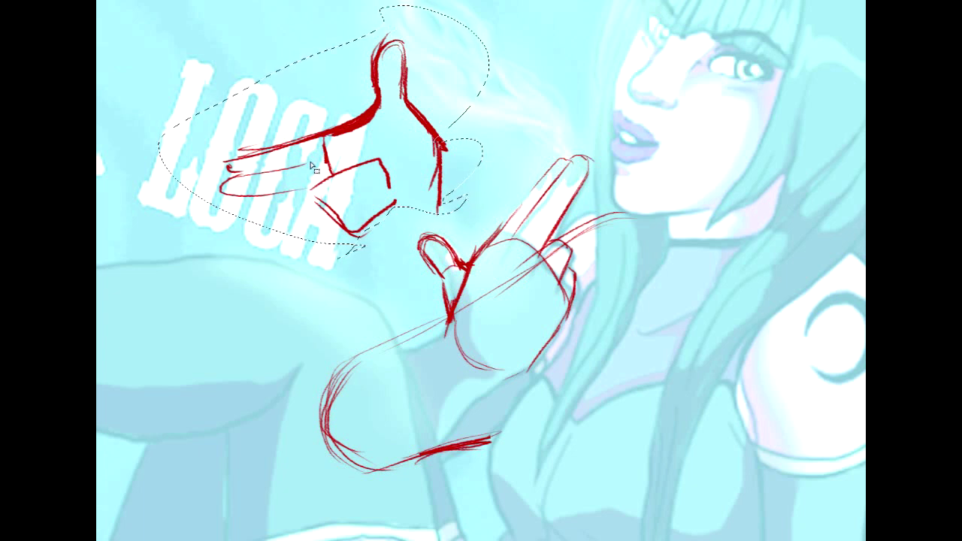
{"action": "key", "text": "Delete"}
{"action": "mouse_move", "coordinate": [449, 105]}
{"action": "left_mouse_down"}
{"action": "mouse_move", "coordinate": [432, 196]}
{"action": "mouse_move", "coordinate": [449, 107]}
{"action": "left_mouse_up"}
{"action": "key", "text": "Delete"}
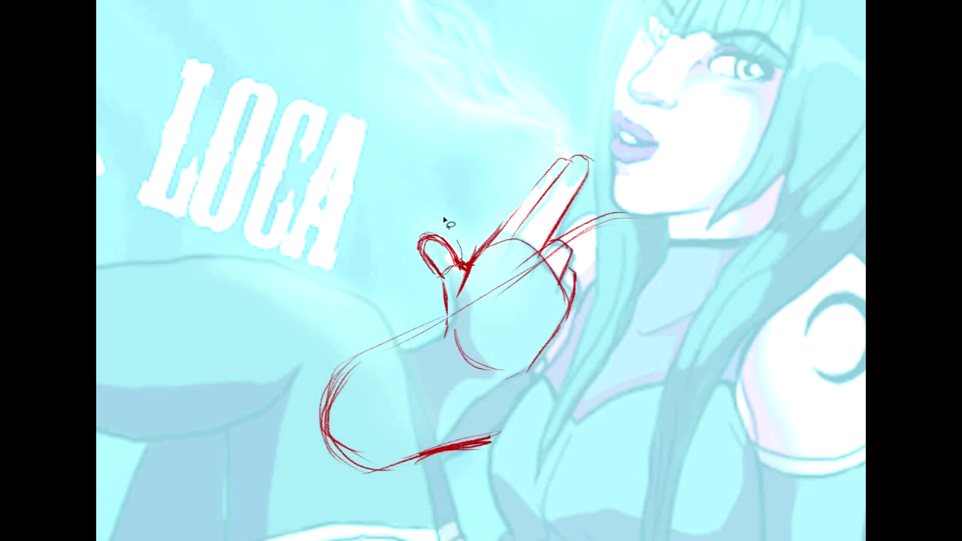
- Transform the raised hand's thumb so it stands more upright and closer to the palm, and clear the selection
{"action": "key", "text": "ctrl+t"}
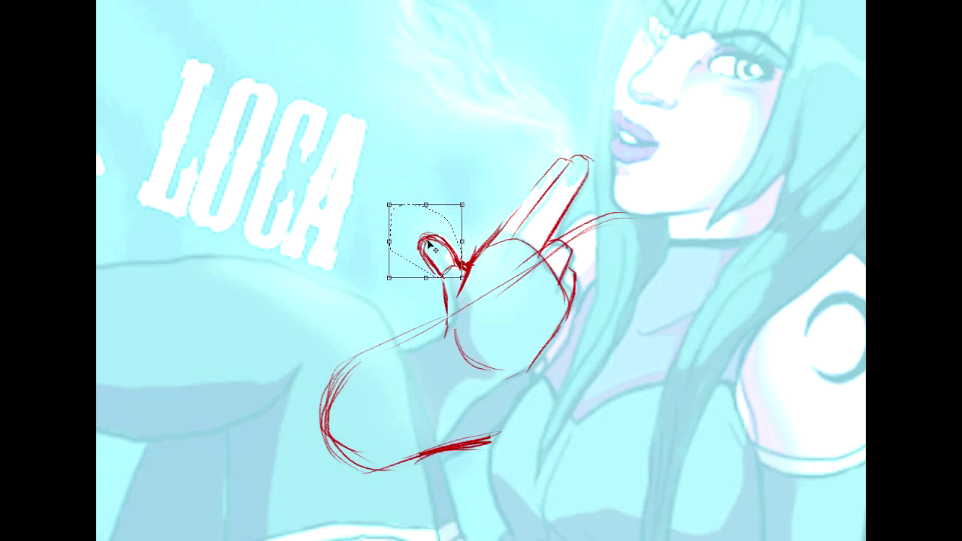
{"action": "mouse_move", "coordinate": [449, 142]}
{"action": "left_mouse_down"}
{"action": "mouse_move", "coordinate": [491, 139]}
{"action": "mouse_move", "coordinate": [478, 134]}
{"action": "left_mouse_up"}
{"action": "left_click_drag", "start_coordinate": [445, 195], "coordinate": [445, 190]}
{"action": "key", "text": "Return"}
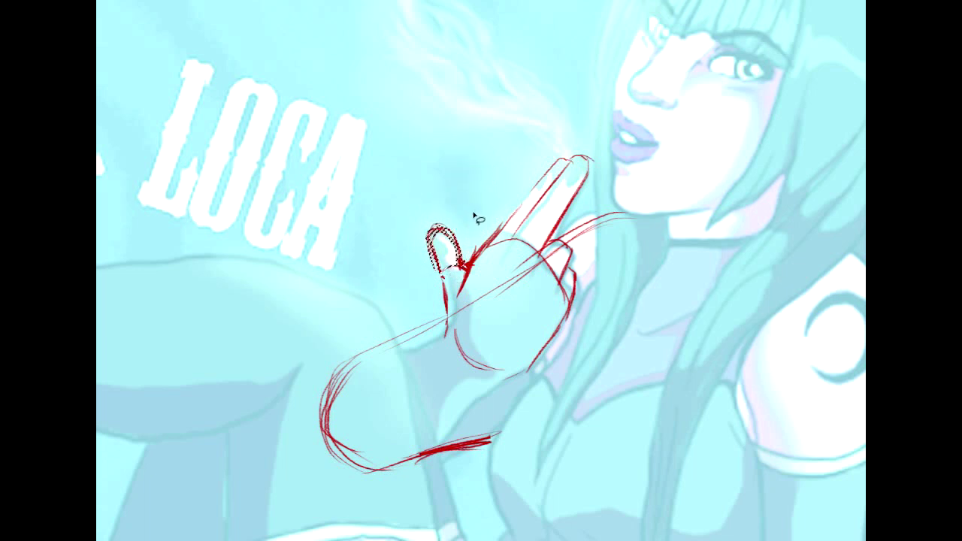
{"action": "key", "text": "ctrl+d"}
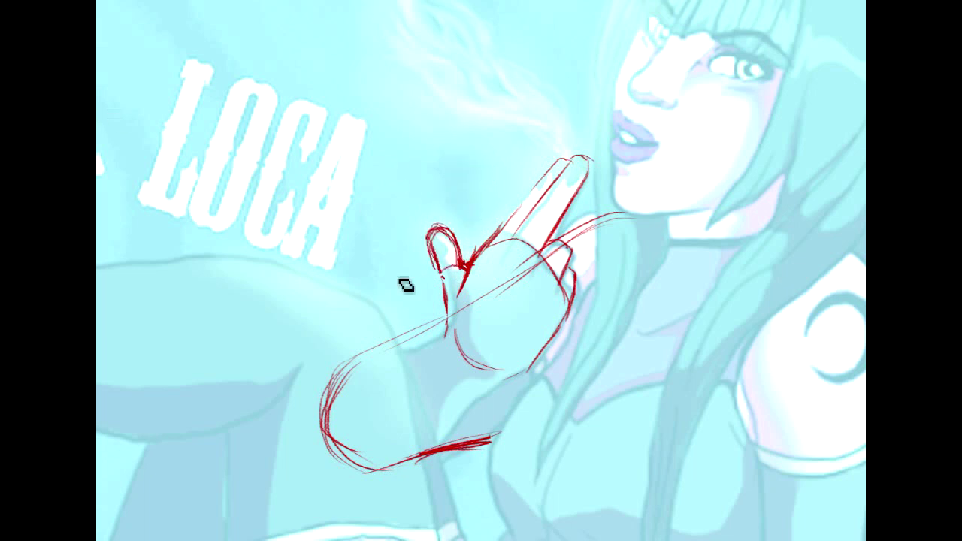
- Sketch the heel of the raised hand's palm and strengthen the upper and lower forearm contours around the elbow
{"action": "mouse_move", "coordinate": [448, 329]}
{"action": "left_mouse_down"}
{"action": "mouse_move", "coordinate": [472, 378]}
{"action": "mouse_move", "coordinate": [521, 379]}
{"action": "left_mouse_up"}
{"action": "mouse_move", "coordinate": [457, 323]}
{"action": "left_mouse_down"}
{"action": "mouse_move", "coordinate": [408, 333]}
{"action": "mouse_move", "coordinate": [344, 369]}
{"action": "mouse_move", "coordinate": [404, 333]}
{"action": "mouse_move", "coordinate": [459, 322]}
{"action": "left_mouse_up"}
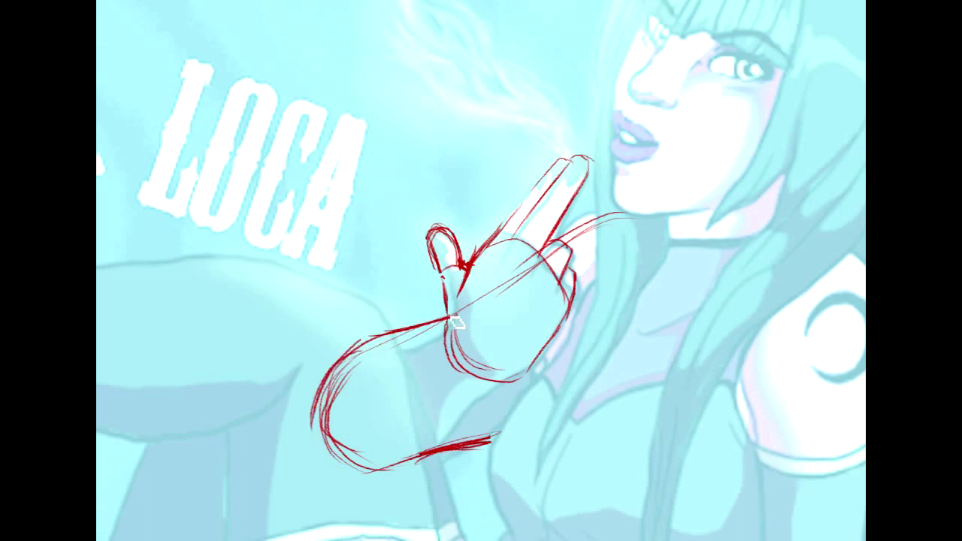
{"action": "mouse_move", "coordinate": [517, 378]}
{"action": "left_mouse_down"}
{"action": "mouse_move", "coordinate": [460, 427]}
{"action": "mouse_move", "coordinate": [351, 461]}
{"action": "mouse_move", "coordinate": [483, 399]}
{"action": "left_mouse_up"}
{"action": "mouse_move", "coordinate": [535, 368]}
{"action": "left_mouse_down"}
{"action": "mouse_move", "coordinate": [449, 438]}
{"action": "mouse_move", "coordinate": [382, 471]}
{"action": "left_mouse_up"}
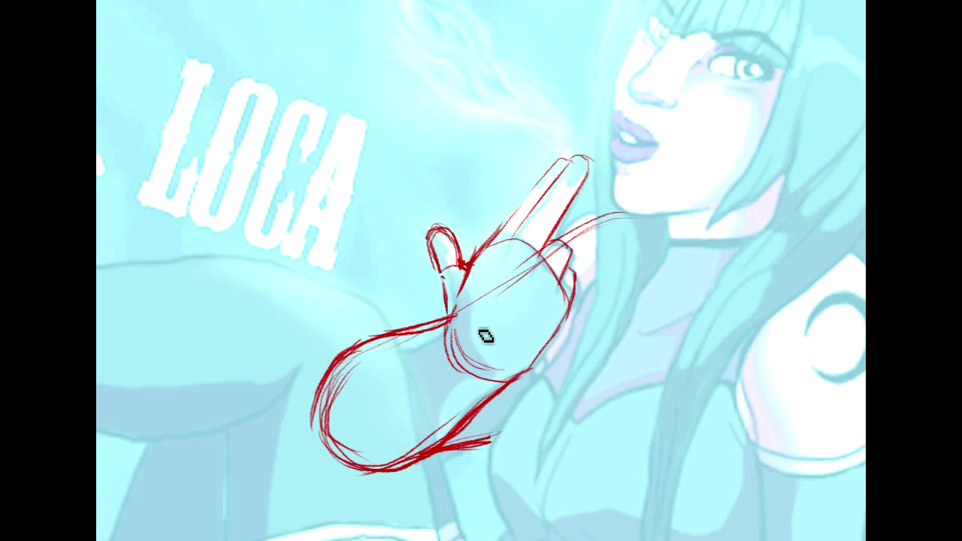
- Refine the wrist and palm base of the raised hand, and erase the forearm and elbow lines overlapping the raised knee
{"action": "left_click_drag", "start_coordinate": [454, 303], "coordinate": [442, 334]}
{"action": "mouse_move", "coordinate": [461, 374]}
{"action": "left_mouse_down"}
{"action": "mouse_move", "coordinate": [518, 374]}
{"action": "mouse_move", "coordinate": [535, 361]}
{"action": "left_mouse_up"}
{"action": "key", "text": "ctrl+z"}
{"action": "left_click_drag", "start_coordinate": [475, 377], "coordinate": [536, 363]}
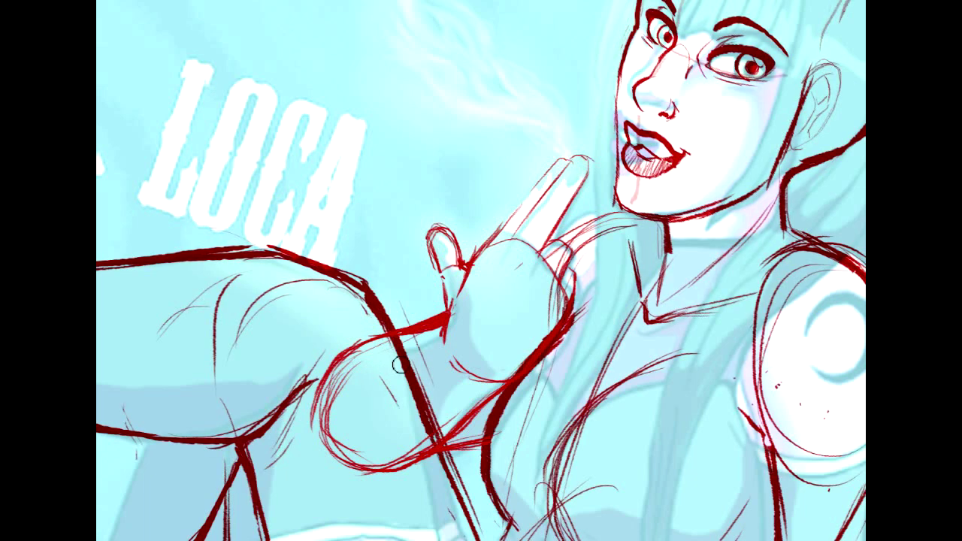
{"action": "mouse_move", "coordinate": [311, 433]}
{"action": "left_mouse_down"}
{"action": "mouse_move", "coordinate": [342, 451]}
{"action": "mouse_move", "coordinate": [343, 373]}
{"action": "left_mouse_up"}
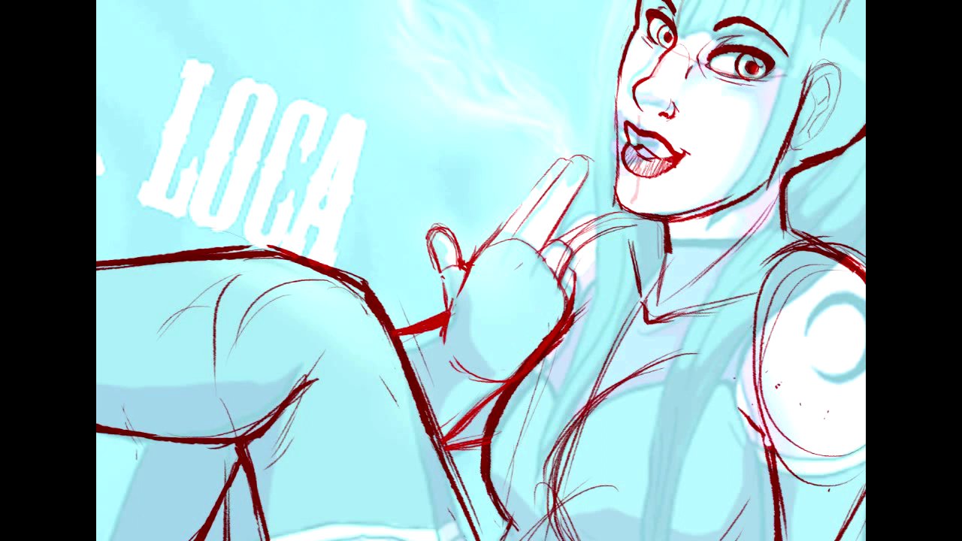
- Set a hairless cat reference photo in a narrow pane beside the canvas and hide the red figure sketch over the cat
{"action": "mouse_move", "coordinate": [571, 301]}
{"action": "left_mouse_down"}
{"action": "mouse_move", "coordinate": [471, 408]}
{"action": "mouse_move", "coordinate": [363, 329]}
{"action": "mouse_move", "coordinate": [381, 87]}
{"action": "left_mouse_up"}
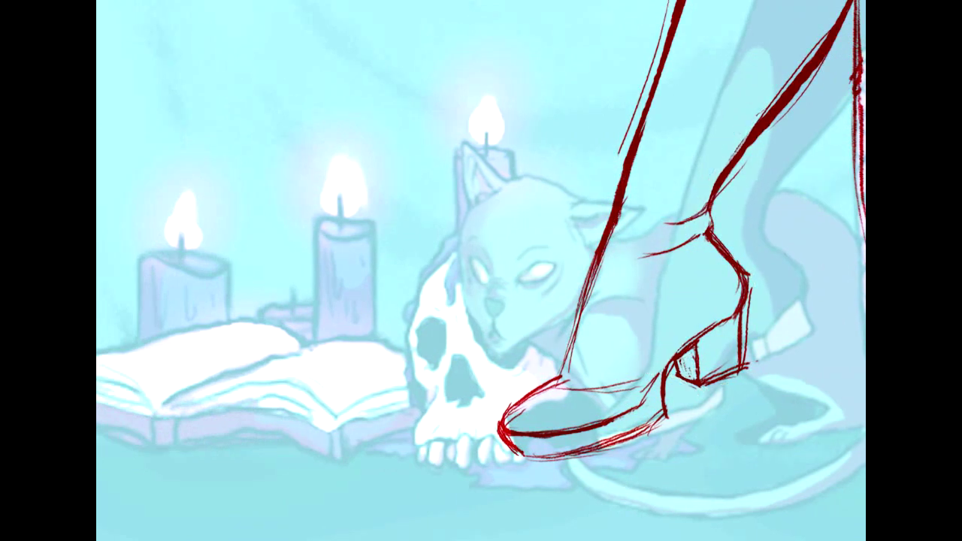
{"action": "left_click_drag", "start_coordinate": [303, 2], "coordinate": [88, 203]}
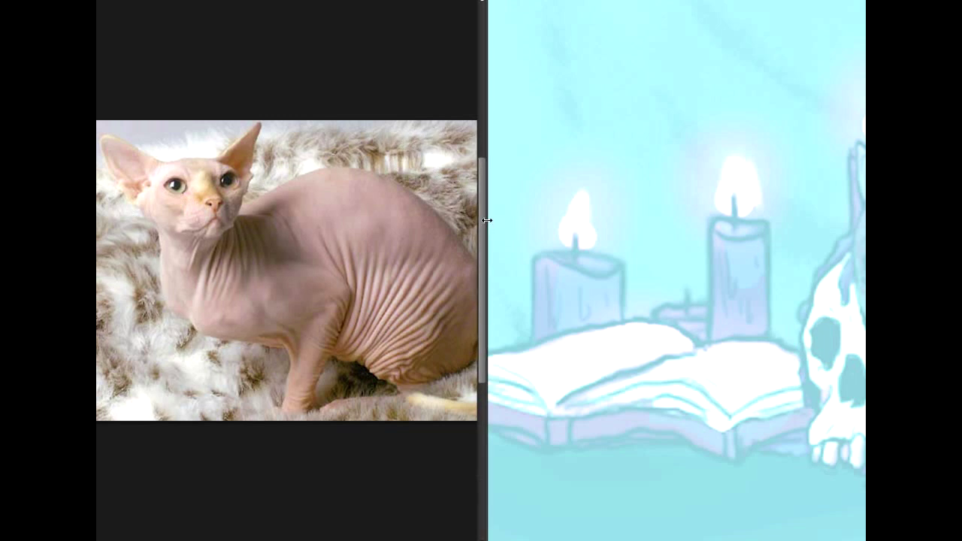
{"action": "mouse_move", "coordinate": [499, 280]}
{"action": "left_mouse_down"}
{"action": "mouse_move", "coordinate": [516, 284]}
{"action": "mouse_move", "coordinate": [465, 301]}
{"action": "mouse_move", "coordinate": [361, 294]}
{"action": "mouse_move", "coordinate": [374, 293]}
{"action": "left_mouse_up"}
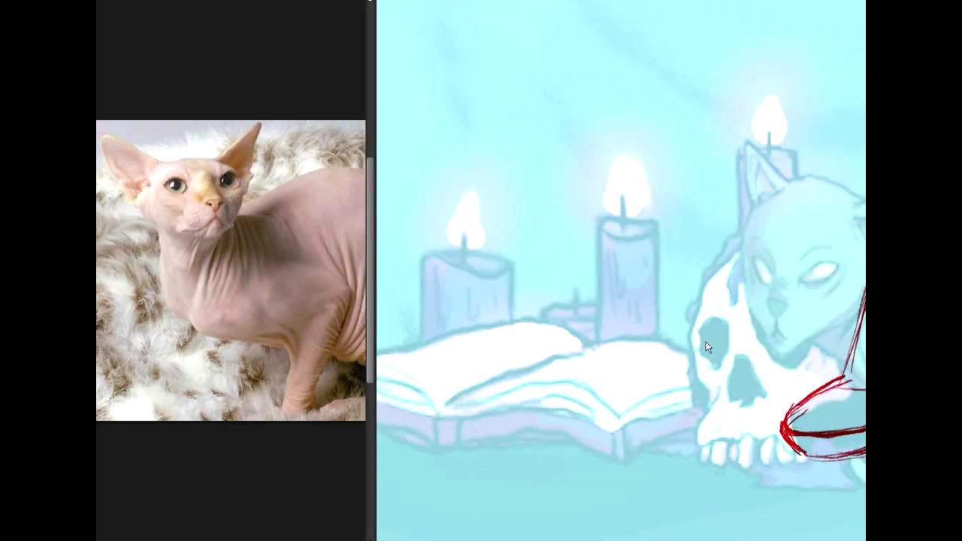
{"action": "mouse_move", "coordinate": [766, 263]}
{"action": "left_mouse_down"}
{"action": "mouse_move", "coordinate": [490, 289]}
{"action": "mouse_move", "coordinate": [530, 283]}
{"action": "left_mouse_up"}
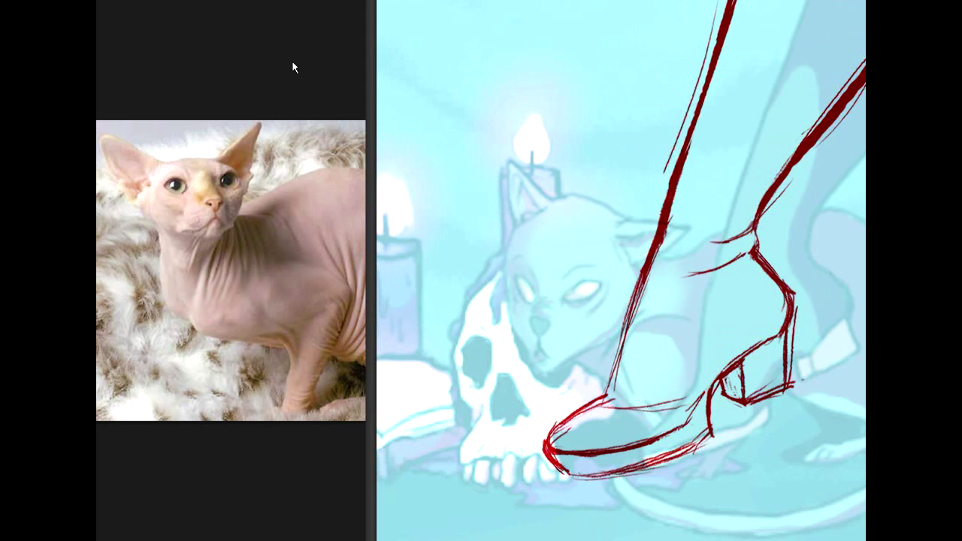
{"action": "key", "text": "Delete"}
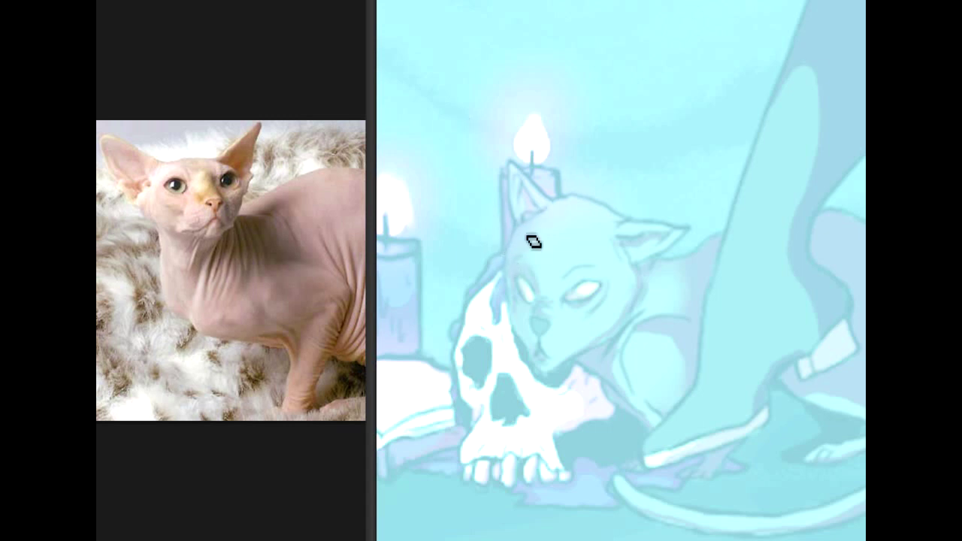
- Sketch the crown, ear-side edge and cheek of the cat's head in dark blue over the faded original
{"action": "mouse_move", "coordinate": [502, 258]}
{"action": "left_mouse_down"}
{"action": "mouse_move", "coordinate": [534, 223]}
{"action": "mouse_move", "coordinate": [572, 212]}
{"action": "left_mouse_up"}
{"action": "key", "text": "ctrl+z"}
{"action": "mouse_move", "coordinate": [522, 227]}
{"action": "left_mouse_down"}
{"action": "mouse_move", "coordinate": [582, 197]}
{"action": "mouse_move", "coordinate": [616, 223]}
{"action": "mouse_move", "coordinate": [621, 260]}
{"action": "left_mouse_up"}
{"action": "left_click_drag", "start_coordinate": [607, 218], "coordinate": [636, 279]}
{"action": "left_click_drag", "start_coordinate": [624, 329], "coordinate": [598, 340]}
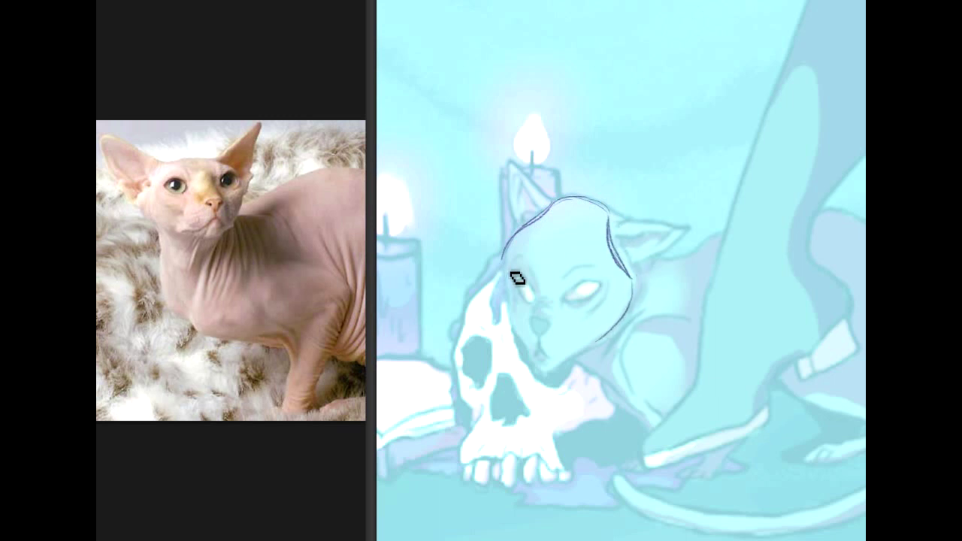
- Close the cat's head outline around the face and jaw, and curve a guide line around its eye
{"action": "left_click_drag", "start_coordinate": [508, 259], "coordinate": [514, 299]}
{"action": "left_click_drag", "start_coordinate": [562, 265], "coordinate": [601, 269]}
{"action": "left_click_drag", "start_coordinate": [584, 305], "coordinate": [616, 273]}
{"action": "mouse_move", "coordinate": [510, 301]}
{"action": "left_mouse_down"}
{"action": "mouse_move", "coordinate": [530, 355]}
{"action": "mouse_move", "coordinate": [601, 348]}
{"action": "mouse_move", "coordinate": [636, 299]}
{"action": "mouse_move", "coordinate": [597, 345]}
{"action": "left_mouse_up"}
{"action": "mouse_move", "coordinate": [633, 301]}
{"action": "left_mouse_down"}
{"action": "mouse_move", "coordinate": [601, 341]}
{"action": "mouse_move", "coordinate": [634, 280]}
{"action": "left_mouse_up"}
{"action": "left_click_drag", "start_coordinate": [605, 206], "coordinate": [616, 213]}
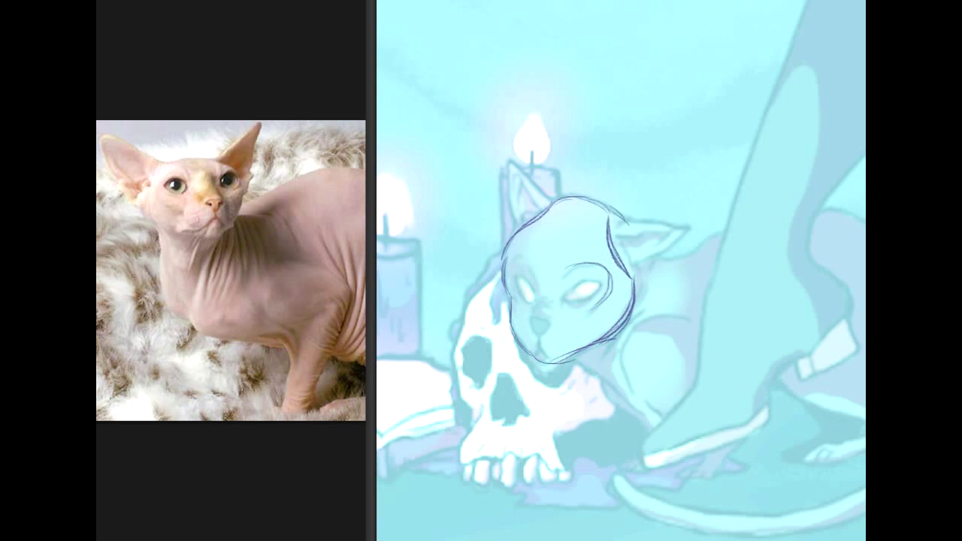
- Draw a front-view head study in the empty area above the candles: a circle crossed by vertical and horizontal centre lines
{"action": "scroll", "coordinate": [621, 271], "scroll_direction": "up", "scroll_amount": 3}
{"action": "scroll", "coordinate": [621, 270], "scroll_direction": "left", "scroll_amount": 5}
{"action": "scroll", "coordinate": [621, 271], "scroll_direction": "up", "scroll_amount": 5}
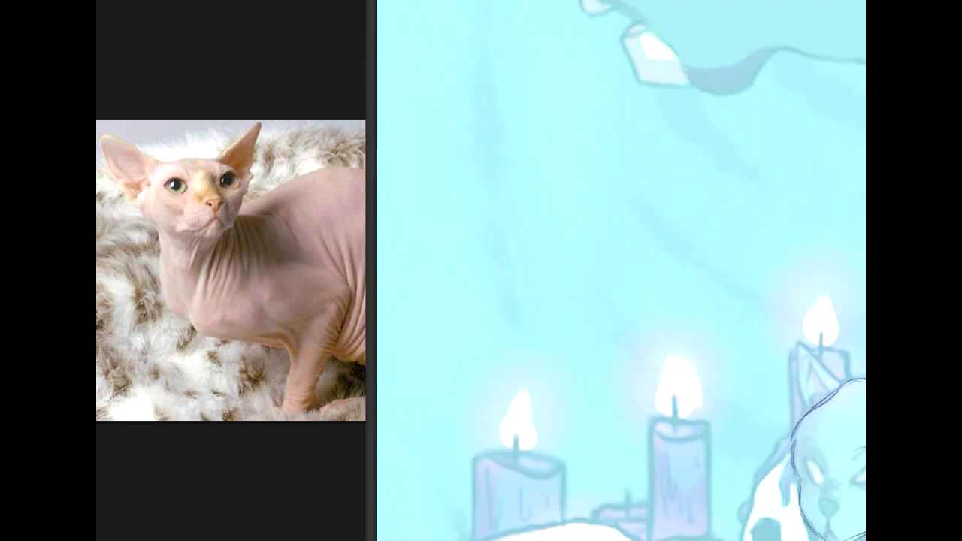
{"action": "scroll", "coordinate": [621, 270], "scroll_direction": "up", "scroll_amount": 5}
{"action": "scroll", "coordinate": [621, 271], "scroll_direction": "down", "scroll_amount": 12}
{"action": "scroll", "coordinate": [621, 271], "scroll_direction": "up", "scroll_amount": 3}
{"action": "scroll", "coordinate": [798, 339], "scroll_direction": "up", "scroll_amount": 1}
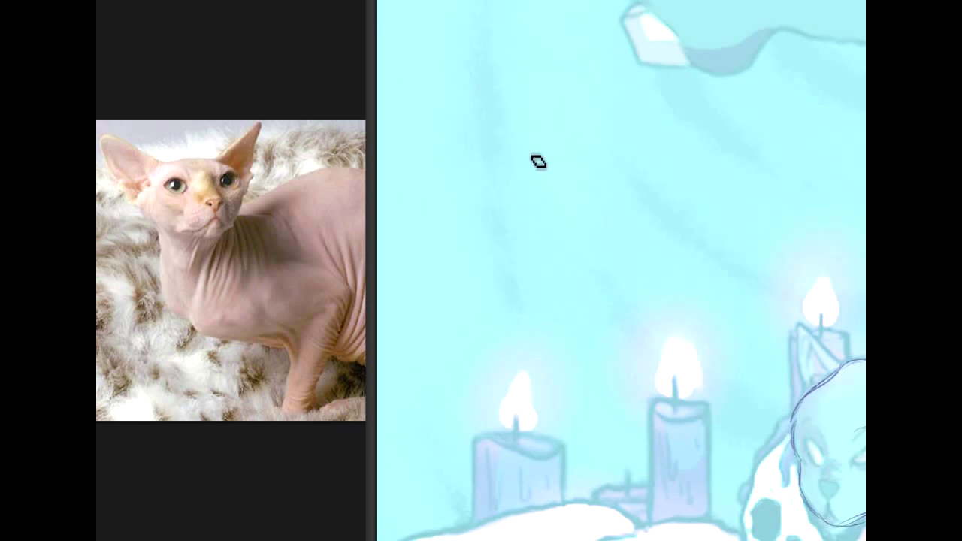
{"action": "mouse_move", "coordinate": [516, 101]}
{"action": "left_mouse_down"}
{"action": "mouse_move", "coordinate": [584, 153]}
{"action": "mouse_move", "coordinate": [569, 215]}
{"action": "mouse_move", "coordinate": [555, 132]}
{"action": "mouse_move", "coordinate": [538, 329]}
{"action": "left_mouse_up"}
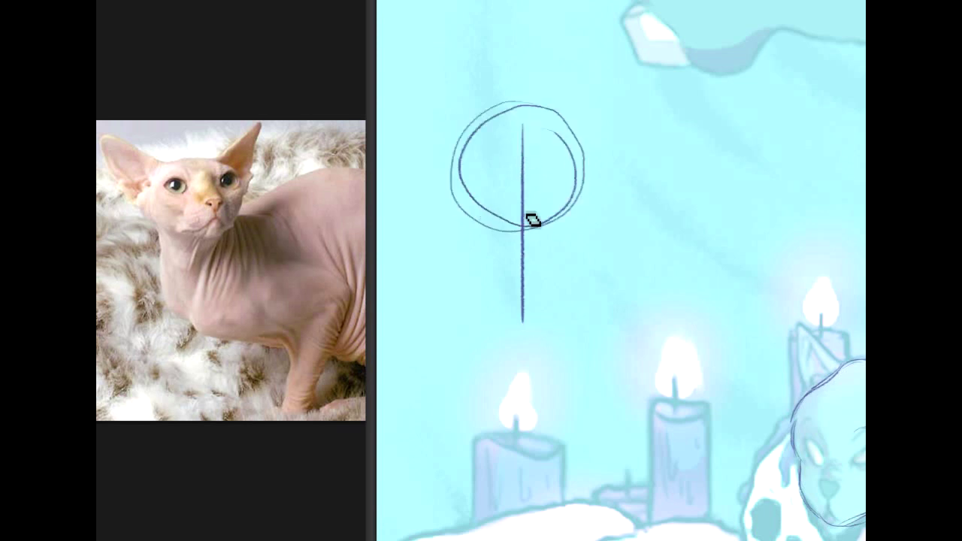
{"action": "left_click_drag", "start_coordinate": [460, 173], "coordinate": [579, 177]}
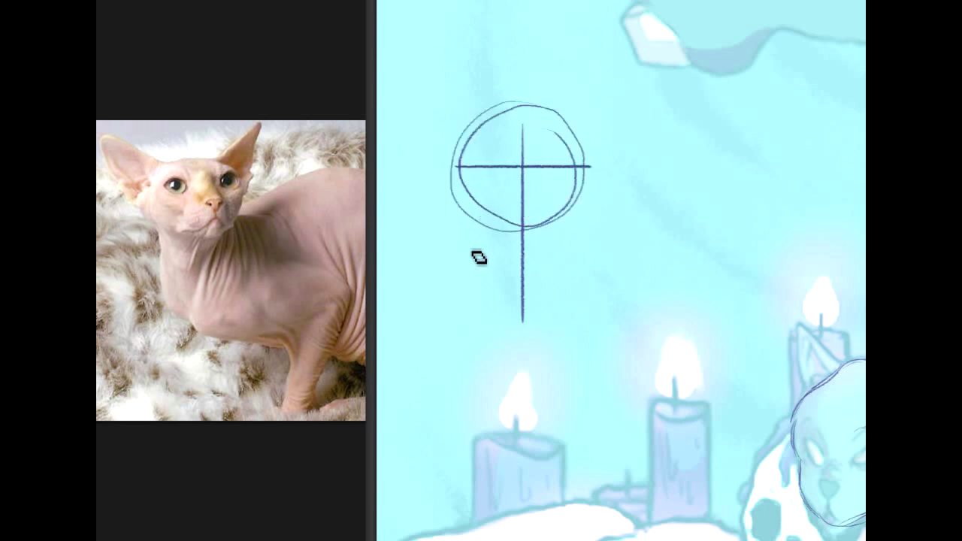
- Add tapering jaw lines beneath the circle of the head study, and delete the whole study
{"action": "mouse_move", "coordinate": [473, 215]}
{"action": "left_mouse_down"}
{"action": "mouse_move", "coordinate": [475, 241]}
{"action": "mouse_move", "coordinate": [548, 303]}
{"action": "mouse_move", "coordinate": [578, 190]}
{"action": "mouse_move", "coordinate": [487, 264]}
{"action": "mouse_move", "coordinate": [526, 304]}
{"action": "left_mouse_up"}
{"action": "left_click_drag", "start_coordinate": [582, 217], "coordinate": [530, 304]}
{"action": "mouse_move", "coordinate": [472, 220]}
{"action": "left_mouse_down"}
{"action": "mouse_move", "coordinate": [531, 307]}
{"action": "mouse_move", "coordinate": [551, 284]}
{"action": "left_mouse_up"}
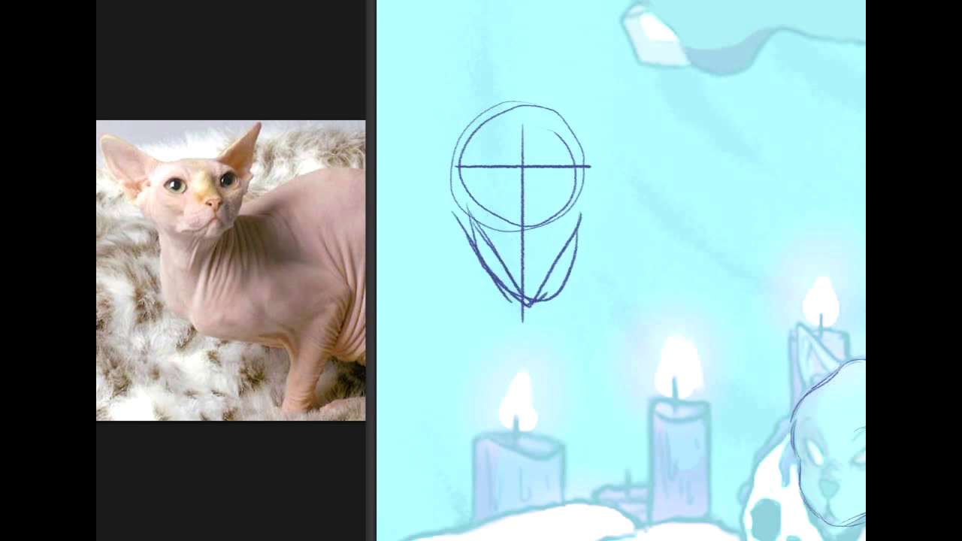
{"action": "mouse_move", "coordinate": [518, 94]}
{"action": "left_mouse_down"}
{"action": "mouse_move", "coordinate": [456, 329]}
{"action": "mouse_move", "coordinate": [627, 208]}
{"action": "left_mouse_up"}
{"action": "key", "text": "Delete"}
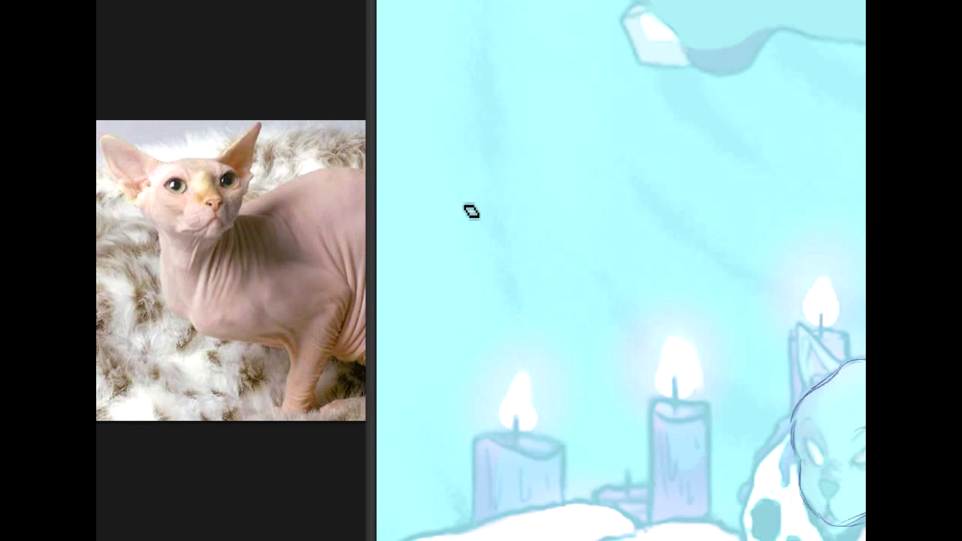
- Start a new cat face study above the candles with an angular cheek, a horizontal eye line and a round muzzle
{"action": "left_click_drag", "start_coordinate": [456, 214], "coordinate": [494, 167]}
{"action": "mouse_move", "coordinate": [456, 222]}
{"action": "left_mouse_down"}
{"action": "mouse_move", "coordinate": [498, 281]}
{"action": "mouse_move", "coordinate": [455, 221]}
{"action": "mouse_move", "coordinate": [512, 283]}
{"action": "mouse_move", "coordinate": [470, 198]}
{"action": "mouse_move", "coordinate": [496, 276]}
{"action": "left_mouse_up"}
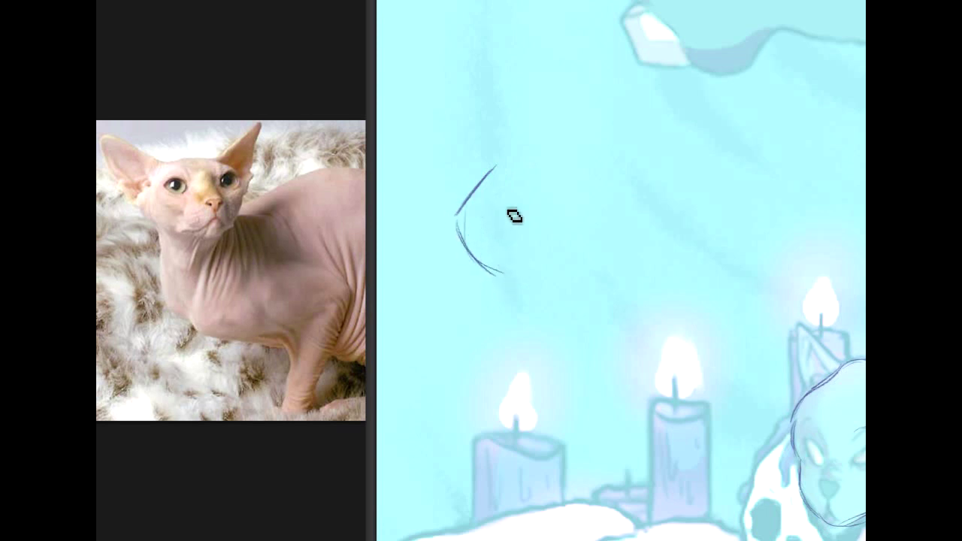
{"action": "left_click_drag", "start_coordinate": [457, 221], "coordinate": [575, 221]}
{"action": "left_click_drag", "start_coordinate": [502, 185], "coordinate": [469, 216]}
{"action": "mouse_move", "coordinate": [496, 182]}
{"action": "left_mouse_down"}
{"action": "mouse_move", "coordinate": [481, 239]}
{"action": "mouse_move", "coordinate": [485, 199]}
{"action": "mouse_move", "coordinate": [483, 237]}
{"action": "mouse_move", "coordinate": [507, 263]}
{"action": "mouse_move", "coordinate": [478, 237]}
{"action": "mouse_move", "coordinate": [515, 277]}
{"action": "mouse_move", "coordinate": [474, 229]}
{"action": "mouse_move", "coordinate": [455, 228]}
{"action": "mouse_move", "coordinate": [489, 239]}
{"action": "mouse_move", "coordinate": [512, 274]}
{"action": "left_mouse_up"}
{"action": "mouse_move", "coordinate": [463, 226]}
{"action": "left_mouse_down"}
{"action": "mouse_move", "coordinate": [485, 258]}
{"action": "mouse_move", "coordinate": [524, 277]}
{"action": "mouse_move", "coordinate": [519, 293]}
{"action": "mouse_move", "coordinate": [523, 237]}
{"action": "mouse_move", "coordinate": [511, 253]}
{"action": "mouse_move", "coordinate": [541, 237]}
{"action": "mouse_move", "coordinate": [564, 256]}
{"action": "mouse_move", "coordinate": [542, 294]}
{"action": "mouse_move", "coordinate": [524, 284]}
{"action": "mouse_move", "coordinate": [537, 238]}
{"action": "mouse_move", "coordinate": [549, 294]}
{"action": "mouse_move", "coordinate": [522, 286]}
{"action": "mouse_move", "coordinate": [541, 237]}
{"action": "left_mouse_up"}
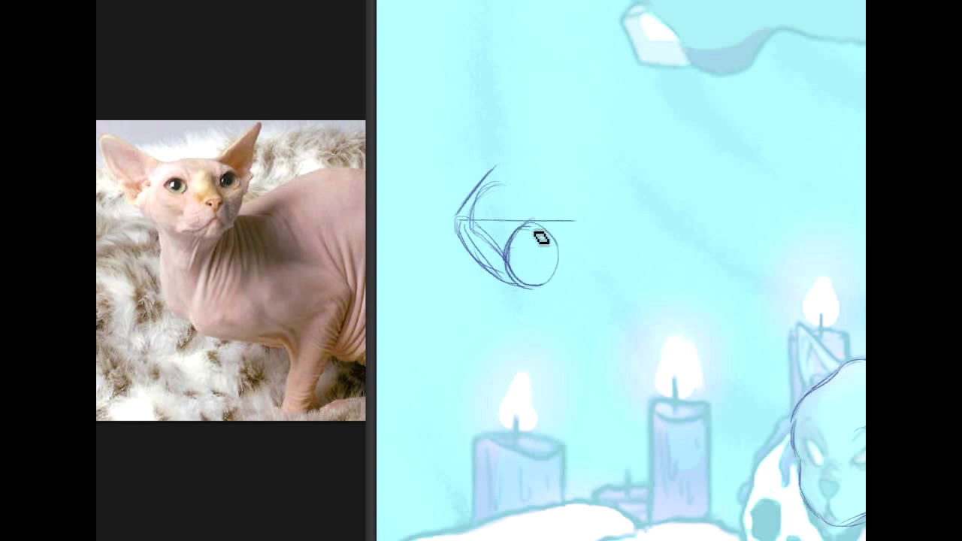
- Add a round eye with a slit pupil, a nose, a downturned mouth and a forehead line to the cat face study
{"action": "mouse_move", "coordinate": [500, 208]}
{"action": "left_mouse_down"}
{"action": "mouse_move", "coordinate": [496, 237]}
{"action": "mouse_move", "coordinate": [486, 217]}
{"action": "left_mouse_up"}
{"action": "mouse_move", "coordinate": [549, 247]}
{"action": "left_mouse_down"}
{"action": "mouse_move", "coordinate": [529, 245]}
{"action": "mouse_move", "coordinate": [545, 242]}
{"action": "mouse_move", "coordinate": [535, 256]}
{"action": "mouse_move", "coordinate": [530, 233]}
{"action": "left_mouse_up"}
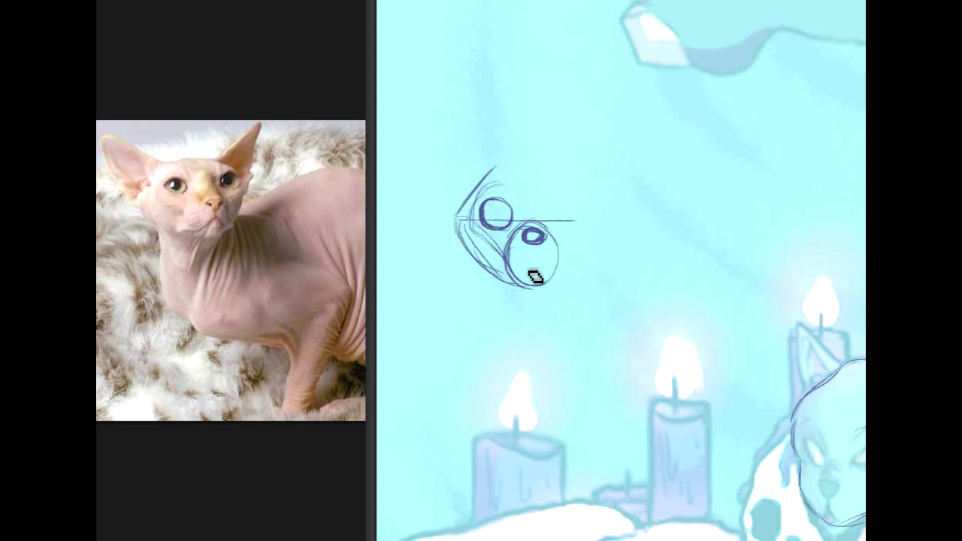
{"action": "mouse_move", "coordinate": [534, 257]}
{"action": "left_mouse_down"}
{"action": "mouse_move", "coordinate": [555, 269]}
{"action": "mouse_move", "coordinate": [522, 277]}
{"action": "mouse_move", "coordinate": [540, 278]}
{"action": "mouse_move", "coordinate": [535, 294]}
{"action": "mouse_move", "coordinate": [551, 264]}
{"action": "left_mouse_up"}
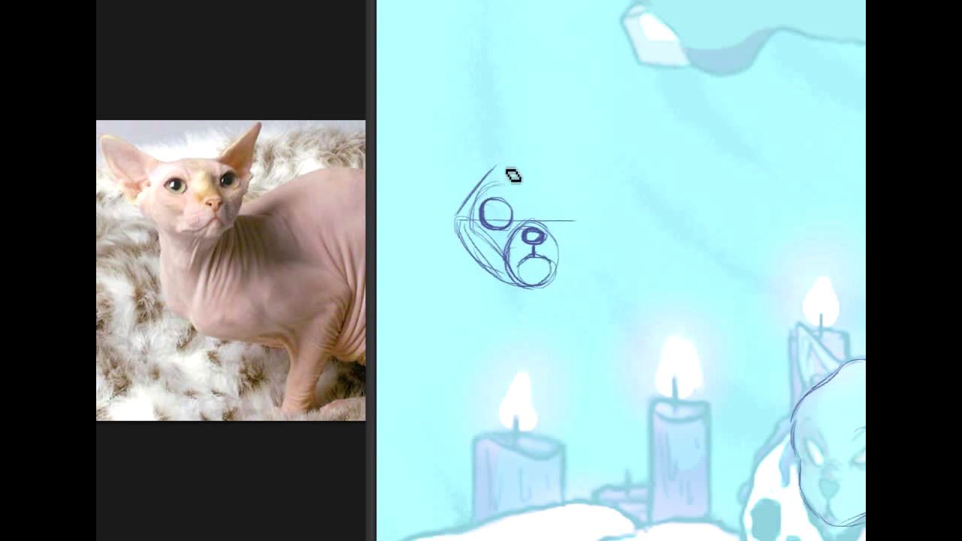
{"action": "mouse_move", "coordinate": [519, 167]}
{"action": "left_mouse_down"}
{"action": "mouse_move", "coordinate": [464, 197]}
{"action": "mouse_move", "coordinate": [520, 165]}
{"action": "left_mouse_up"}
{"action": "mouse_move", "coordinate": [497, 204]}
{"action": "left_mouse_down"}
{"action": "mouse_move", "coordinate": [497, 217]}
{"action": "mouse_move", "coordinate": [484, 223]}
{"action": "left_mouse_up"}
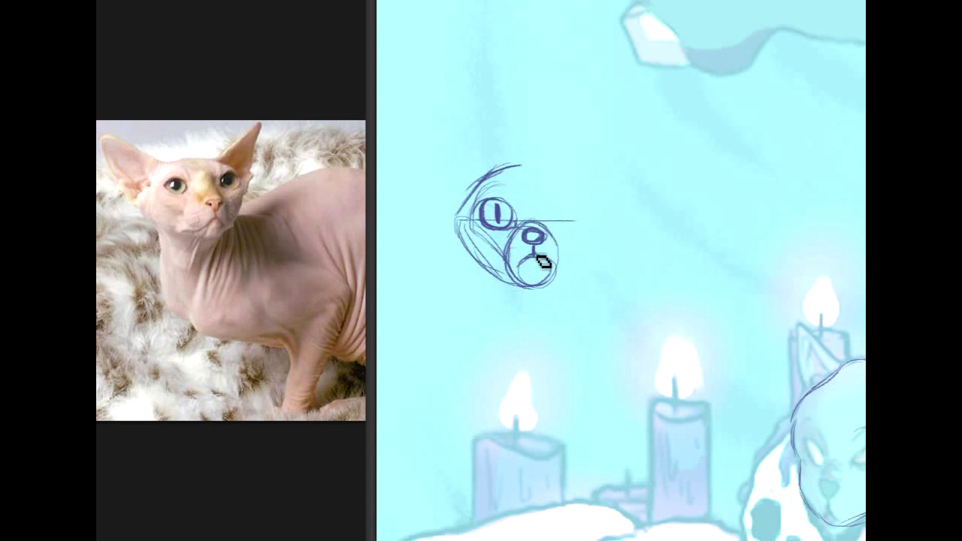
{"action": "left_click_drag", "start_coordinate": [535, 261], "coordinate": [554, 264]}
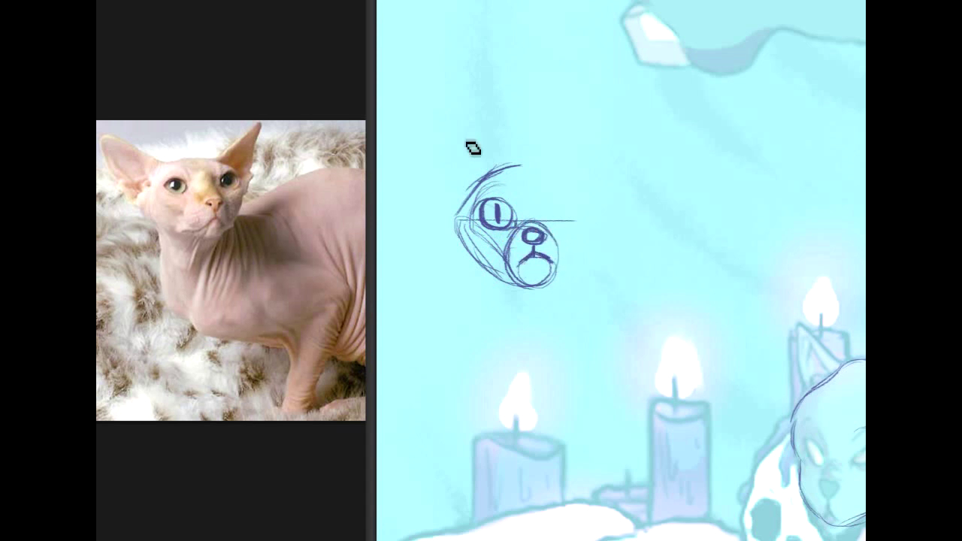
- Draw a tall pointed ear with its inner fold on the cat face study, and clean up its outer edge
{"action": "left_click_drag", "start_coordinate": [433, 143], "coordinate": [492, 165]}
{"action": "mouse_move", "coordinate": [451, 217]}
{"action": "left_mouse_down"}
{"action": "mouse_move", "coordinate": [430, 185]}
{"action": "mouse_move", "coordinate": [458, 217]}
{"action": "left_mouse_up"}
{"action": "mouse_move", "coordinate": [457, 216]}
{"action": "left_mouse_down"}
{"action": "mouse_move", "coordinate": [431, 148]}
{"action": "mouse_move", "coordinate": [484, 160]}
{"action": "left_mouse_up"}
{"action": "mouse_move", "coordinate": [433, 143]}
{"action": "left_mouse_down"}
{"action": "mouse_move", "coordinate": [473, 187]}
{"action": "mouse_move", "coordinate": [496, 182]}
{"action": "mouse_move", "coordinate": [456, 175]}
{"action": "mouse_move", "coordinate": [458, 160]}
{"action": "mouse_move", "coordinate": [460, 217]}
{"action": "mouse_move", "coordinate": [435, 144]}
{"action": "mouse_move", "coordinate": [474, 224]}
{"action": "mouse_move", "coordinate": [487, 160]}
{"action": "mouse_move", "coordinate": [460, 176]}
{"action": "mouse_move", "coordinate": [481, 193]}
{"action": "mouse_move", "coordinate": [435, 148]}
{"action": "mouse_move", "coordinate": [491, 165]}
{"action": "left_mouse_up"}
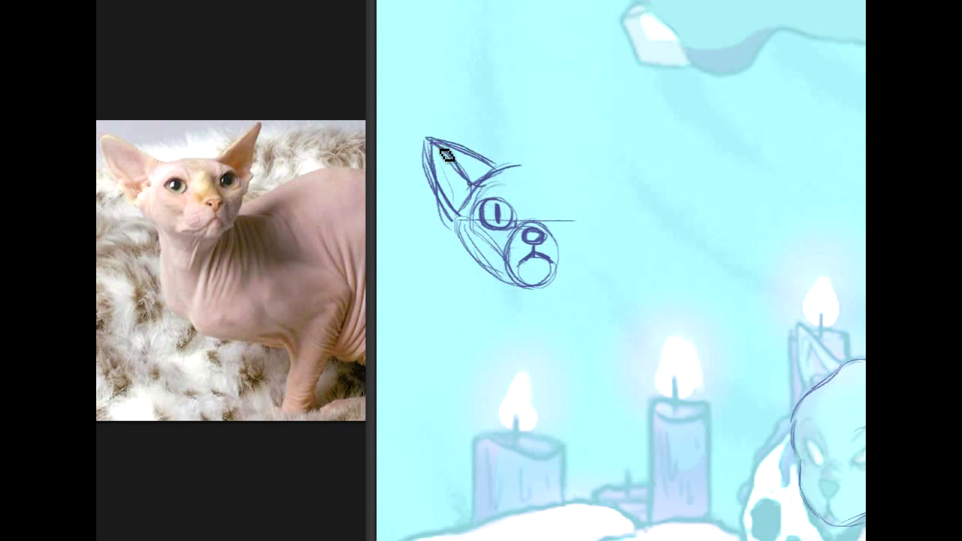
{"action": "left_click_drag", "start_coordinate": [452, 205], "coordinate": [436, 159]}
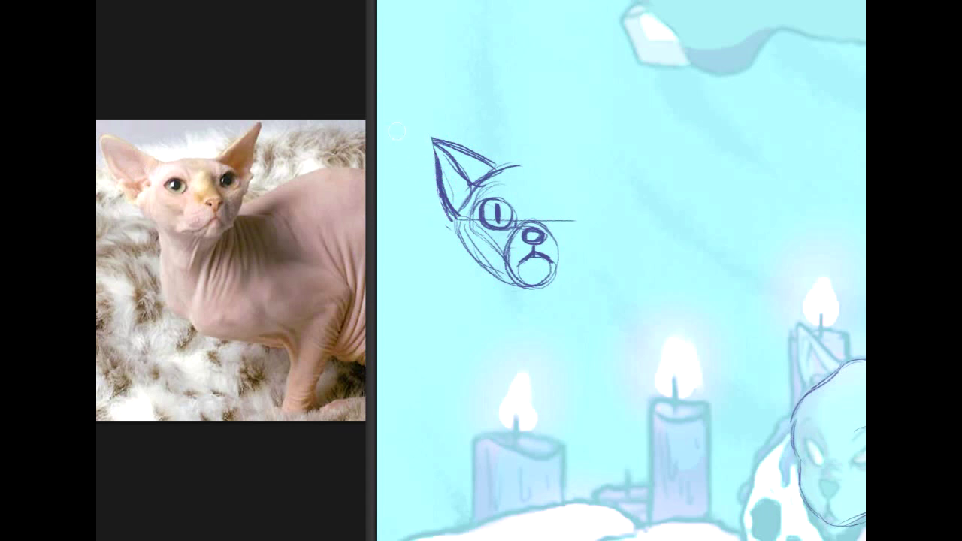
- Darken the cheek and jaw contour of the cat face study, and undo an extra stroke on the forehead
{"action": "left_click_drag", "start_coordinate": [458, 216], "coordinate": [461, 251]}
{"action": "left_click_drag", "start_coordinate": [485, 269], "coordinate": [525, 288]}
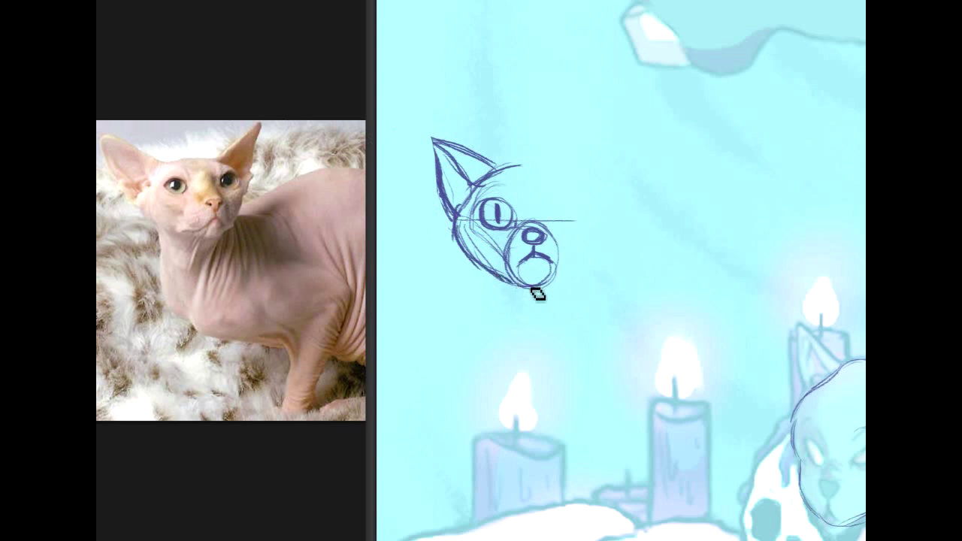
{"action": "left_click_drag", "start_coordinate": [537, 170], "coordinate": [514, 167]}
{"action": "key", "text": "ctrl+z"}
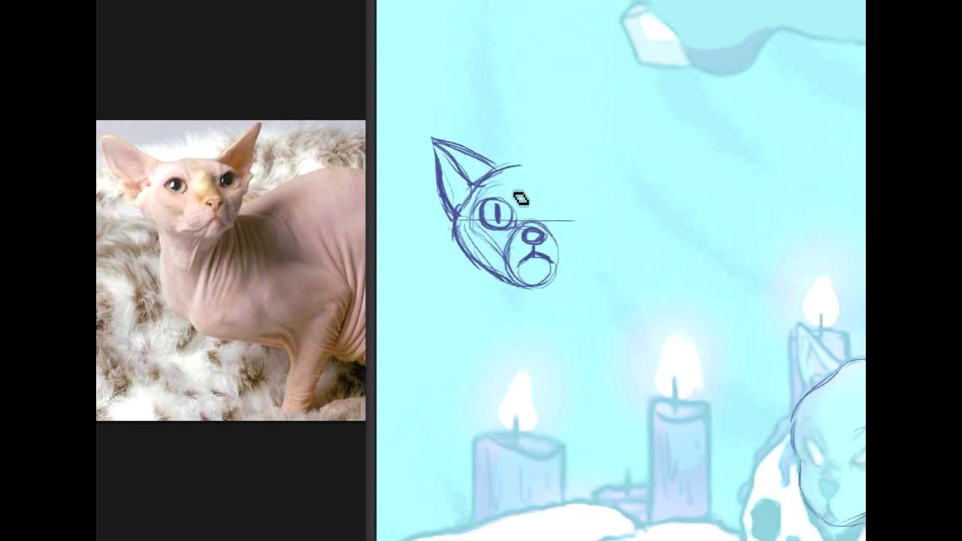
- Duplicate the half cat face, flip it horizontally and align it with the original to complete a symmetrical front-view face study
{"action": "mouse_move", "coordinate": [394, 92]}
{"action": "left_mouse_down"}
{"action": "mouse_move", "coordinate": [448, 191]}
{"action": "mouse_move", "coordinate": [397, 104]}
{"action": "left_mouse_up"}
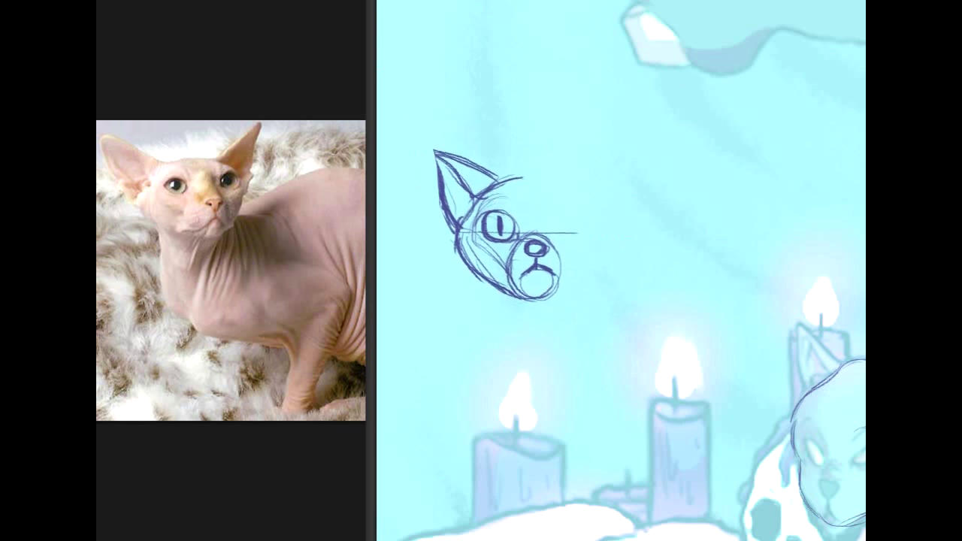
{"action": "key", "text": "ctrl+t"}
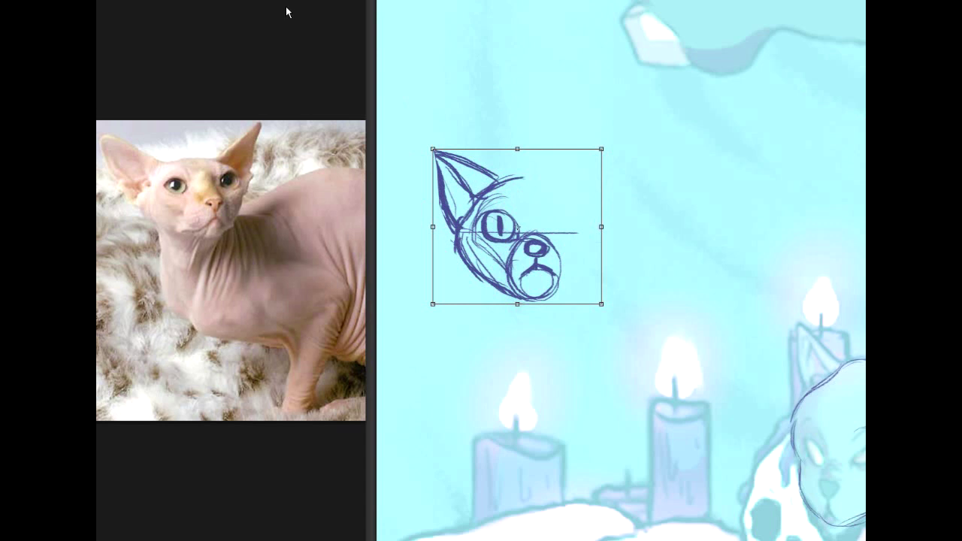
{"action": "left_click", "coordinate": [374, 87]}
{"action": "left_click_drag", "start_coordinate": [564, 230], "coordinate": [598, 233]}
{"action": "key", "text": "Return"}
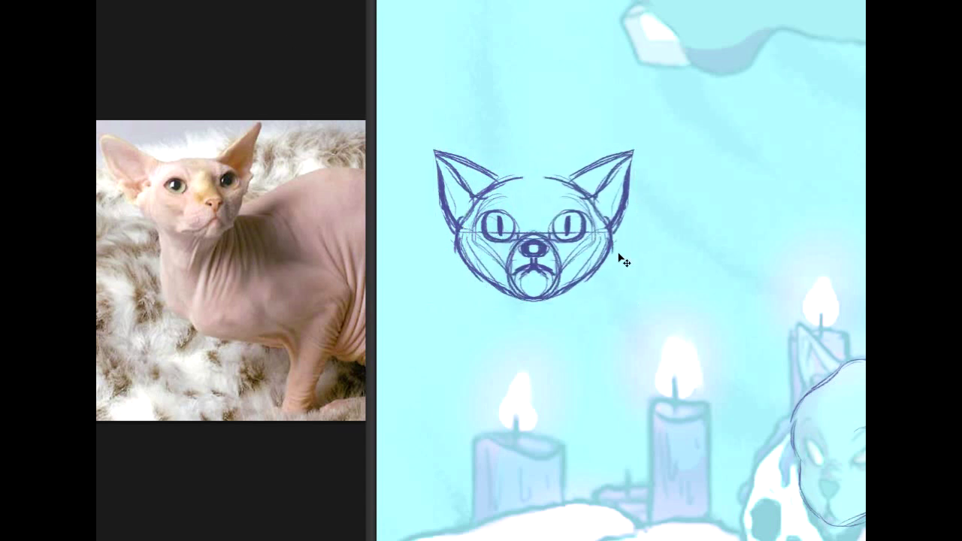
{"action": "key", "text": "Right"}
{"action": "key", "text": "Right"}
{"action": "key", "text": "Right"}
{"action": "key", "text": "Right"}
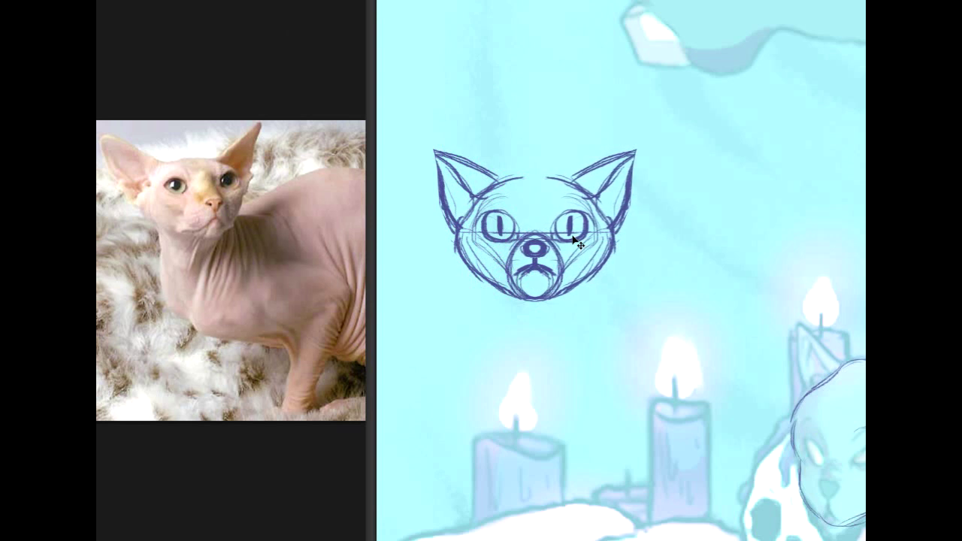
- Scale the symmetrical cat face study down slightly and reposition it above the candles
{"action": "left_click_drag", "start_coordinate": [584, 228], "coordinate": [636, 226]}
{"action": "key", "text": "ctrl+t"}
{"action": "left_click_drag", "start_coordinate": [548, 306], "coordinate": [544, 318]}
{"action": "key", "text": "Return"}
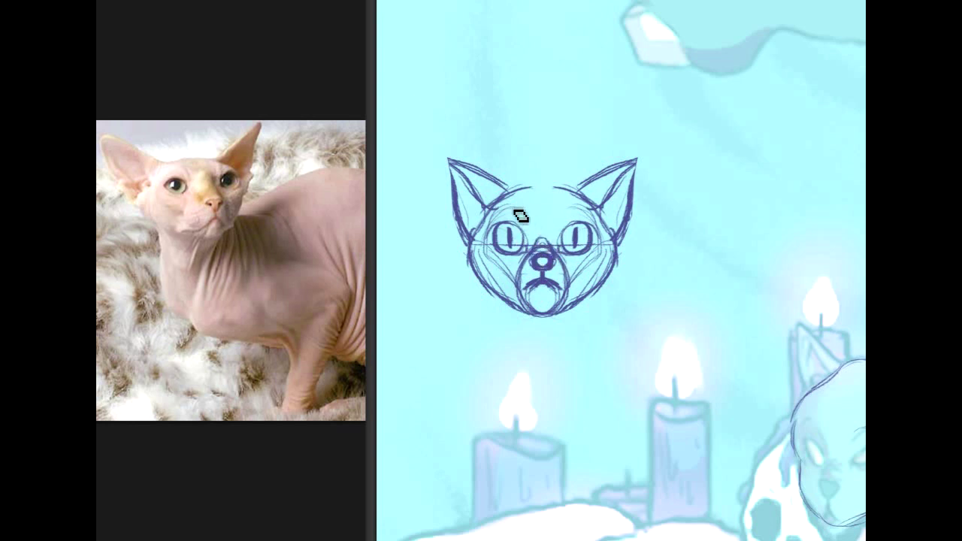
- Add oval brow spots, short cheek whiskers and a heavier round chin with cheek contours to the cat face study
{"action": "left_click_drag", "start_coordinate": [515, 218], "coordinate": [572, 215]}
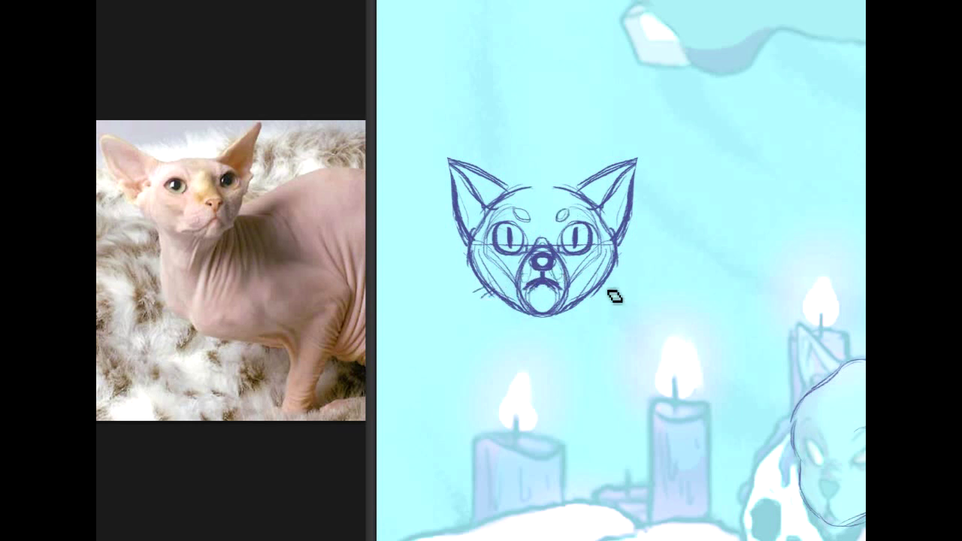
{"action": "left_click_drag", "start_coordinate": [622, 302], "coordinate": [619, 296]}
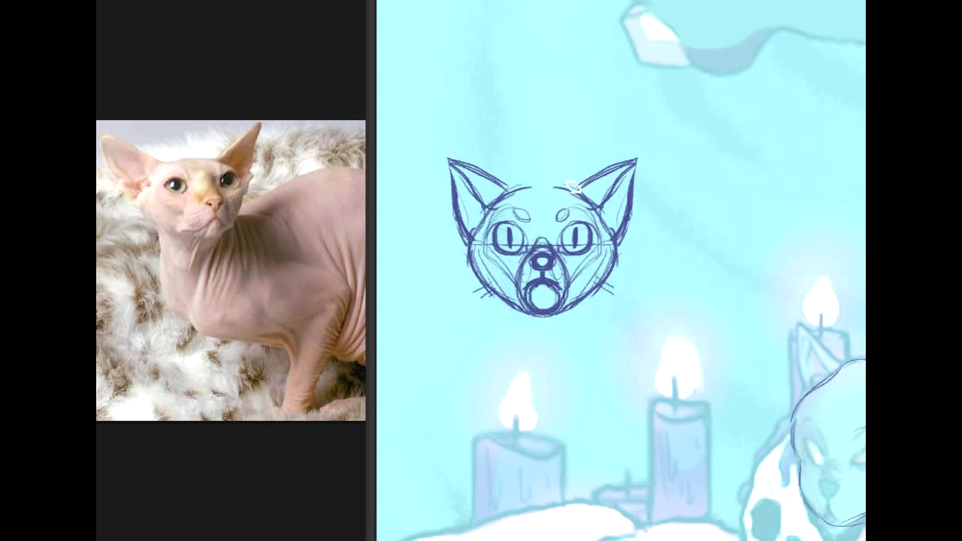
{"action": "left_click_drag", "start_coordinate": [541, 299], "coordinate": [535, 300]}
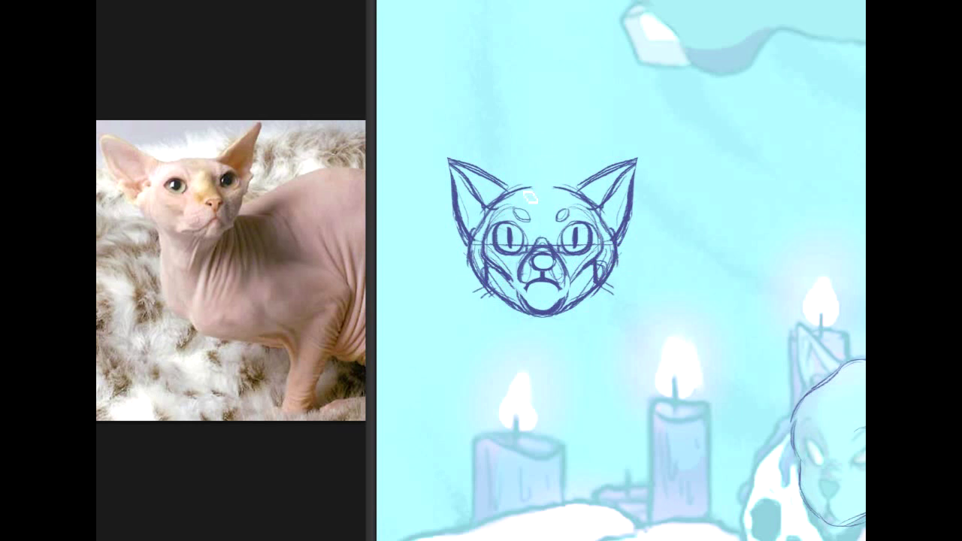
- Draw a curved eye line, an inner brow and a muzzle-side contour on the cat's head above the skull
{"action": "left_click_drag", "start_coordinate": [631, 301], "coordinate": [543, 157]}
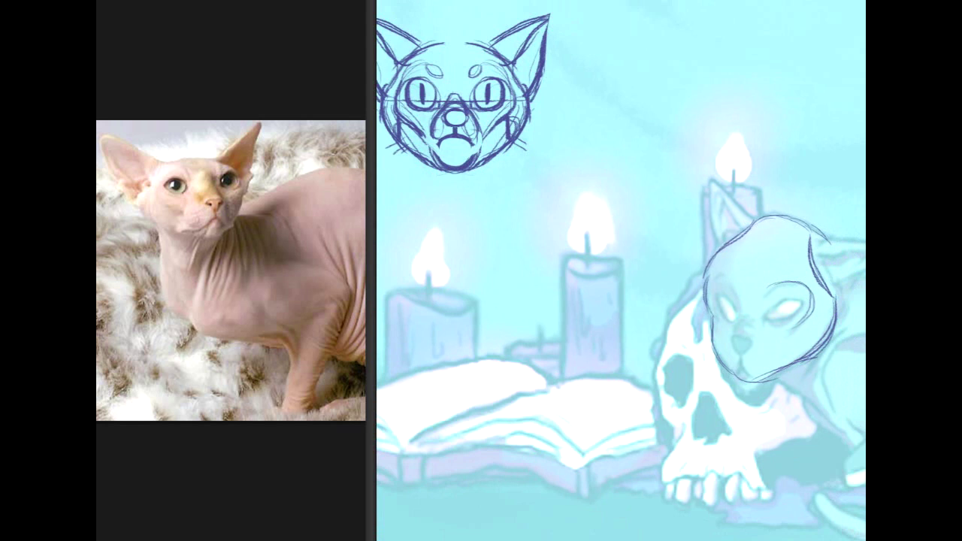
{"action": "left_click_drag", "start_coordinate": [819, 333], "coordinate": [668, 345]}
{"action": "left_click_drag", "start_coordinate": [563, 311], "coordinate": [674, 328]}
{"action": "left_click_drag", "start_coordinate": [564, 282], "coordinate": [591, 311]}
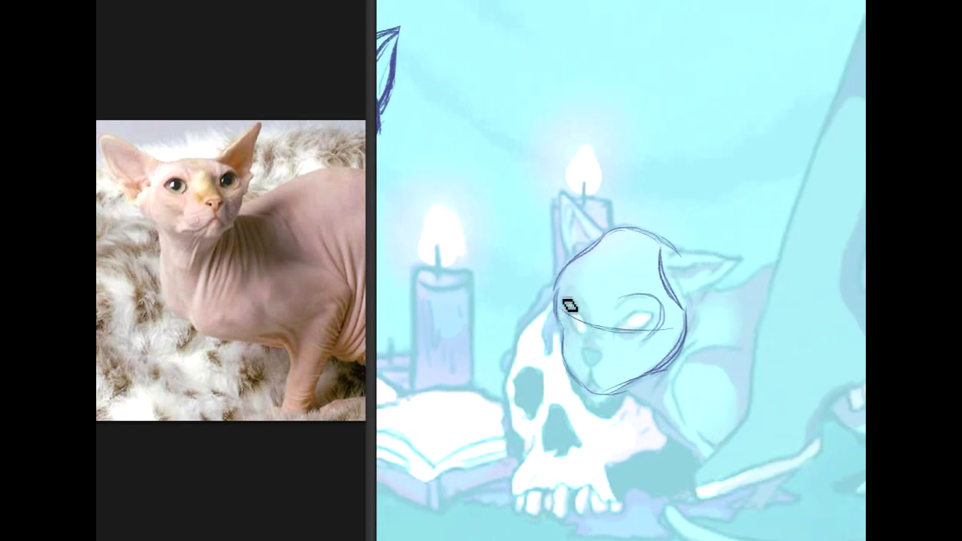
{"action": "left_click_drag", "start_coordinate": [627, 377], "coordinate": [652, 338]}
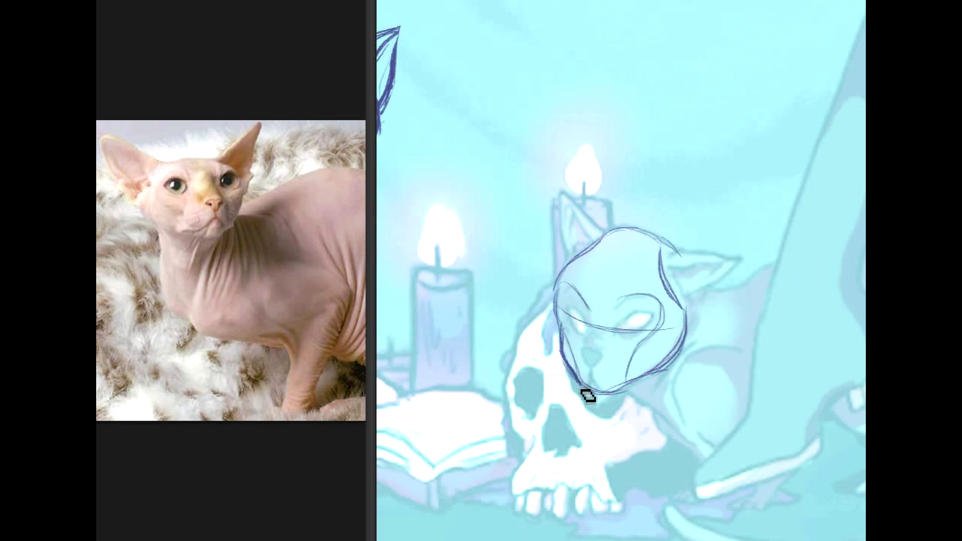
- Darken the cat's chin and jaw contour, and sketch the tall outer edge of its far ear beside the candle
{"action": "left_click_drag", "start_coordinate": [592, 396], "coordinate": [602, 393]}
{"action": "left_click_drag", "start_coordinate": [675, 365], "coordinate": [608, 396]}
{"action": "left_click_drag", "start_coordinate": [685, 314], "coordinate": [671, 362]}
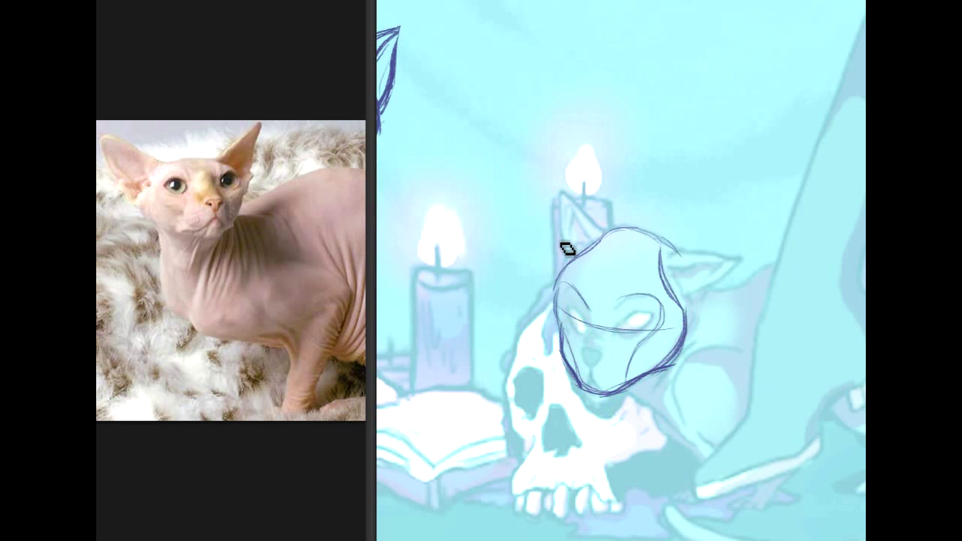
{"action": "left_click_drag", "start_coordinate": [553, 178], "coordinate": [563, 258]}
{"action": "left_click_drag", "start_coordinate": [551, 205], "coordinate": [562, 262]}
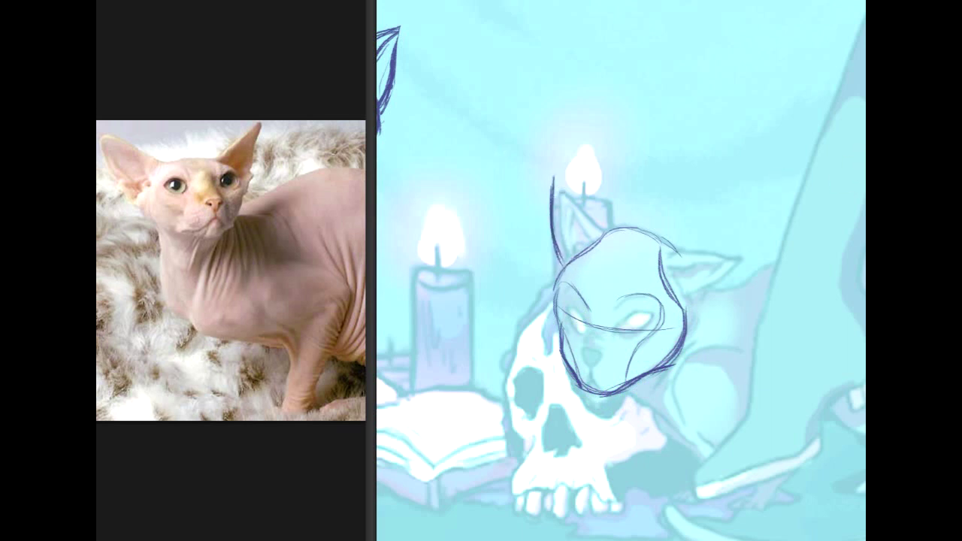
- Select the cat face study above the candles, delete it and clear the selection
{"action": "mouse_move", "coordinate": [485, 312]}
{"action": "left_mouse_down"}
{"action": "mouse_move", "coordinate": [692, 412]}
{"action": "mouse_move", "coordinate": [723, 405]}
{"action": "left_mouse_up"}
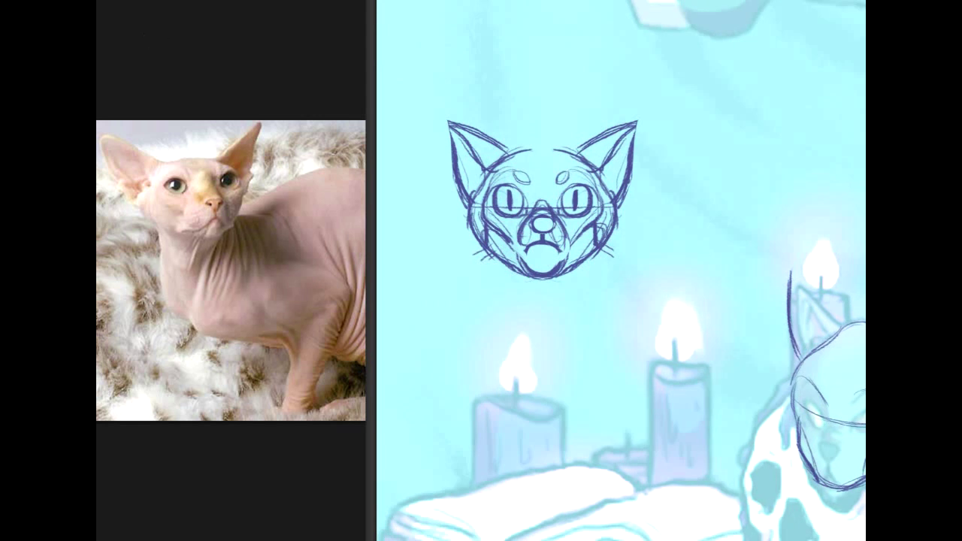
{"action": "left_click_drag", "start_coordinate": [410, 75], "coordinate": [695, 306]}
{"action": "key", "text": "Delete"}
{"action": "key", "text": "ctrl+d"}
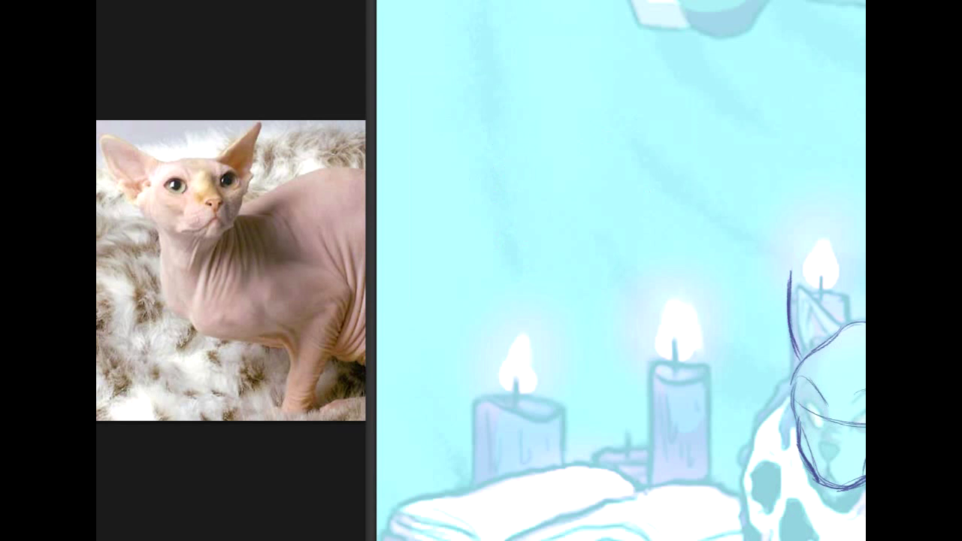
- Complete the cat's pointed far ear and sketch the wider near ear, adding inner folds to both
{"action": "left_click_drag", "start_coordinate": [669, 395], "coordinate": [376, 252]}
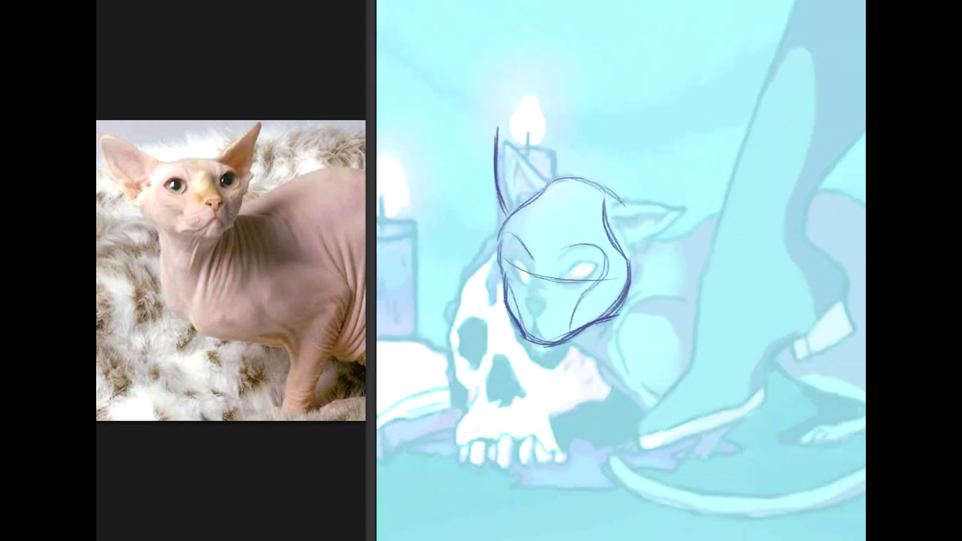
{"action": "mouse_move", "coordinate": [508, 136]}
{"action": "left_mouse_down"}
{"action": "mouse_move", "coordinate": [548, 188]}
{"action": "mouse_move", "coordinate": [534, 166]}
{"action": "mouse_move", "coordinate": [557, 184]}
{"action": "left_mouse_up"}
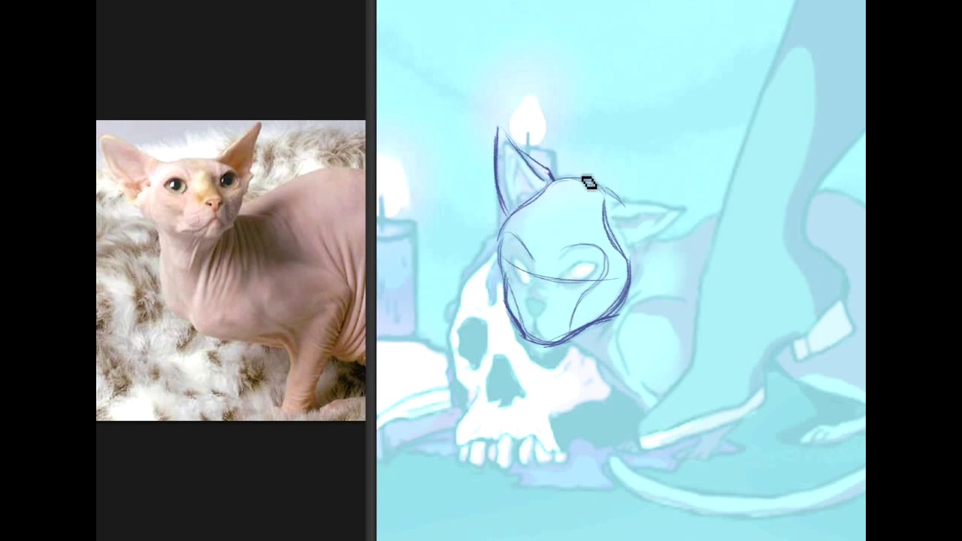
{"action": "mouse_move", "coordinate": [609, 207]}
{"action": "left_mouse_down"}
{"action": "mouse_move", "coordinate": [691, 179]}
{"action": "mouse_move", "coordinate": [625, 257]}
{"action": "mouse_move", "coordinate": [672, 222]}
{"action": "left_mouse_up"}
{"action": "left_click_drag", "start_coordinate": [682, 189], "coordinate": [640, 255]}
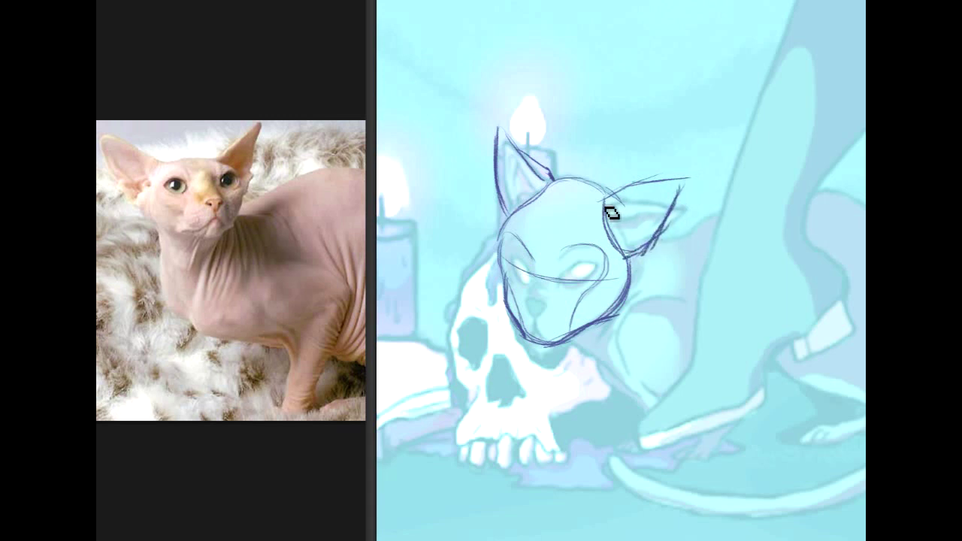
{"action": "left_click_drag", "start_coordinate": [618, 189], "coordinate": [691, 179]}
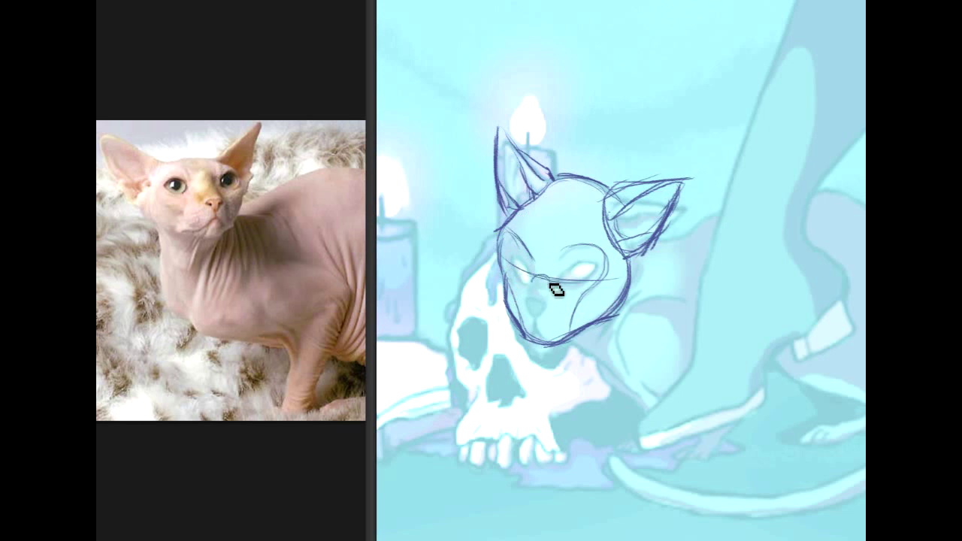
- Block in the cat's round muzzle and slanted eyes, then darken the ear hollows and near eye outline
{"action": "left_click_drag", "start_coordinate": [535, 281], "coordinate": [519, 302]}
{"action": "left_click_drag", "start_coordinate": [553, 306], "coordinate": [565, 337]}
{"action": "left_click_drag", "start_coordinate": [518, 255], "coordinate": [528, 281]}
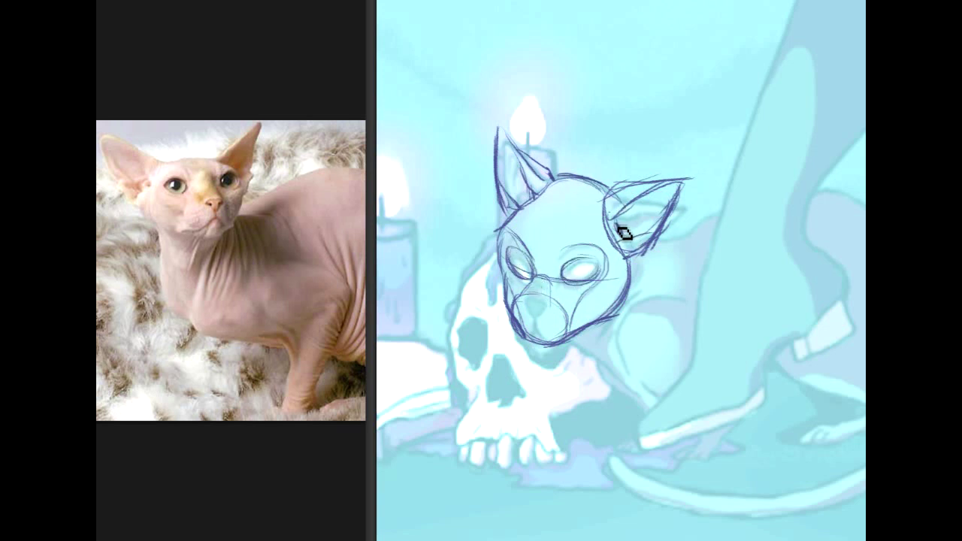
{"action": "mouse_move", "coordinate": [628, 236]}
{"action": "left_mouse_down"}
{"action": "mouse_move", "coordinate": [626, 226]}
{"action": "mouse_move", "coordinate": [634, 240]}
{"action": "left_mouse_up"}
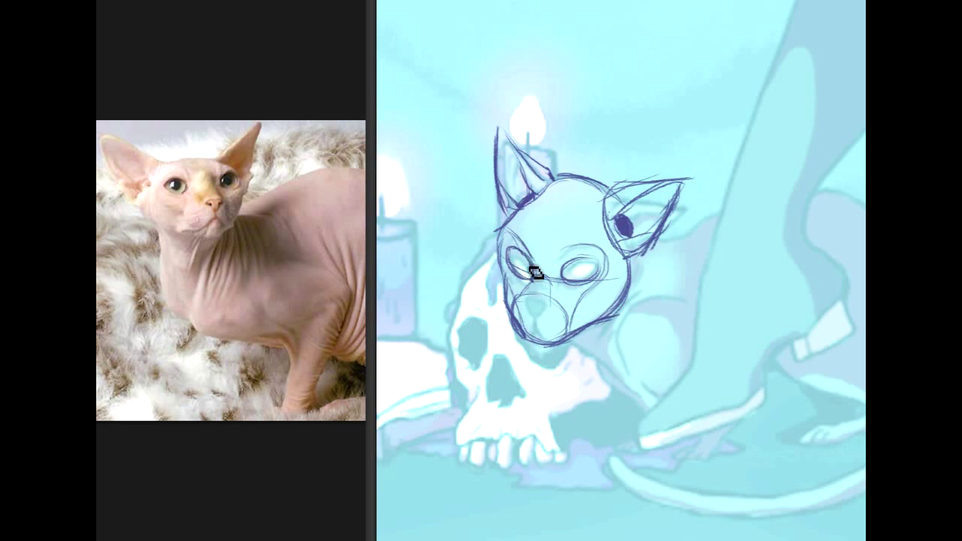
{"action": "mouse_move", "coordinate": [561, 282]}
{"action": "left_mouse_down"}
{"action": "mouse_move", "coordinate": [587, 255]}
{"action": "mouse_move", "coordinate": [604, 260]}
{"action": "left_mouse_up"}
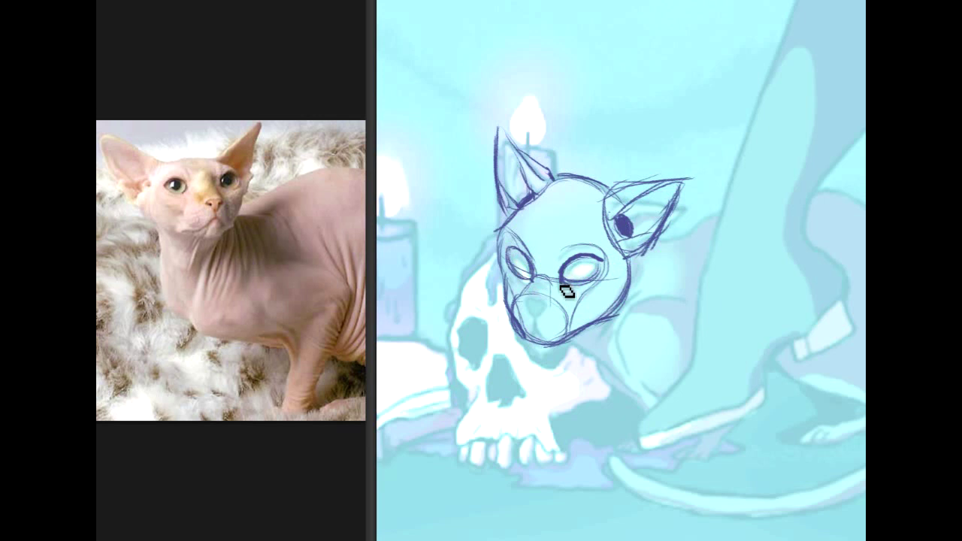
- Draw the cat's nose and downturned mouth on the muzzle, and rework the contour of its near cheek
{"action": "mouse_move", "coordinate": [527, 306]}
{"action": "left_mouse_down"}
{"action": "mouse_move", "coordinate": [554, 313]}
{"action": "mouse_move", "coordinate": [529, 302]}
{"action": "left_mouse_up"}
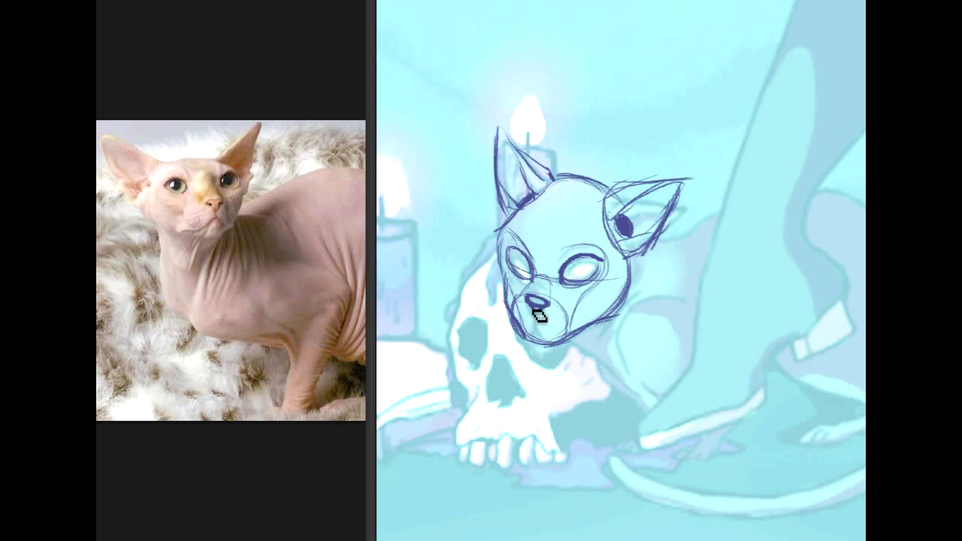
{"action": "left_click_drag", "start_coordinate": [537, 324], "coordinate": [554, 335]}
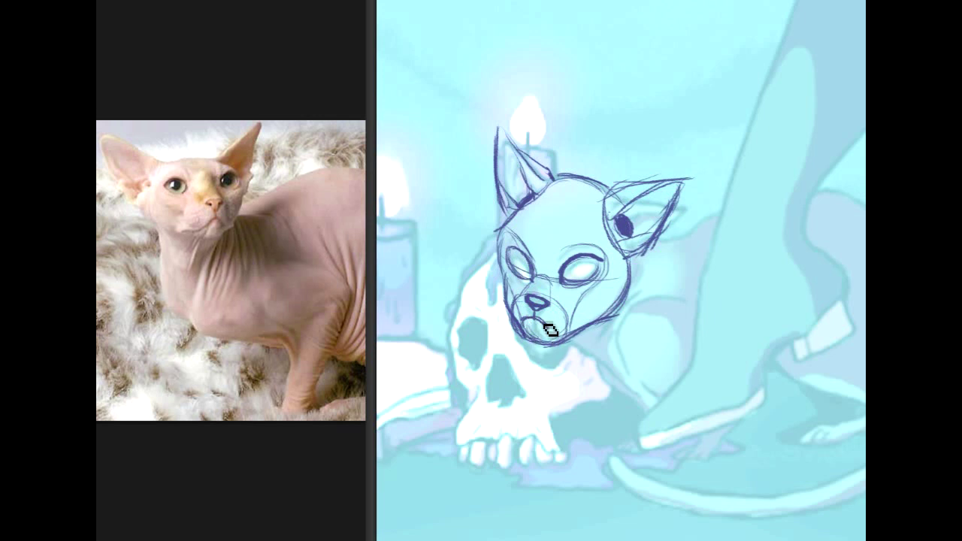
{"action": "mouse_move", "coordinate": [551, 325]}
{"action": "left_mouse_down"}
{"action": "mouse_move", "coordinate": [558, 335]}
{"action": "mouse_move", "coordinate": [570, 314]}
{"action": "left_mouse_up"}
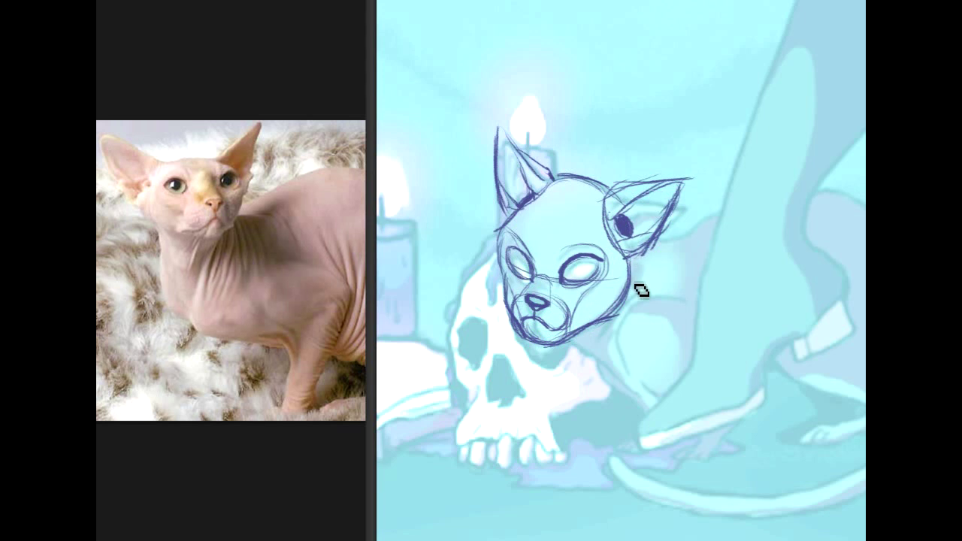
{"action": "left_click_drag", "start_coordinate": [583, 325], "coordinate": [627, 312]}
{"action": "key", "text": "ctrl+z"}
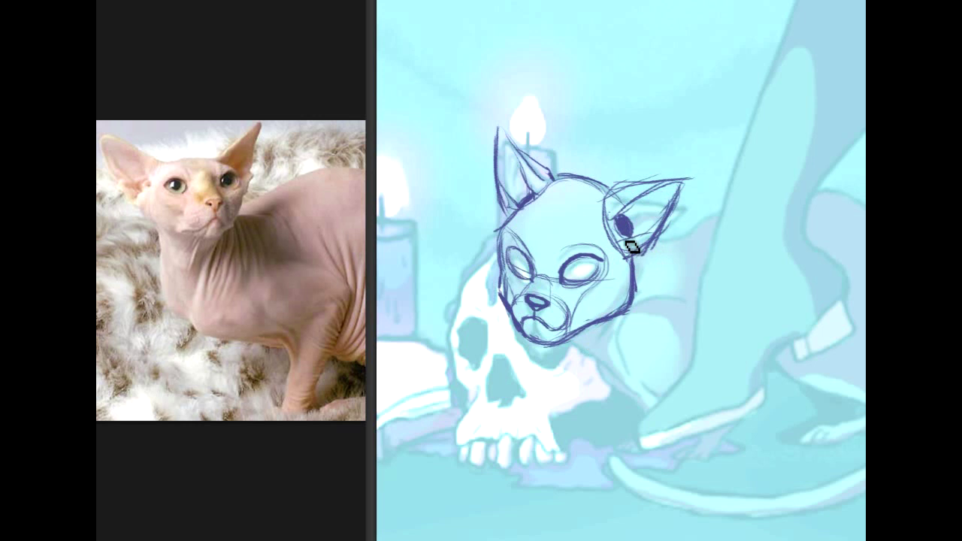
- Sketch the cat's crouching body over the faded figure with an arched back, rounded rump and long belly line
{"action": "left_click_drag", "start_coordinate": [638, 260], "coordinate": [686, 275]}
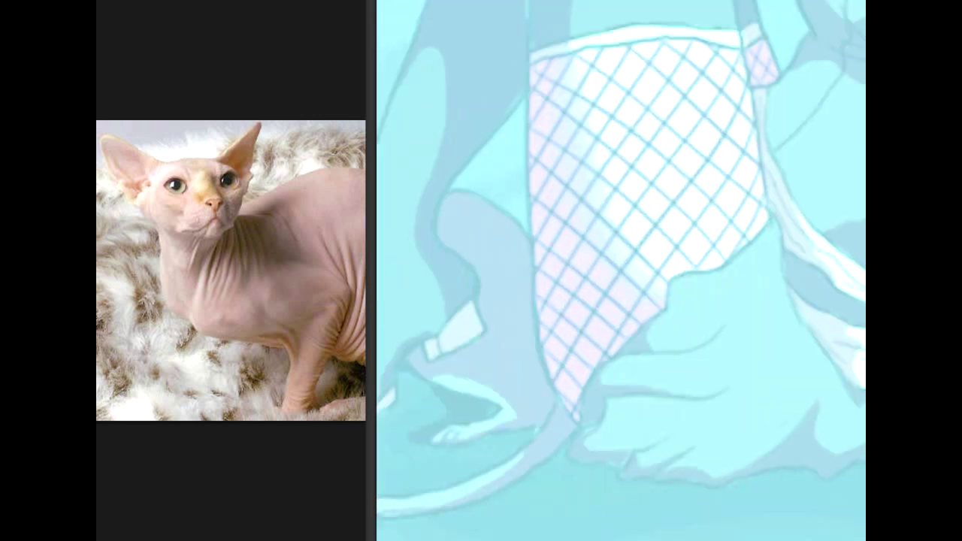
{"action": "mouse_move", "coordinate": [244, 235]}
{"action": "left_mouse_down"}
{"action": "mouse_move", "coordinate": [624, 243]}
{"action": "mouse_move", "coordinate": [549, 236]}
{"action": "left_mouse_up"}
{"action": "mouse_move", "coordinate": [608, 254]}
{"action": "left_mouse_down"}
{"action": "mouse_move", "coordinate": [754, 185]}
{"action": "mouse_move", "coordinate": [764, 214]}
{"action": "mouse_move", "coordinate": [860, 286]}
{"action": "mouse_move", "coordinate": [828, 234]}
{"action": "mouse_move", "coordinate": [859, 275]}
{"action": "left_mouse_up"}
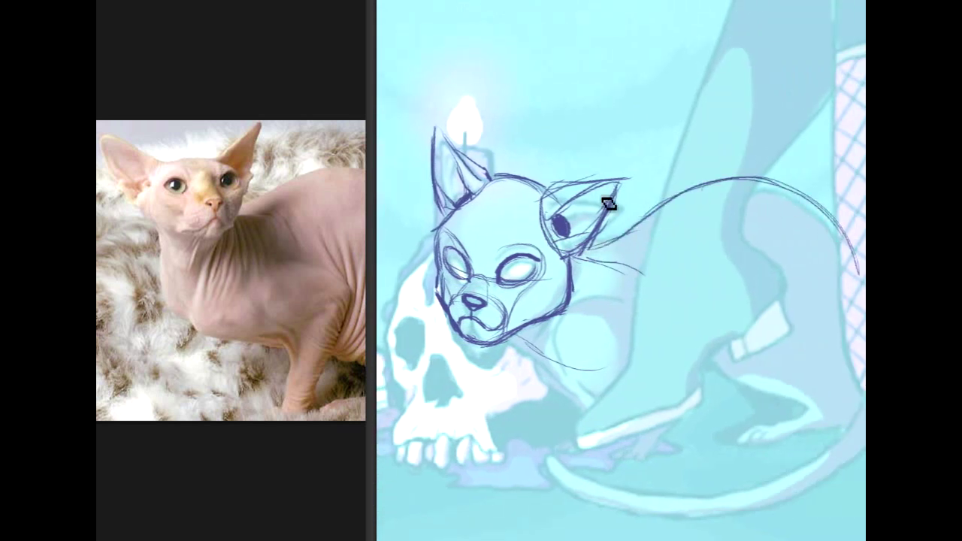
{"action": "mouse_move", "coordinate": [535, 347]}
{"action": "left_mouse_down"}
{"action": "mouse_move", "coordinate": [616, 396]}
{"action": "mouse_move", "coordinate": [837, 389]}
{"action": "left_mouse_up"}
{"action": "left_click_drag", "start_coordinate": [810, 195], "coordinate": [843, 347]}
{"action": "mouse_move", "coordinate": [849, 301]}
{"action": "left_mouse_down"}
{"action": "mouse_move", "coordinate": [850, 365]}
{"action": "mouse_move", "coordinate": [802, 399]}
{"action": "left_mouse_up"}
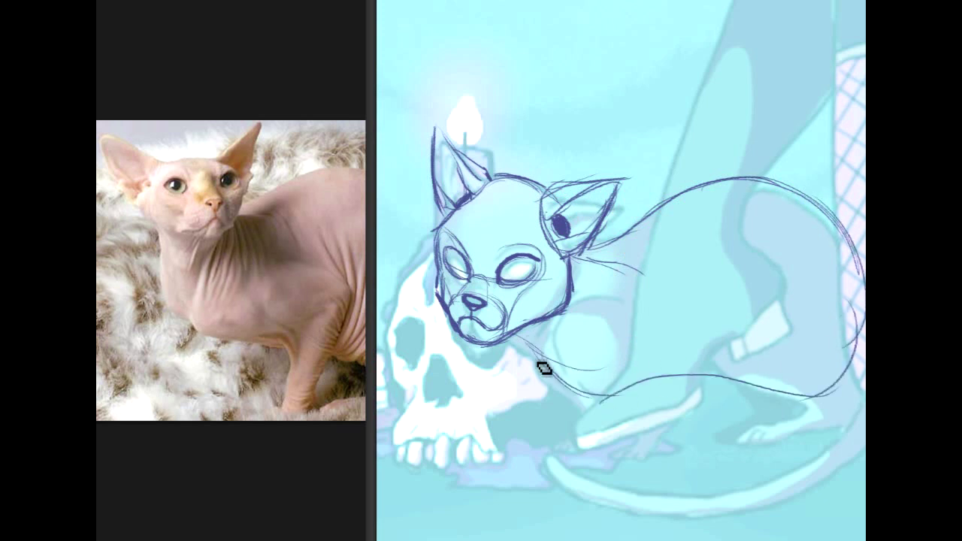
- Reinforce the cat's chest line and add neck folds behind the cheek, refining the inner brows and mouth corner
{"action": "mouse_move", "coordinate": [528, 346]}
{"action": "left_mouse_down"}
{"action": "mouse_move", "coordinate": [604, 399]}
{"action": "mouse_move", "coordinate": [564, 379]}
{"action": "mouse_move", "coordinate": [627, 395]}
{"action": "left_mouse_up"}
{"action": "left_click_drag", "start_coordinate": [539, 309], "coordinate": [608, 298]}
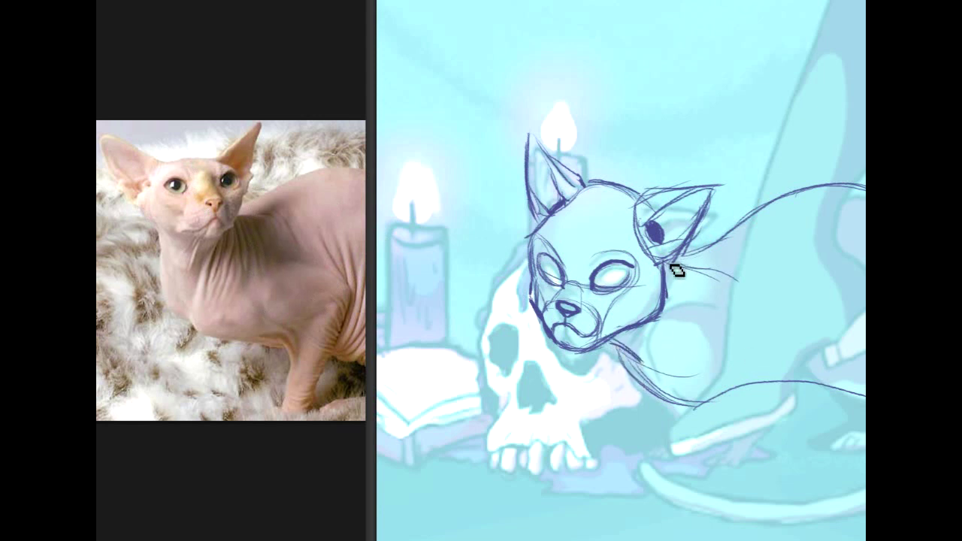
{"action": "left_click_drag", "start_coordinate": [679, 258], "coordinate": [696, 315]}
{"action": "left_click_drag", "start_coordinate": [690, 267], "coordinate": [705, 290]}
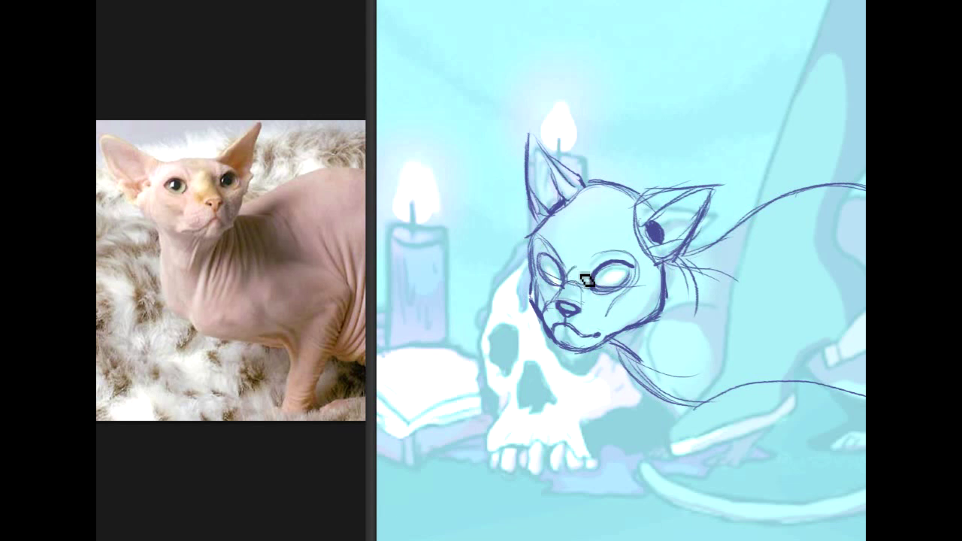
{"action": "mouse_move", "coordinate": [563, 282]}
{"action": "left_mouse_down"}
{"action": "mouse_move", "coordinate": [559, 293]}
{"action": "mouse_move", "coordinate": [591, 290]}
{"action": "left_mouse_up"}
- Draw the cat's shoulder line and near foreleg, bending at the elbow and ending in a rounded paw
{"action": "mouse_move", "coordinate": [762, 257]}
{"action": "left_mouse_down"}
{"action": "mouse_move", "coordinate": [661, 249]}
{"action": "mouse_move", "coordinate": [687, 251]}
{"action": "left_mouse_up"}
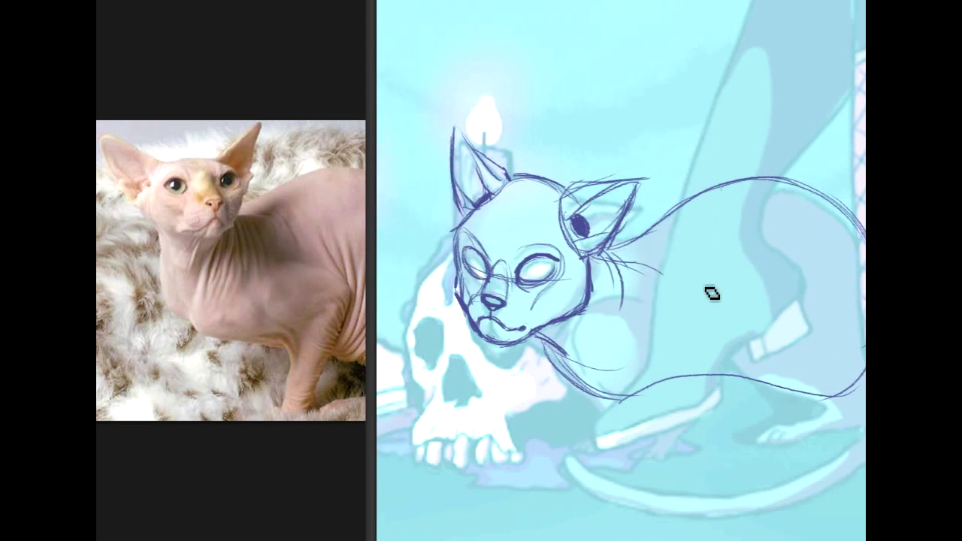
{"action": "left_click_drag", "start_coordinate": [684, 301], "coordinate": [713, 339]}
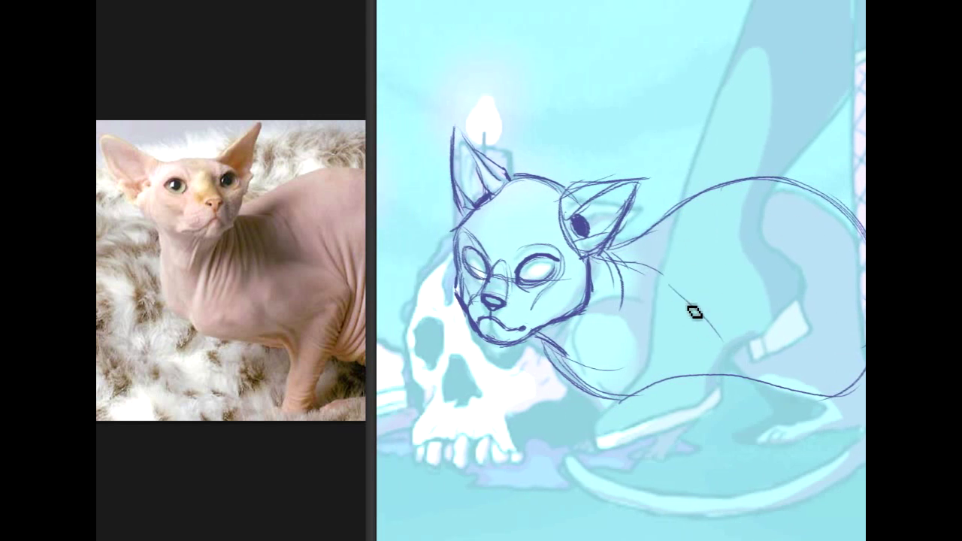
{"action": "mouse_move", "coordinate": [671, 273]}
{"action": "left_mouse_down"}
{"action": "mouse_move", "coordinate": [726, 345]}
{"action": "mouse_move", "coordinate": [729, 388]}
{"action": "mouse_move", "coordinate": [742, 346]}
{"action": "mouse_move", "coordinate": [690, 387]}
{"action": "mouse_move", "coordinate": [733, 353]}
{"action": "mouse_move", "coordinate": [736, 388]}
{"action": "mouse_move", "coordinate": [738, 376]}
{"action": "mouse_move", "coordinate": [680, 452]}
{"action": "left_mouse_up"}
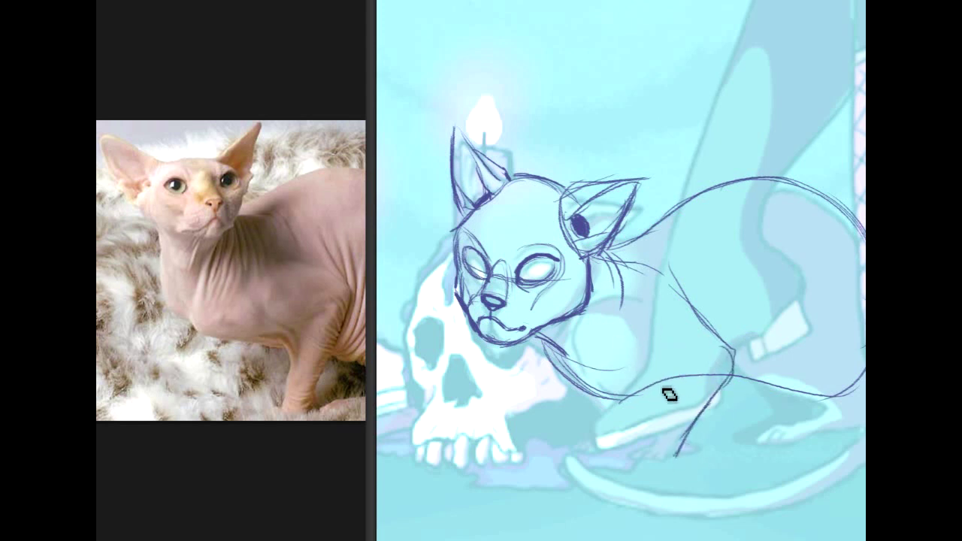
{"action": "mouse_move", "coordinate": [649, 278]}
{"action": "left_mouse_down"}
{"action": "mouse_move", "coordinate": [671, 398]}
{"action": "mouse_move", "coordinate": [653, 392]}
{"action": "mouse_move", "coordinate": [675, 400]}
{"action": "left_mouse_up"}
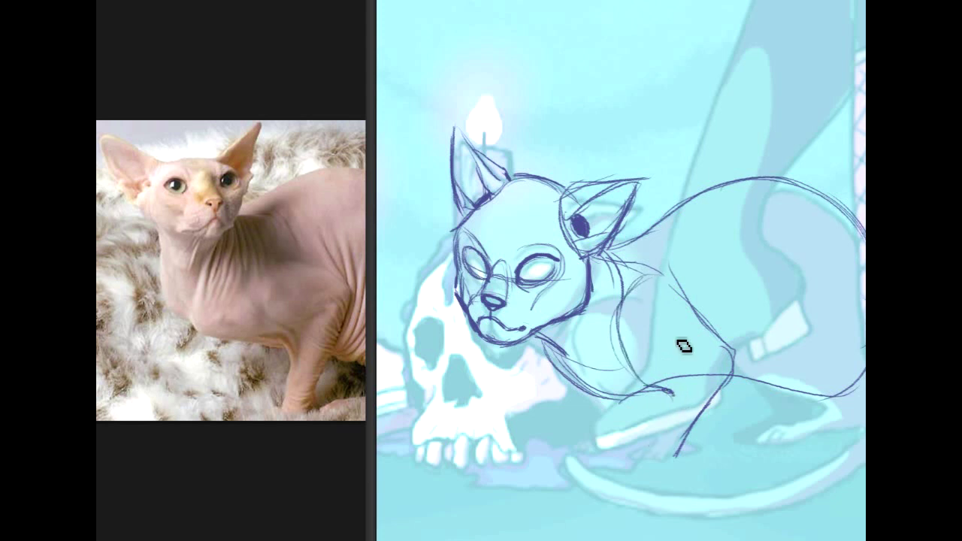
{"action": "mouse_move", "coordinate": [669, 399]}
{"action": "left_mouse_down"}
{"action": "mouse_move", "coordinate": [651, 450]}
{"action": "mouse_move", "coordinate": [639, 456]}
{"action": "mouse_move", "coordinate": [666, 445]}
{"action": "mouse_move", "coordinate": [645, 457]}
{"action": "mouse_move", "coordinate": [691, 451]}
{"action": "mouse_move", "coordinate": [672, 473]}
{"action": "left_mouse_up"}
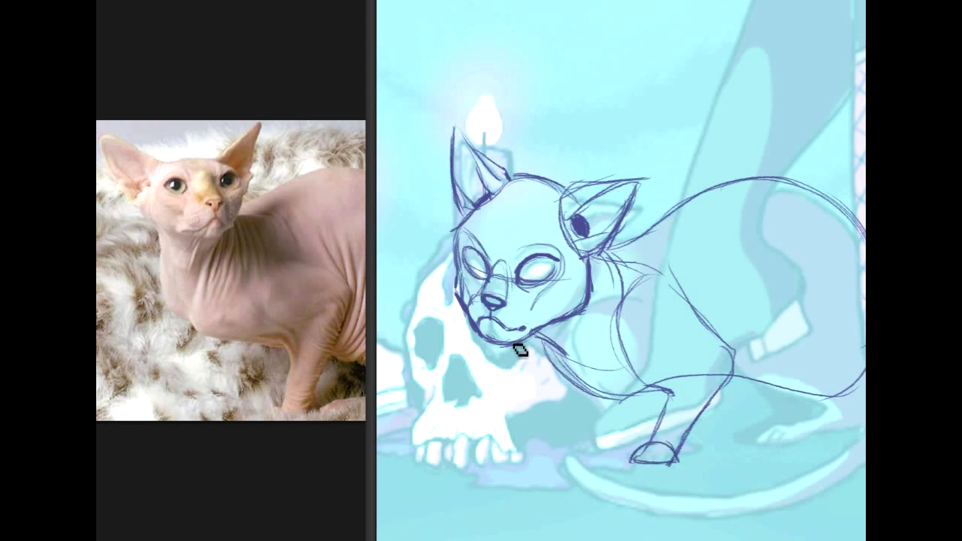
- Add curved folds across the cat's chest, reinforce the chest contour and refine the near foreleg's wrist
{"action": "mouse_move", "coordinate": [621, 317]}
{"action": "left_mouse_down"}
{"action": "mouse_move", "coordinate": [616, 376]}
{"action": "mouse_move", "coordinate": [649, 395]}
{"action": "left_mouse_up"}
{"action": "left_click_drag", "start_coordinate": [620, 308], "coordinate": [607, 389]}
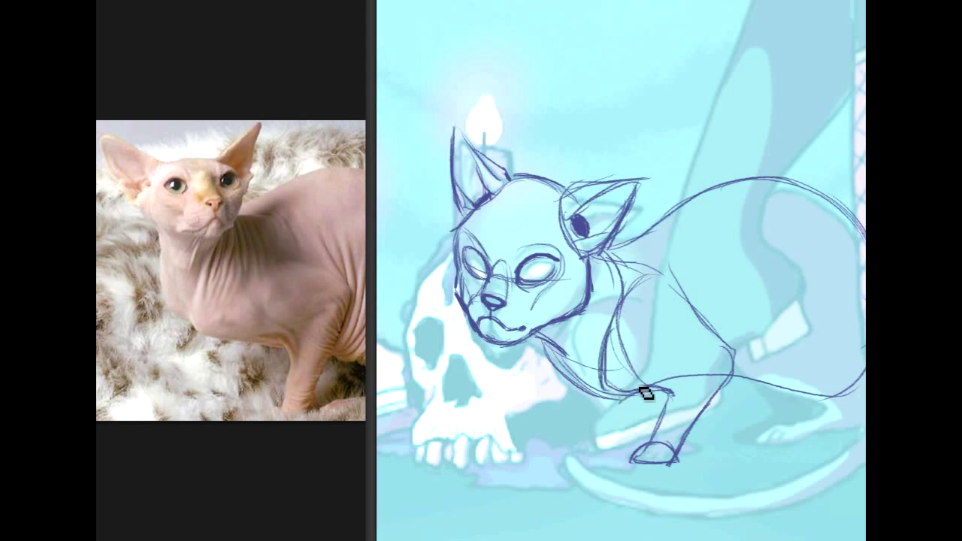
{"action": "mouse_move", "coordinate": [550, 360]}
{"action": "left_mouse_down"}
{"action": "mouse_move", "coordinate": [566, 388]}
{"action": "mouse_move", "coordinate": [598, 408]}
{"action": "left_mouse_up"}
{"action": "left_click_drag", "start_coordinate": [677, 411], "coordinate": [669, 457]}
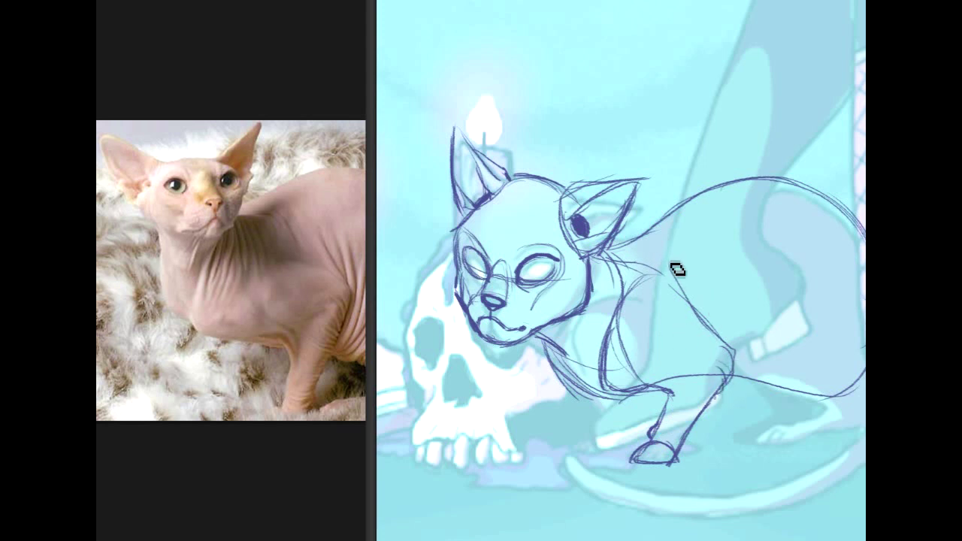
- Sketch skin creases fanning out from the cat's elbow across its flank and belly
{"action": "left_click_drag", "start_coordinate": [723, 310], "coordinate": [730, 337]}
{"action": "mouse_move", "coordinate": [720, 258]}
{"action": "left_mouse_down"}
{"action": "mouse_move", "coordinate": [753, 331]}
{"action": "mouse_move", "coordinate": [742, 381]}
{"action": "left_mouse_up"}
{"action": "left_click_drag", "start_coordinate": [754, 308], "coordinate": [734, 391]}
{"action": "mouse_move", "coordinate": [761, 352]}
{"action": "left_mouse_down"}
{"action": "mouse_move", "coordinate": [738, 379]}
{"action": "mouse_move", "coordinate": [654, 355]}
{"action": "mouse_move", "coordinate": [705, 378]}
{"action": "mouse_move", "coordinate": [723, 354]}
{"action": "left_mouse_up"}
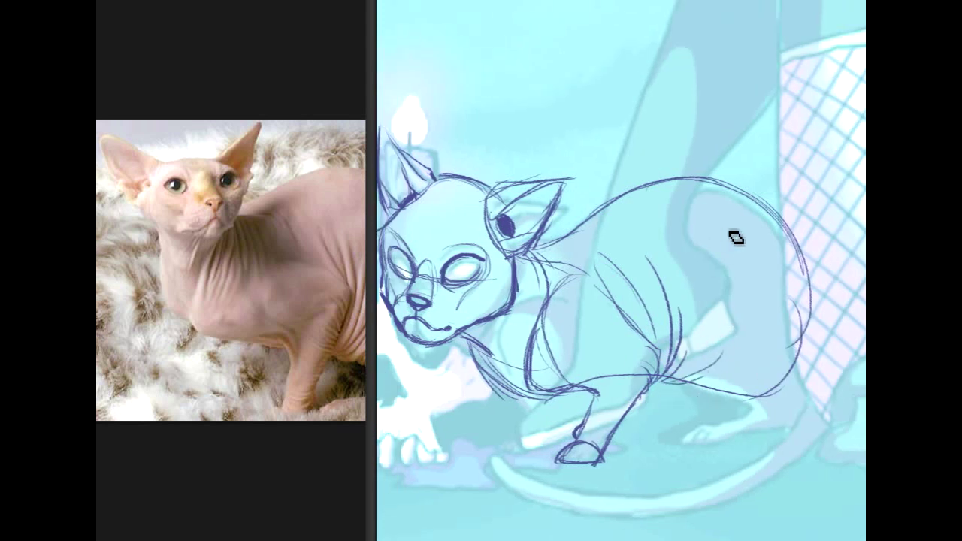
- Bring the reference cat's hindquarters into view, then extend the rump line and outline the thigh and heel
{"action": "left_click", "coordinate": [304, 345]}
{"action": "left_click_drag", "start_coordinate": [305, 345], "coordinate": [146, 347]}
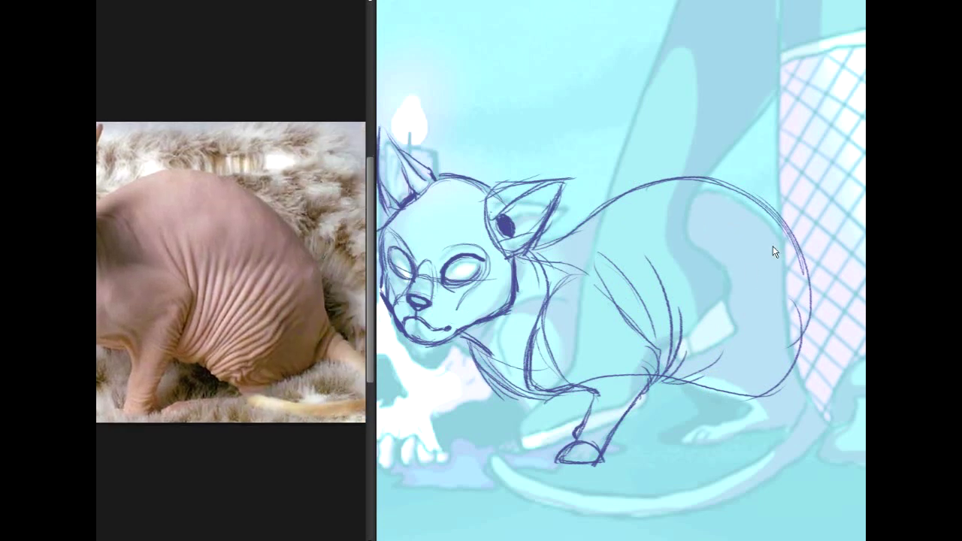
{"action": "left_click_drag", "start_coordinate": [804, 254], "coordinate": [834, 351]}
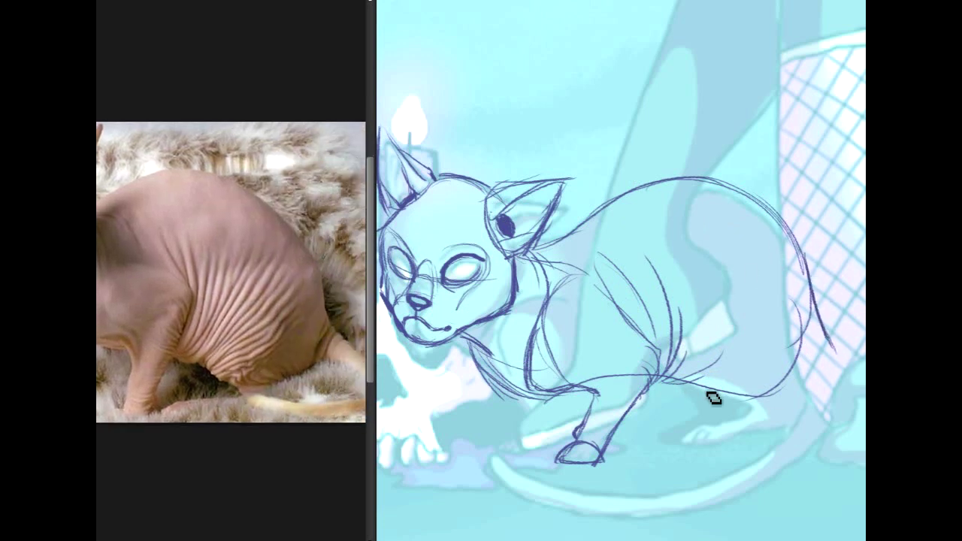
{"action": "mouse_move", "coordinate": [701, 364]}
{"action": "left_mouse_down"}
{"action": "mouse_move", "coordinate": [718, 252]}
{"action": "mouse_move", "coordinate": [694, 366]}
{"action": "left_mouse_up"}
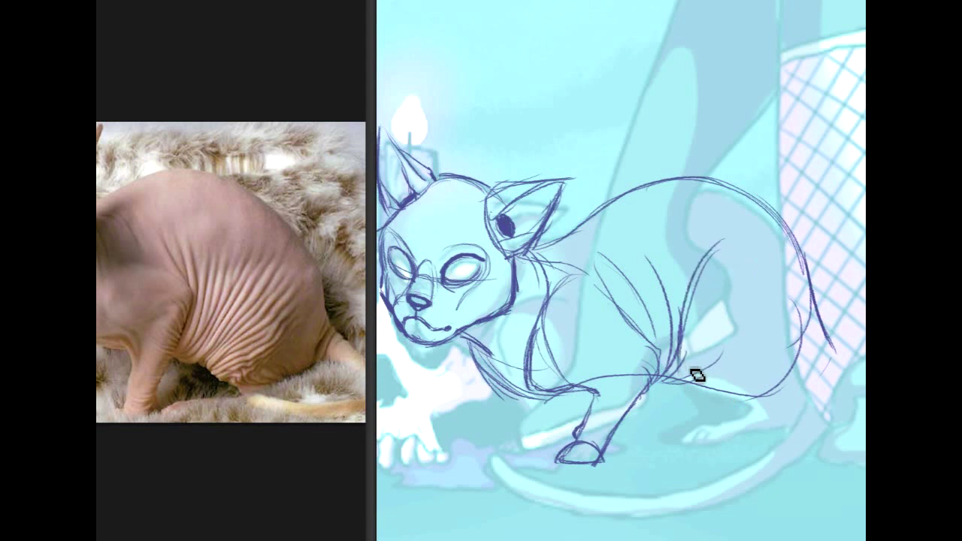
{"action": "mouse_move", "coordinate": [683, 314]}
{"action": "left_mouse_down"}
{"action": "mouse_move", "coordinate": [681, 374]}
{"action": "mouse_move", "coordinate": [772, 397]}
{"action": "mouse_move", "coordinate": [773, 429]}
{"action": "left_mouse_up"}
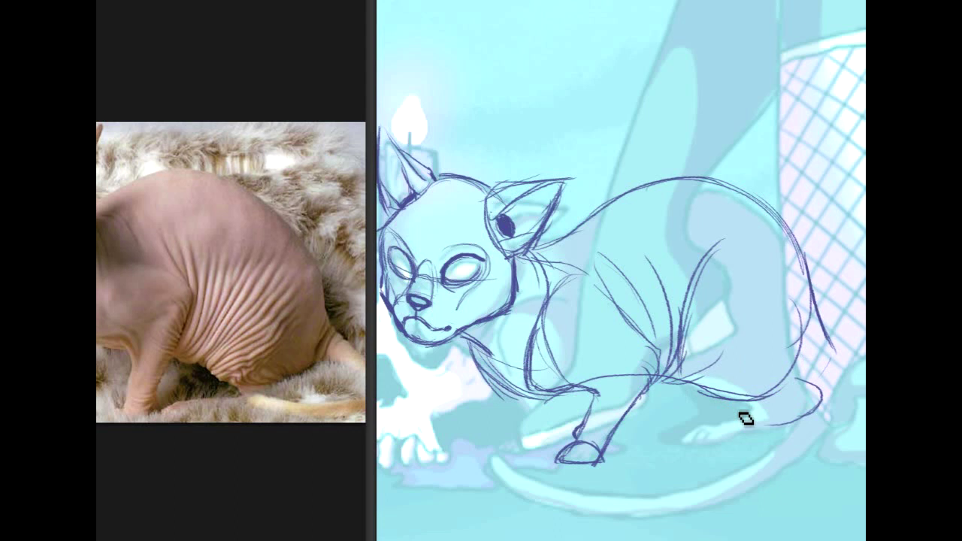
- Draw the near hind foot with a darkened heel, a rounded paw and toe divisions
{"action": "mouse_move", "coordinate": [747, 405]}
{"action": "left_mouse_down"}
{"action": "mouse_move", "coordinate": [682, 416]}
{"action": "mouse_move", "coordinate": [677, 440]}
{"action": "mouse_move", "coordinate": [789, 421]}
{"action": "left_mouse_up"}
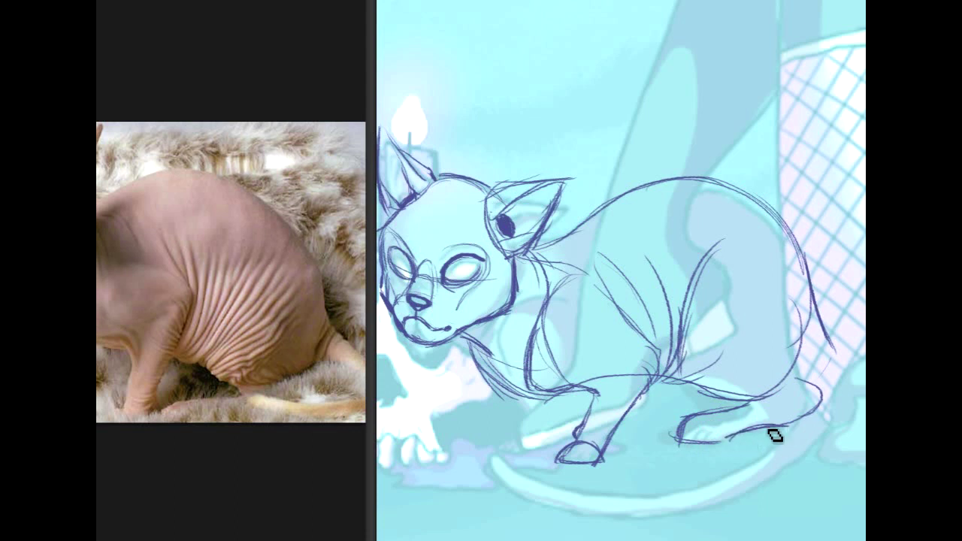
{"action": "mouse_move", "coordinate": [805, 358]}
{"action": "left_mouse_down"}
{"action": "mouse_move", "coordinate": [803, 381]}
{"action": "mouse_move", "coordinate": [821, 408]}
{"action": "mouse_move", "coordinate": [768, 430]}
{"action": "mouse_move", "coordinate": [808, 421]}
{"action": "mouse_move", "coordinate": [817, 401]}
{"action": "mouse_move", "coordinate": [786, 428]}
{"action": "left_mouse_up"}
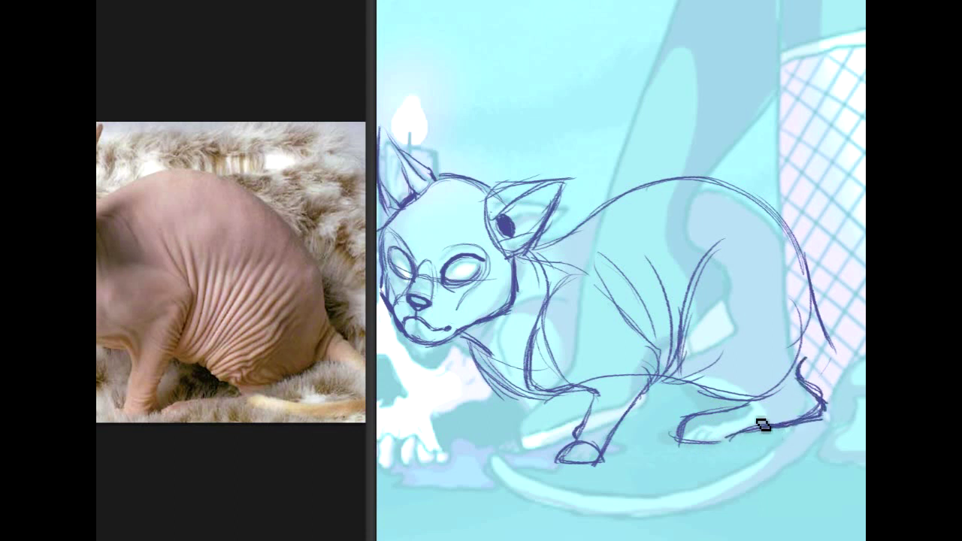
{"action": "mouse_move", "coordinate": [730, 440]}
{"action": "left_mouse_down"}
{"action": "mouse_move", "coordinate": [681, 442]}
{"action": "mouse_move", "coordinate": [696, 439]}
{"action": "left_mouse_up"}
{"action": "left_click_drag", "start_coordinate": [713, 429], "coordinate": [707, 438]}
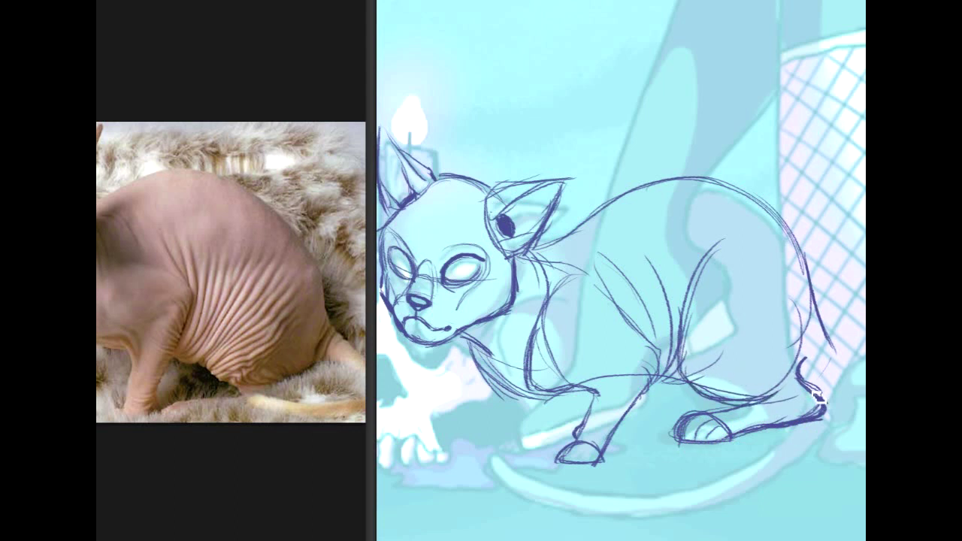
- Add the far foreleg and paw, mark toes on the near front paw, and block in the far hind paw
{"action": "scroll", "coordinate": [621, 270], "scroll_direction": "right", "scroll_amount": 5}
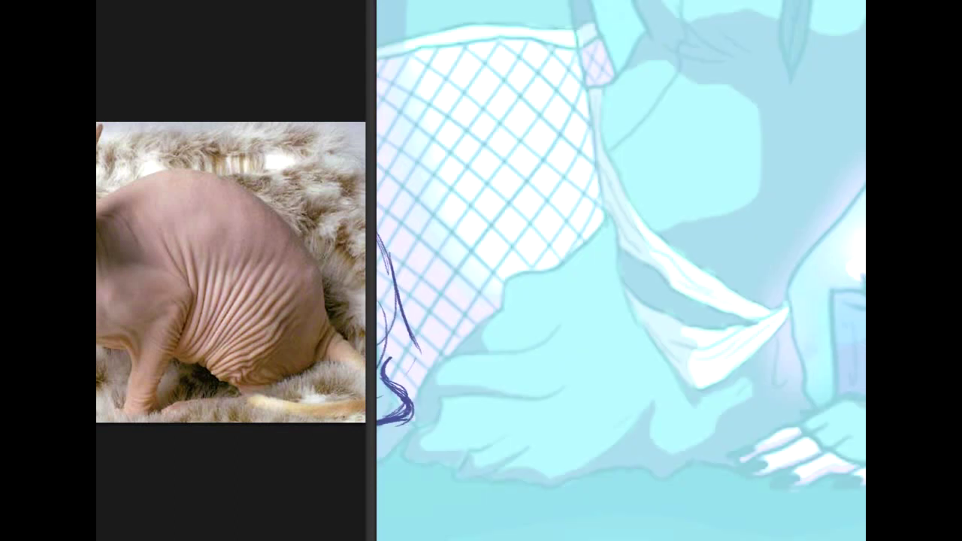
{"action": "scroll", "coordinate": [621, 271], "scroll_direction": "right", "scroll_amount": 3}
{"action": "scroll", "coordinate": [621, 270], "scroll_direction": "left", "scroll_amount": 10}
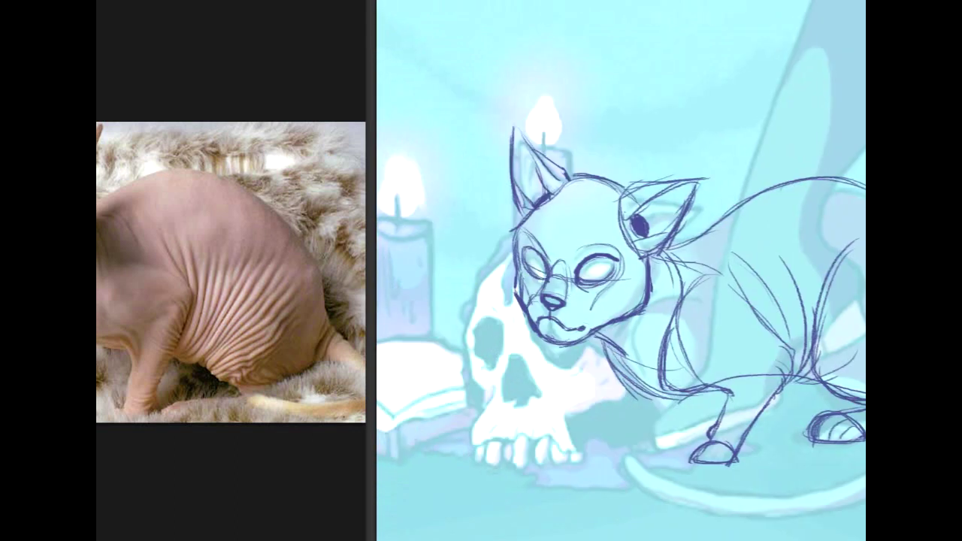
{"action": "scroll", "coordinate": [621, 271], "scroll_direction": "right", "scroll_amount": 2}
{"action": "scroll", "coordinate": [752, 442], "scroll_direction": "left", "scroll_amount": 1}
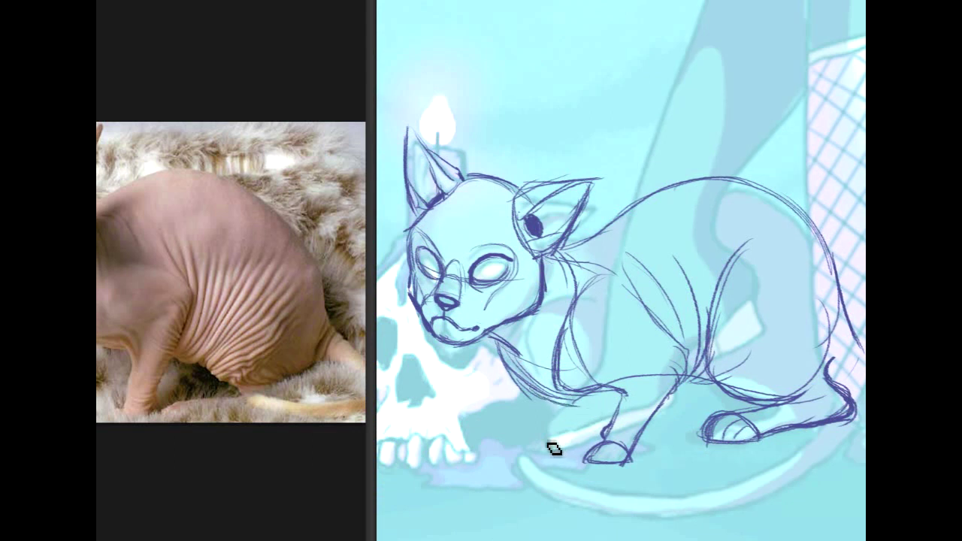
{"action": "mouse_move", "coordinate": [574, 452]}
{"action": "left_mouse_down"}
{"action": "mouse_move", "coordinate": [563, 424]}
{"action": "mouse_move", "coordinate": [547, 438]}
{"action": "mouse_move", "coordinate": [566, 451]}
{"action": "mouse_move", "coordinate": [583, 445]}
{"action": "mouse_move", "coordinate": [585, 427]}
{"action": "mouse_move", "coordinate": [550, 440]}
{"action": "mouse_move", "coordinate": [575, 409]}
{"action": "mouse_move", "coordinate": [560, 435]}
{"action": "mouse_move", "coordinate": [607, 408]}
{"action": "mouse_move", "coordinate": [580, 448]}
{"action": "left_mouse_up"}
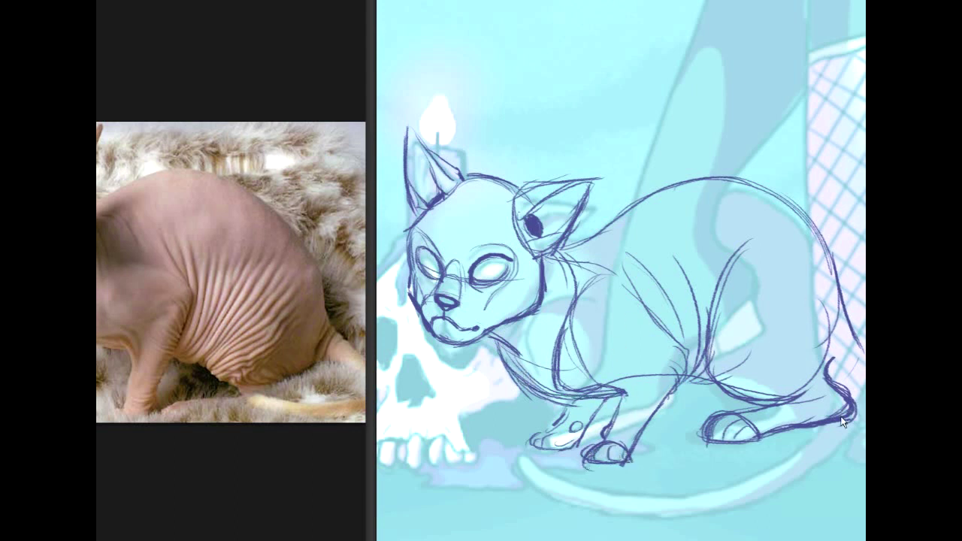
{"action": "mouse_move", "coordinate": [693, 396]}
{"action": "left_mouse_down"}
{"action": "mouse_move", "coordinate": [699, 418]}
{"action": "mouse_move", "coordinate": [680, 427]}
{"action": "mouse_move", "coordinate": [706, 420]}
{"action": "left_mouse_up"}
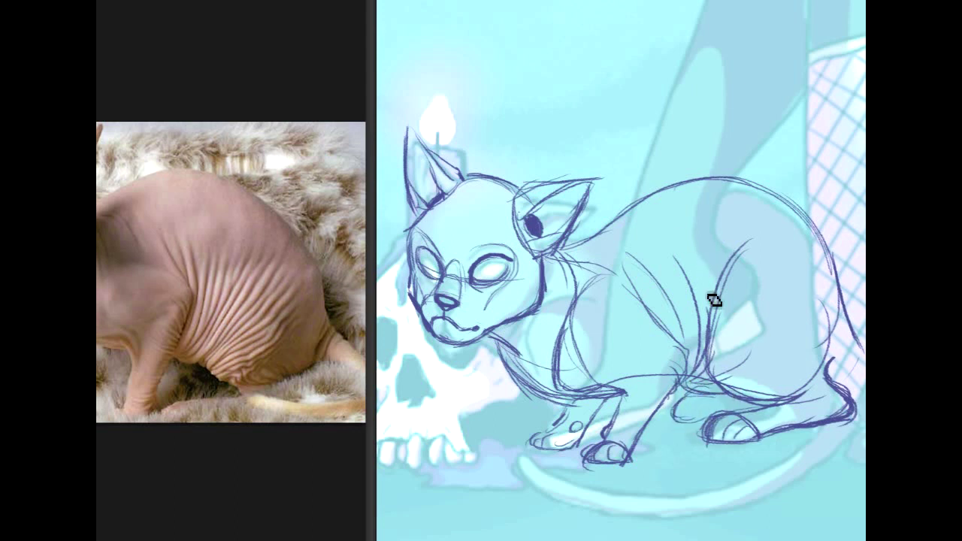
- Add a flank crease and sketch the tail base with short folds where it leaves the rump
{"action": "mouse_move", "coordinate": [961, 386]}
{"action": "left_mouse_down"}
{"action": "mouse_move", "coordinate": [855, 387]}
{"action": "mouse_move", "coordinate": [866, 386]}
{"action": "left_mouse_up"}
{"action": "left_click_drag", "start_coordinate": [690, 343], "coordinate": [720, 394]}
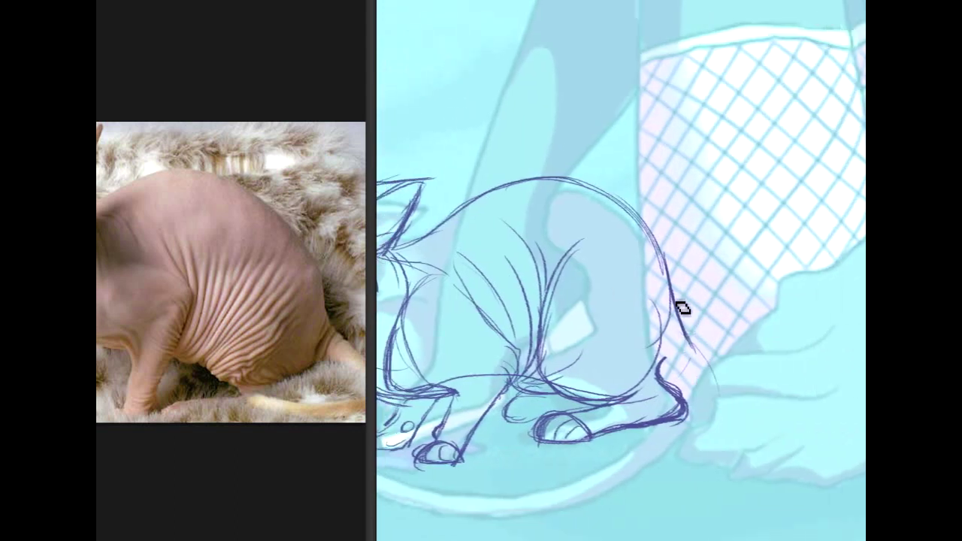
{"action": "key", "text": "ctrl+z"}
{"action": "left_click_drag", "start_coordinate": [673, 308], "coordinate": [658, 365]}
{"action": "mouse_move", "coordinate": [683, 315]}
{"action": "left_mouse_down"}
{"action": "mouse_move", "coordinate": [665, 363]}
{"action": "mouse_move", "coordinate": [717, 387]}
{"action": "mouse_move", "coordinate": [703, 358]}
{"action": "left_mouse_up"}
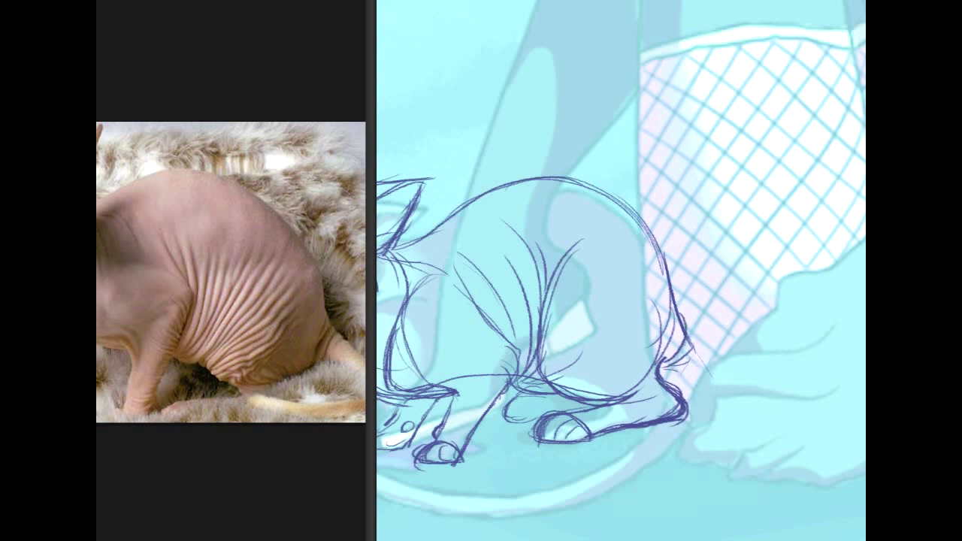
- Draw the tail's inner edge as a long curve sweeping from behind the heel beneath the paws
{"action": "left_click_drag", "start_coordinate": [605, 413], "coordinate": [667, 414]}
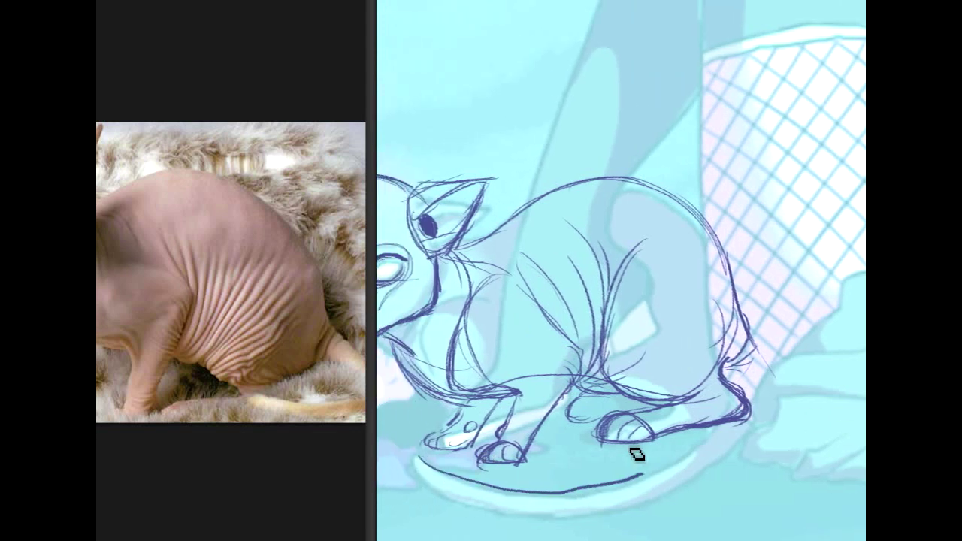
{"action": "mouse_move", "coordinate": [429, 466]}
{"action": "left_mouse_down"}
{"action": "mouse_move", "coordinate": [469, 490]}
{"action": "mouse_move", "coordinate": [535, 499]}
{"action": "mouse_move", "coordinate": [650, 468]}
{"action": "left_mouse_up"}
{"action": "key", "text": "ctrl+z"}
{"action": "mouse_move", "coordinate": [471, 491]}
{"action": "left_mouse_down"}
{"action": "mouse_move", "coordinate": [611, 492]}
{"action": "mouse_move", "coordinate": [684, 468]}
{"action": "mouse_move", "coordinate": [741, 433]}
{"action": "left_mouse_up"}
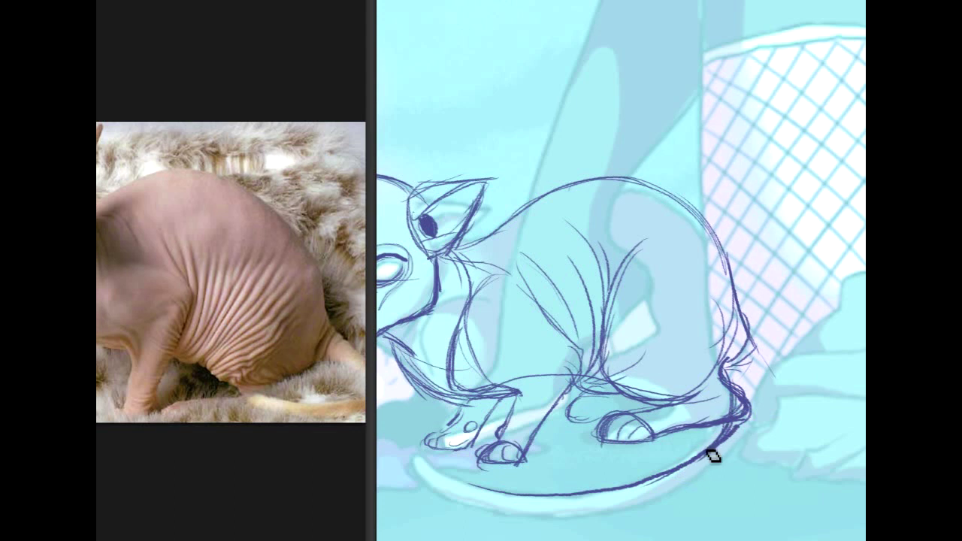
- Draw the tail's outer edge from the rump around to a rounded tip below the front paws
{"action": "left_click_drag", "start_coordinate": [761, 360], "coordinate": [756, 440]}
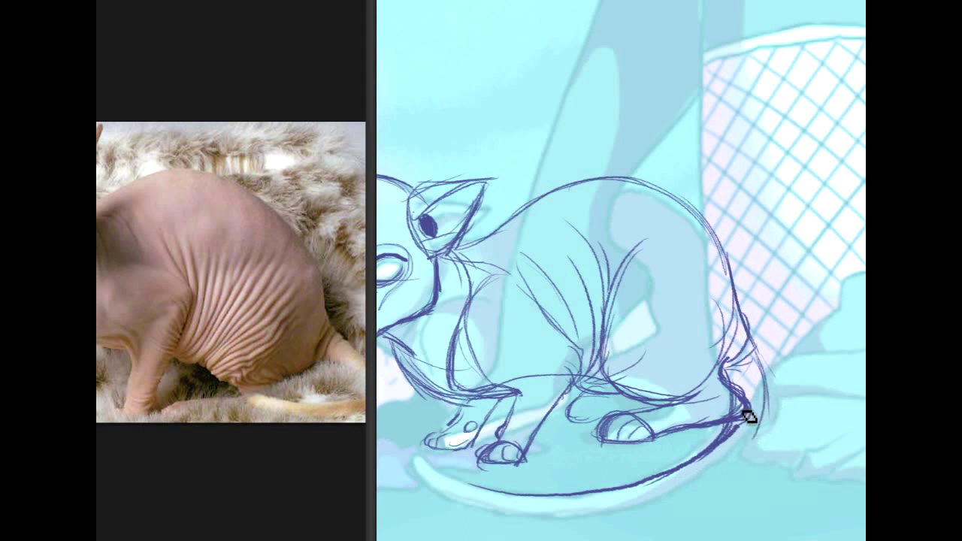
{"action": "mouse_move", "coordinate": [478, 493]}
{"action": "left_mouse_down"}
{"action": "mouse_move", "coordinate": [451, 483]}
{"action": "mouse_move", "coordinate": [487, 493]}
{"action": "left_mouse_up"}
{"action": "left_click_drag", "start_coordinate": [440, 474], "coordinate": [493, 510]}
{"action": "left_click_drag", "start_coordinate": [586, 520], "coordinate": [491, 509]}
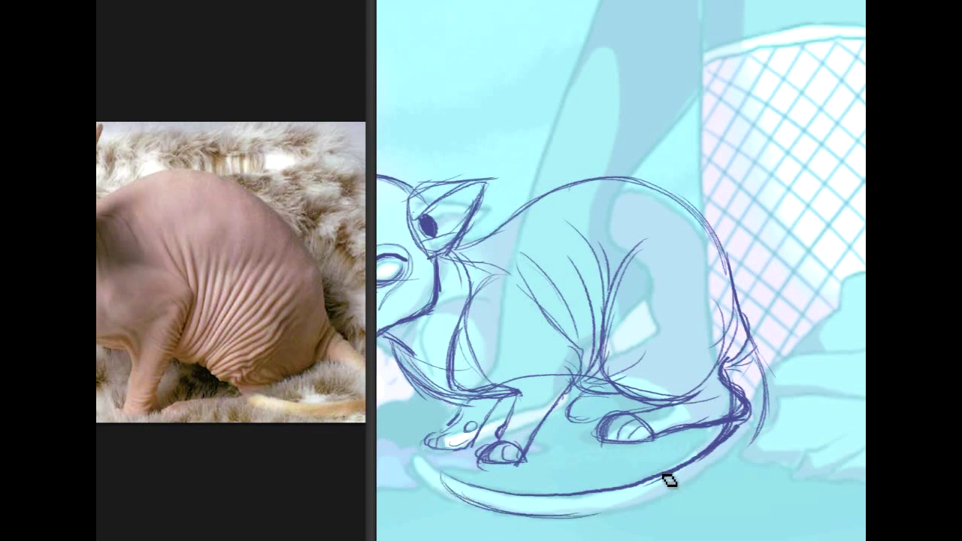
{"action": "mouse_move", "coordinate": [592, 522]}
{"action": "left_mouse_down"}
{"action": "mouse_move", "coordinate": [730, 469]}
{"action": "mouse_move", "coordinate": [760, 429]}
{"action": "mouse_move", "coordinate": [752, 445]}
{"action": "left_mouse_up"}
{"action": "key", "text": "ctrl+z"}
{"action": "key", "text": "ctrl+z"}
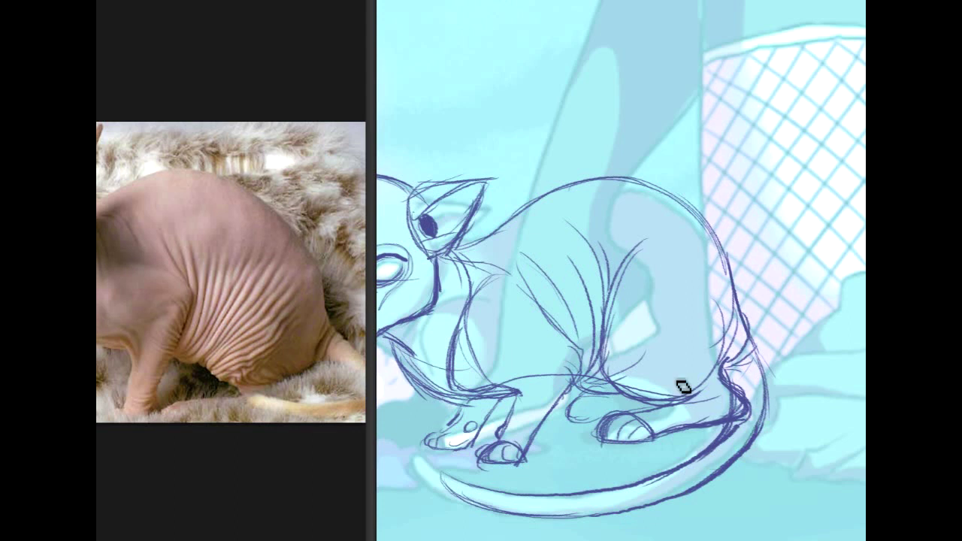
- Erase the heel lines overlapping the tail and clean up the heel contour
{"action": "mouse_move", "coordinate": [741, 414]}
{"action": "left_mouse_down"}
{"action": "mouse_move", "coordinate": [741, 382]}
{"action": "mouse_move", "coordinate": [730, 446]}
{"action": "mouse_move", "coordinate": [737, 374]}
{"action": "left_mouse_up"}
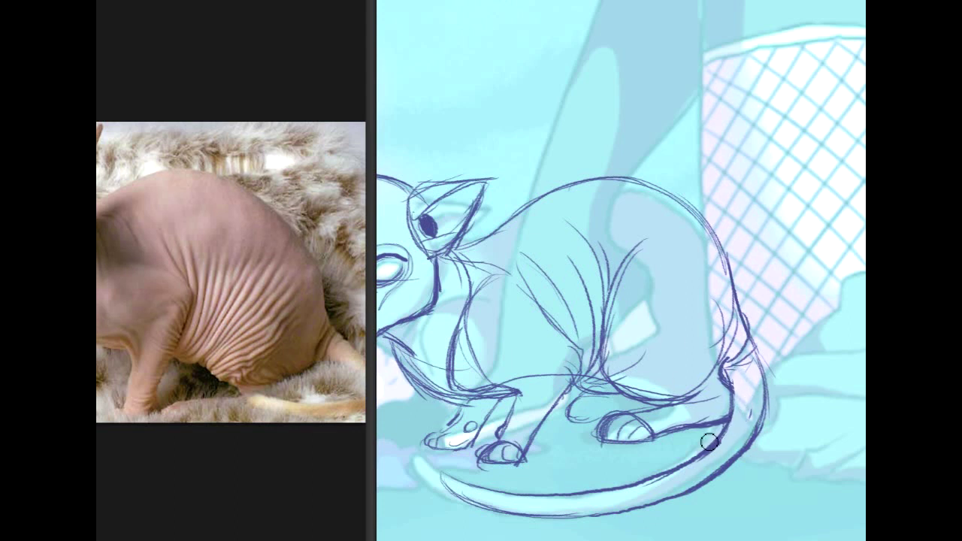
{"action": "mouse_move", "coordinate": [556, 301]}
{"action": "left_mouse_down"}
{"action": "mouse_move", "coordinate": [550, 338]}
{"action": "mouse_move", "coordinate": [625, 301]}
{"action": "mouse_move", "coordinate": [712, 301]}
{"action": "left_mouse_up"}
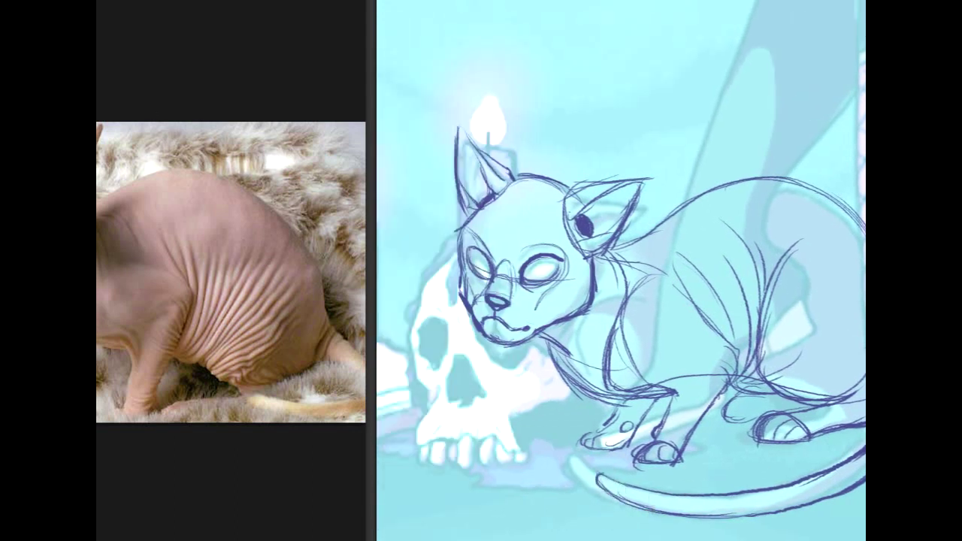
{"action": "scroll", "coordinate": [662, 451], "scroll_direction": "right", "scroll_amount": 5}
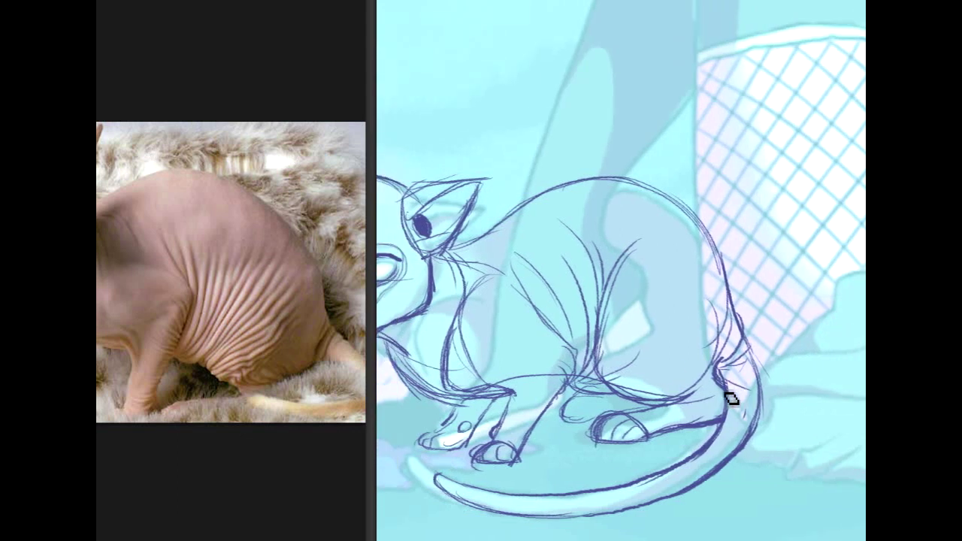
- Define the far hind paw with a rounded outline and toe divisions
{"action": "left_click_drag", "start_coordinate": [688, 299], "coordinate": [826, 318]}
{"action": "left_click_drag", "start_coordinate": [726, 231], "coordinate": [744, 276]}
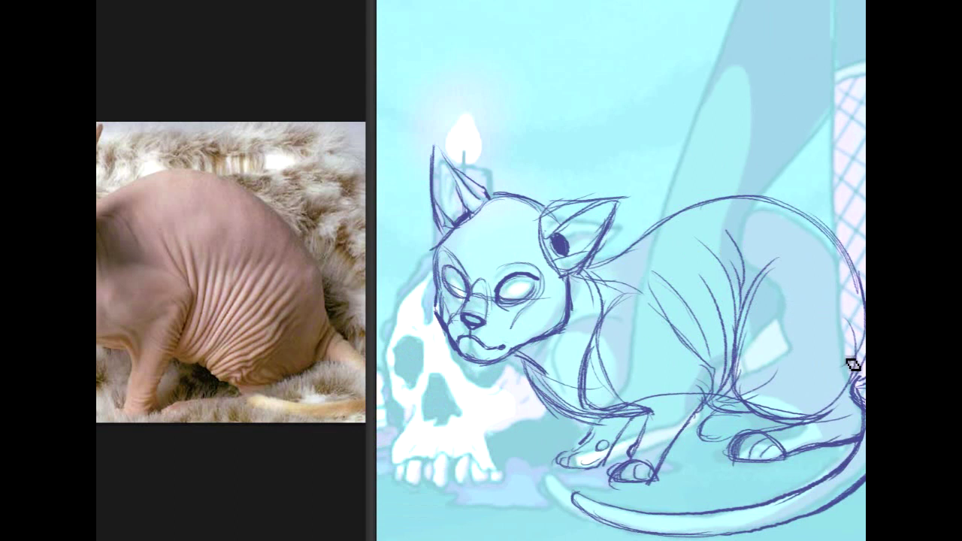
{"action": "mouse_move", "coordinate": [606, 368]}
{"action": "left_mouse_down"}
{"action": "mouse_move", "coordinate": [746, 403]}
{"action": "mouse_move", "coordinate": [800, 368]}
{"action": "left_mouse_up"}
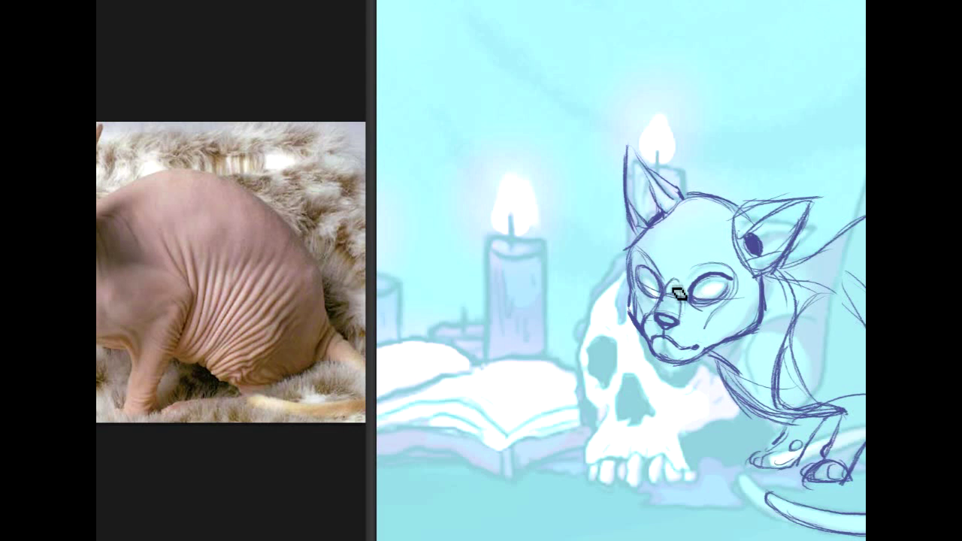
{"action": "left_click_drag", "start_coordinate": [676, 301], "coordinate": [615, 290]}
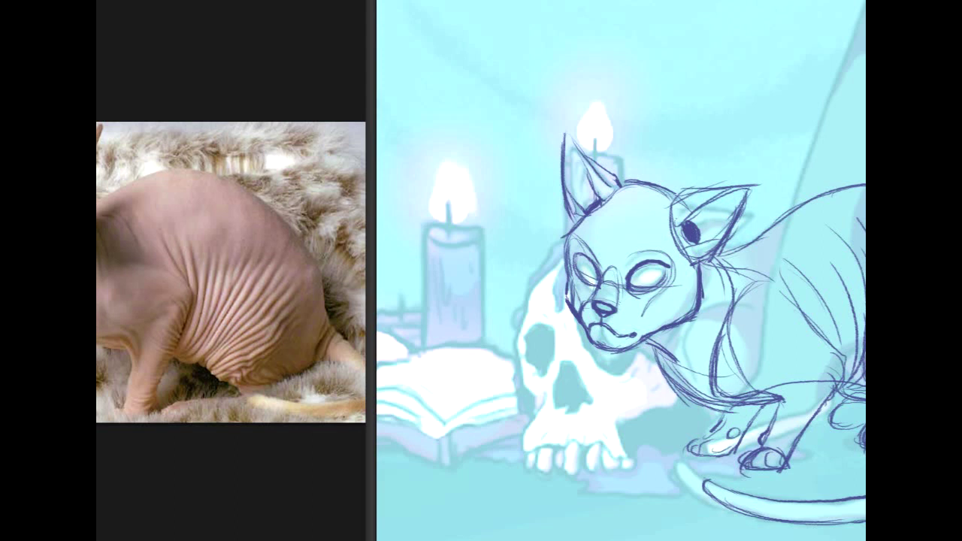
{"action": "left_click_drag", "start_coordinate": [826, 385], "coordinate": [694, 378]}
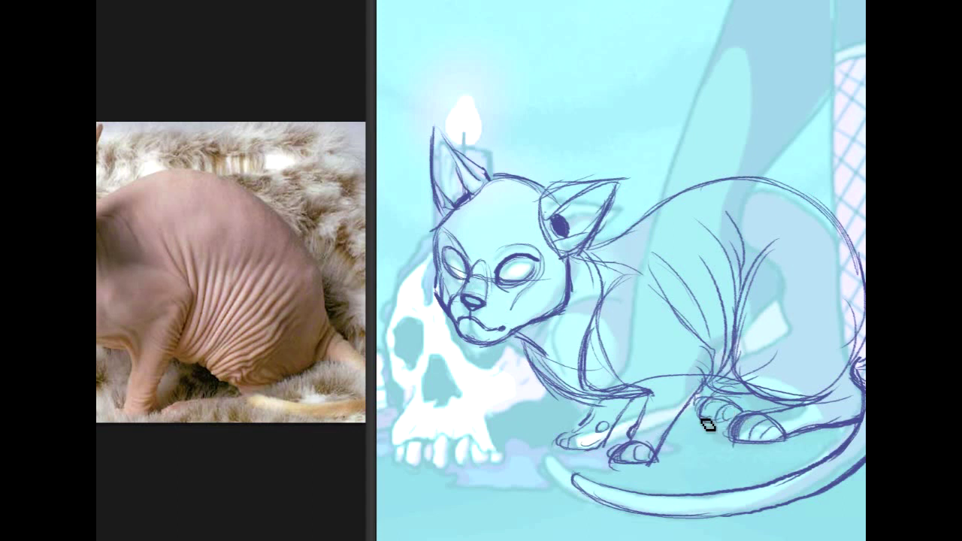
{"action": "mouse_move", "coordinate": [560, 431]}
{"action": "left_mouse_down"}
{"action": "mouse_move", "coordinate": [535, 431]}
{"action": "mouse_move", "coordinate": [547, 431]}
{"action": "left_mouse_up"}
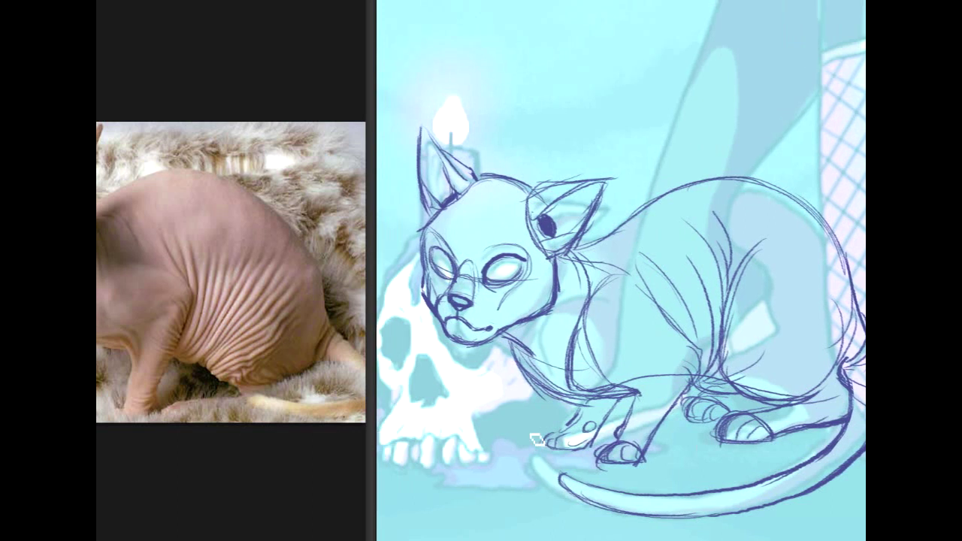
- Select the cat's head and free-transform it to be shorter, with a slight skew and tilt
{"action": "left_click_drag", "start_coordinate": [711, 442], "coordinate": [851, 442]}
{"action": "left_click_drag", "start_coordinate": [747, 329], "coordinate": [665, 329]}
{"action": "mouse_move", "coordinate": [481, 326]}
{"action": "left_mouse_down"}
{"action": "mouse_move", "coordinate": [414, 251]}
{"action": "mouse_move", "coordinate": [683, 155]}
{"action": "mouse_move", "coordinate": [663, 237]}
{"action": "mouse_move", "coordinate": [630, 256]}
{"action": "mouse_move", "coordinate": [624, 302]}
{"action": "mouse_move", "coordinate": [588, 333]}
{"action": "mouse_move", "coordinate": [571, 342]}
{"action": "mouse_move", "coordinate": [475, 287]}
{"action": "mouse_move", "coordinate": [454, 331]}
{"action": "left_mouse_up"}
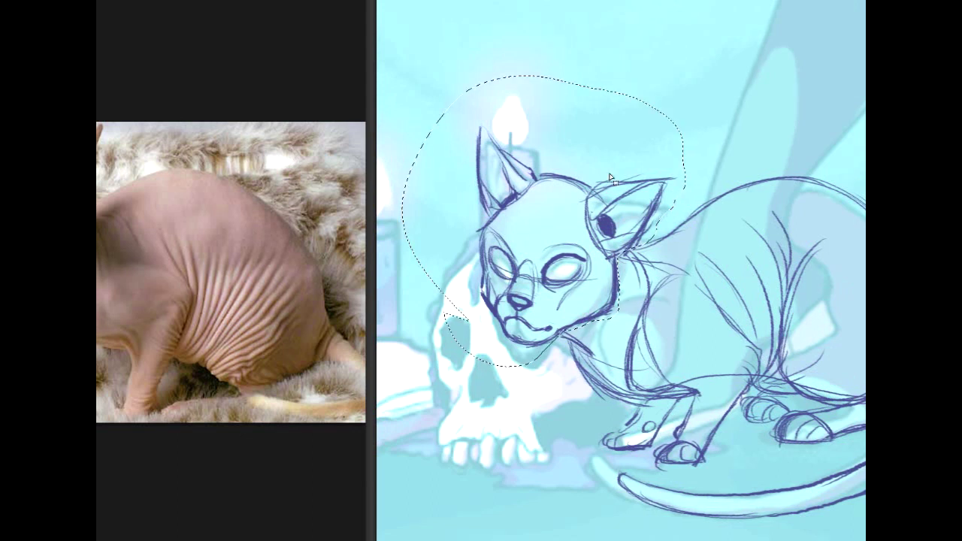
{"action": "key", "text": "ctrl+t"}
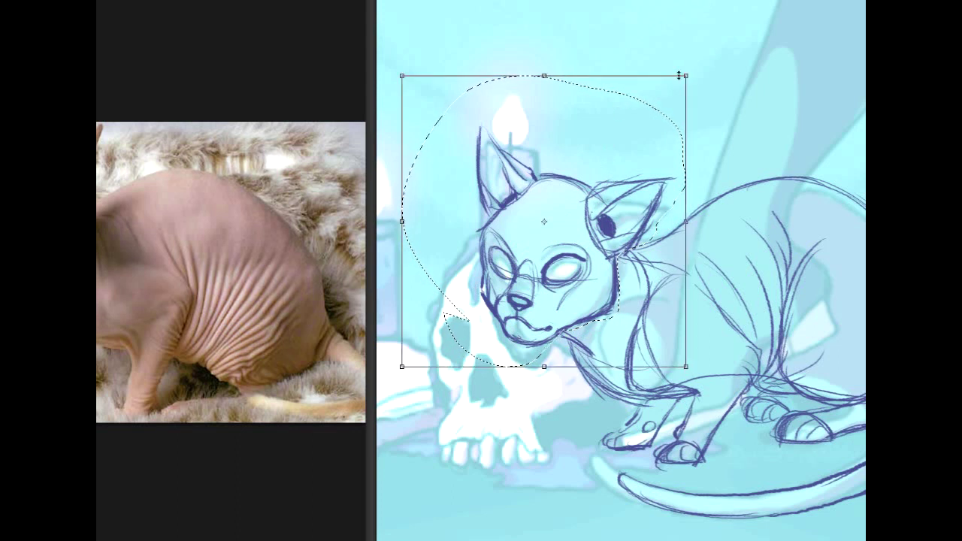
{"action": "left_click_drag", "start_coordinate": [679, 76], "coordinate": [668, 92]}
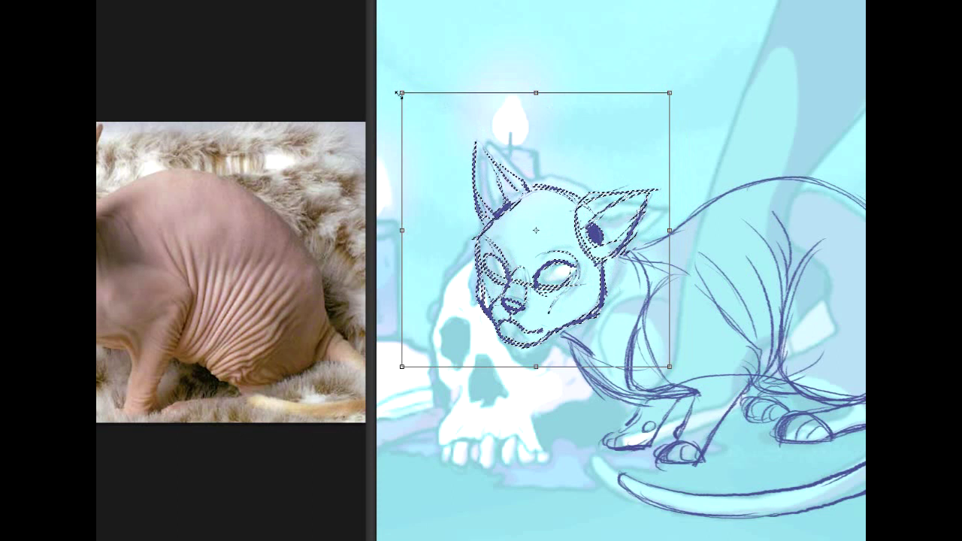
{"action": "left_click_drag", "start_coordinate": [401, 93], "coordinate": [399, 112]}
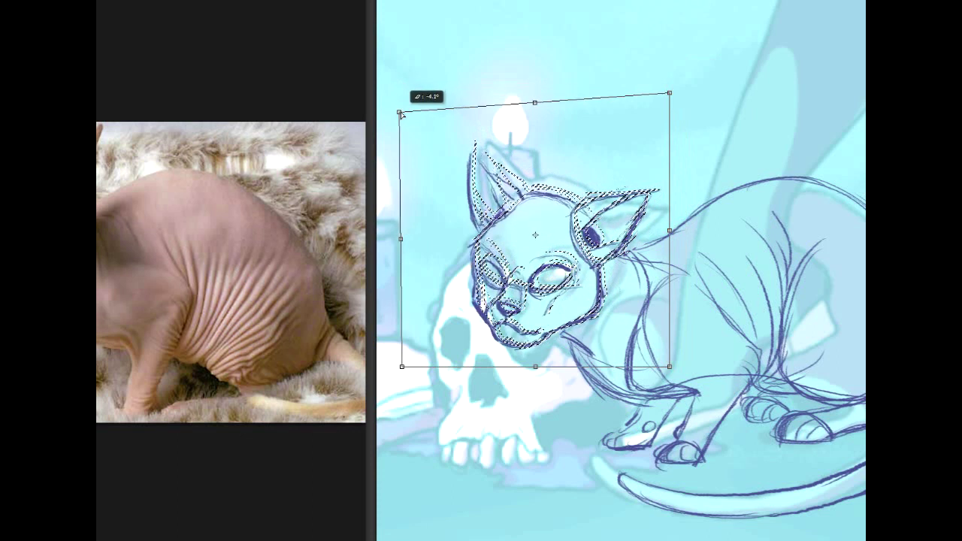
{"action": "left_click_drag", "start_coordinate": [670, 229], "coordinate": [690, 227]}
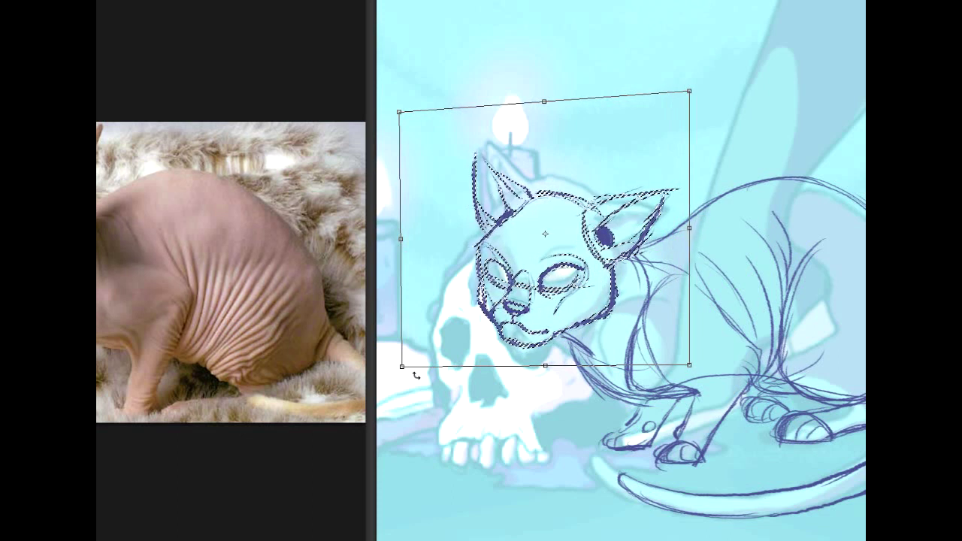
{"action": "left_click_drag", "start_coordinate": [403, 367], "coordinate": [407, 366]}
{"action": "left_click_drag", "start_coordinate": [745, 227], "coordinate": [747, 236]}
{"action": "key", "text": "Return"}
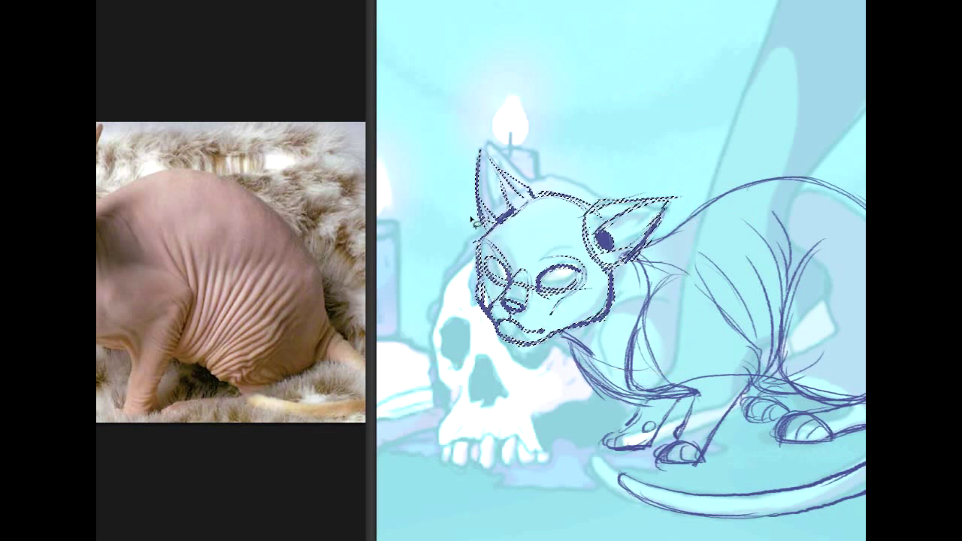
{"action": "key", "text": "ctrl+d"}
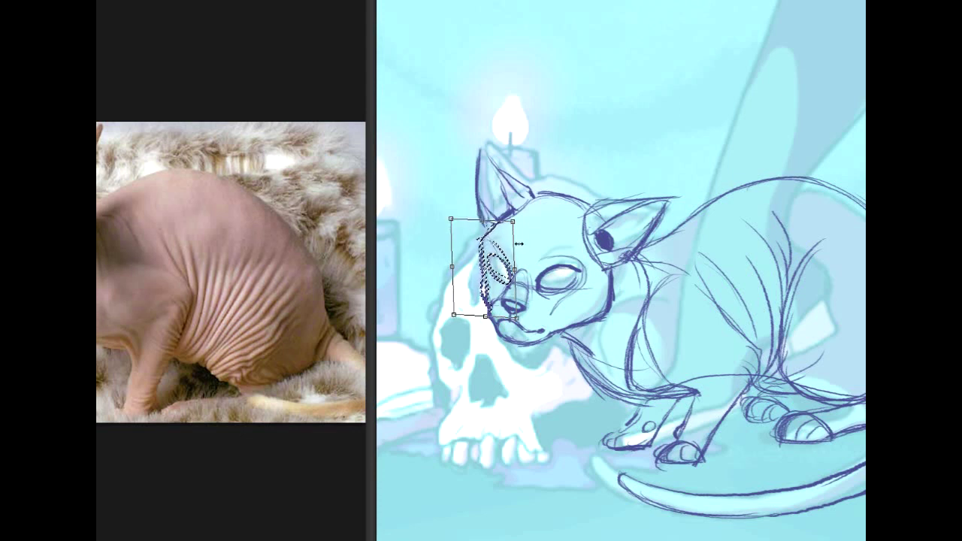
- Transform the far eye and cheek area of the cat's face to make it narrower
{"action": "left_click_drag", "start_coordinate": [542, 254], "coordinate": [509, 262]}
{"action": "key", "text": "Return"}
{"action": "key", "text": "ctrl+d"}
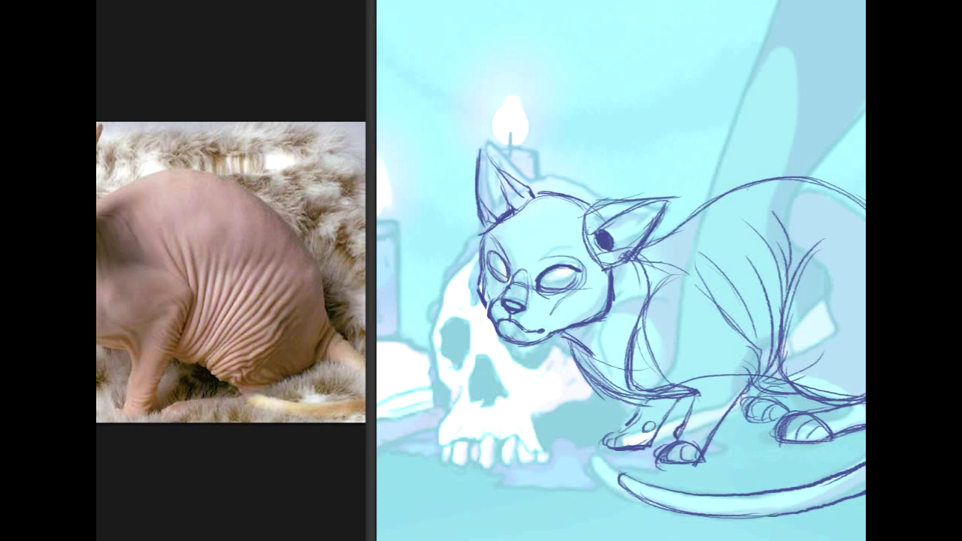
- Enlarge the whole cat sketch slightly, tilt it and move it up and left over the skull
{"action": "key", "text": "ctrl+minus"}
{"action": "key", "text": "ctrl+minus"}
{"action": "key", "text": "ctrl+t"}
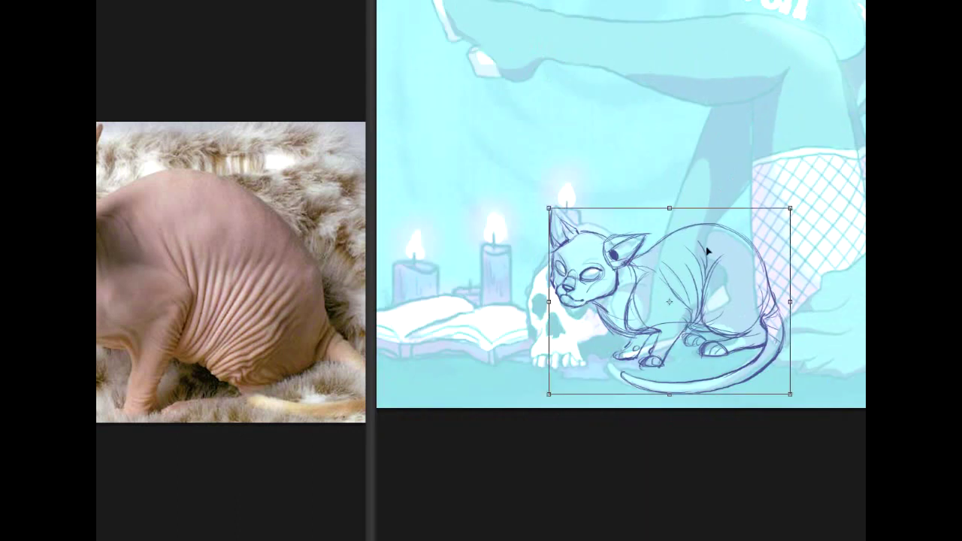
{"action": "mouse_move", "coordinate": [791, 208]}
{"action": "left_mouse_down"}
{"action": "mouse_move", "coordinate": [839, 171]}
{"action": "mouse_move", "coordinate": [826, 181]}
{"action": "left_mouse_up"}
{"action": "mouse_move", "coordinate": [751, 288]}
{"action": "left_mouse_down"}
{"action": "mouse_move", "coordinate": [735, 313]}
{"action": "mouse_move", "coordinate": [794, 306]}
{"action": "left_mouse_up"}
{"action": "mouse_move", "coordinate": [736, 311]}
{"action": "left_mouse_down"}
{"action": "mouse_move", "coordinate": [656, 318]}
{"action": "mouse_move", "coordinate": [665, 316]}
{"action": "left_mouse_up"}
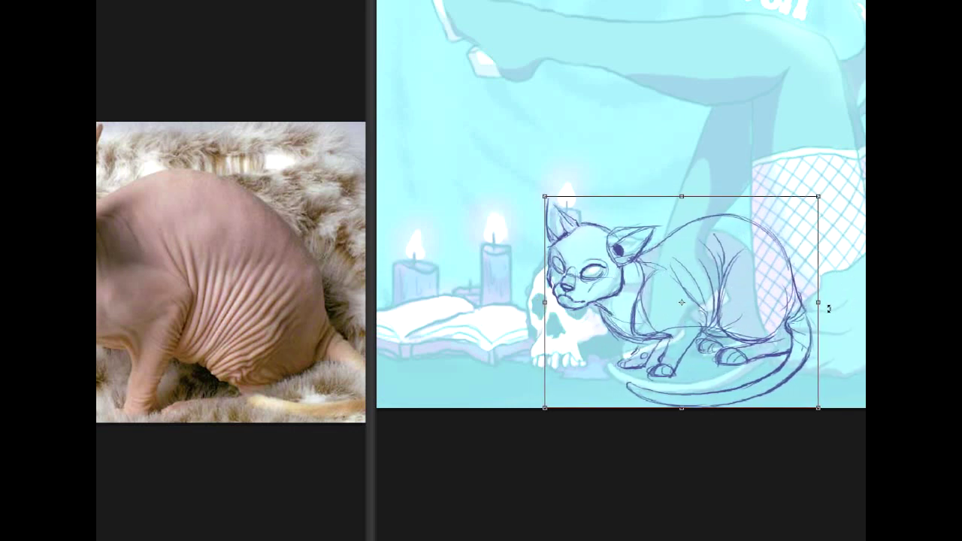
{"action": "left_click_drag", "start_coordinate": [834, 343], "coordinate": [839, 341]}
{"action": "mouse_move", "coordinate": [699, 367]}
{"action": "left_mouse_down"}
{"action": "mouse_move", "coordinate": [678, 352]}
{"action": "mouse_move", "coordinate": [700, 351]}
{"action": "left_mouse_up"}
{"action": "key", "text": "Return"}
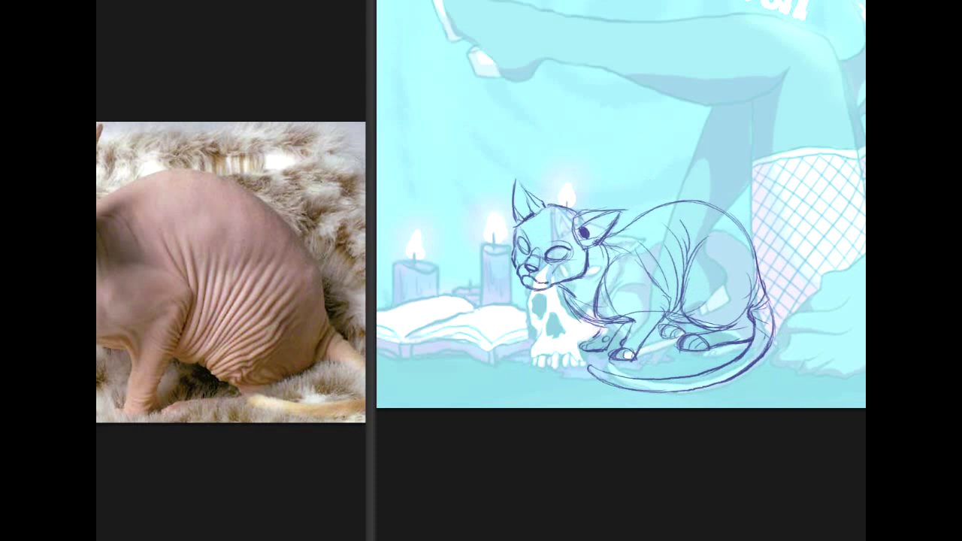
- Show the woman's red linework and shift the cat further left behind her planted leg
{"action": "left_click", "coordinate": [865, 171]}
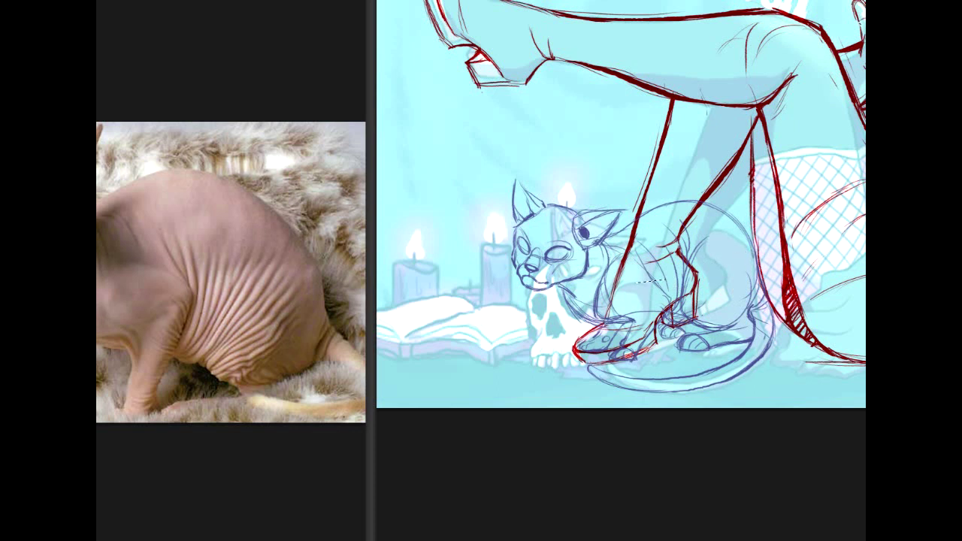
{"action": "left_click_drag", "start_coordinate": [700, 291], "coordinate": [667, 282]}
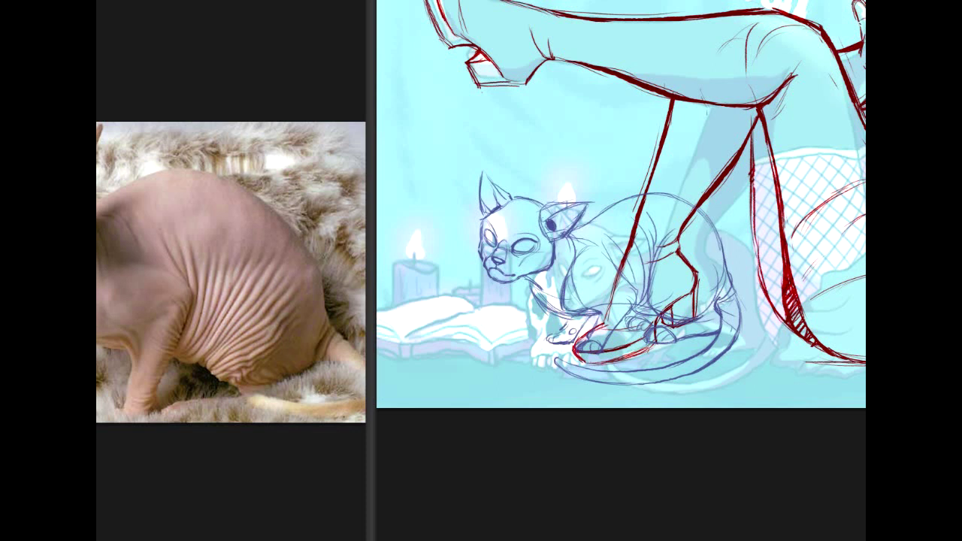
{"action": "left_click_drag", "start_coordinate": [665, 325], "coordinate": [695, 319]}
{"action": "left_click_drag", "start_coordinate": [576, 348], "coordinate": [606, 353]}
{"action": "key", "text": "shift+Down"}
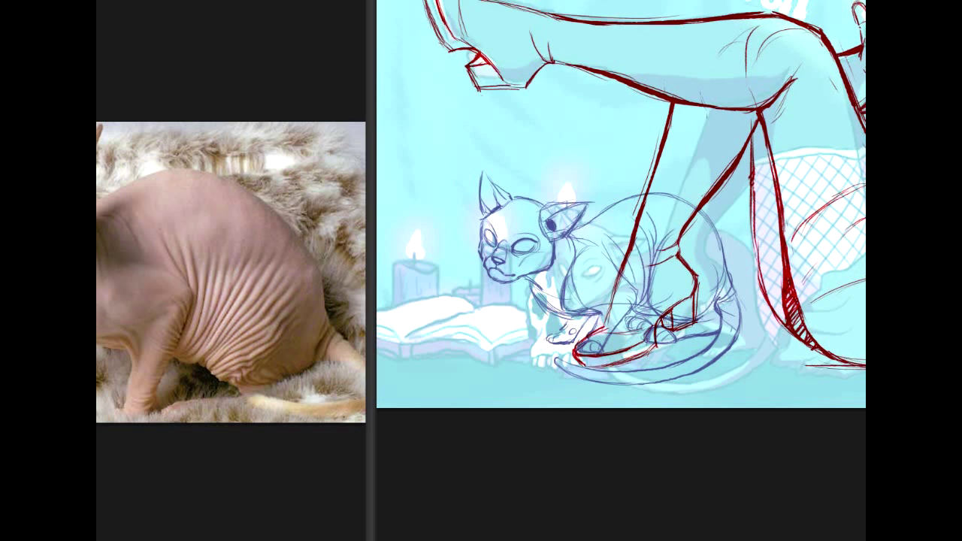
{"action": "key", "text": "shift+Up"}
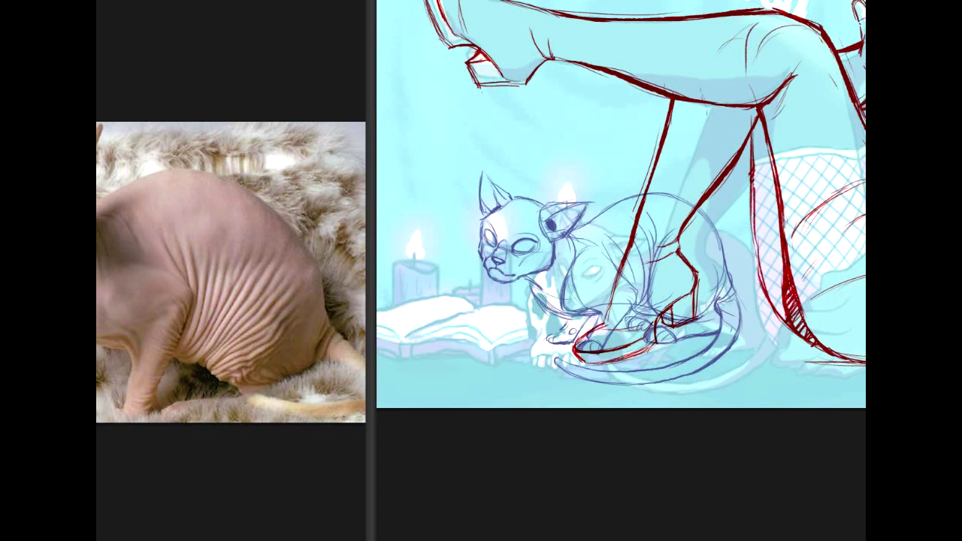
- Try to clear the cat lines overlapping the woman's planted leg and shoe
{"action": "mouse_move", "coordinate": [651, 184]}
{"action": "left_mouse_down"}
{"action": "mouse_move", "coordinate": [710, 201]}
{"action": "mouse_move", "coordinate": [682, 240]}
{"action": "mouse_move", "coordinate": [695, 269]}
{"action": "left_mouse_up"}
{"action": "mouse_move", "coordinate": [632, 256]}
{"action": "left_mouse_down"}
{"action": "mouse_move", "coordinate": [653, 198]}
{"action": "mouse_move", "coordinate": [639, 142]}
{"action": "mouse_move", "coordinate": [651, 184]}
{"action": "left_mouse_up"}
{"action": "key", "text": "ctrl+d"}
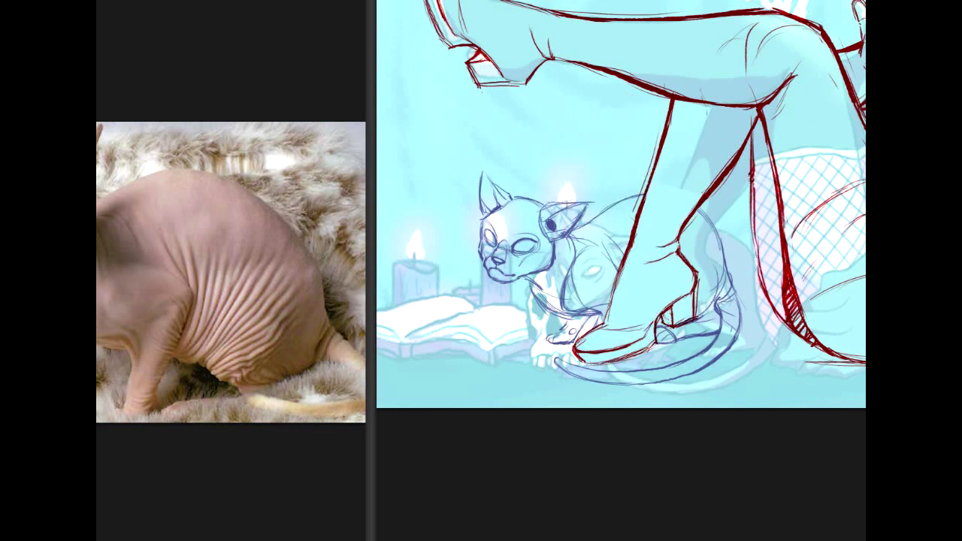
{"action": "key", "text": "ctrl+z"}
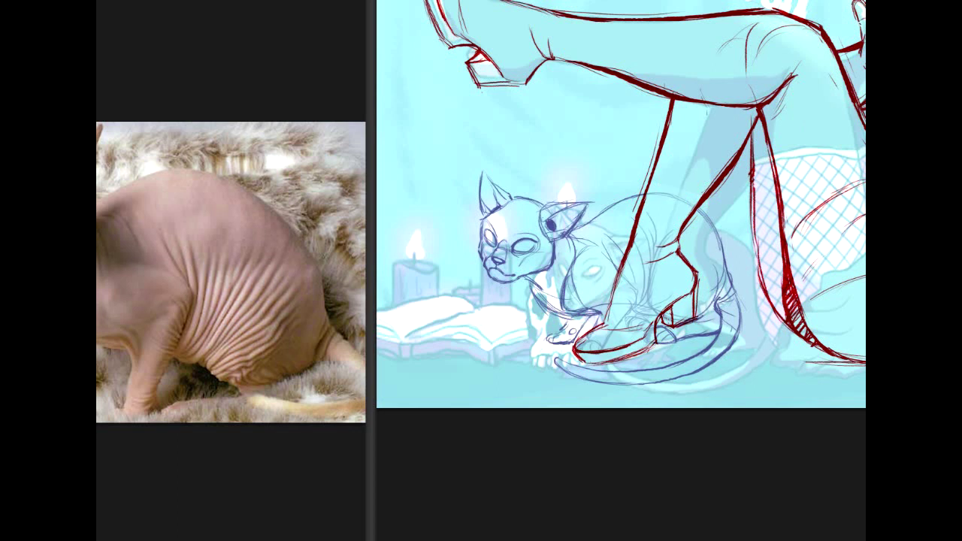
{"action": "key", "text": "ctrl+z"}
{"action": "key", "text": "ctrl+z"}
- Duplicate the cat's line layer and raise its saturation for a stronger blue
{"action": "key", "text": "ctrl+j"}
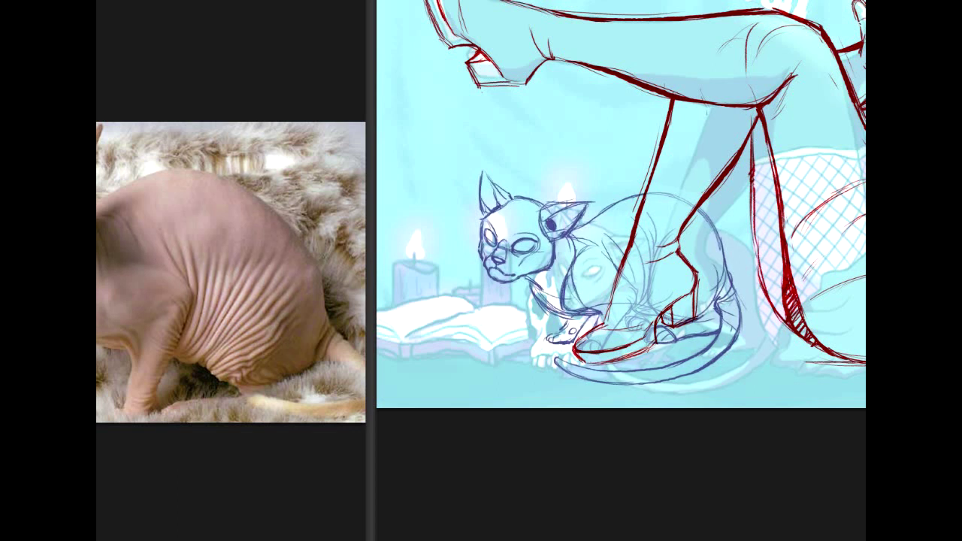
{"action": "key", "text": "ctrl+u"}
{"action": "left_click_drag", "start_coordinate": [275, 474], "coordinate": [300, 479]}
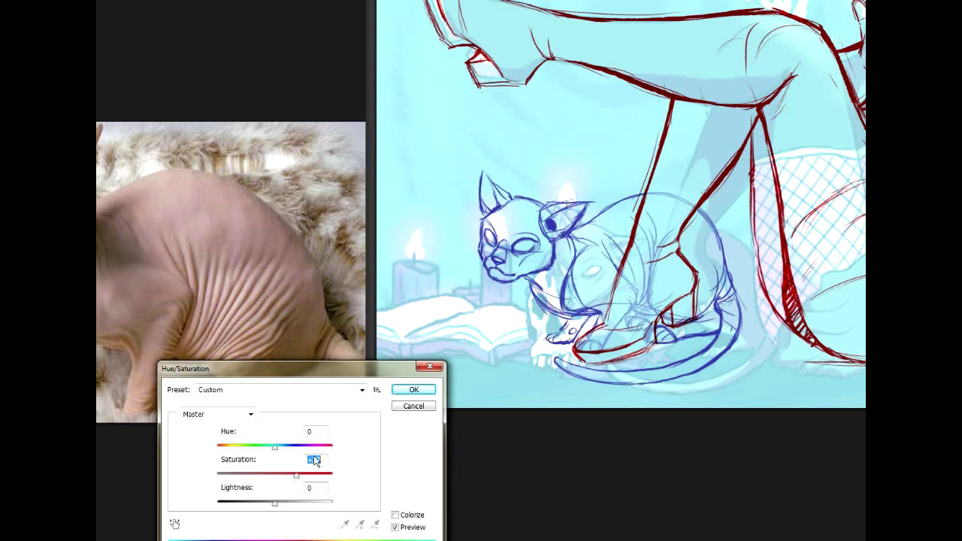
{"action": "left_click", "coordinate": [418, 390]}
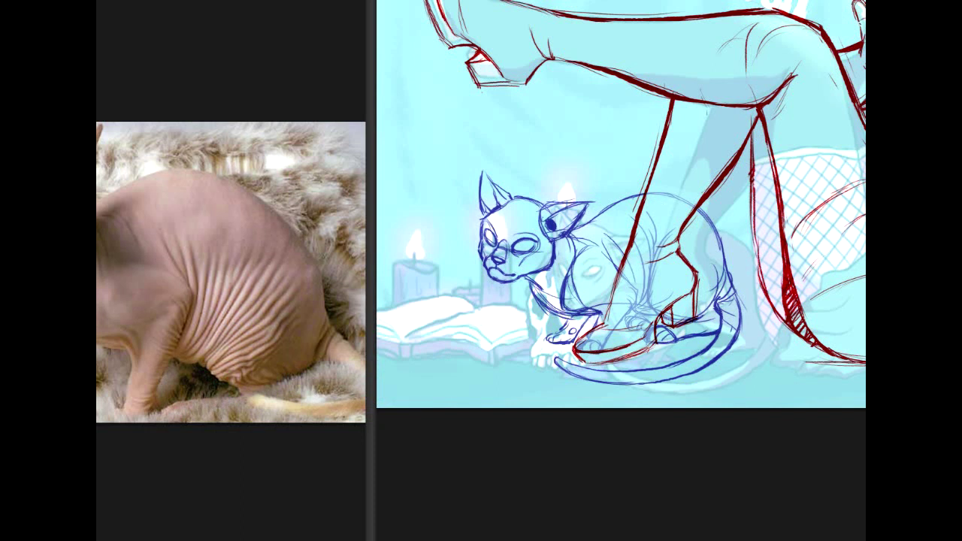
- Lighten the cat lines crossing the woman's planted leg using Hue/Saturation with Lightness +56
{"action": "scroll", "coordinate": [621, 271], "scroll_direction": "up", "scroll_amount": 4}
{"action": "scroll", "coordinate": [621, 271], "scroll_direction": "right", "scroll_amount": 7}
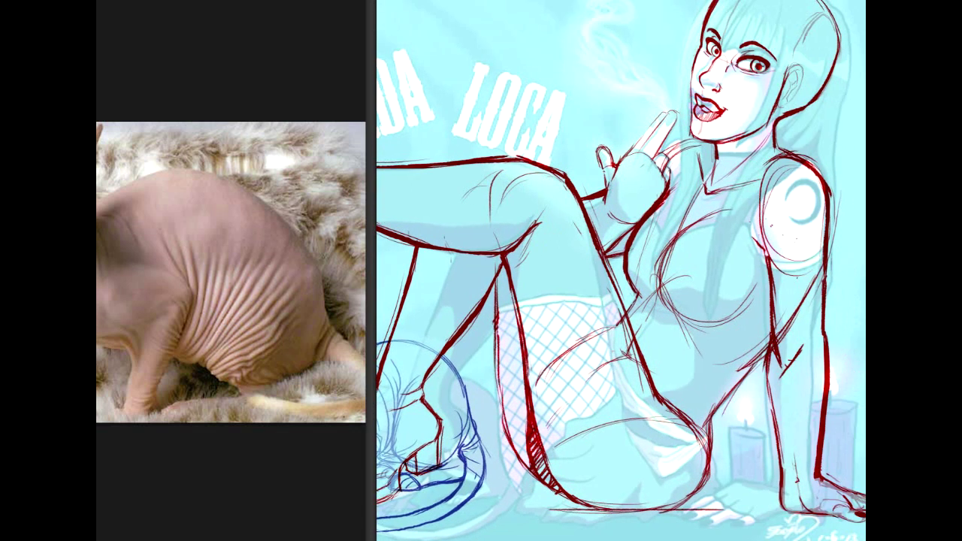
{"action": "scroll", "coordinate": [620, 270], "scroll_direction": "left", "scroll_amount": 2}
{"action": "scroll", "coordinate": [621, 271], "scroll_direction": "left", "scroll_amount": 5}
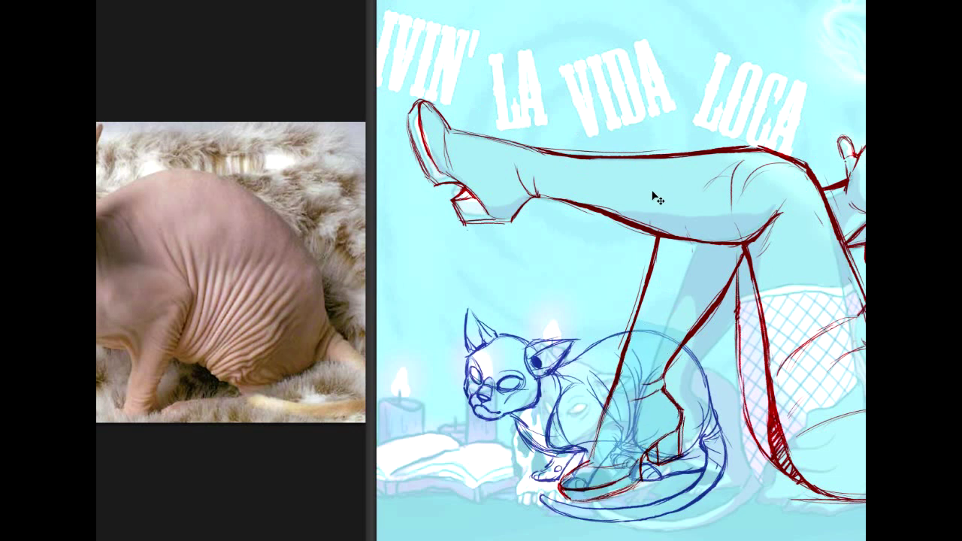
{"action": "key", "text": "ctrl+u"}
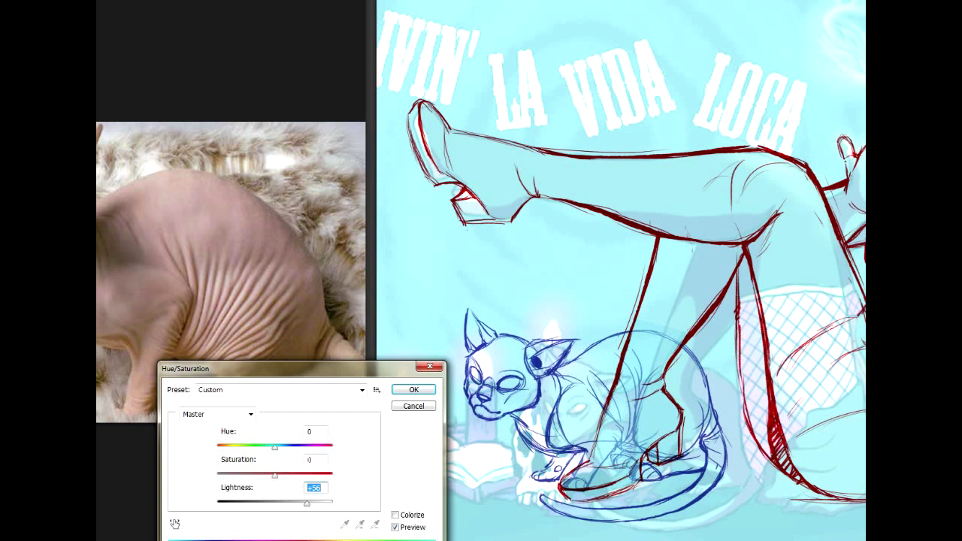
{"action": "left_click", "coordinate": [413, 391]}
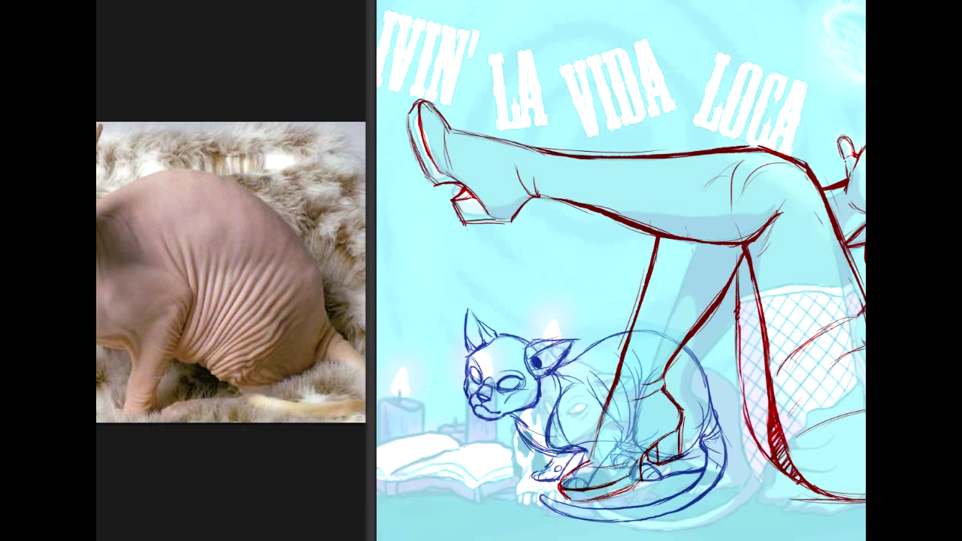
- Hide the figure and cat linework and sketch the skull's forehead, brow ridge and cheekbone contour in red
{"action": "scroll", "coordinate": [621, 270], "scroll_direction": "right", "scroll_amount": 2}
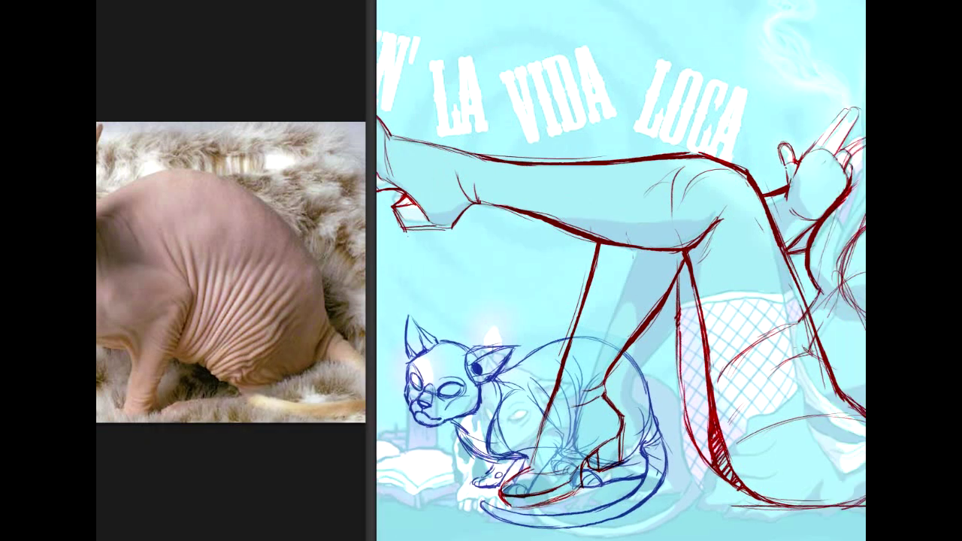
{"action": "scroll", "coordinate": [621, 271], "scroll_direction": "left", "scroll_amount": 3}
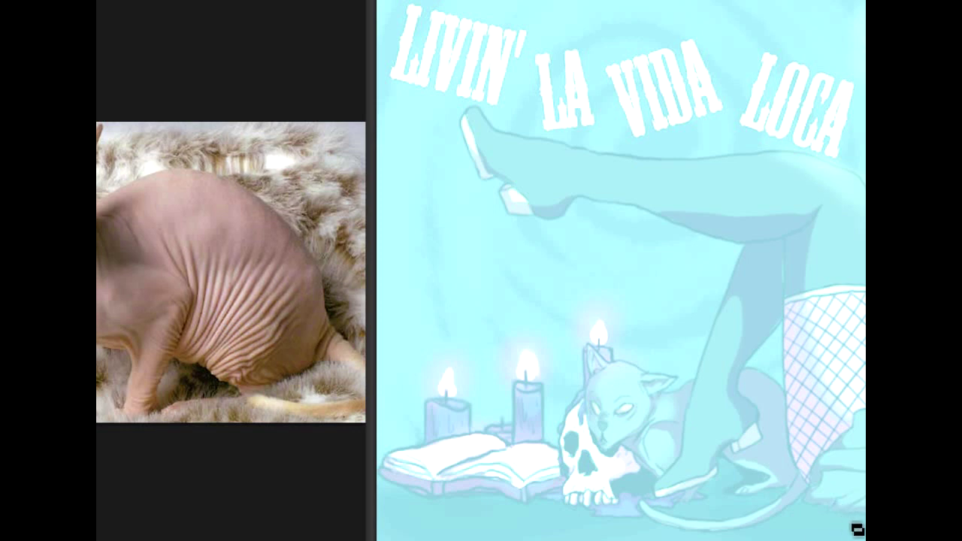
{"action": "key", "text": "ctrl+1"}
{"action": "scroll", "coordinate": [621, 271], "scroll_direction": "up", "scroll_amount": 4}
{"action": "scroll", "coordinate": [621, 270], "scroll_direction": "right", "scroll_amount": 4}
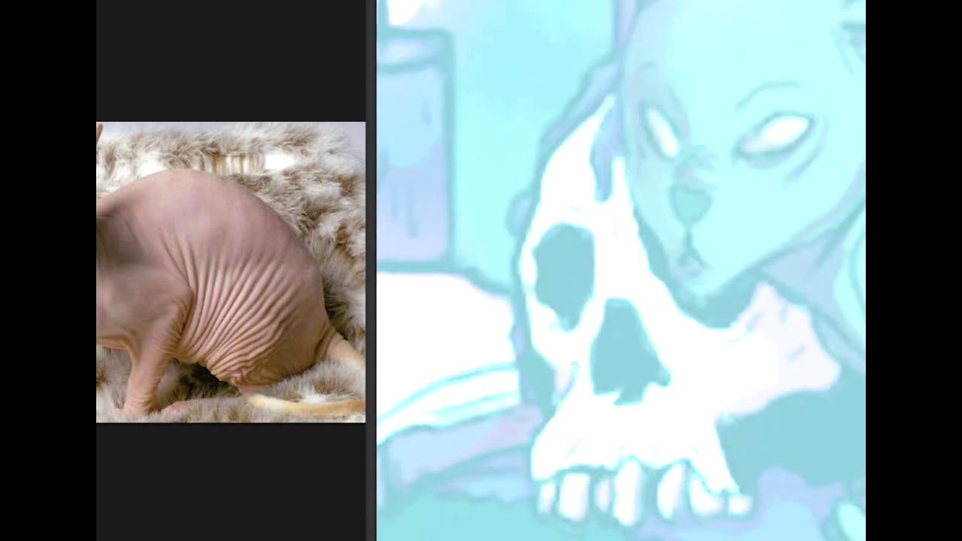
{"action": "left_click_drag", "start_coordinate": [684, 186], "coordinate": [698, 186]}
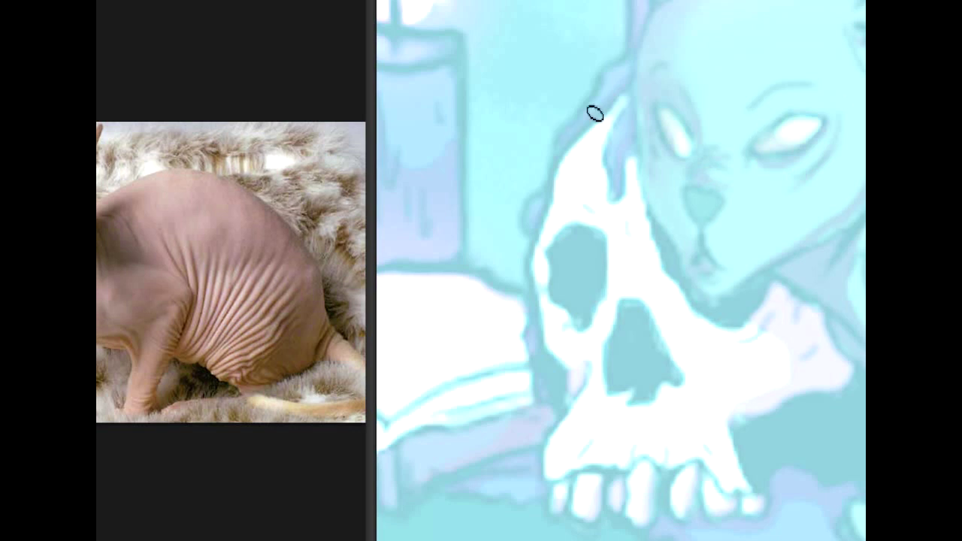
{"action": "mouse_move", "coordinate": [636, 96]}
{"action": "left_mouse_down"}
{"action": "mouse_move", "coordinate": [608, 119]}
{"action": "mouse_move", "coordinate": [540, 200]}
{"action": "left_mouse_up"}
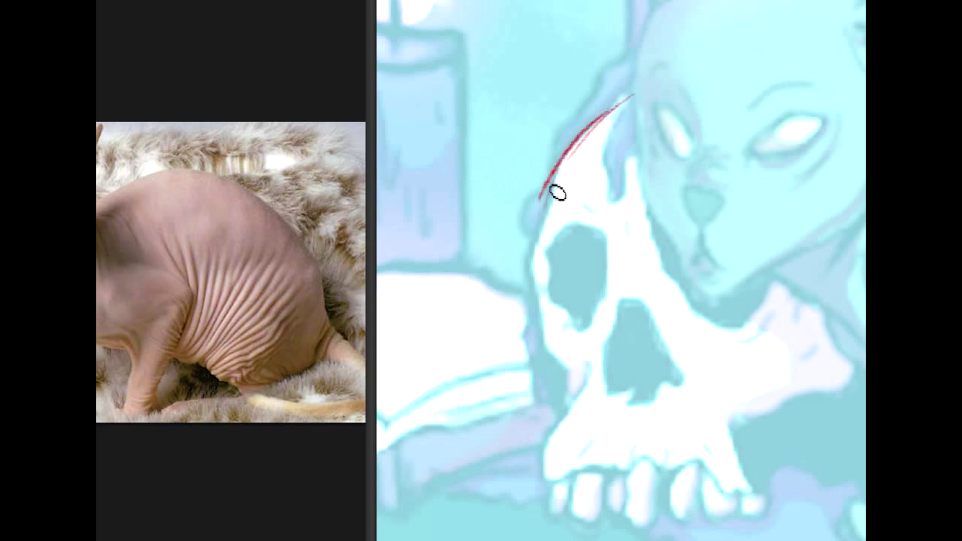
{"action": "left_click_drag", "start_coordinate": [535, 239], "coordinate": [615, 240]}
{"action": "mouse_move", "coordinate": [544, 232]}
{"action": "left_mouse_down"}
{"action": "mouse_move", "coordinate": [539, 314]}
{"action": "mouse_move", "coordinate": [546, 338]}
{"action": "mouse_move", "coordinate": [579, 363]}
{"action": "left_mouse_up"}
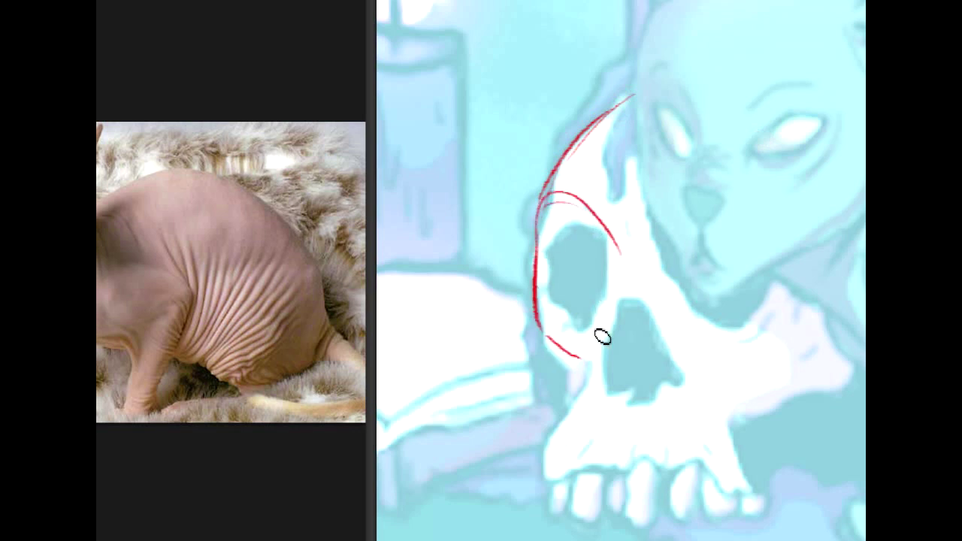
{"action": "left_click_drag", "start_coordinate": [603, 316], "coordinate": [580, 357]}
- Outline the skull's eye socket in red and thicken its upper and inner edges
{"action": "mouse_move", "coordinate": [550, 250]}
{"action": "left_mouse_down"}
{"action": "mouse_move", "coordinate": [580, 233]}
{"action": "mouse_move", "coordinate": [610, 264]}
{"action": "left_mouse_up"}
{"action": "mouse_move", "coordinate": [551, 229]}
{"action": "left_mouse_down"}
{"action": "mouse_move", "coordinate": [563, 295]}
{"action": "mouse_move", "coordinate": [574, 323]}
{"action": "mouse_move", "coordinate": [585, 323]}
{"action": "left_mouse_up"}
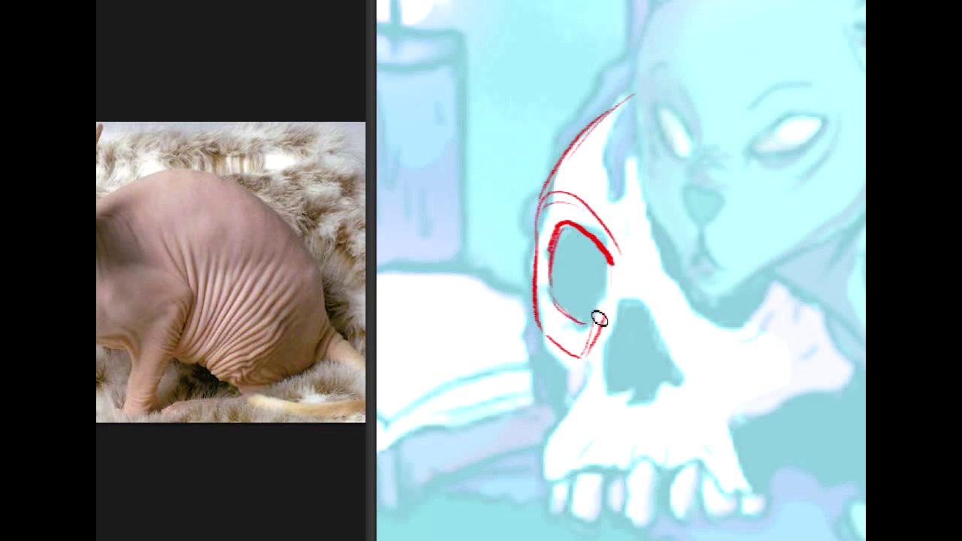
{"action": "mouse_move", "coordinate": [565, 236]}
{"action": "left_mouse_down"}
{"action": "mouse_move", "coordinate": [579, 327]}
{"action": "mouse_move", "coordinate": [612, 290]}
{"action": "mouse_move", "coordinate": [589, 325]}
{"action": "left_mouse_up"}
{"action": "left_click_drag", "start_coordinate": [577, 235], "coordinate": [554, 263]}
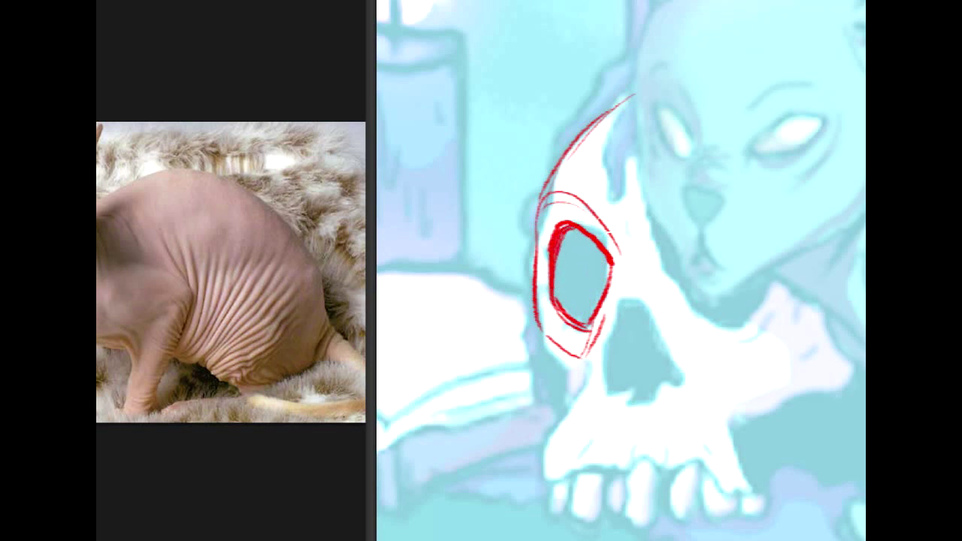
- Outline the skull's nasal cavity in red, adding the inner bone curves and a thicker upper edge
{"action": "left_click_drag", "start_coordinate": [621, 293], "coordinate": [606, 366]}
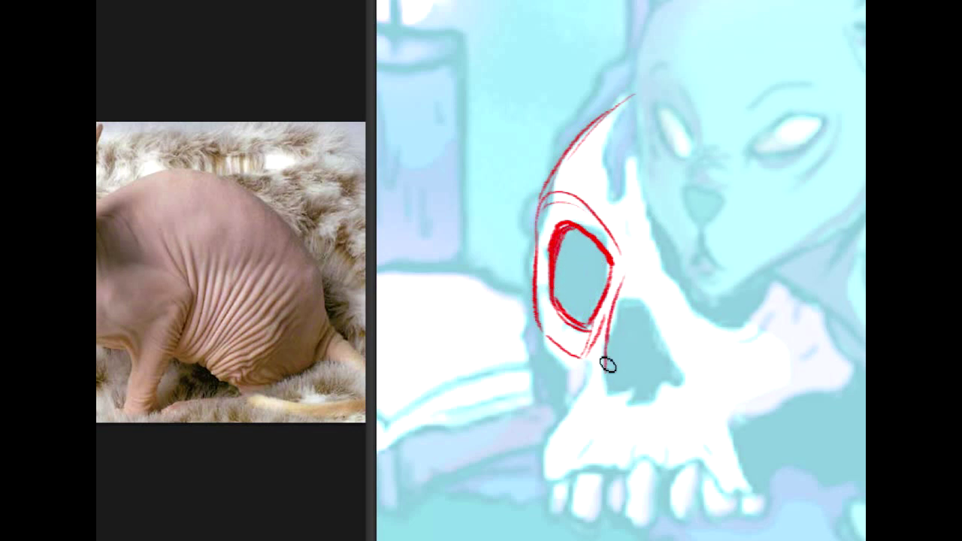
{"action": "mouse_move", "coordinate": [627, 283]}
{"action": "left_mouse_down"}
{"action": "mouse_move", "coordinate": [671, 347]}
{"action": "mouse_move", "coordinate": [629, 281]}
{"action": "left_mouse_up"}
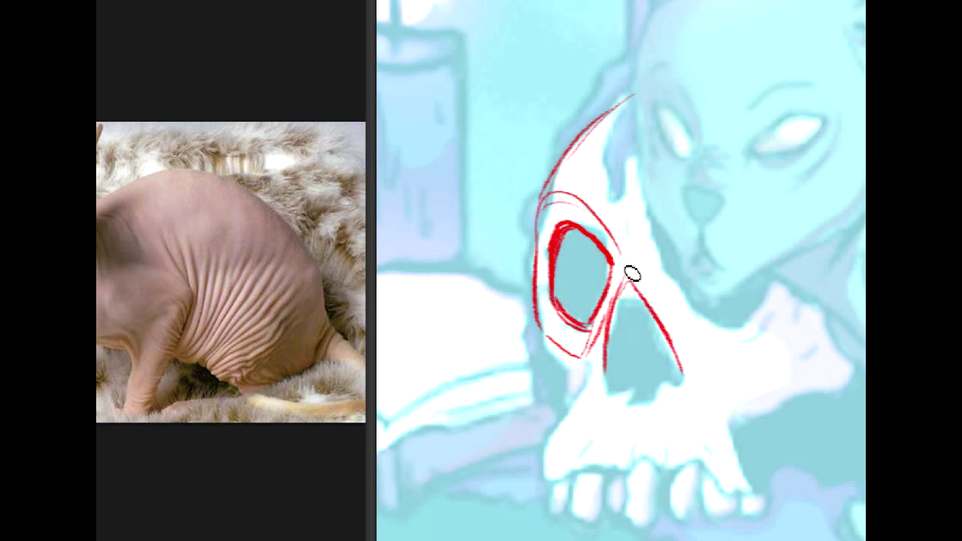
{"action": "left_click_drag", "start_coordinate": [685, 371], "coordinate": [678, 320]}
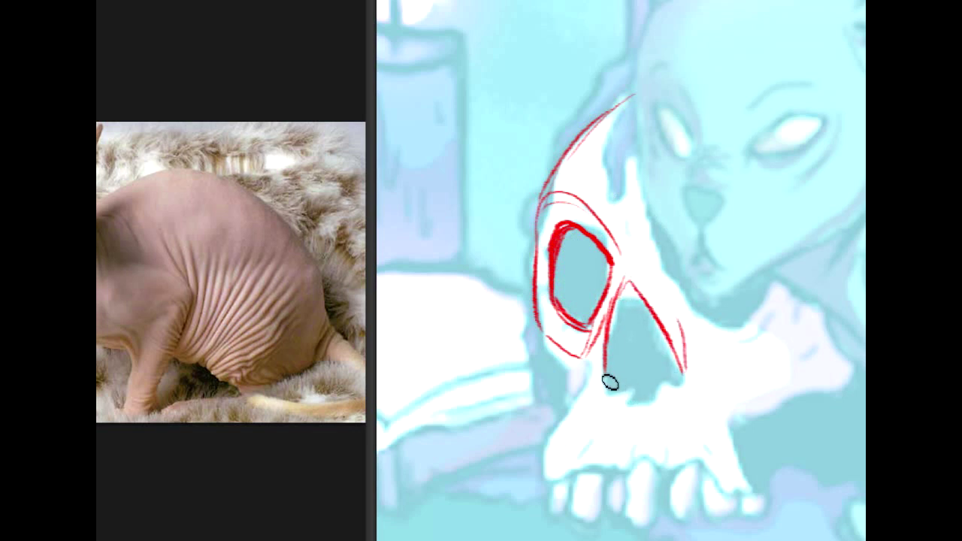
{"action": "mouse_move", "coordinate": [621, 395]}
{"action": "left_mouse_down"}
{"action": "mouse_move", "coordinate": [627, 340]}
{"action": "mouse_move", "coordinate": [630, 384]}
{"action": "left_mouse_up"}
{"action": "mouse_move", "coordinate": [630, 345]}
{"action": "left_mouse_down"}
{"action": "mouse_move", "coordinate": [631, 378]}
{"action": "mouse_move", "coordinate": [649, 391]}
{"action": "left_mouse_up"}
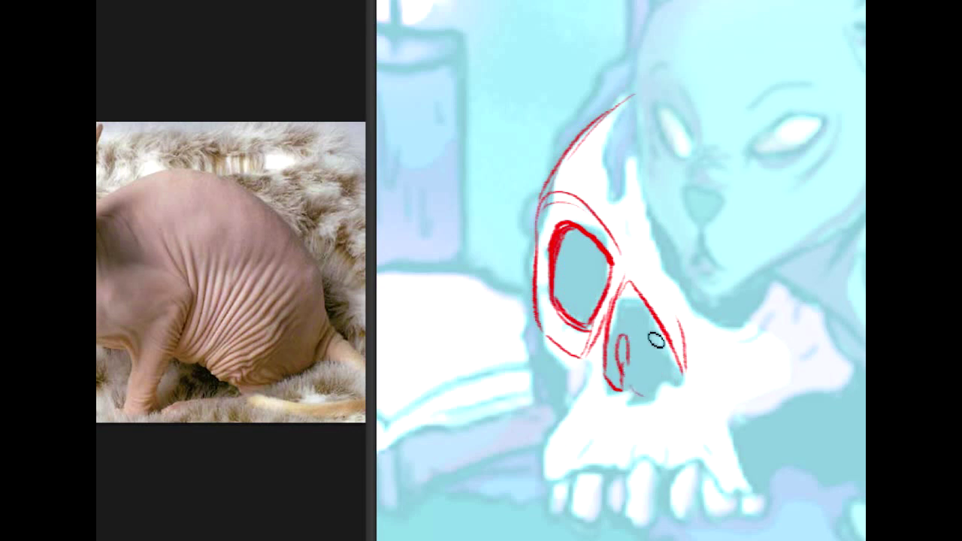
{"action": "left_click_drag", "start_coordinate": [649, 342], "coordinate": [664, 390]}
{"action": "mouse_move", "coordinate": [661, 348]}
{"action": "left_mouse_down"}
{"action": "mouse_move", "coordinate": [667, 400]}
{"action": "mouse_move", "coordinate": [679, 386]}
{"action": "left_mouse_up"}
{"action": "left_click_drag", "start_coordinate": [618, 304], "coordinate": [650, 299]}
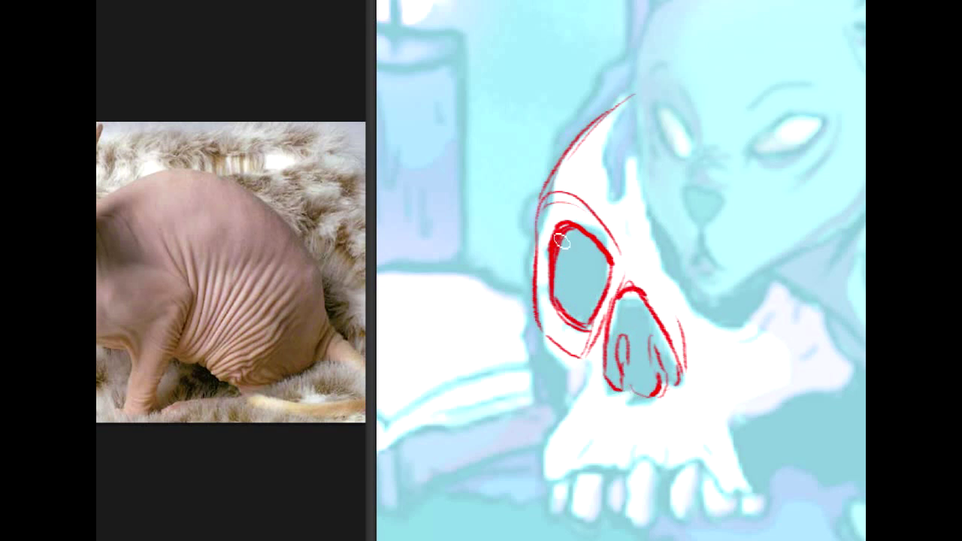
- Fill the outlined eye socket with solid red and sketch the curved lower rim of the opposite socket
{"action": "mouse_move", "coordinate": [562, 248]}
{"action": "left_mouse_down"}
{"action": "mouse_move", "coordinate": [596, 256]}
{"action": "mouse_move", "coordinate": [589, 270]}
{"action": "mouse_move", "coordinate": [602, 267]}
{"action": "mouse_move", "coordinate": [596, 305]}
{"action": "mouse_move", "coordinate": [580, 317]}
{"action": "mouse_move", "coordinate": [601, 256]}
{"action": "left_mouse_up"}
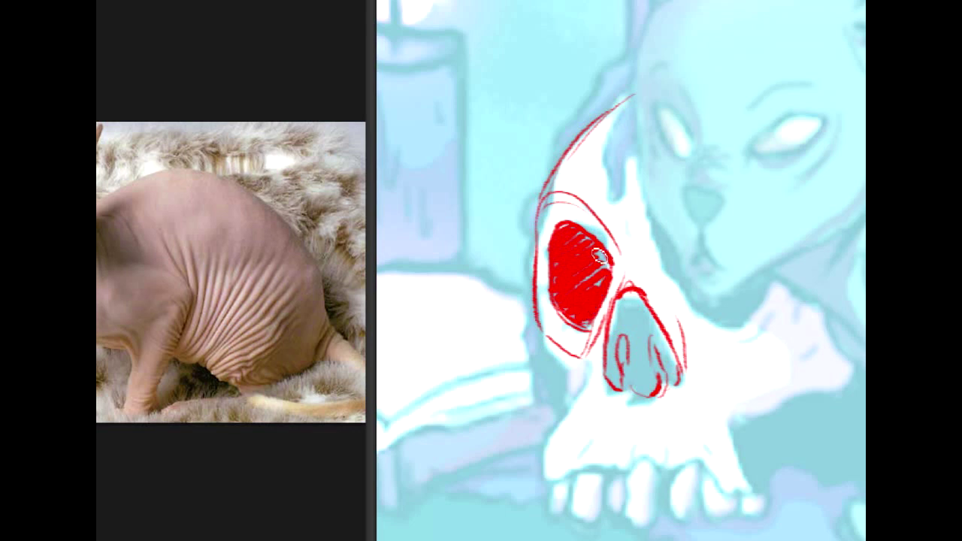
{"action": "mouse_move", "coordinate": [691, 354]}
{"action": "left_mouse_down"}
{"action": "mouse_move", "coordinate": [739, 366]}
{"action": "mouse_move", "coordinate": [776, 353]}
{"action": "mouse_move", "coordinate": [787, 332]}
{"action": "left_mouse_up"}
{"action": "left_click_drag", "start_coordinate": [716, 374], "coordinate": [787, 317]}
{"action": "left_click_drag", "start_coordinate": [692, 355], "coordinate": [745, 369]}
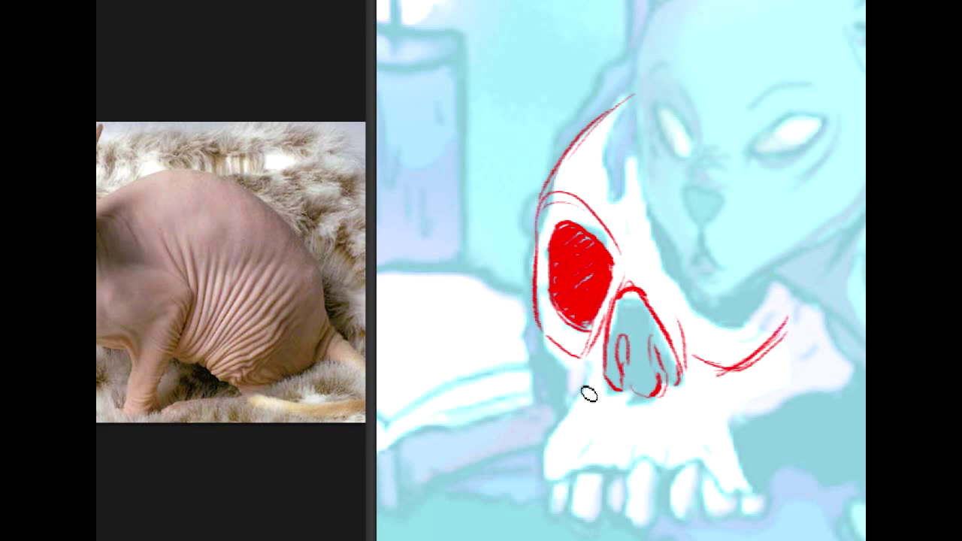
- Sketch the upper jaw in red, with tapering sides and a curved gum line below the nasal cavity
{"action": "left_click_drag", "start_coordinate": [575, 396], "coordinate": [561, 506]}
{"action": "key", "text": "ctrl+z"}
{"action": "mouse_move", "coordinate": [581, 366]}
{"action": "left_mouse_down"}
{"action": "mouse_move", "coordinate": [583, 390]}
{"action": "mouse_move", "coordinate": [557, 441]}
{"action": "left_mouse_up"}
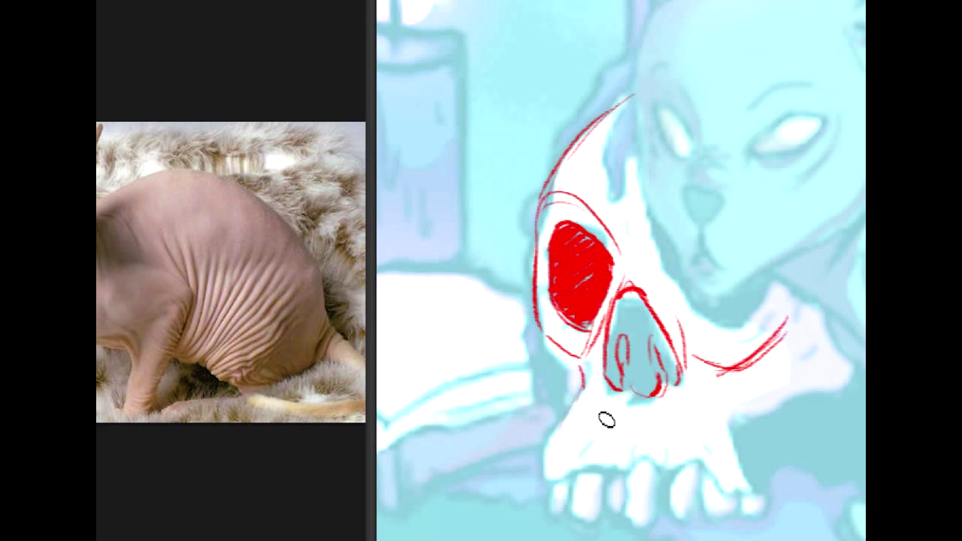
{"action": "key", "text": "ctrl+z"}
{"action": "mouse_move", "coordinate": [580, 393]}
{"action": "left_mouse_down"}
{"action": "mouse_move", "coordinate": [575, 431]}
{"action": "mouse_move", "coordinate": [732, 462]}
{"action": "left_mouse_up"}
{"action": "left_click_drag", "start_coordinate": [637, 476], "coordinate": [742, 460]}
{"action": "left_click_drag", "start_coordinate": [756, 387], "coordinate": [741, 460]}
{"action": "left_click_drag", "start_coordinate": [581, 388], "coordinate": [569, 445]}
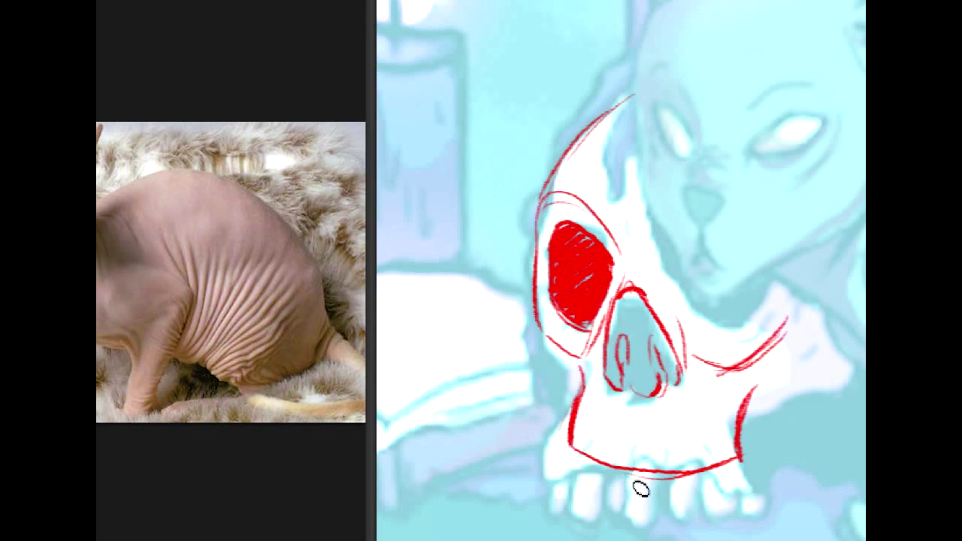
- Draw the row of upper teeth in red along the gum line, with rounded roots at the front
{"action": "mouse_move", "coordinate": [643, 474]}
{"action": "left_mouse_down"}
{"action": "mouse_move", "coordinate": [655, 518]}
{"action": "mouse_move", "coordinate": [683, 511]}
{"action": "mouse_move", "coordinate": [680, 473]}
{"action": "mouse_move", "coordinate": [682, 506]}
{"action": "left_mouse_up"}
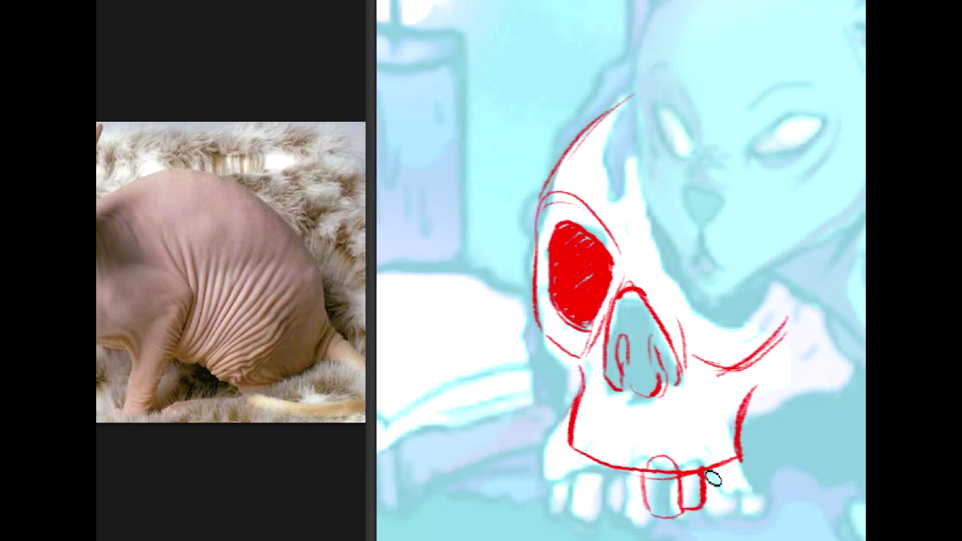
{"action": "mouse_move", "coordinate": [725, 463]}
{"action": "left_mouse_down"}
{"action": "mouse_move", "coordinate": [705, 505]}
{"action": "mouse_move", "coordinate": [726, 496]}
{"action": "left_mouse_up"}
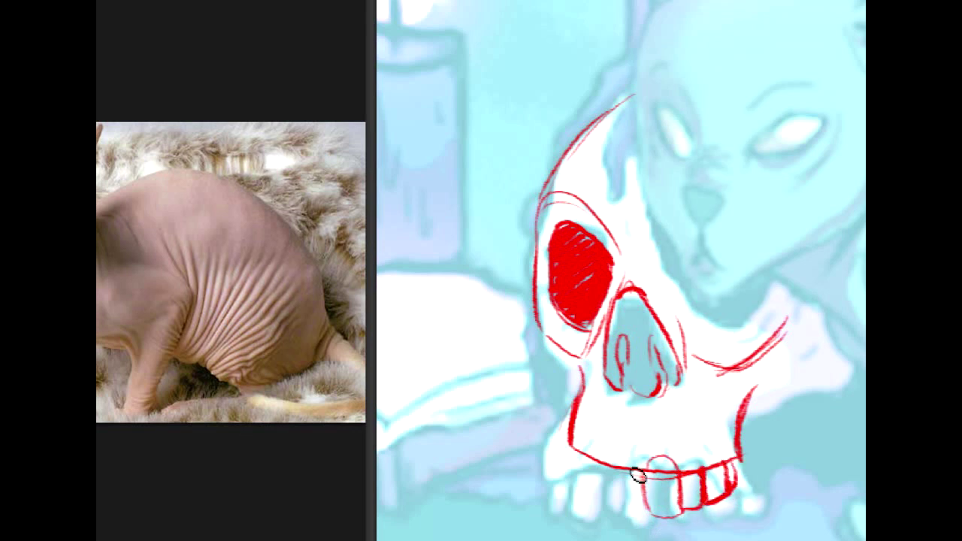
{"action": "mouse_move", "coordinate": [616, 461]}
{"action": "left_mouse_down"}
{"action": "mouse_move", "coordinate": [620, 507]}
{"action": "mouse_move", "coordinate": [644, 510]}
{"action": "mouse_move", "coordinate": [617, 506]}
{"action": "mouse_move", "coordinate": [638, 468]}
{"action": "left_mouse_up"}
{"action": "left_click_drag", "start_coordinate": [617, 506], "coordinate": [632, 517]}
{"action": "mouse_move", "coordinate": [578, 452]}
{"action": "left_mouse_down"}
{"action": "mouse_move", "coordinate": [598, 504]}
{"action": "mouse_move", "coordinate": [607, 504]}
{"action": "mouse_move", "coordinate": [592, 499]}
{"action": "left_mouse_up"}
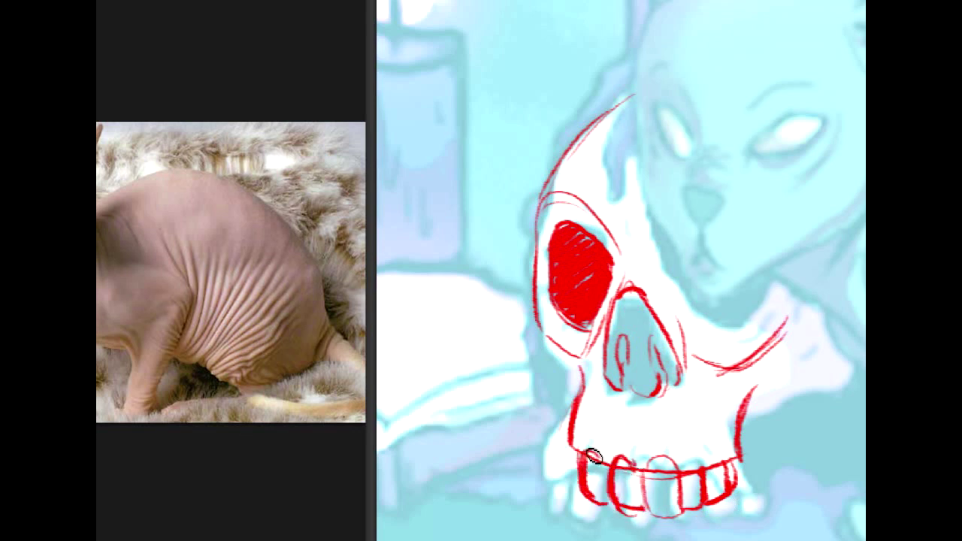
{"action": "left_click_drag", "start_coordinate": [571, 452], "coordinate": [577, 474]}
- Connect the near cheek to the jaw and draw the far cheekbone with a heavy red lower edge
{"action": "left_click_drag", "start_coordinate": [575, 357], "coordinate": [584, 378]}
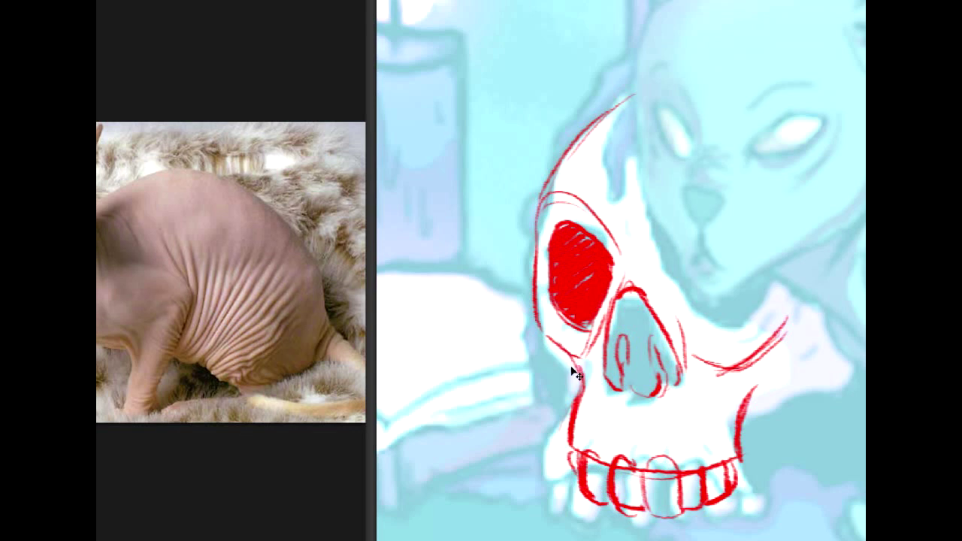
{"action": "left_click_drag", "start_coordinate": [567, 355], "coordinate": [578, 408]}
{"action": "left_click_drag", "start_coordinate": [801, 309], "coordinate": [782, 389]}
{"action": "left_click_drag", "start_coordinate": [732, 422], "coordinate": [823, 375]}
{"action": "left_click_drag", "start_coordinate": [830, 315], "coordinate": [821, 373]}
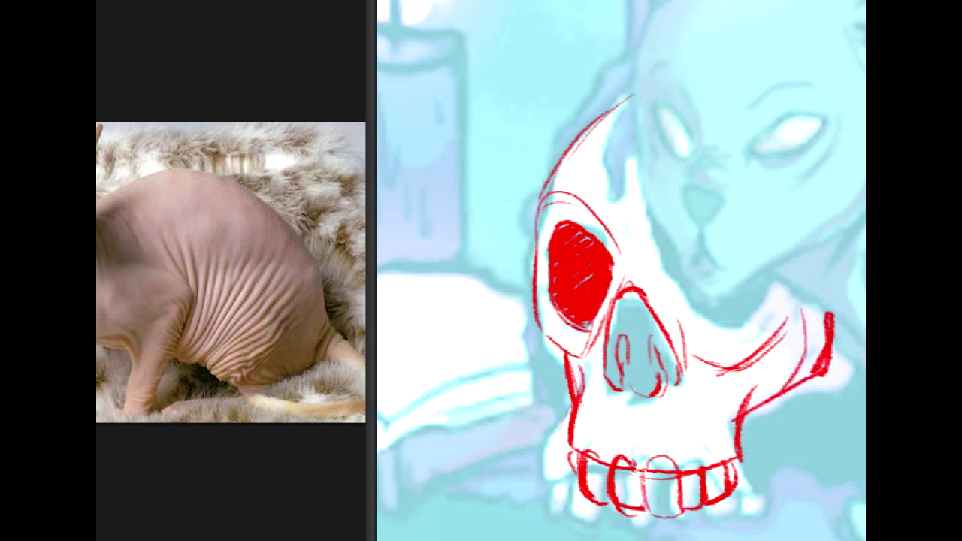
{"action": "left_click_drag", "start_coordinate": [743, 447], "coordinate": [829, 370]}
{"action": "left_click_drag", "start_coordinate": [837, 320], "coordinate": [799, 388]}
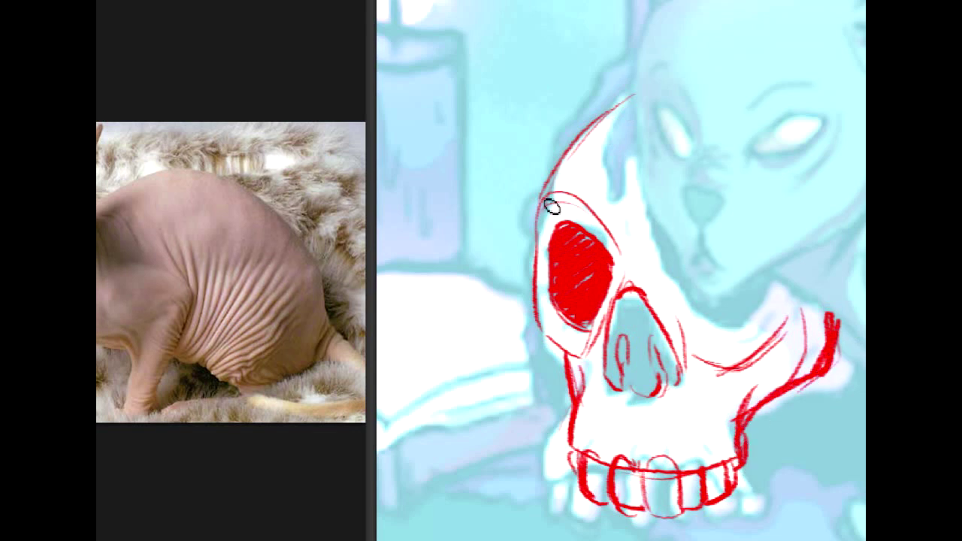
- Thicken the skull's outer contour beside the filled eye socket and hatch the nasal cavity in red
{"action": "mouse_move", "coordinate": [554, 184]}
{"action": "left_mouse_down"}
{"action": "mouse_move", "coordinate": [528, 224]}
{"action": "mouse_move", "coordinate": [534, 336]}
{"action": "mouse_move", "coordinate": [558, 353]}
{"action": "mouse_move", "coordinate": [575, 387]}
{"action": "left_mouse_up"}
{"action": "mouse_move", "coordinate": [646, 303]}
{"action": "left_mouse_down"}
{"action": "mouse_move", "coordinate": [620, 327]}
{"action": "mouse_move", "coordinate": [635, 330]}
{"action": "mouse_move", "coordinate": [614, 370]}
{"action": "mouse_move", "coordinate": [621, 383]}
{"action": "mouse_move", "coordinate": [662, 366]}
{"action": "mouse_move", "coordinate": [650, 398]}
{"action": "left_mouse_up"}
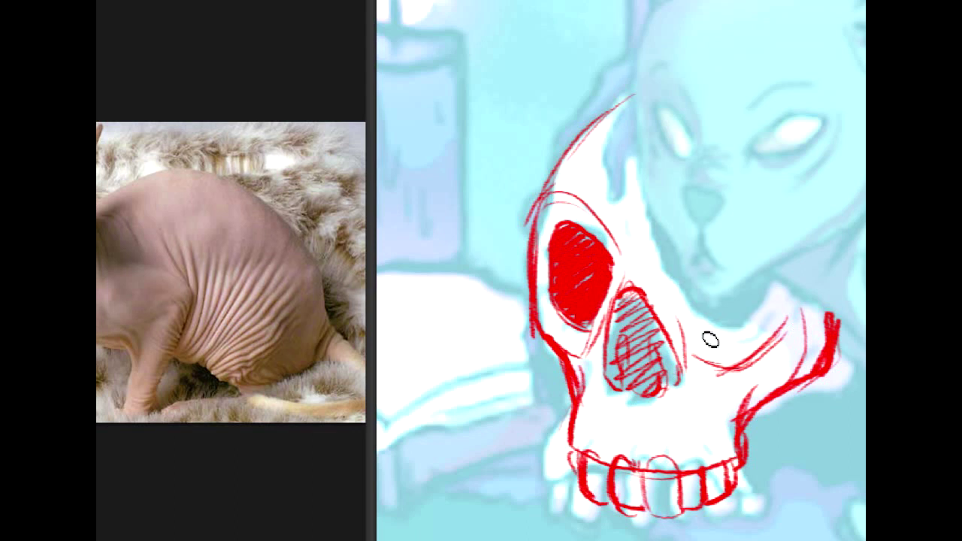
- Outline the visible lower part of the second eye socket in red and shade it with dense hatching
{"action": "mouse_move", "coordinate": [685, 300]}
{"action": "left_mouse_down"}
{"action": "mouse_move", "coordinate": [707, 333]}
{"action": "mouse_move", "coordinate": [740, 336]}
{"action": "mouse_move", "coordinate": [722, 340]}
{"action": "mouse_move", "coordinate": [770, 304]}
{"action": "left_mouse_up"}
{"action": "left_click_drag", "start_coordinate": [677, 243], "coordinate": [684, 295]}
{"action": "left_click_drag", "start_coordinate": [767, 302], "coordinate": [775, 283]}
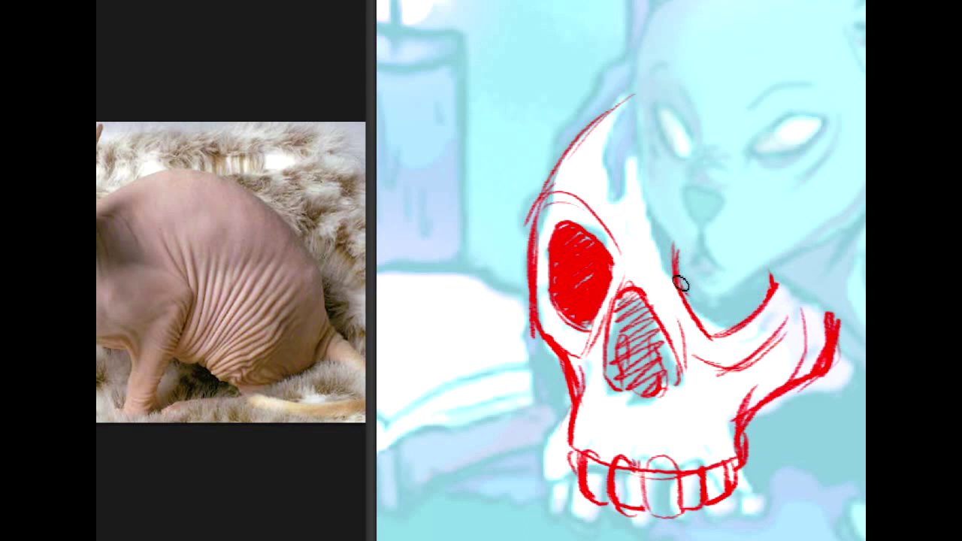
{"action": "mouse_move", "coordinate": [692, 272]}
{"action": "left_mouse_down"}
{"action": "mouse_move", "coordinate": [683, 301]}
{"action": "mouse_move", "coordinate": [756, 276]}
{"action": "mouse_move", "coordinate": [724, 336]}
{"action": "mouse_move", "coordinate": [774, 283]}
{"action": "left_mouse_up"}
- Sketch a candle above the skull in red, with an uneven melted rim and two straight vertical sides
{"action": "mouse_move", "coordinate": [632, 70]}
{"action": "left_mouse_down"}
{"action": "mouse_move", "coordinate": [569, 254]}
{"action": "mouse_move", "coordinate": [581, 220]}
{"action": "left_mouse_up"}
{"action": "mouse_move", "coordinate": [861, 327]}
{"action": "left_mouse_down"}
{"action": "mouse_move", "coordinate": [835, 414]}
{"action": "mouse_move", "coordinate": [835, 401]}
{"action": "left_mouse_up"}
{"action": "mouse_move", "coordinate": [549, 141]}
{"action": "left_mouse_down"}
{"action": "mouse_move", "coordinate": [559, 112]}
{"action": "mouse_move", "coordinate": [631, 120]}
{"action": "mouse_move", "coordinate": [666, 146]}
{"action": "left_mouse_up"}
{"action": "mouse_move", "coordinate": [551, 141]}
{"action": "left_mouse_down"}
{"action": "mouse_move", "coordinate": [654, 149]}
{"action": "mouse_move", "coordinate": [641, 153]}
{"action": "left_mouse_up"}
{"action": "left_click_drag", "start_coordinate": [542, 137], "coordinate": [550, 228]}
{"action": "left_click_drag", "start_coordinate": [548, 137], "coordinate": [544, 270]}
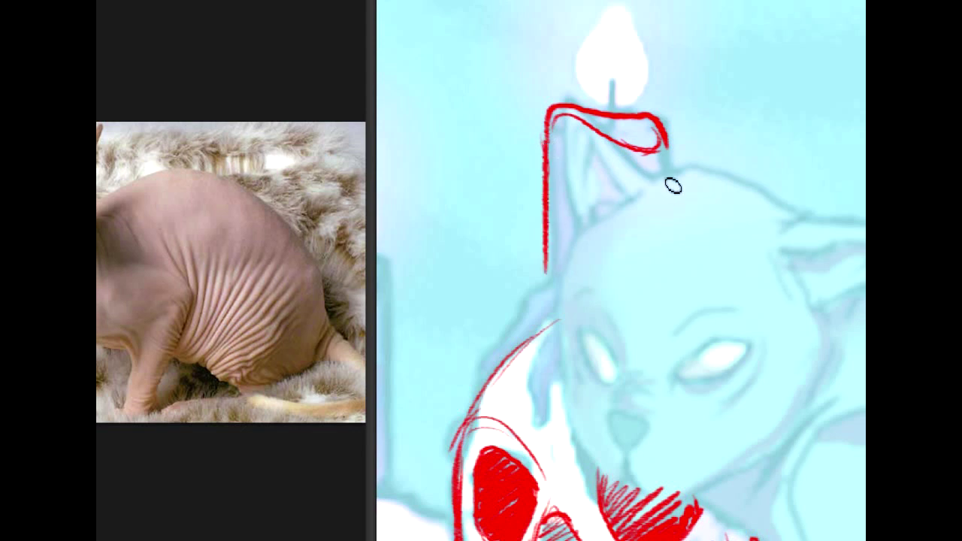
{"action": "left_click_drag", "start_coordinate": [665, 152], "coordinate": [665, 314]}
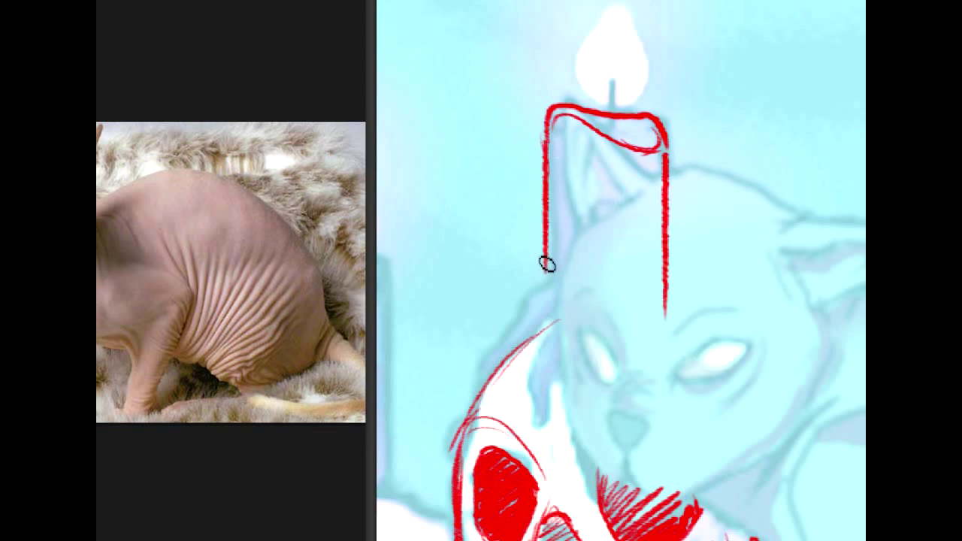
- Draw melted wax flowing from the candle's base over the skull's forehead, ending in a long rounded drip
{"action": "mouse_move", "coordinate": [544, 273]}
{"action": "left_mouse_down"}
{"action": "mouse_move", "coordinate": [465, 385]}
{"action": "mouse_move", "coordinate": [464, 419]}
{"action": "left_mouse_up"}
{"action": "left_click_drag", "start_coordinate": [525, 345], "coordinate": [568, 310]}
{"action": "mouse_move", "coordinate": [600, 255]}
{"action": "left_mouse_down"}
{"action": "mouse_move", "coordinate": [531, 393]}
{"action": "mouse_move", "coordinate": [529, 432]}
{"action": "mouse_move", "coordinate": [569, 333]}
{"action": "mouse_move", "coordinate": [605, 300]}
{"action": "left_mouse_up"}
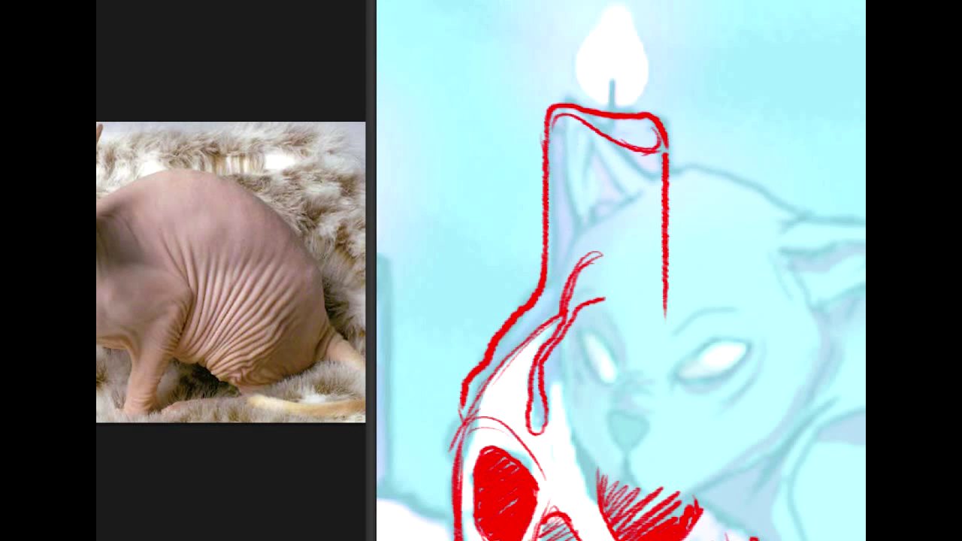
- Examine the wax drips and pooled base of the large candle near the signature in the original illustration
{"action": "left_click_drag", "start_coordinate": [398, 330], "coordinate": [859, 302]}
{"action": "left_click_drag", "start_coordinate": [676, 361], "coordinate": [383, 94]}
{"action": "mouse_move", "coordinate": [789, 421]}
{"action": "left_mouse_down"}
{"action": "mouse_move", "coordinate": [466, 136]}
{"action": "mouse_move", "coordinate": [466, 151]}
{"action": "left_mouse_up"}
{"action": "mouse_move", "coordinate": [677, 338]}
{"action": "left_mouse_down"}
{"action": "mouse_move", "coordinate": [628, 297]}
{"action": "mouse_move", "coordinate": [485, 350]}
{"action": "left_mouse_up"}
{"action": "left_click_drag", "start_coordinate": [748, 443], "coordinate": [748, 429]}
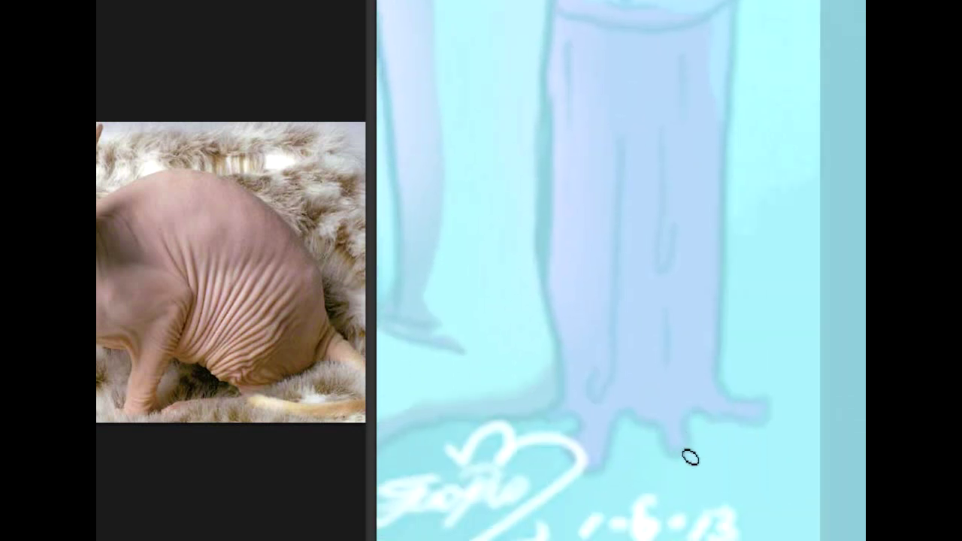
{"action": "left_click_drag", "start_coordinate": [541, 98], "coordinate": [647, 466]}
{"action": "left_click_drag", "start_coordinate": [482, 150], "coordinate": [782, 405]}
{"action": "left_click_drag", "start_coordinate": [526, 105], "coordinate": [691, 451]}
{"action": "left_click_drag", "start_coordinate": [752, 339], "coordinate": [534, 274]}
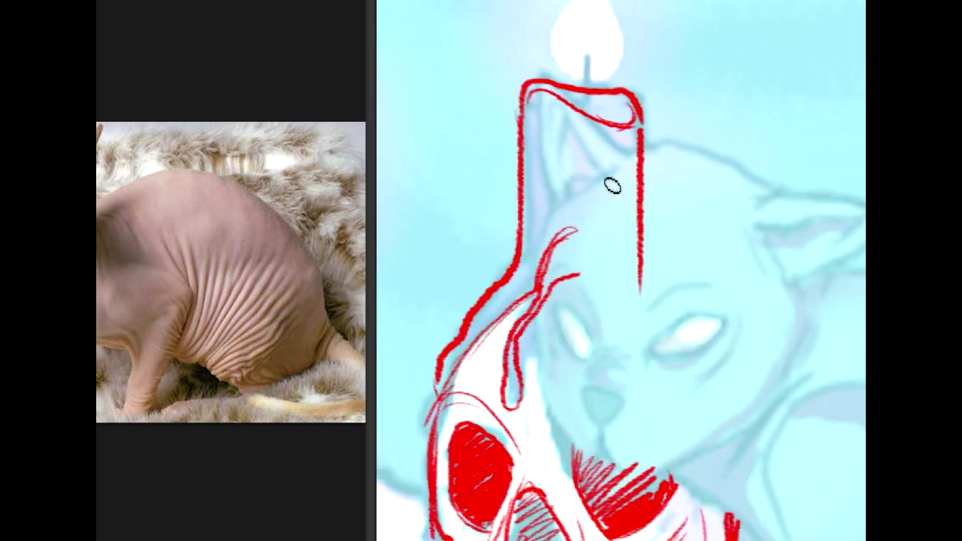
- Draw a teardrop-shaped wax drip down the candle's front and thicken its shadow side
{"action": "mouse_move", "coordinate": [538, 120]}
{"action": "left_mouse_down"}
{"action": "mouse_move", "coordinate": [539, 218]}
{"action": "mouse_move", "coordinate": [560, 212]}
{"action": "mouse_move", "coordinate": [551, 151]}
{"action": "left_mouse_up"}
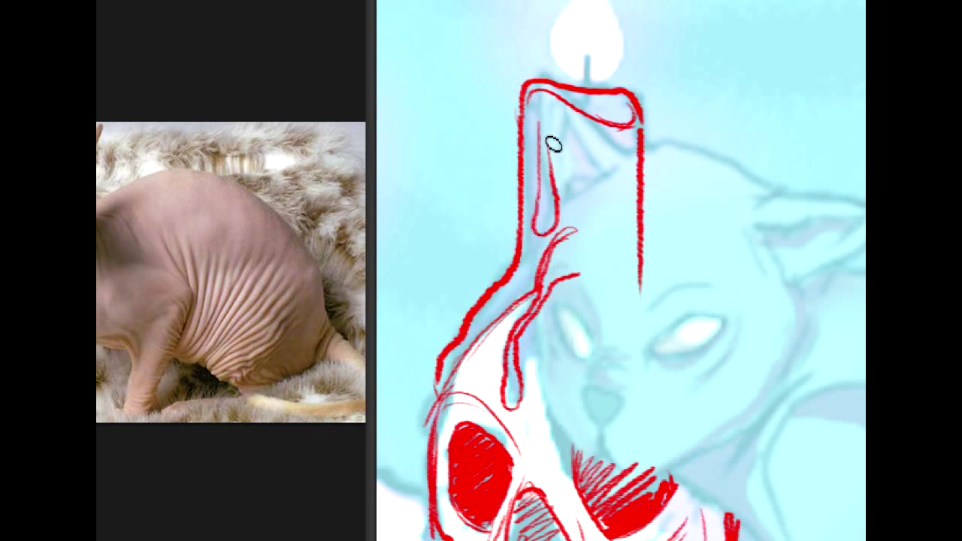
{"action": "mouse_move", "coordinate": [557, 210]}
{"action": "left_mouse_down"}
{"action": "mouse_move", "coordinate": [551, 193]}
{"action": "mouse_move", "coordinate": [563, 235]}
{"action": "left_mouse_up"}
{"action": "mouse_move", "coordinate": [432, 72]}
{"action": "left_mouse_down"}
{"action": "mouse_move", "coordinate": [439, 231]}
{"action": "mouse_move", "coordinate": [452, 218]}
{"action": "left_mouse_up"}
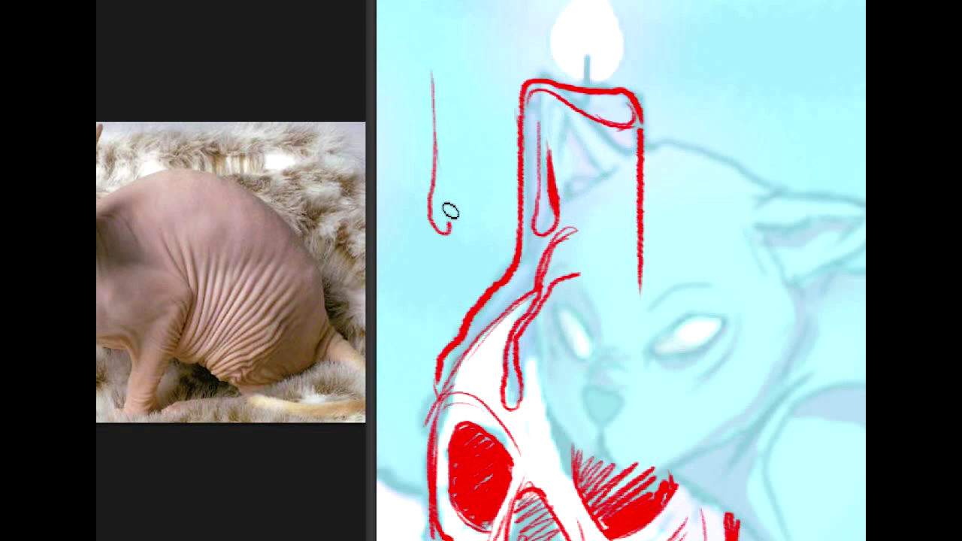
{"action": "mouse_move", "coordinate": [442, 95]}
{"action": "left_mouse_down"}
{"action": "mouse_move", "coordinate": [457, 225]}
{"action": "mouse_move", "coordinate": [449, 237]}
{"action": "mouse_move", "coordinate": [439, 190]}
{"action": "left_mouse_up"}
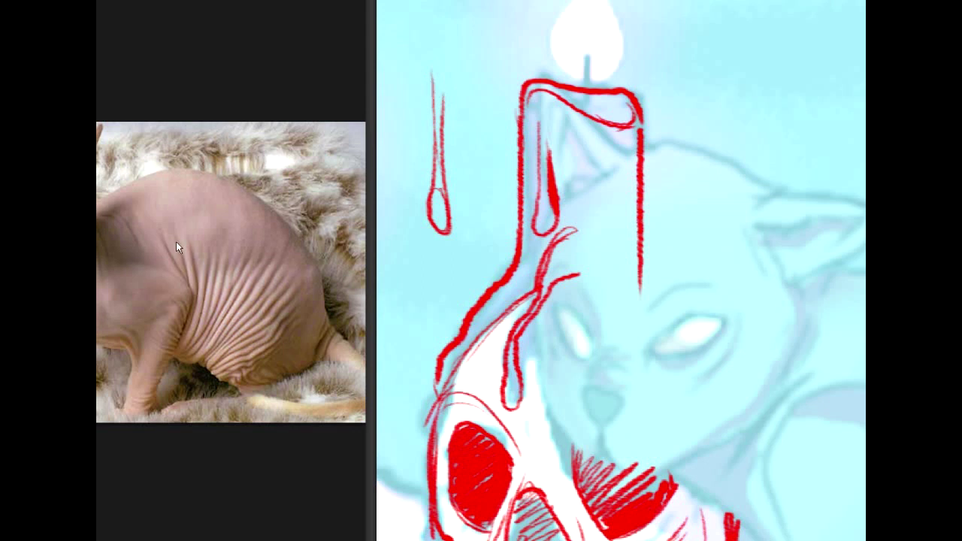
{"action": "mouse_move", "coordinate": [402, 58]}
{"action": "left_mouse_down"}
{"action": "mouse_move", "coordinate": [458, 266]}
{"action": "mouse_move", "coordinate": [472, 267]}
{"action": "left_mouse_up"}
{"action": "key", "text": "ctrl+x"}
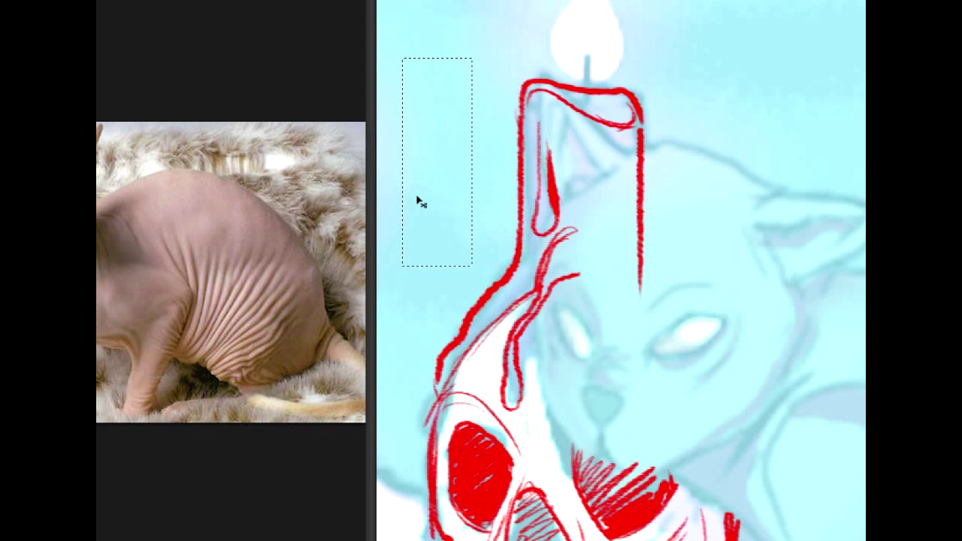
- Thicken the forehead drip's edge, pull the melted wax contour inward and remove the upper stray drip line
{"action": "mouse_move", "coordinate": [521, 339]}
{"action": "left_mouse_down"}
{"action": "mouse_move", "coordinate": [542, 309]}
{"action": "mouse_move", "coordinate": [520, 337]}
{"action": "left_mouse_up"}
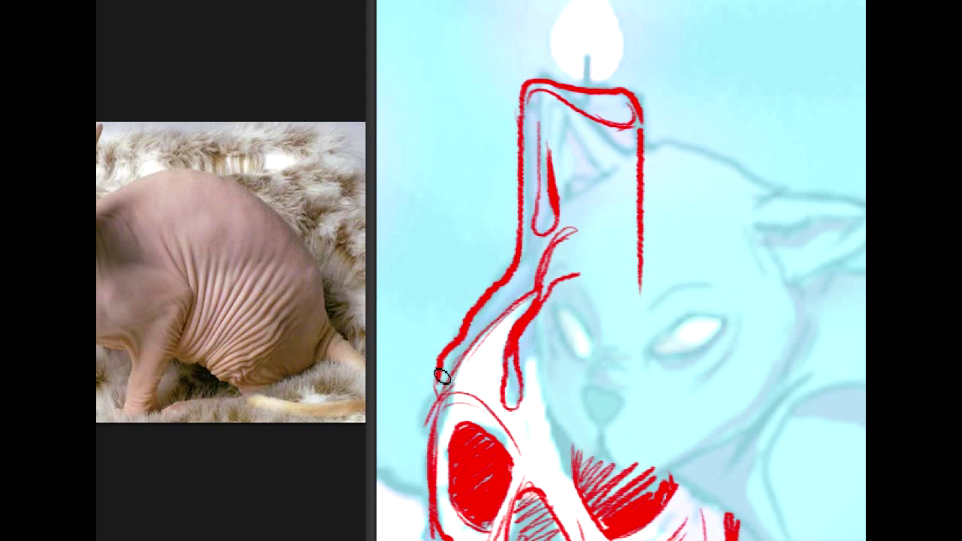
{"action": "mouse_move", "coordinate": [520, 264]}
{"action": "left_mouse_down"}
{"action": "mouse_move", "coordinate": [440, 386]}
{"action": "mouse_move", "coordinate": [448, 364]}
{"action": "left_mouse_up"}
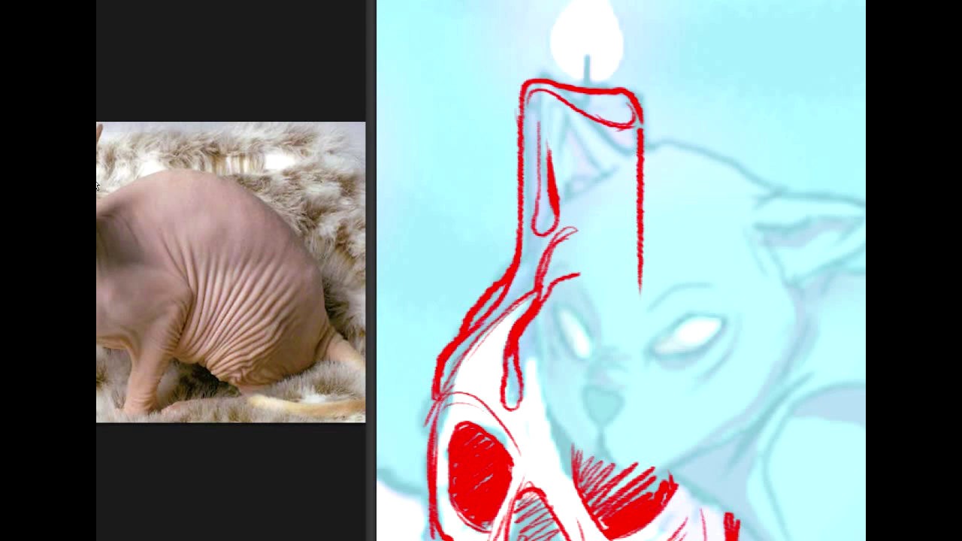
{"action": "key", "text": "ctrl+z"}
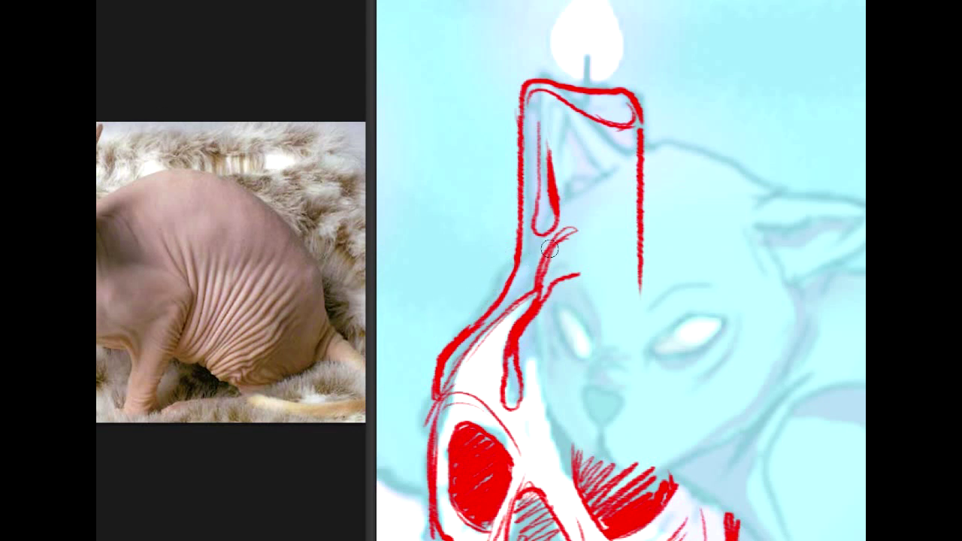
{"action": "key", "text": "ctrl+z"}
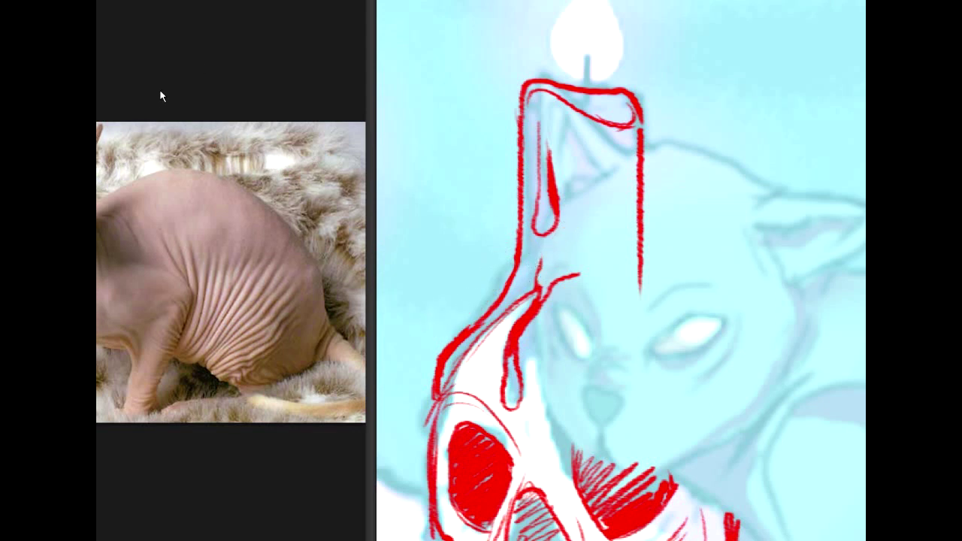
- Extend the wax edge across the forehead, add wax bulges along both candle sides and draw the wick
{"action": "left_click_drag", "start_coordinate": [590, 273], "coordinate": [620, 289]}
{"action": "mouse_move", "coordinate": [643, 170]}
{"action": "left_mouse_down"}
{"action": "mouse_move", "coordinate": [658, 229]}
{"action": "mouse_move", "coordinate": [645, 246]}
{"action": "left_mouse_up"}
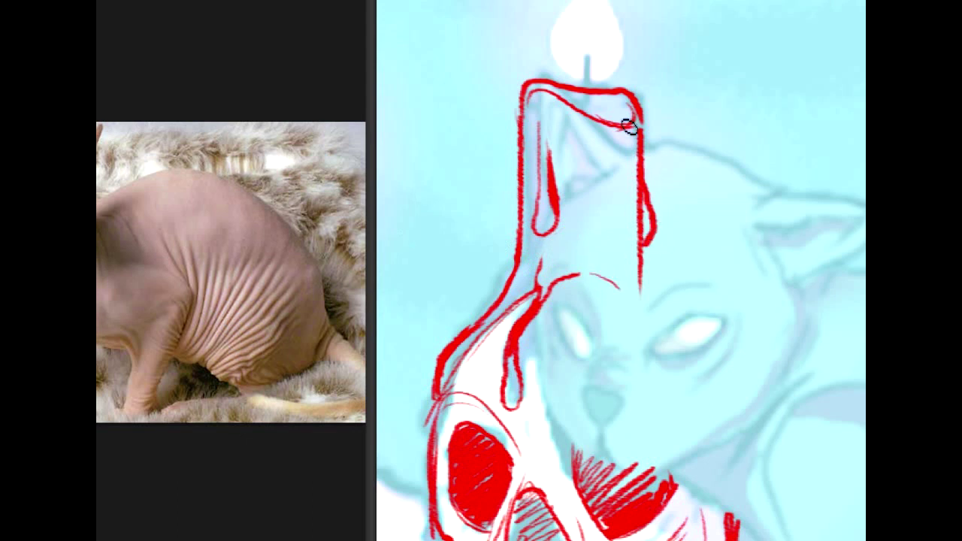
{"action": "left_click_drag", "start_coordinate": [641, 110], "coordinate": [642, 149]}
{"action": "left_click_drag", "start_coordinate": [520, 114], "coordinate": [517, 188]}
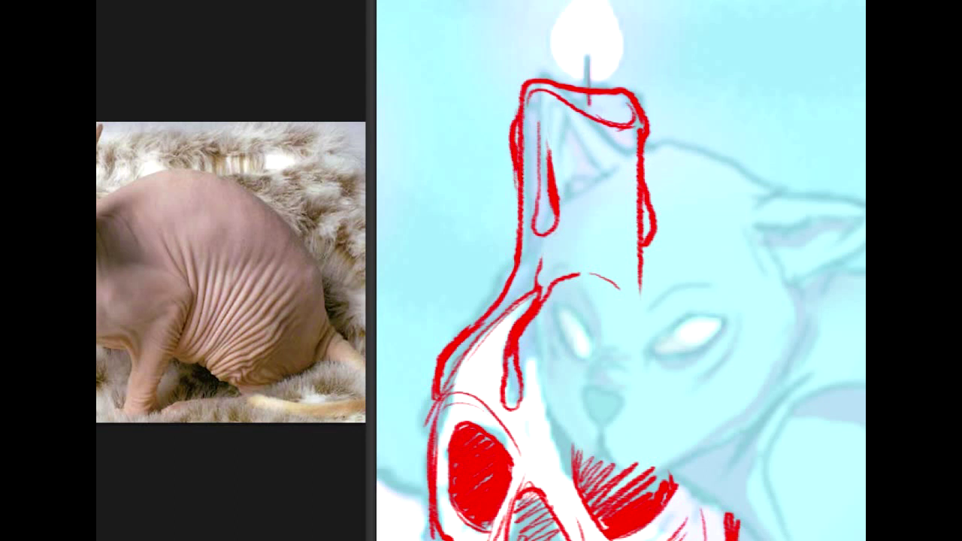
- Draw a tall, pointed candle flame around the wick in red with a small detached wisp above its tip
{"action": "mouse_move", "coordinate": [625, 59]}
{"action": "left_mouse_down"}
{"action": "mouse_move", "coordinate": [587, 261]}
{"action": "mouse_move", "coordinate": [550, 304]}
{"action": "mouse_move", "coordinate": [524, 218]}
{"action": "mouse_move", "coordinate": [554, 94]}
{"action": "mouse_move", "coordinate": [556, 143]}
{"action": "left_mouse_up"}
{"action": "left_click_drag", "start_coordinate": [567, 223], "coordinate": [569, 294]}
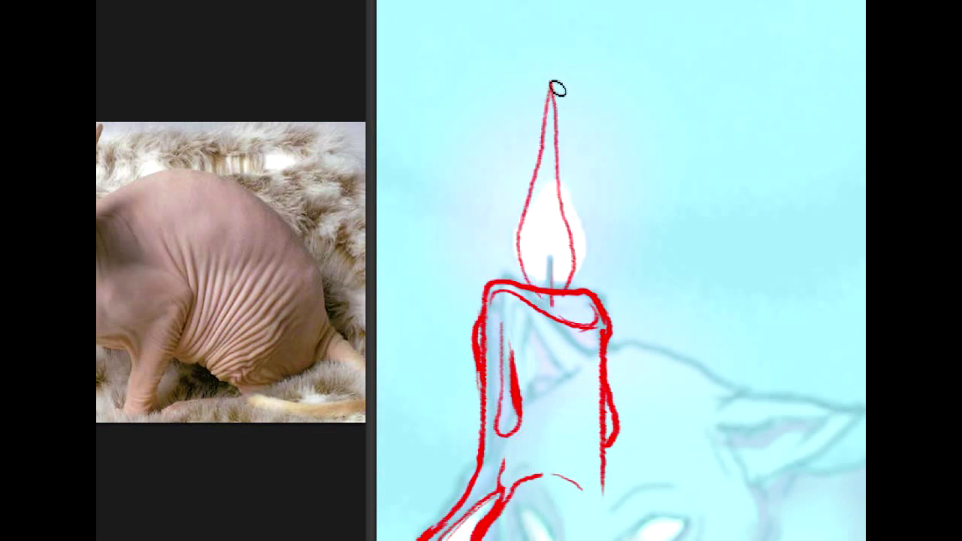
{"action": "left_click_drag", "start_coordinate": [545, 55], "coordinate": [551, 70]}
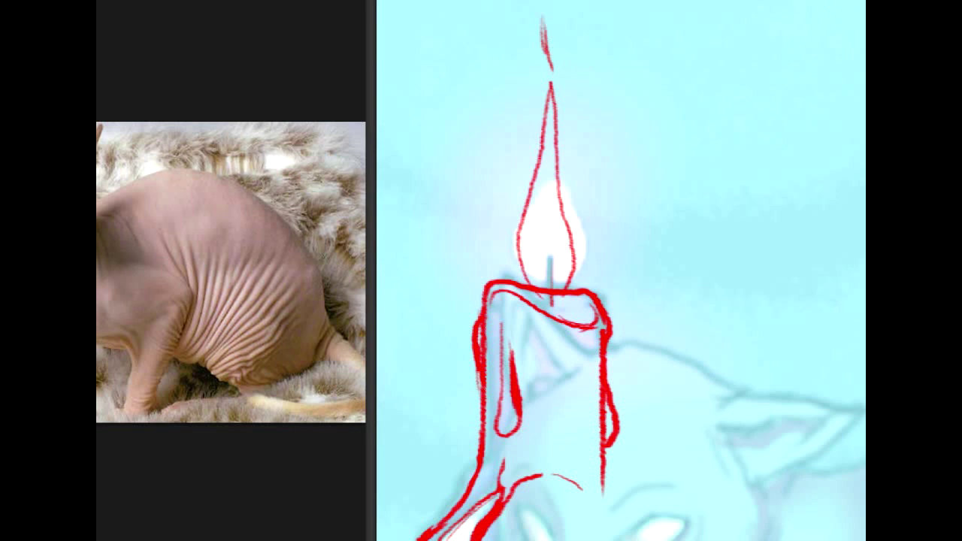
{"action": "key", "text": "ctrl+minus"}
{"action": "key", "text": "ctrl+minus"}
{"action": "key", "text": "ctrl+minus"}
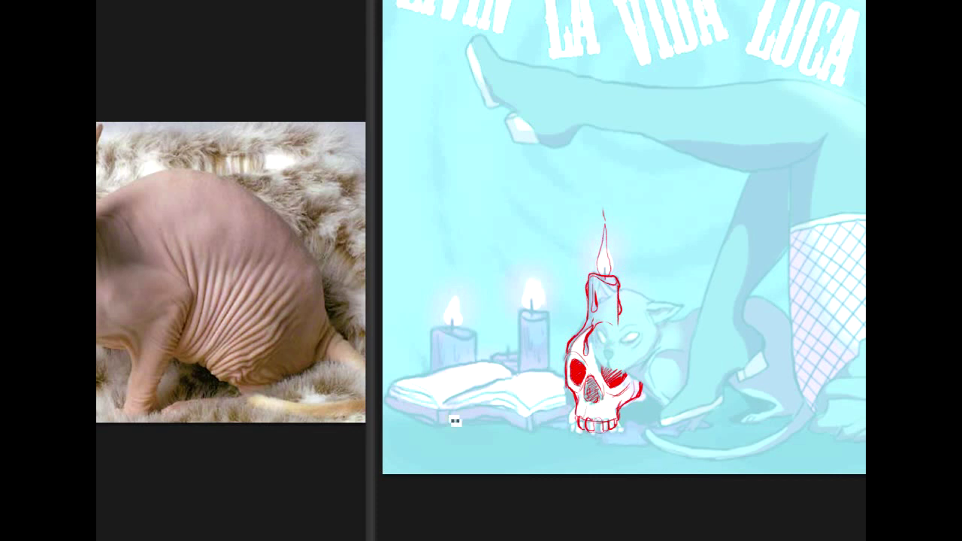
- Draw the open book's spine and lower cover edges in red over the faded book beside the skull
{"action": "left_click_drag", "start_coordinate": [607, 300], "coordinate": [601, 372]}
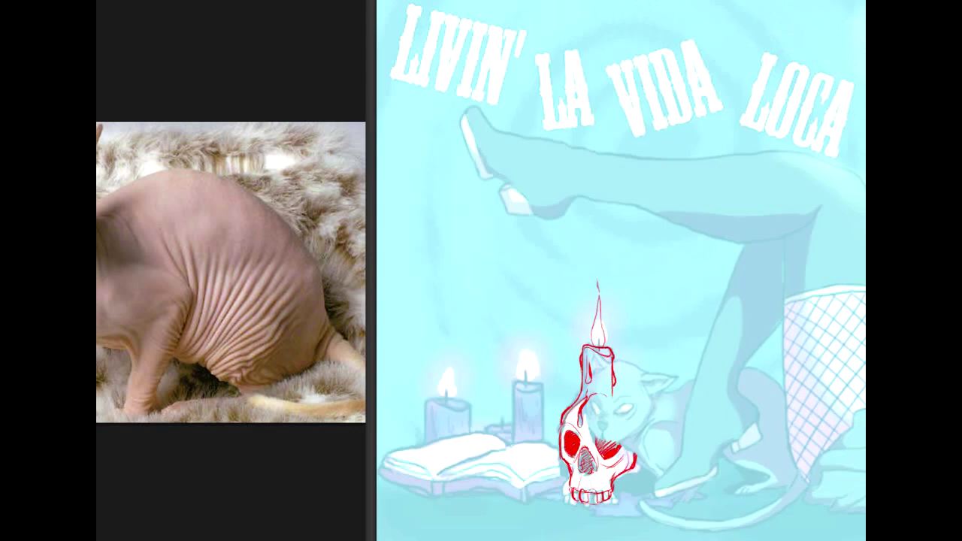
{"action": "scroll", "coordinate": [626, 235], "scroll_direction": "up", "scroll_amount": 5}
{"action": "left_click_drag", "start_coordinate": [511, 482], "coordinate": [754, 202]}
{"action": "mouse_move", "coordinate": [496, 451]}
{"action": "left_mouse_down"}
{"action": "mouse_move", "coordinate": [496, 425]}
{"action": "mouse_move", "coordinate": [510, 451]}
{"action": "mouse_move", "coordinate": [486, 445]}
{"action": "mouse_move", "coordinate": [494, 451]}
{"action": "mouse_move", "coordinate": [568, 443]}
{"action": "mouse_move", "coordinate": [682, 452]}
{"action": "left_mouse_up"}
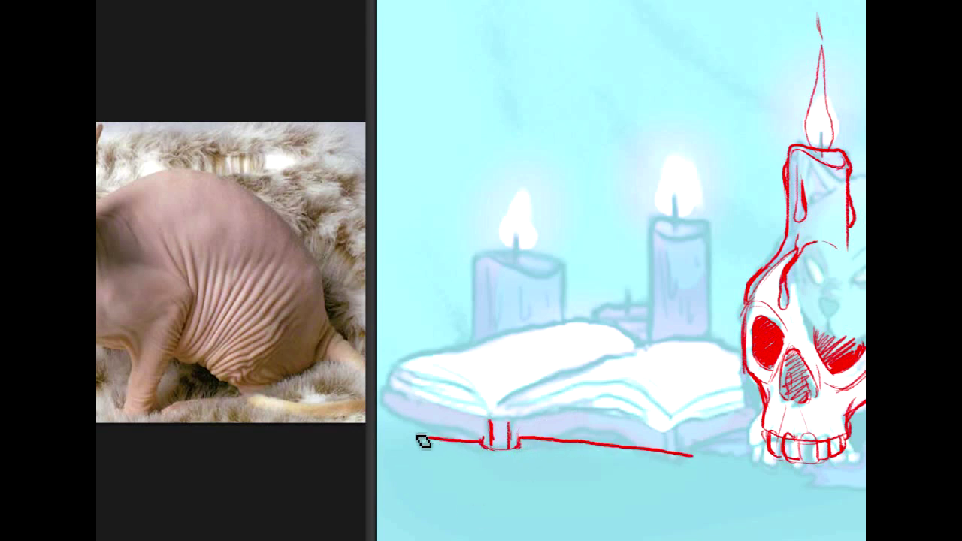
{"action": "left_click_drag", "start_coordinate": [481, 441], "coordinate": [394, 426]}
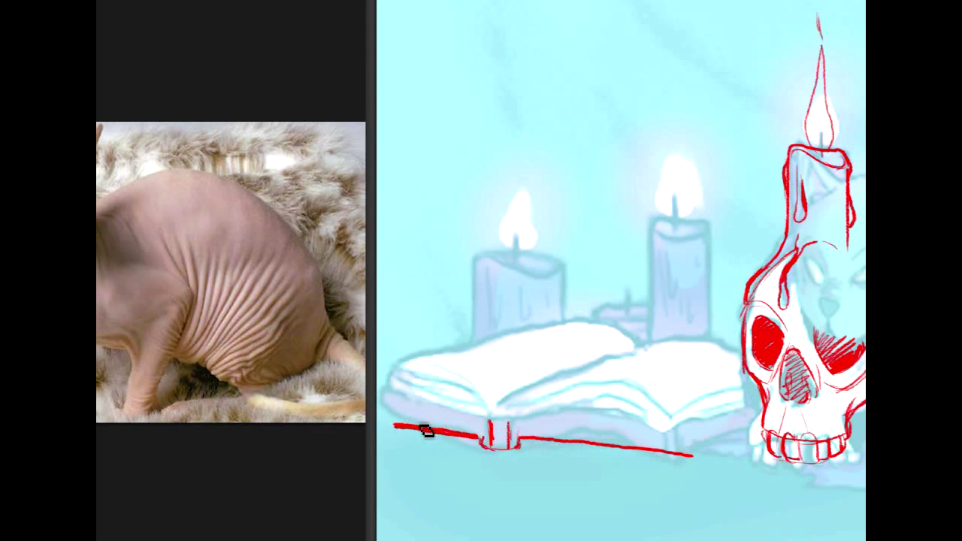
{"action": "mouse_move", "coordinate": [392, 421]}
{"action": "left_mouse_down"}
{"action": "mouse_move", "coordinate": [447, 421]}
{"action": "mouse_move", "coordinate": [403, 428]}
{"action": "mouse_move", "coordinate": [686, 456]}
{"action": "left_mouse_up"}
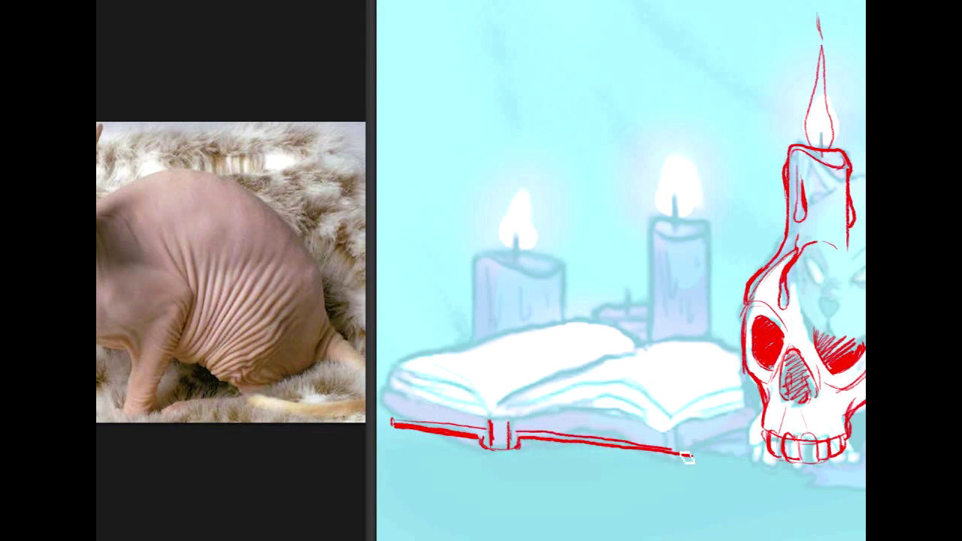
{"action": "left_click_drag", "start_coordinate": [746, 426], "coordinate": [684, 451]}
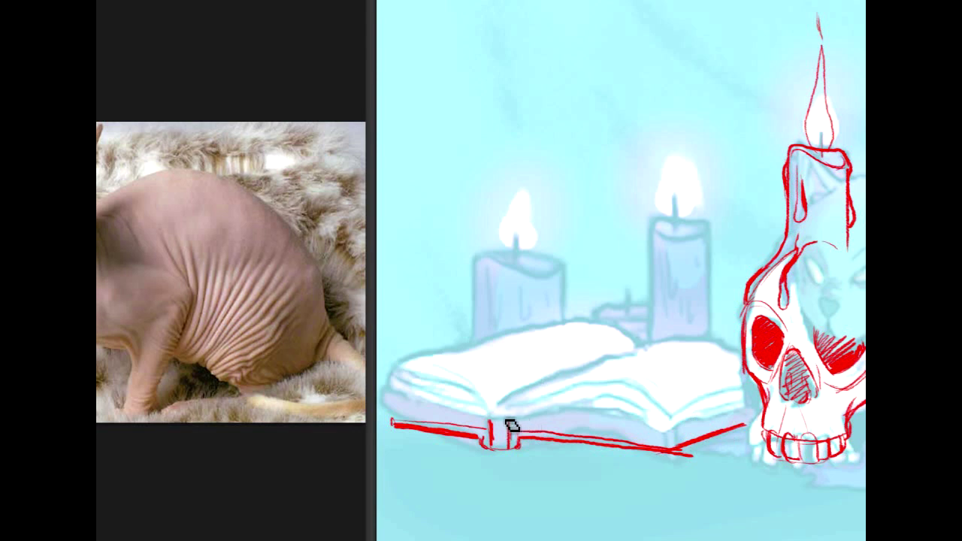
- Sketch the book's right-hand pages with a curved top sheet, layered page edges and an outer cover edge
{"action": "mouse_move", "coordinate": [502, 421]}
{"action": "left_mouse_down"}
{"action": "mouse_move", "coordinate": [521, 400]}
{"action": "mouse_move", "coordinate": [555, 391]}
{"action": "mouse_move", "coordinate": [657, 427]}
{"action": "mouse_move", "coordinate": [695, 429]}
{"action": "left_mouse_up"}
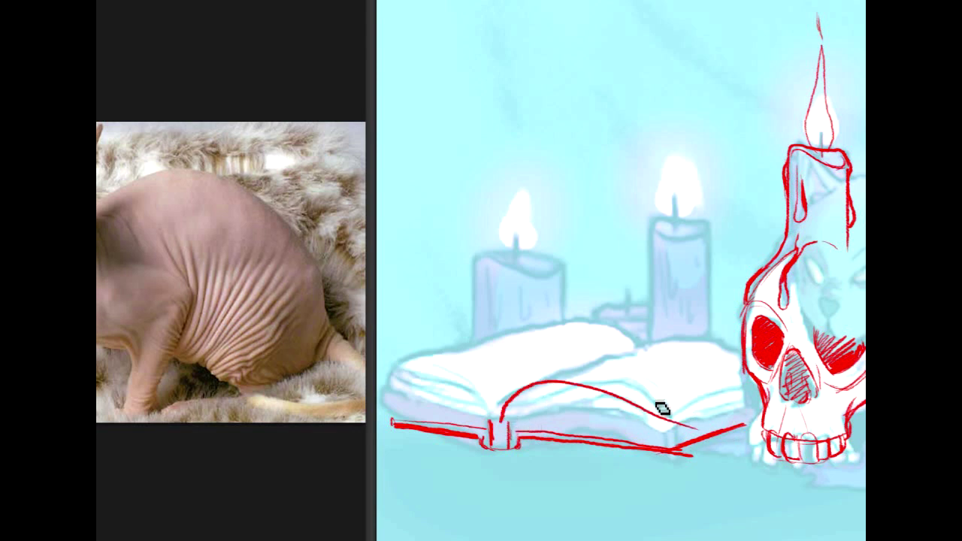
{"action": "left_click_drag", "start_coordinate": [521, 422], "coordinate": [625, 435]}
{"action": "left_click_drag", "start_coordinate": [519, 414], "coordinate": [682, 422]}
{"action": "mouse_move", "coordinate": [541, 392]}
{"action": "left_mouse_down"}
{"action": "mouse_move", "coordinate": [640, 359]}
{"action": "mouse_move", "coordinate": [739, 393]}
{"action": "mouse_move", "coordinate": [758, 408]}
{"action": "mouse_move", "coordinate": [749, 416]}
{"action": "left_mouse_up"}
{"action": "mouse_move", "coordinate": [658, 431]}
{"action": "left_mouse_down"}
{"action": "mouse_move", "coordinate": [737, 406]}
{"action": "mouse_move", "coordinate": [719, 412]}
{"action": "left_mouse_up"}
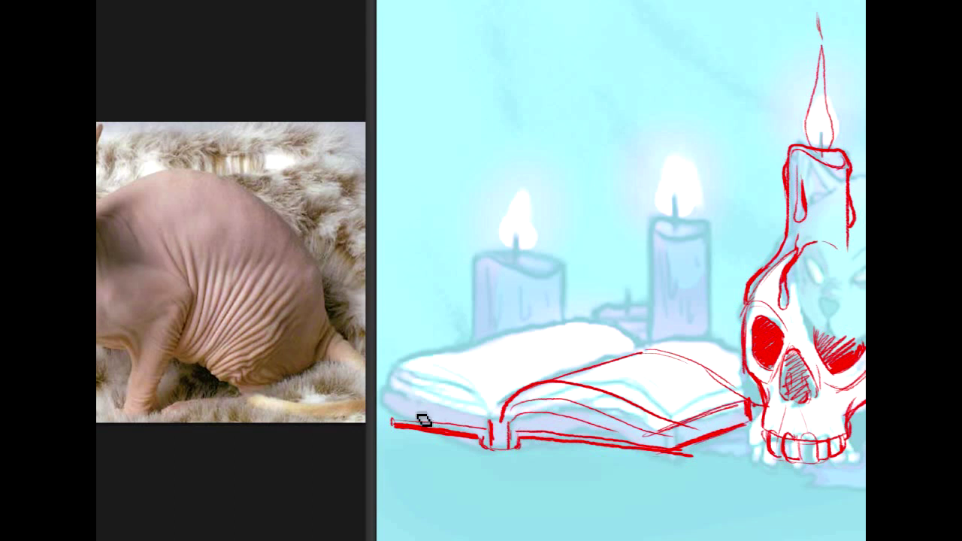
- Sketch the book's left-hand pages with a curved near edge, a back edge and a short outer cover corner
{"action": "mouse_move", "coordinate": [498, 413]}
{"action": "left_mouse_down"}
{"action": "mouse_move", "coordinate": [463, 395]}
{"action": "mouse_move", "coordinate": [397, 414]}
{"action": "left_mouse_up"}
{"action": "mouse_move", "coordinate": [458, 389]}
{"action": "left_mouse_down"}
{"action": "mouse_move", "coordinate": [602, 362]}
{"action": "mouse_move", "coordinate": [545, 353]}
{"action": "mouse_move", "coordinate": [601, 364]}
{"action": "left_mouse_up"}
{"action": "mouse_move", "coordinate": [547, 353]}
{"action": "left_mouse_down"}
{"action": "mouse_move", "coordinate": [424, 403]}
{"action": "mouse_move", "coordinate": [542, 354]}
{"action": "left_mouse_up"}
{"action": "left_click_drag", "start_coordinate": [396, 409], "coordinate": [395, 423]}
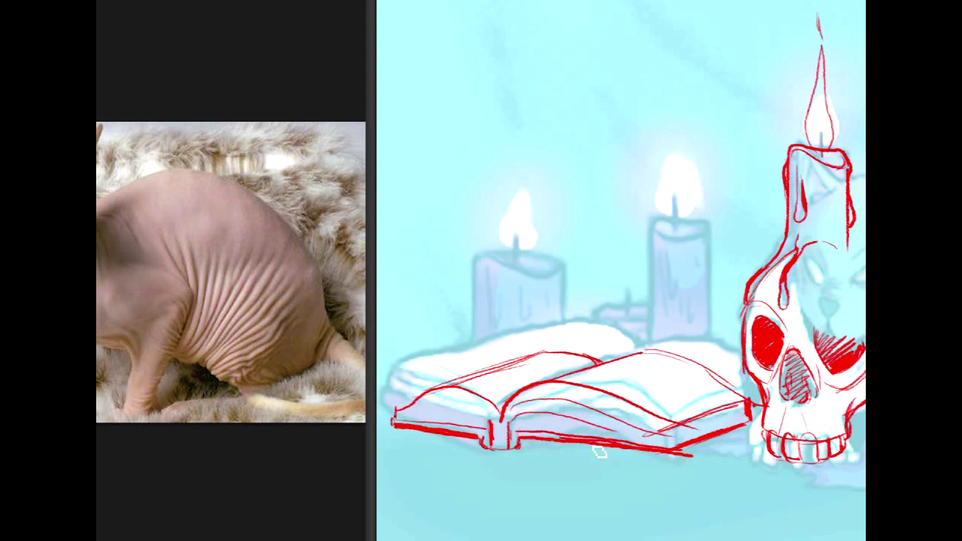
- Thicken the book cover's right side edge and undo the strokes overshooting its front corner
{"action": "left_click_drag", "start_coordinate": [747, 415], "coordinate": [638, 456]}
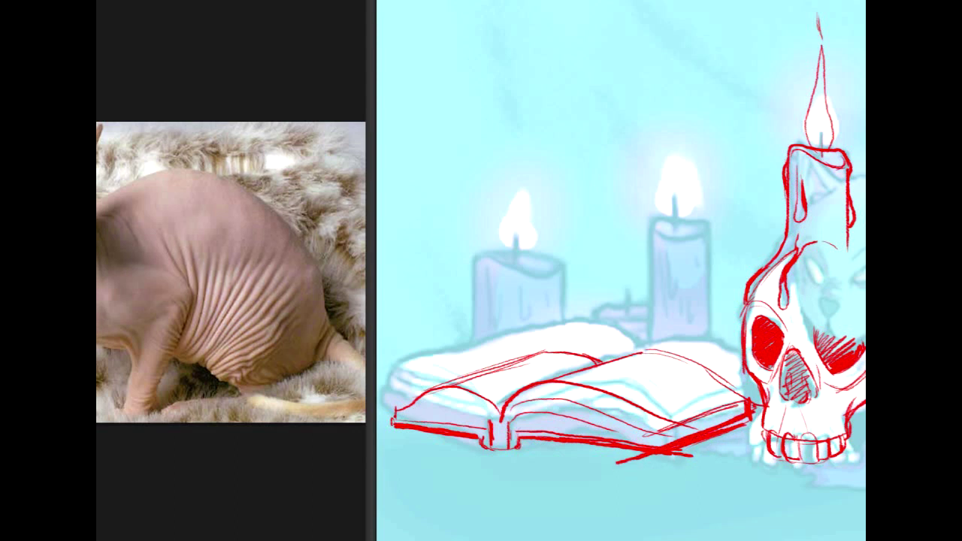
{"action": "left_click_drag", "start_coordinate": [625, 463], "coordinate": [650, 458]}
{"action": "key", "text": "ctrl+z"}
{"action": "key", "text": "ctrl+z"}
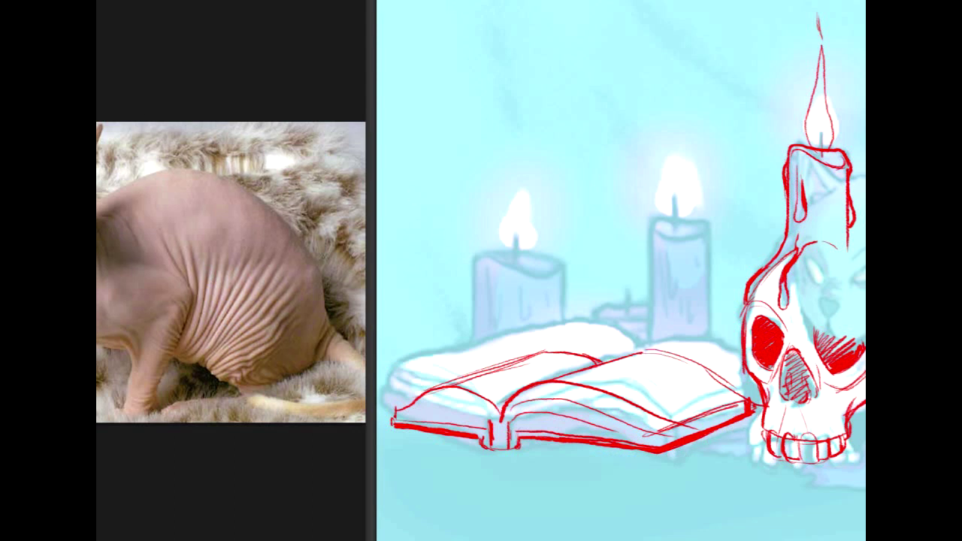
- Thicken the right page's back curve and the spine's base, and hatch shading under the pages beside the spine
{"action": "left_click_drag", "start_coordinate": [637, 354], "coordinate": [752, 402]}
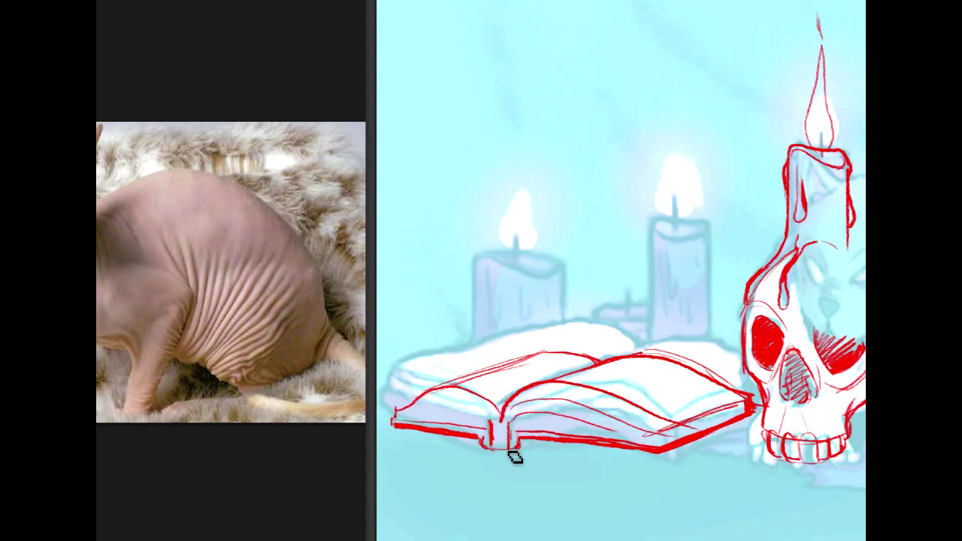
{"action": "mouse_move", "coordinate": [481, 440]}
{"action": "left_mouse_down"}
{"action": "mouse_move", "coordinate": [514, 445]}
{"action": "mouse_move", "coordinate": [516, 423]}
{"action": "mouse_move", "coordinate": [548, 436]}
{"action": "left_mouse_up"}
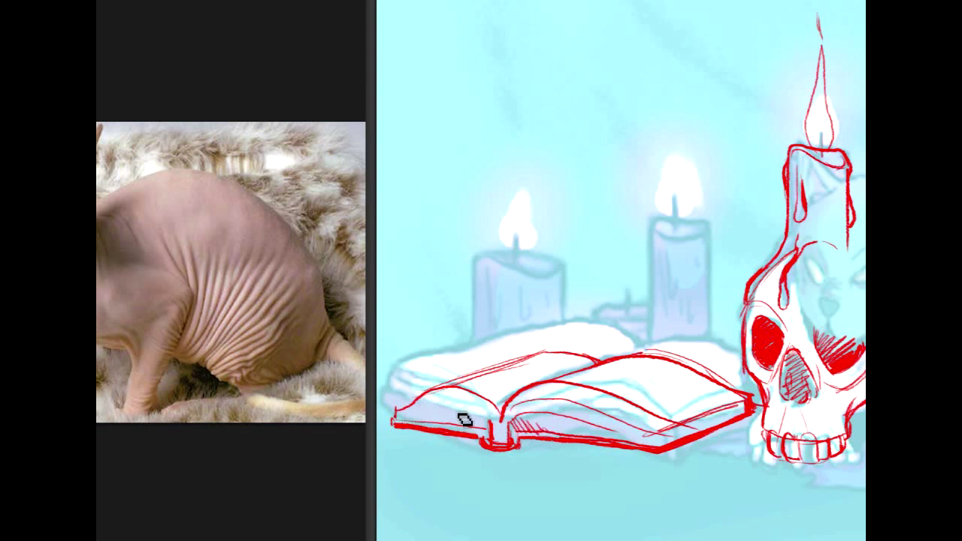
{"action": "mouse_move", "coordinate": [475, 429]}
{"action": "left_mouse_down"}
{"action": "mouse_move", "coordinate": [451, 417]}
{"action": "mouse_move", "coordinate": [461, 426]}
{"action": "left_mouse_up"}
- Move the skull, candle and book sketch left beside the cat's head and cut away the candle lines overlapping the cat
{"action": "key", "text": "ctrl+0"}
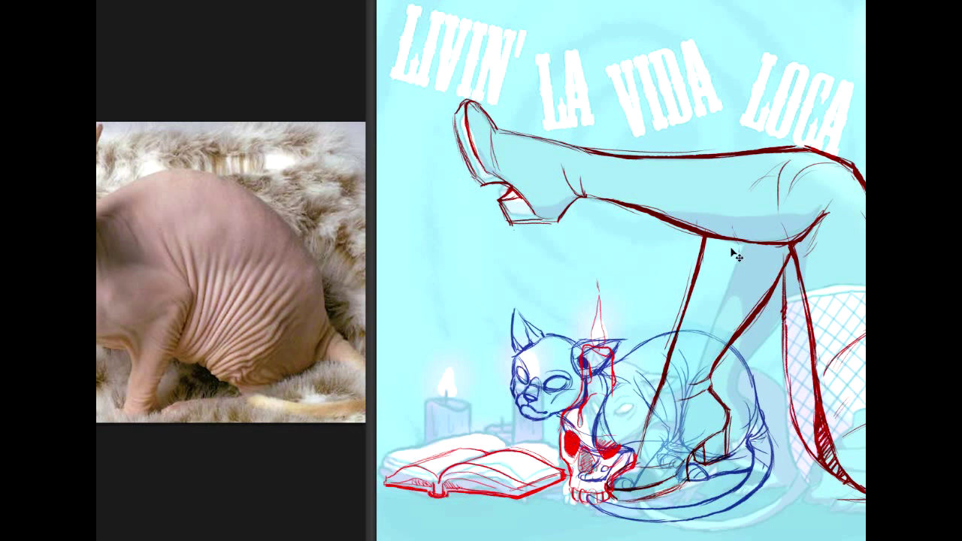
{"action": "mouse_move", "coordinate": [581, 451]}
{"action": "left_mouse_down"}
{"action": "mouse_move", "coordinate": [575, 445]}
{"action": "mouse_move", "coordinate": [697, 460]}
{"action": "mouse_move", "coordinate": [620, 448]}
{"action": "left_mouse_up"}
{"action": "left_click_drag", "start_coordinate": [680, 450], "coordinate": [530, 453]}
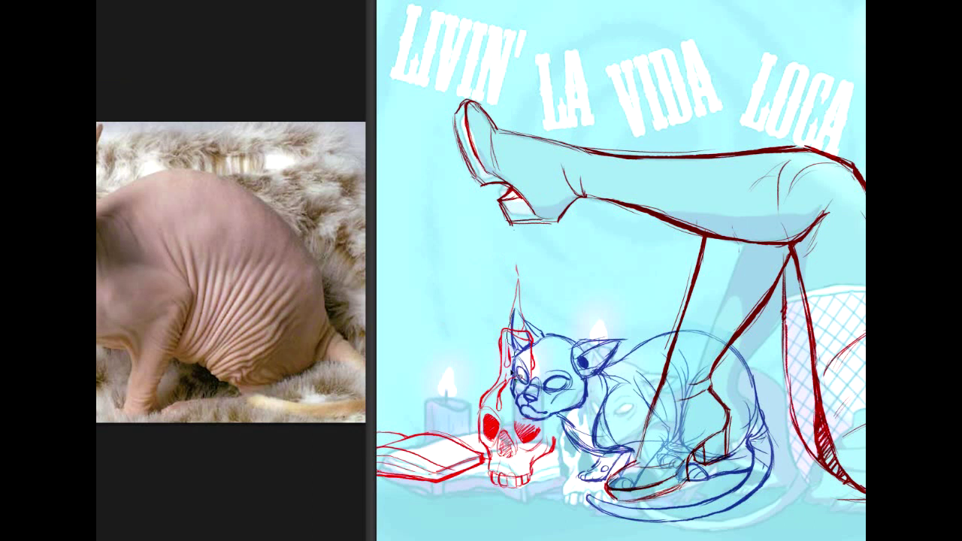
{"action": "left_click_drag", "start_coordinate": [536, 410], "coordinate": [545, 305]}
{"action": "key", "text": "ctrl+x"}
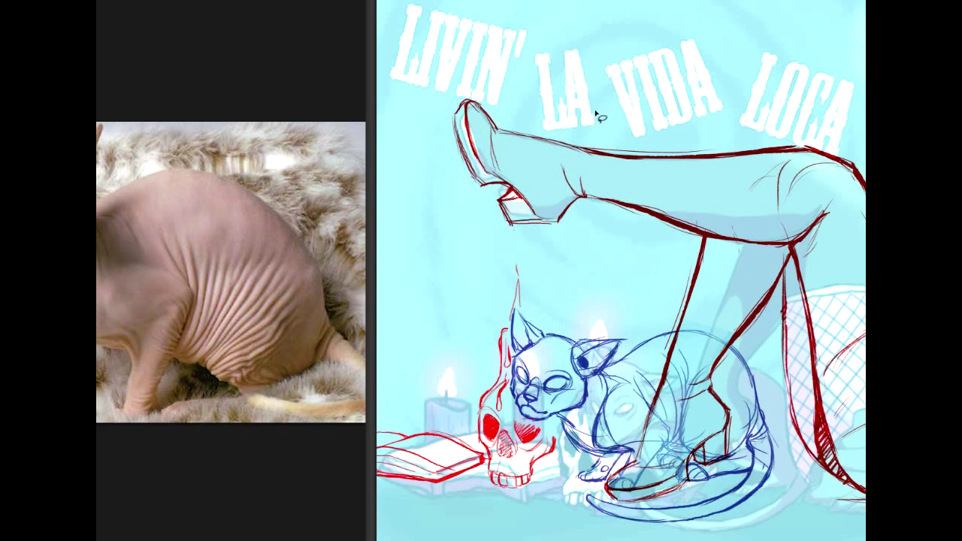
- Duplicate the woman's red line art layer to darken her outlines
{"action": "left_click_drag", "start_coordinate": [789, 225], "coordinate": [637, 226]}
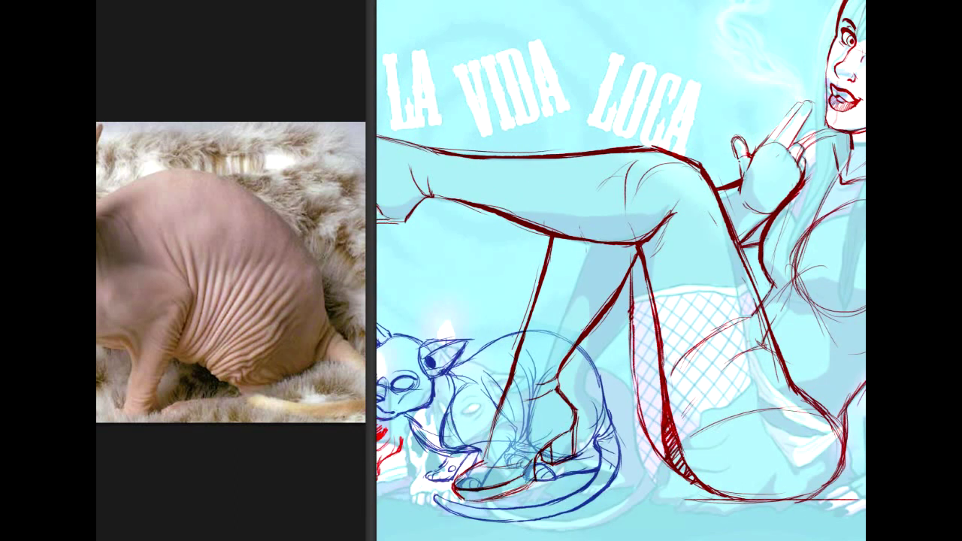
{"action": "key", "text": "ctrl+z"}
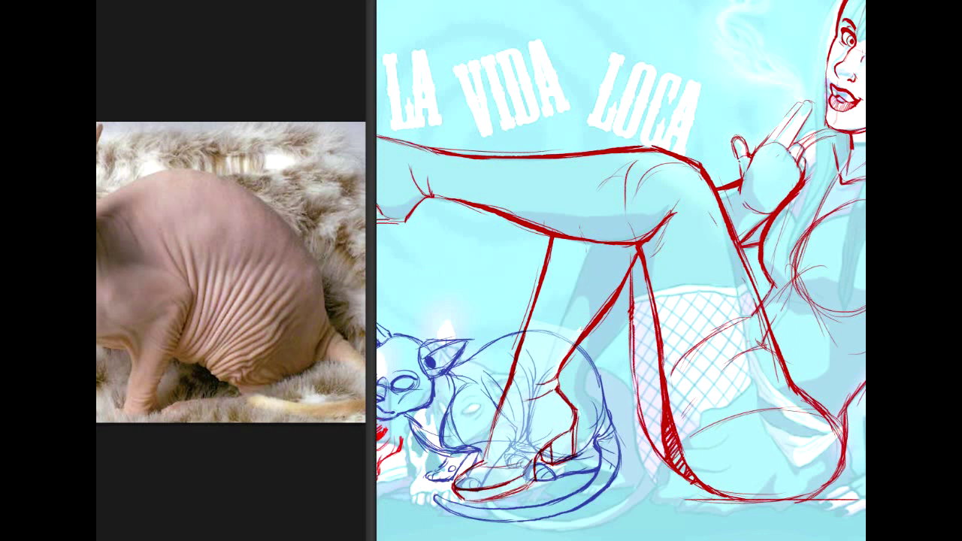
{"action": "key", "text": "ctrl+j"}
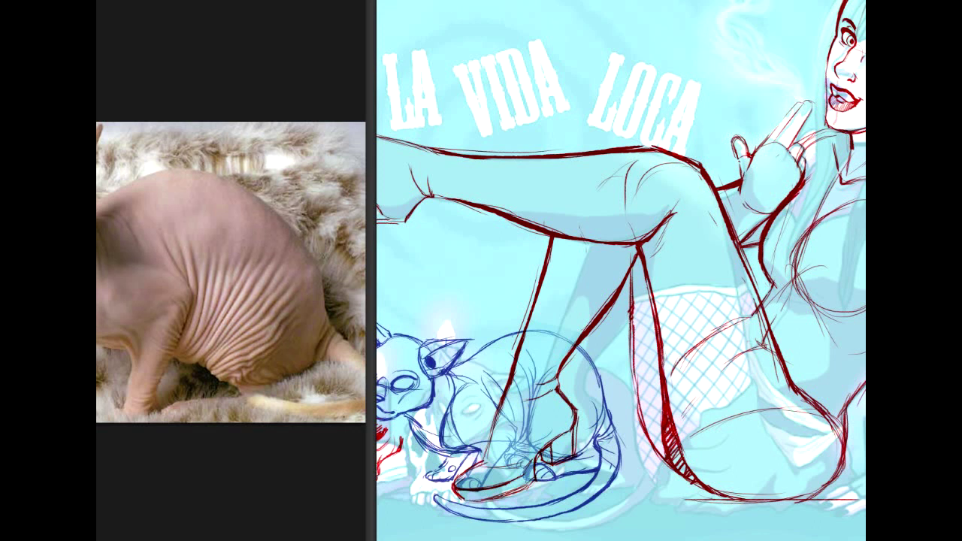
- Show the illustration alone in the workspace without the cat reference photo beside it
{"action": "key", "text": "ctrl+minus"}
{"action": "key", "text": "ctrl+minus"}
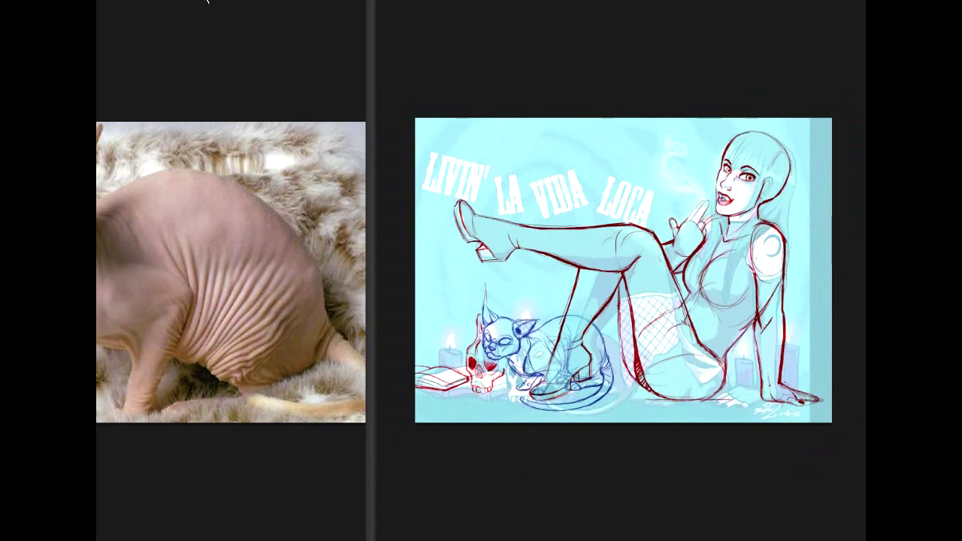
{"action": "left_click", "coordinate": [201, 2]}
{"action": "left_click", "coordinate": [636, 176]}
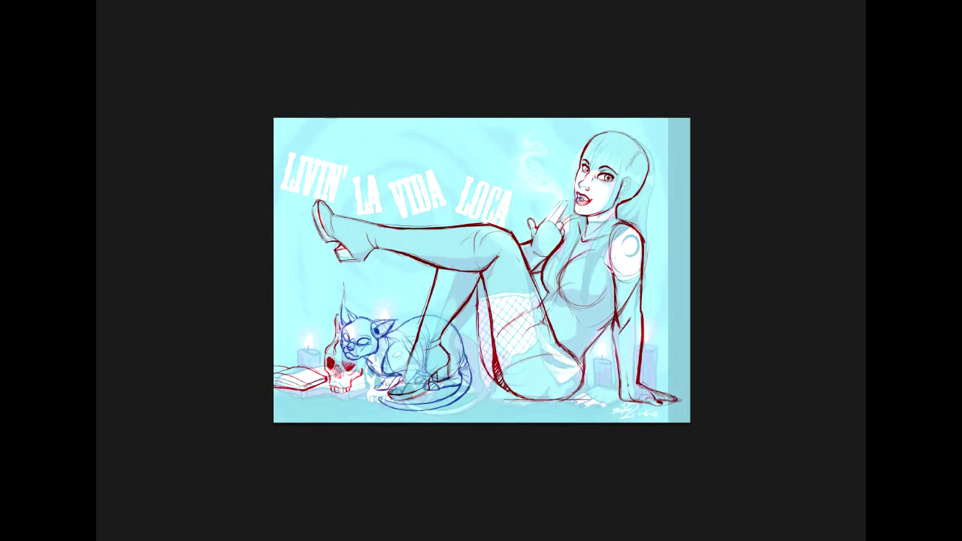
{"action": "key", "text": "ctrl+plus"}
{"action": "key", "text": "ctrl+plus"}
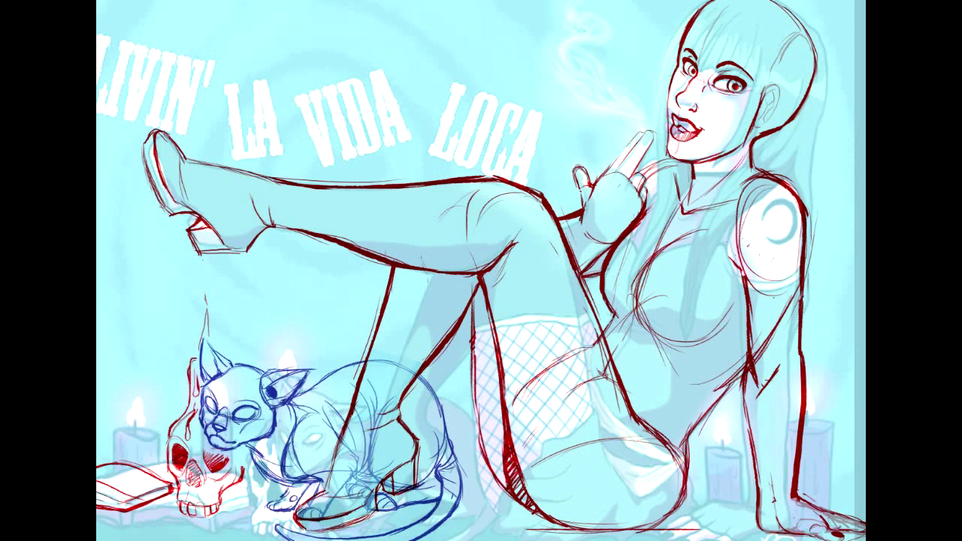
- Lighten the faded original beneath the sketch with Hue/Saturation, setting Lightness to +62
{"action": "key", "text": "ctrl+u"}
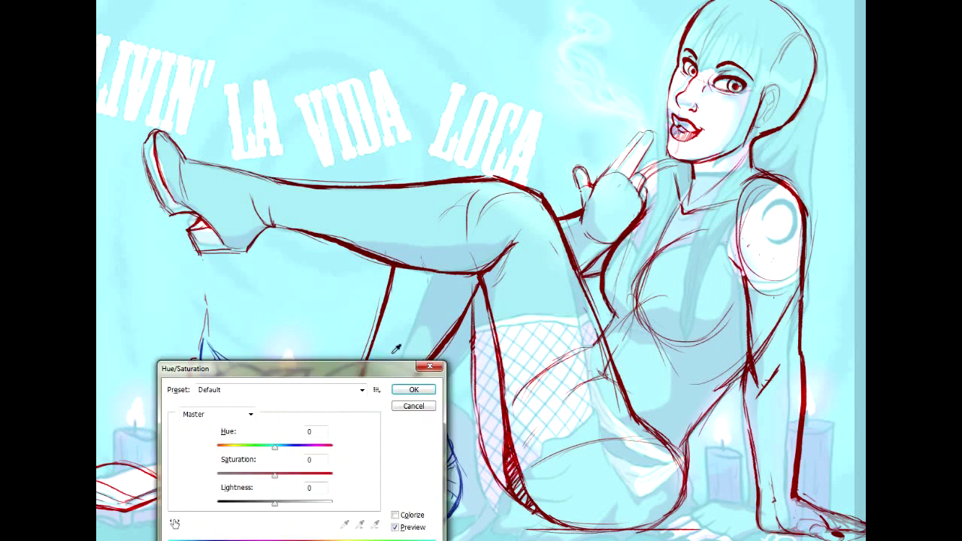
{"action": "left_click_drag", "start_coordinate": [276, 504], "coordinate": [312, 505]}
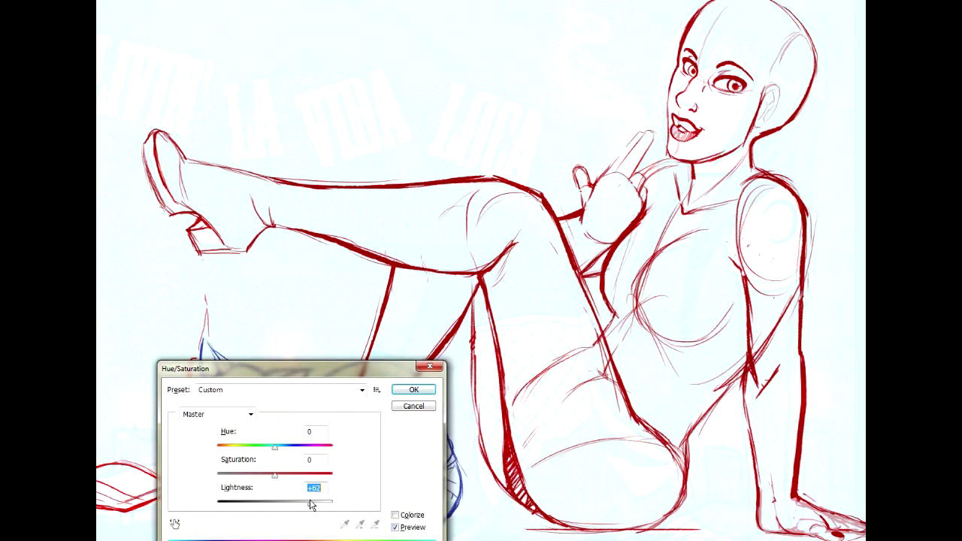
{"action": "left_click", "coordinate": [413, 389]}
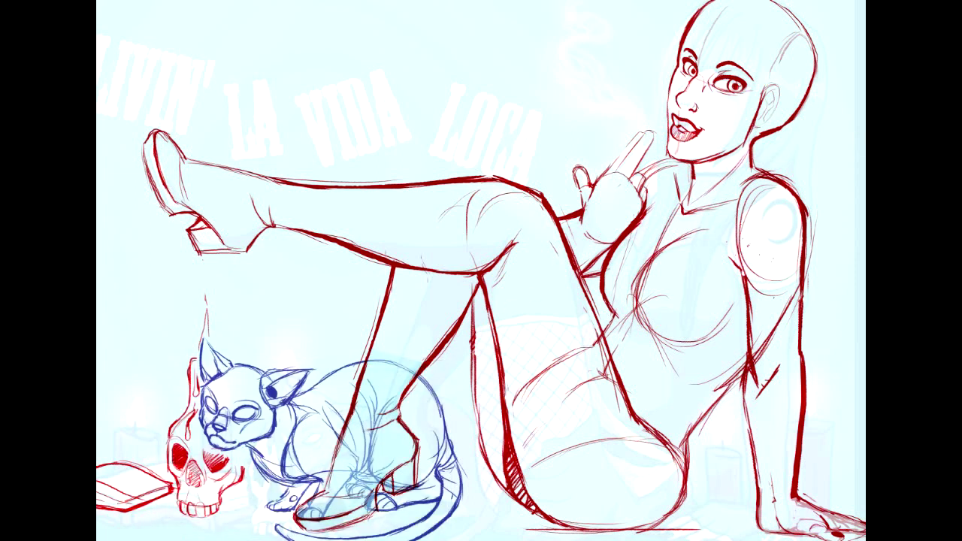
{"action": "left_click_drag", "start_coordinate": [760, 216], "coordinate": [788, 185]}
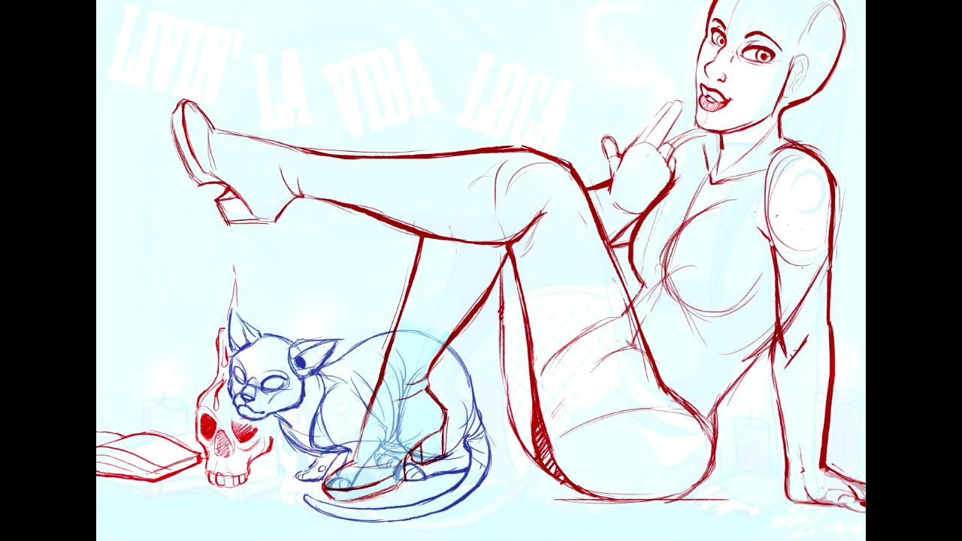